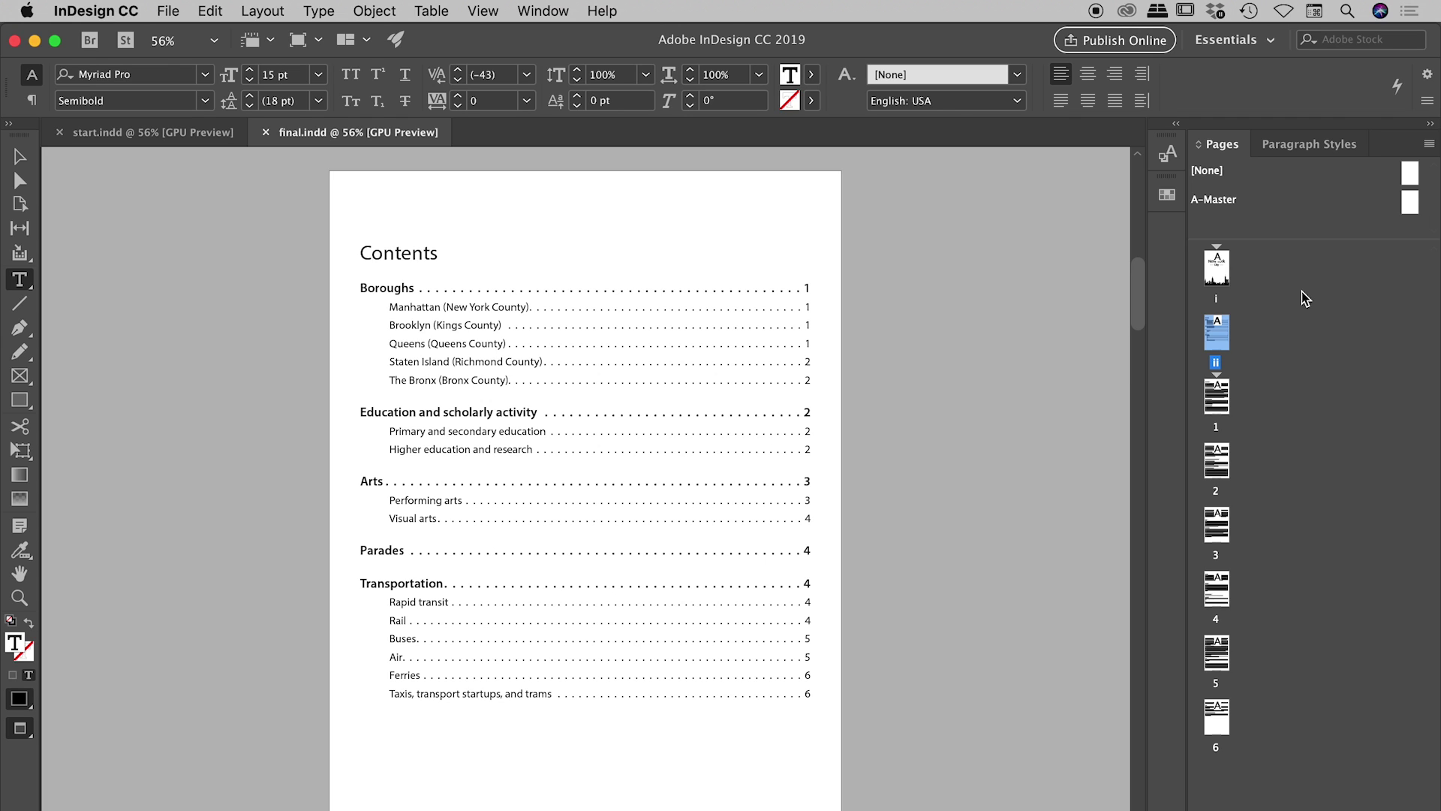
Step: Review the cover page and the first body page of the finished document
left_click_drag(1143, 298, 1154, 199)
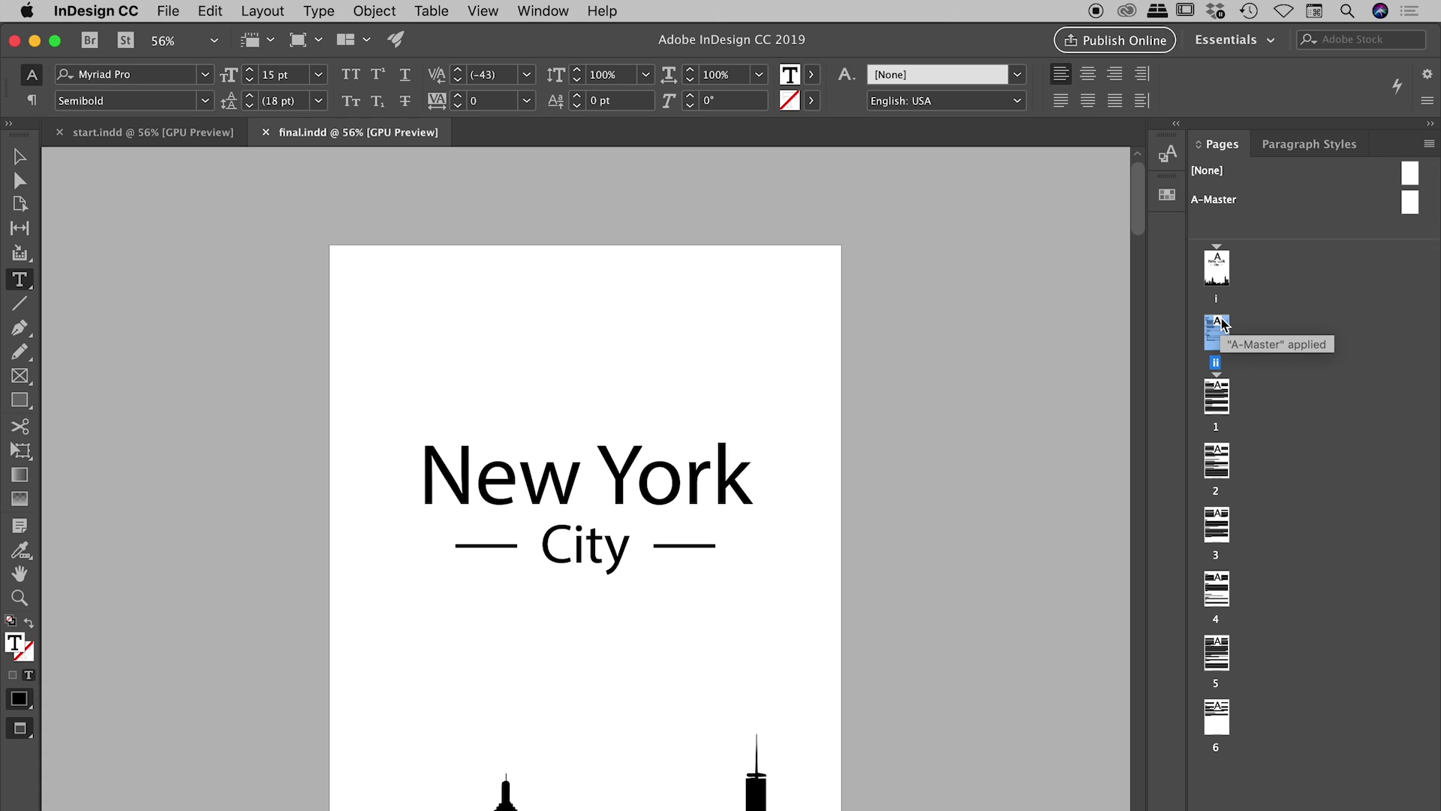
scroll(1136, 178, "down", 3)
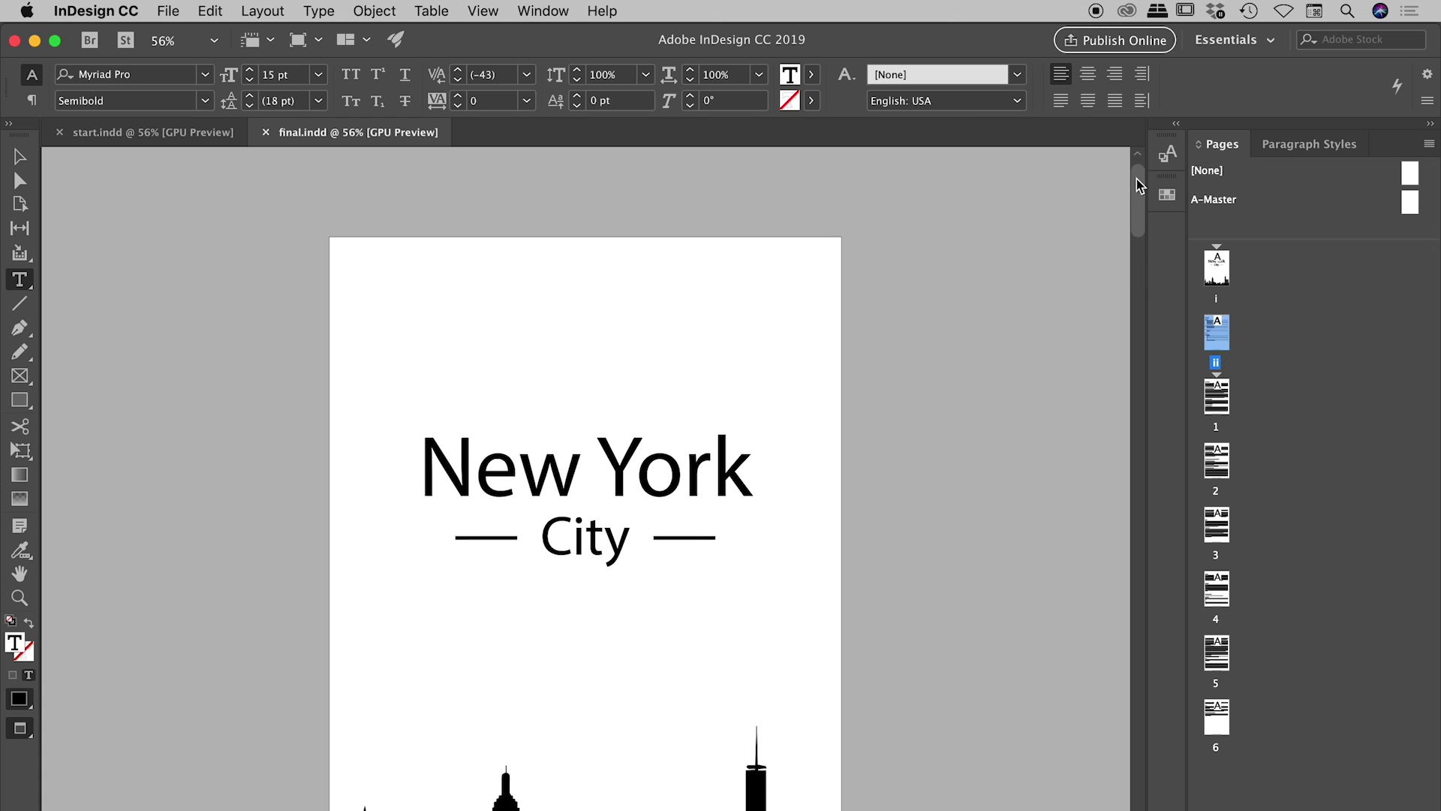
left_click_drag(1139, 197, 1214, 355)
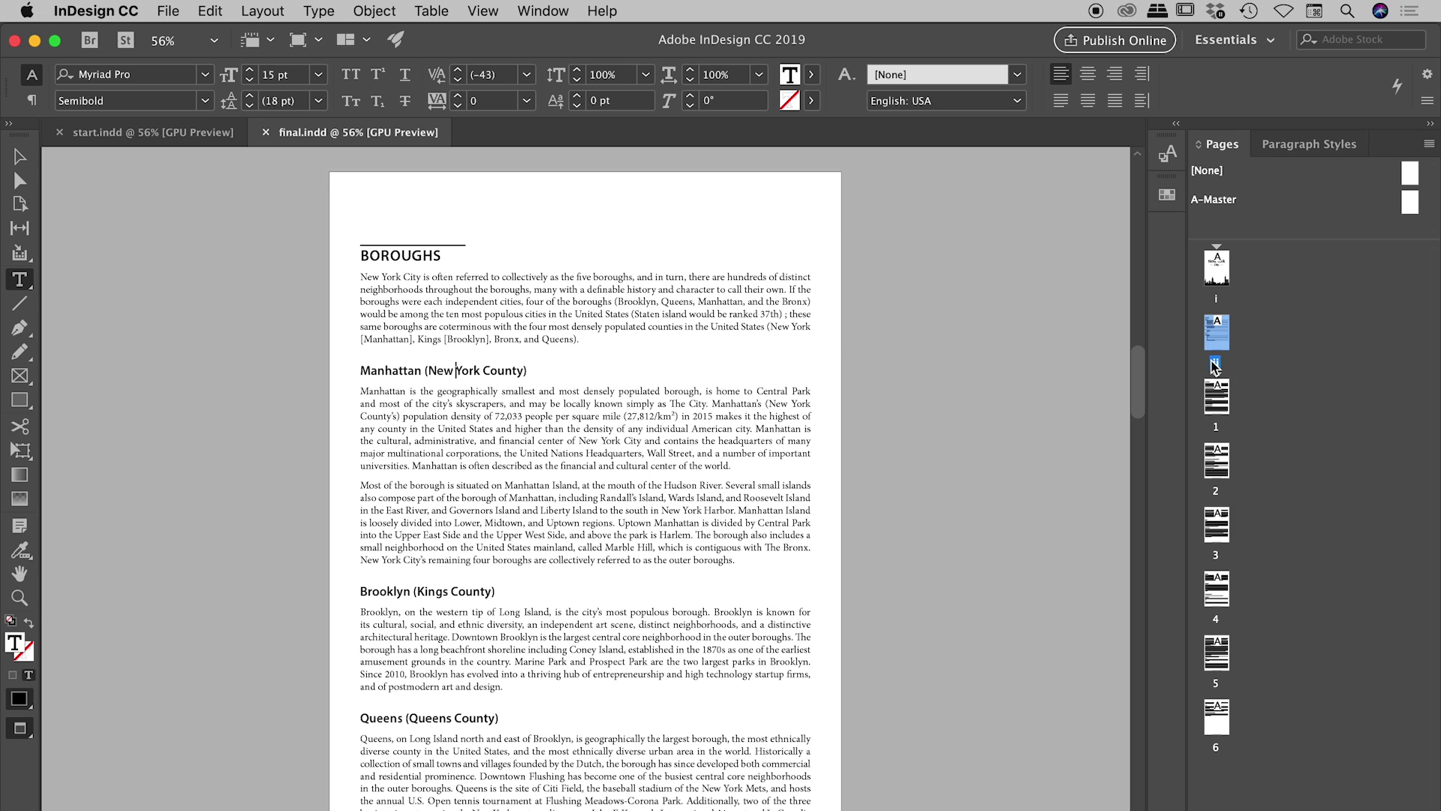
Step: Examine the paragraph styles in the document and toc groups alongside the Contents page and the Boroughs page
left_click(1310, 145)
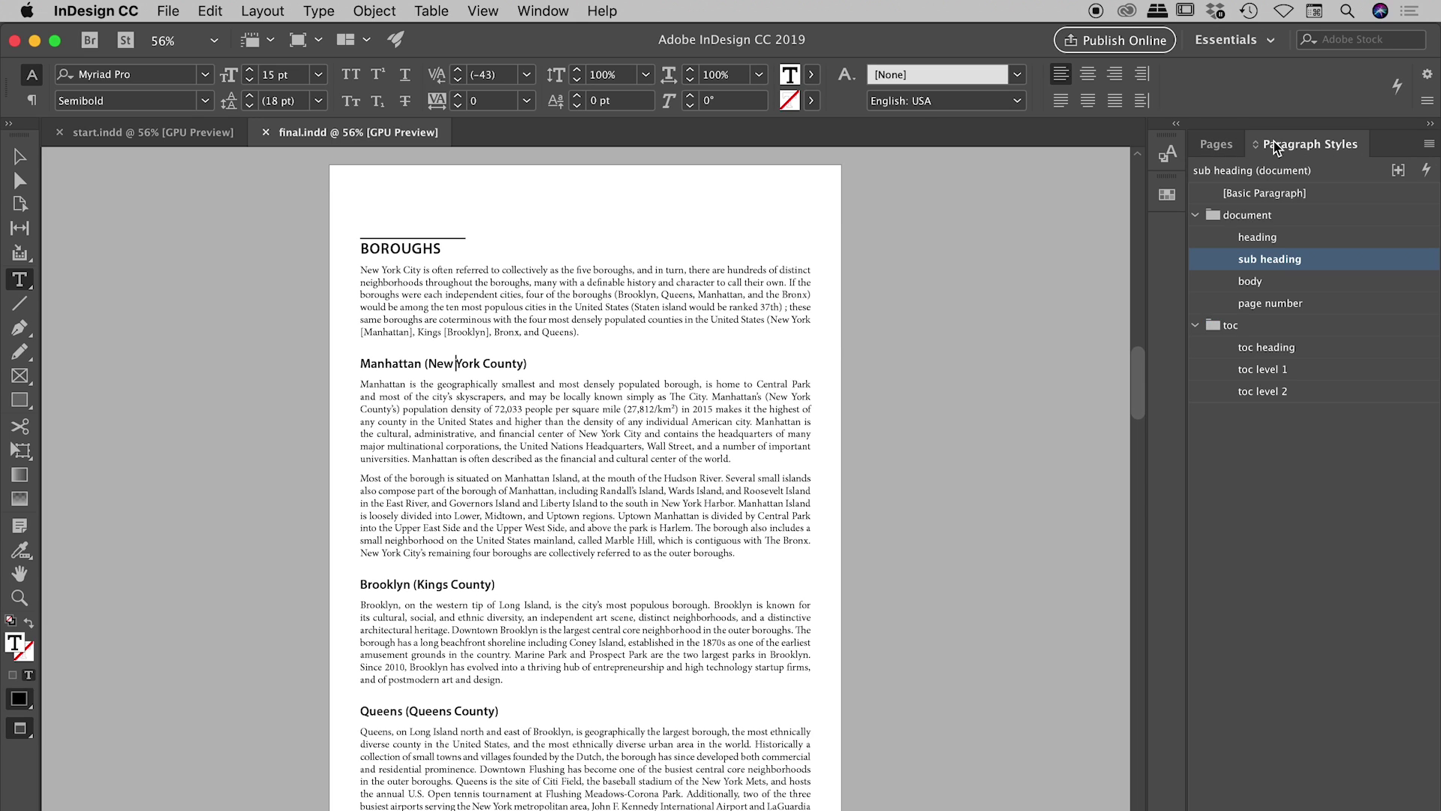
left_click(1286, 480)
left_click(1196, 216)
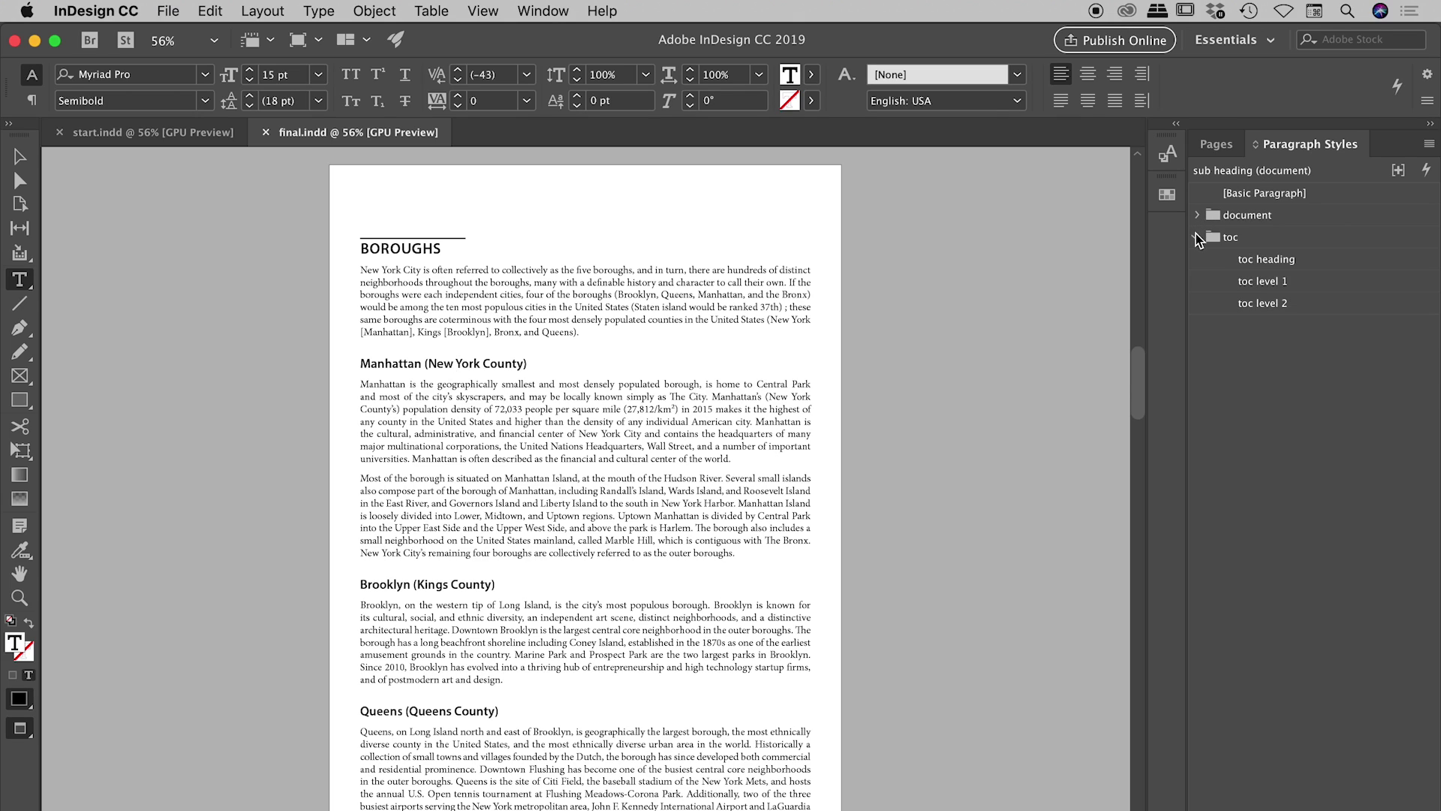
left_click(1197, 236)
left_click(1199, 239)
left_click(1198, 216)
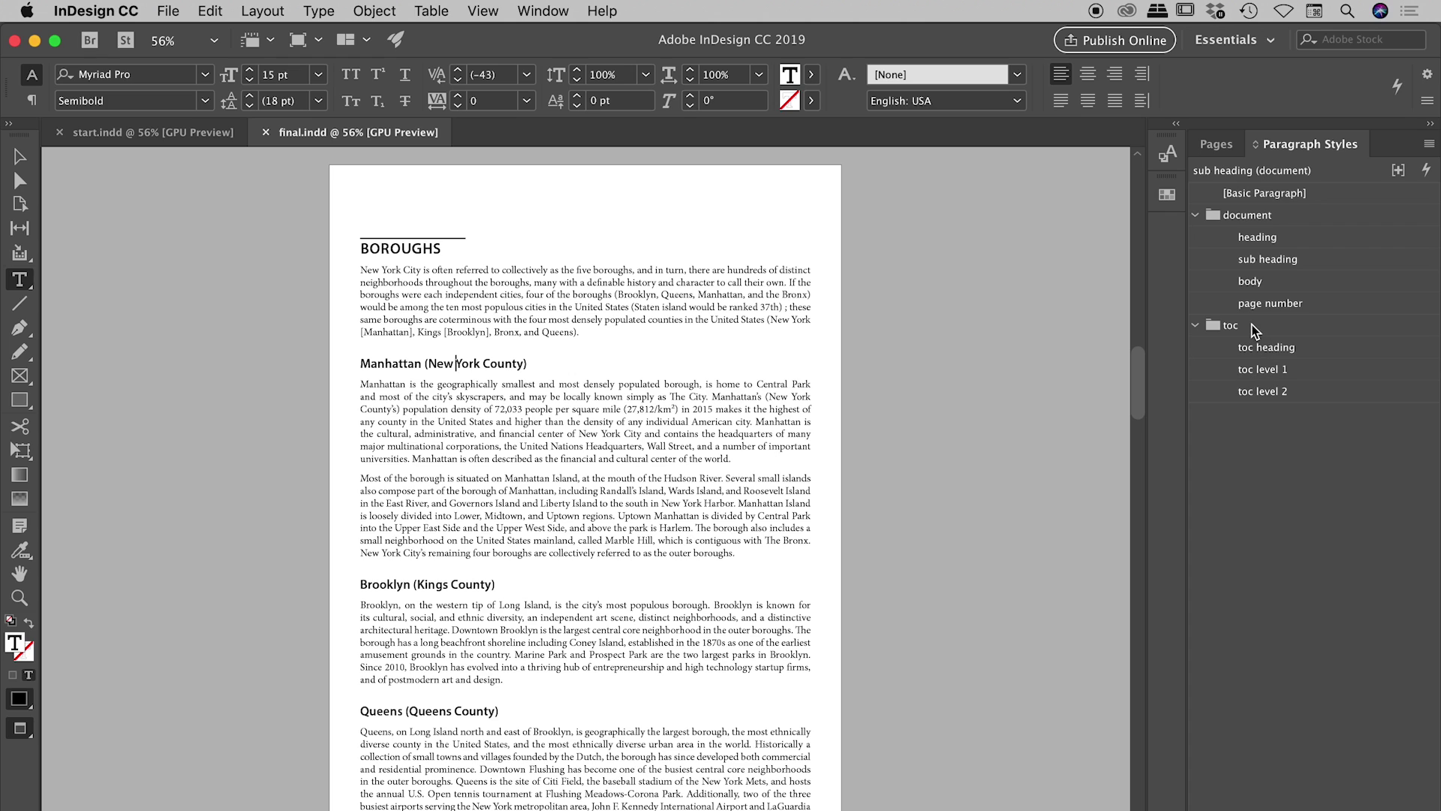
left_click_drag(1143, 379, 1143, 290)
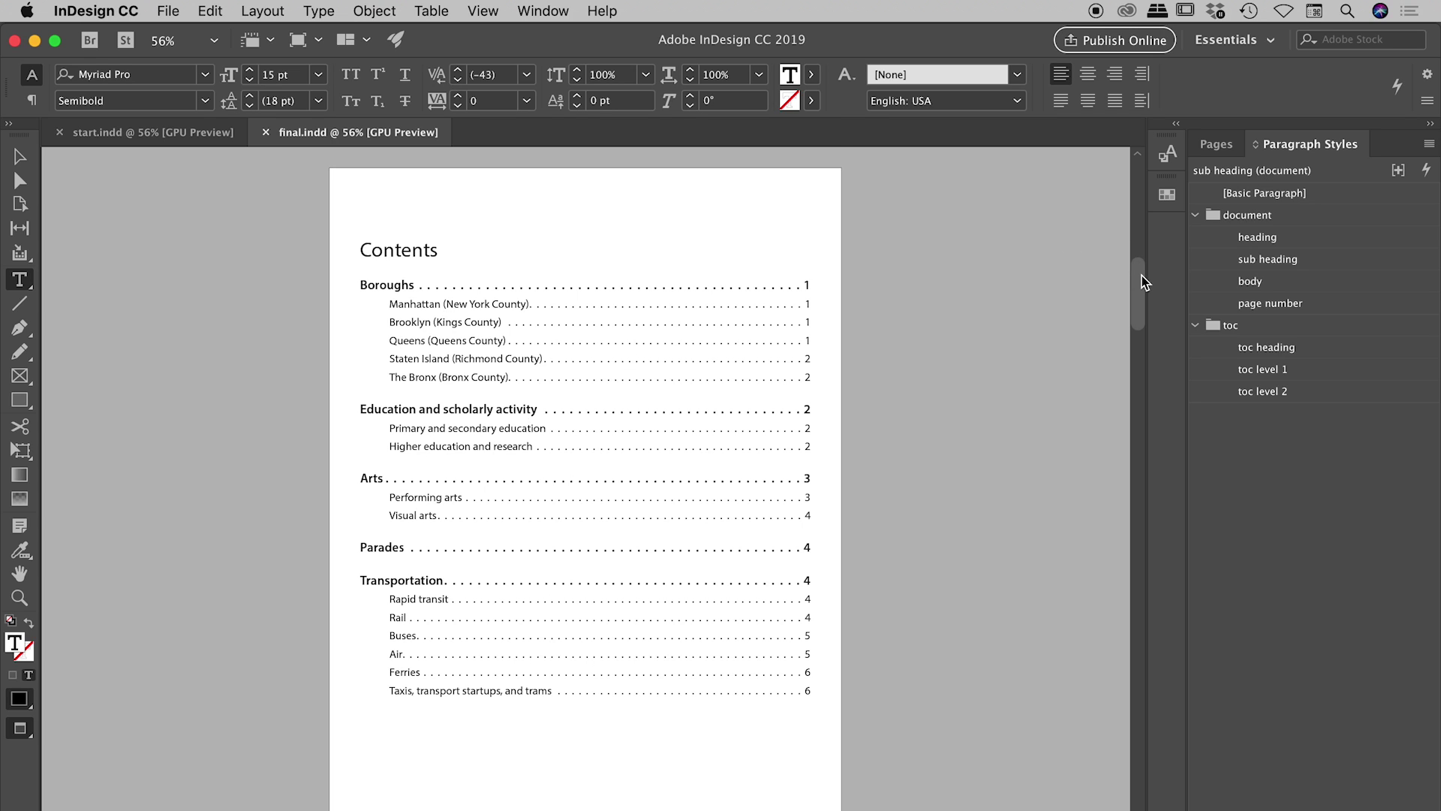
left_click_drag(1142, 276, 1148, 351)
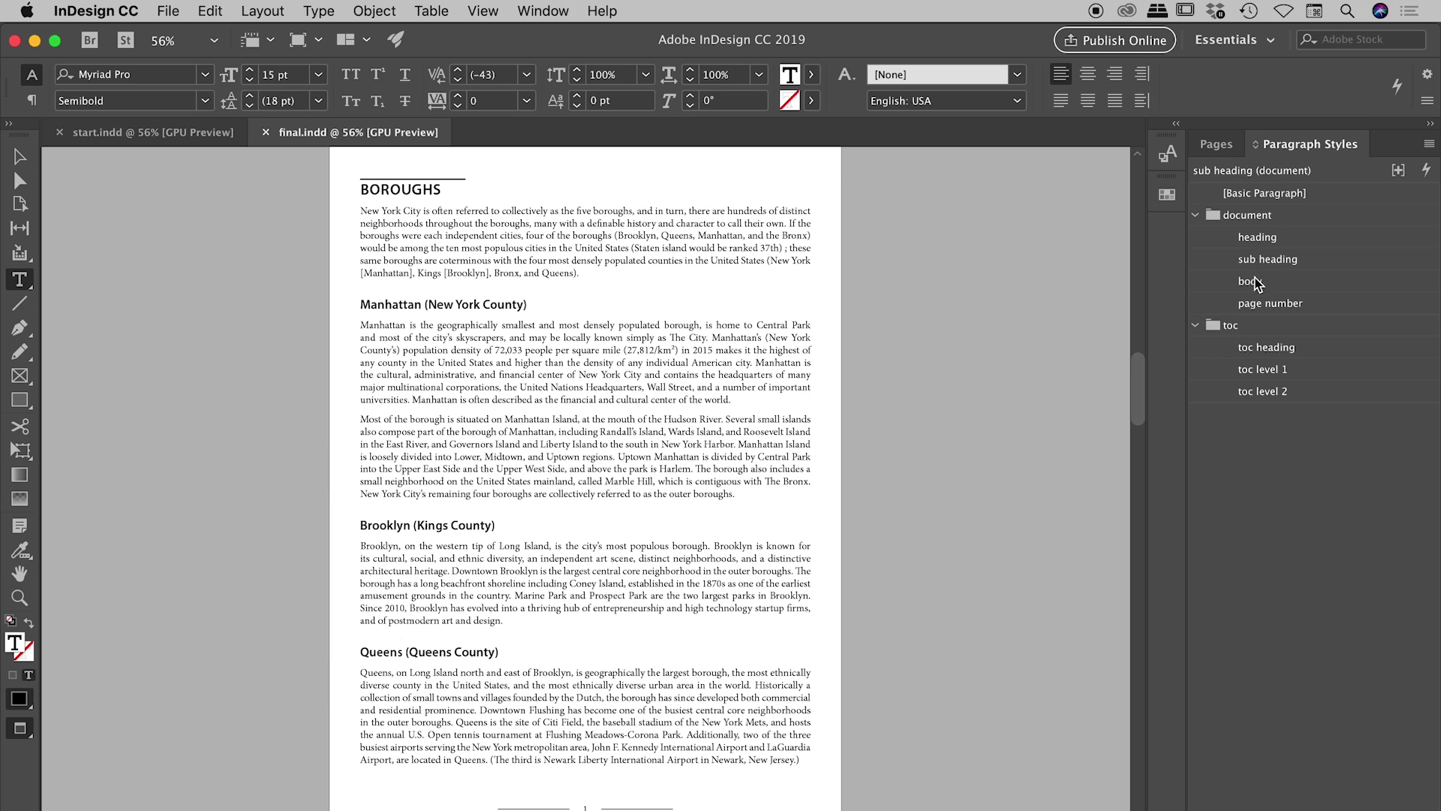
Step: Check which paragraph styles are applied to the BOROUGHS heading, the Manhattan sub heading and the body text
left_click(405, 191)
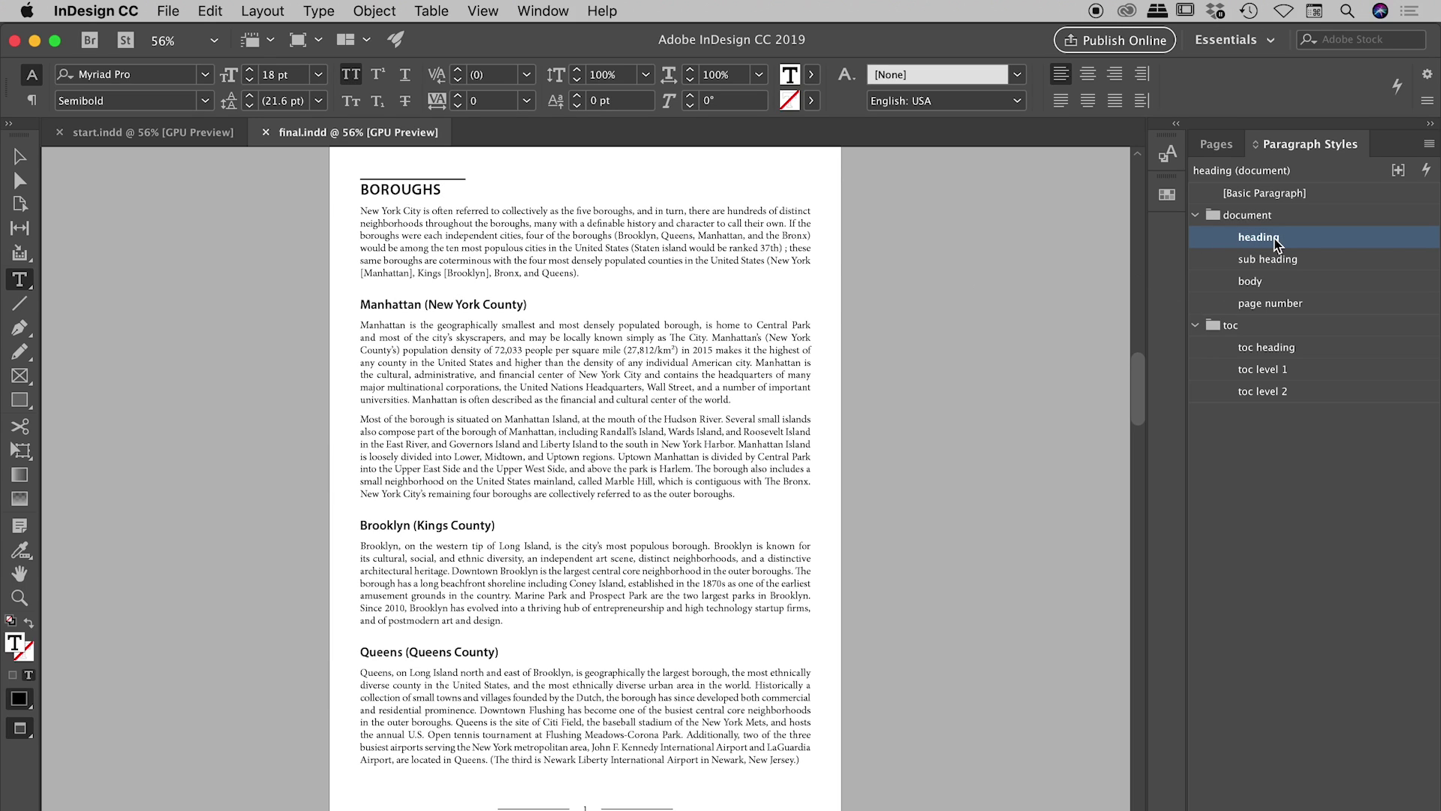
left_click(489, 246)
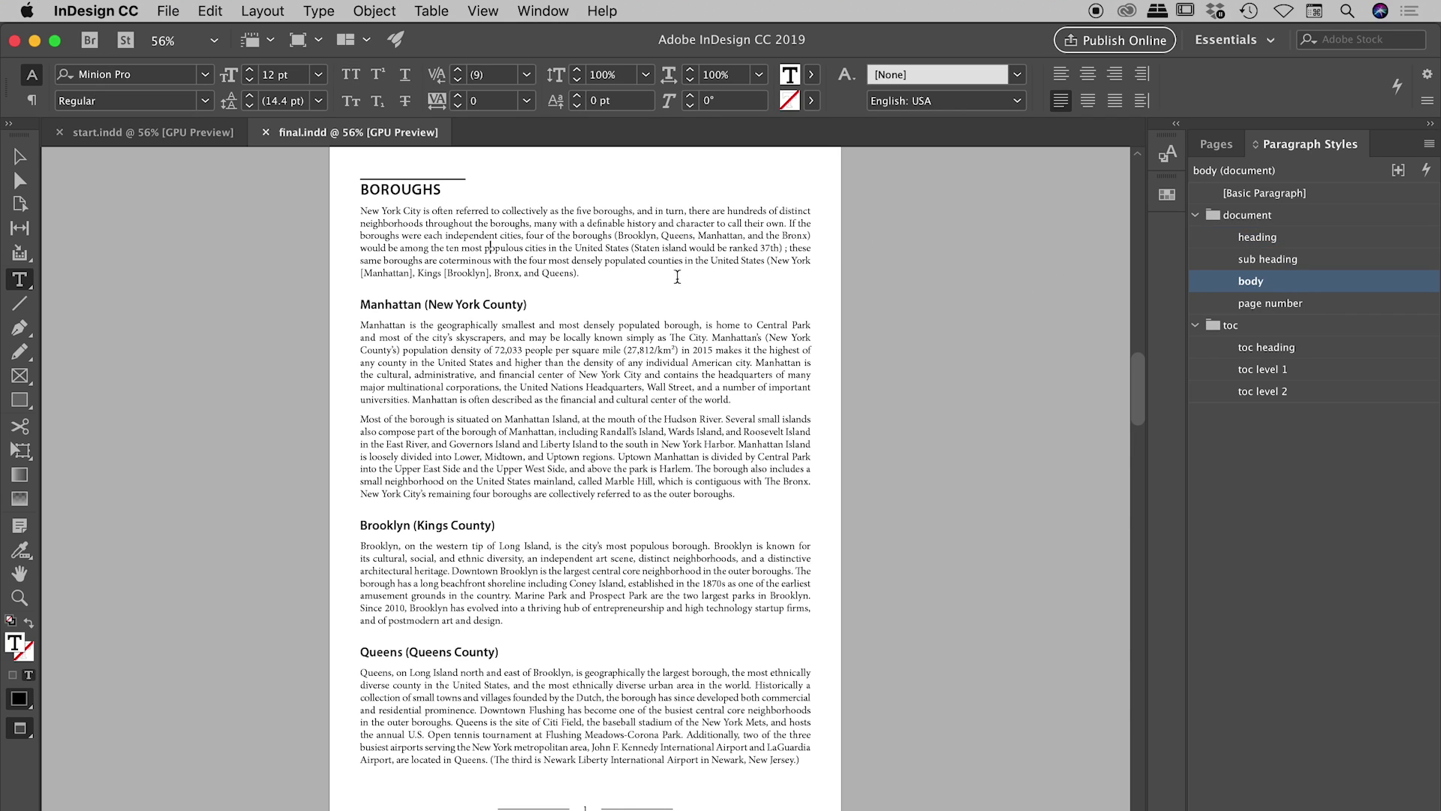
left_click_drag(505, 350, 516, 445)
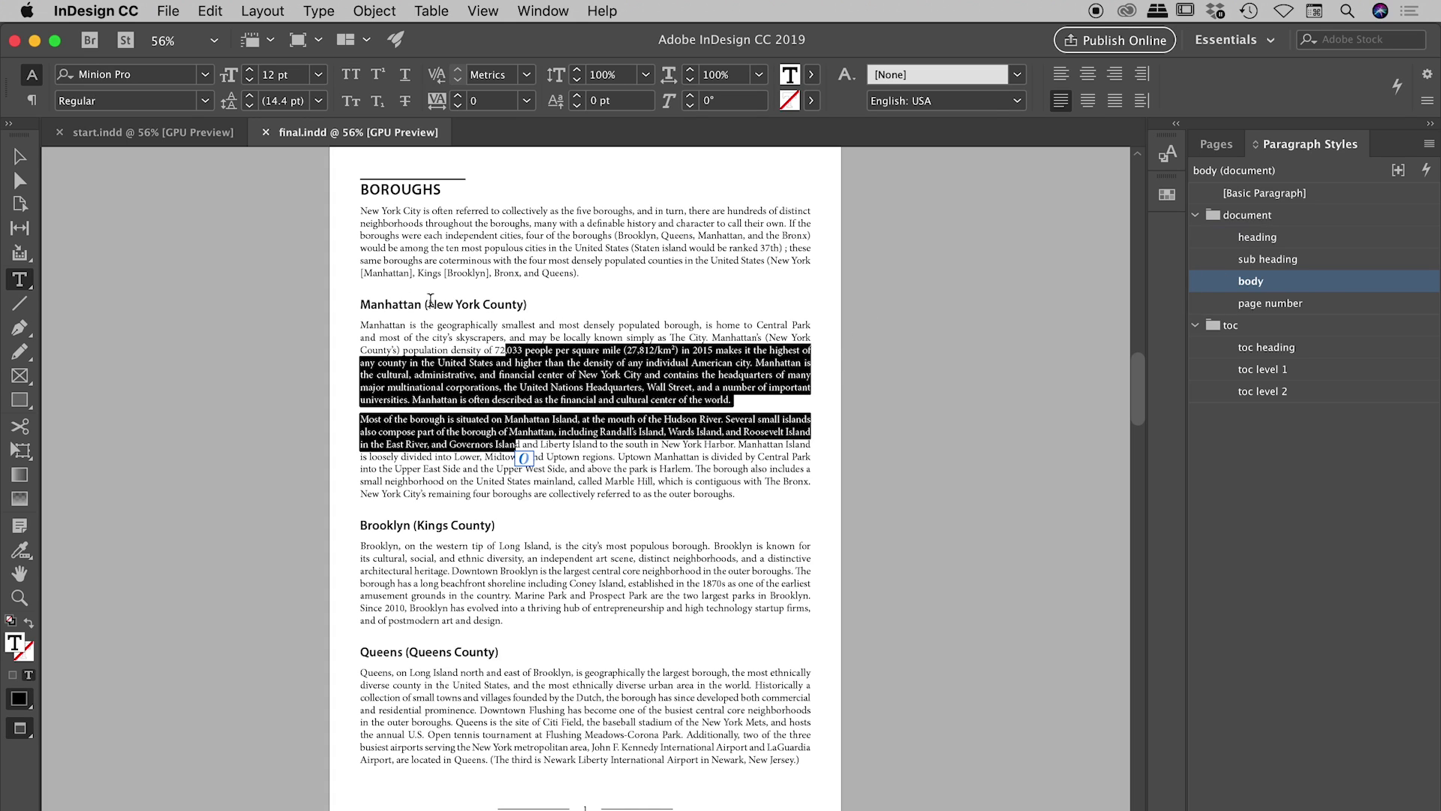
left_click(399, 190)
left_click_drag(380, 190, 434, 190)
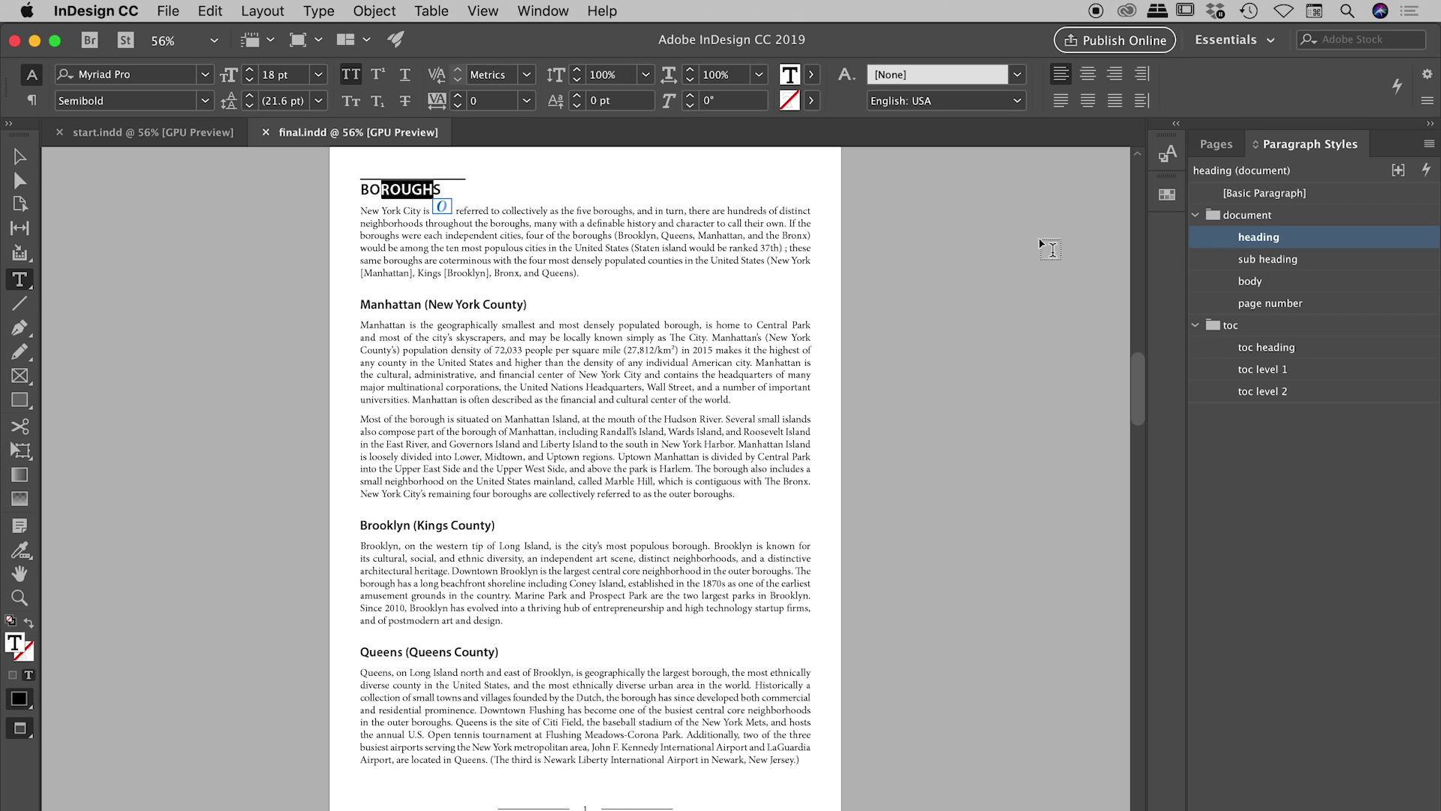
left_click_drag(379, 306, 454, 308)
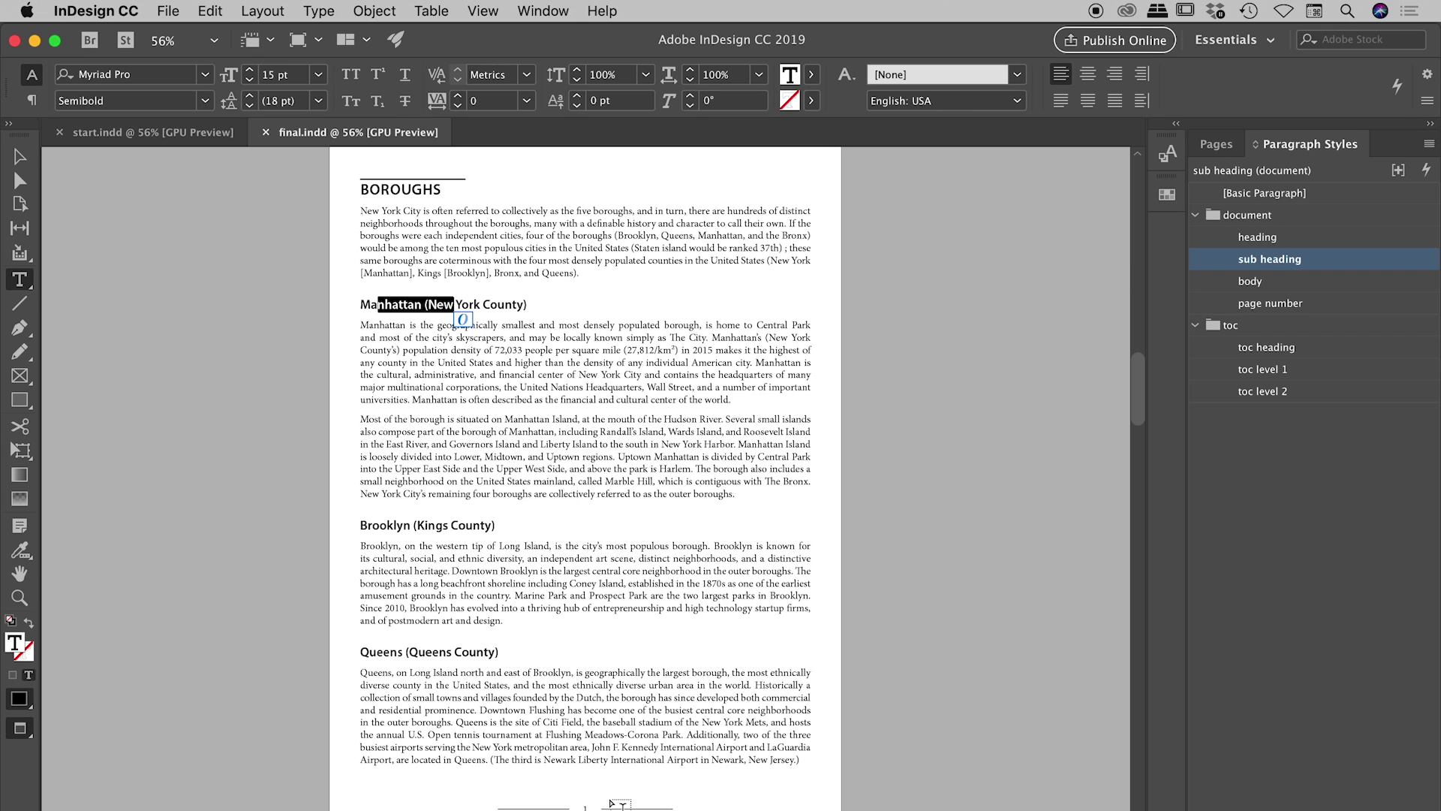
left_click(422, 191)
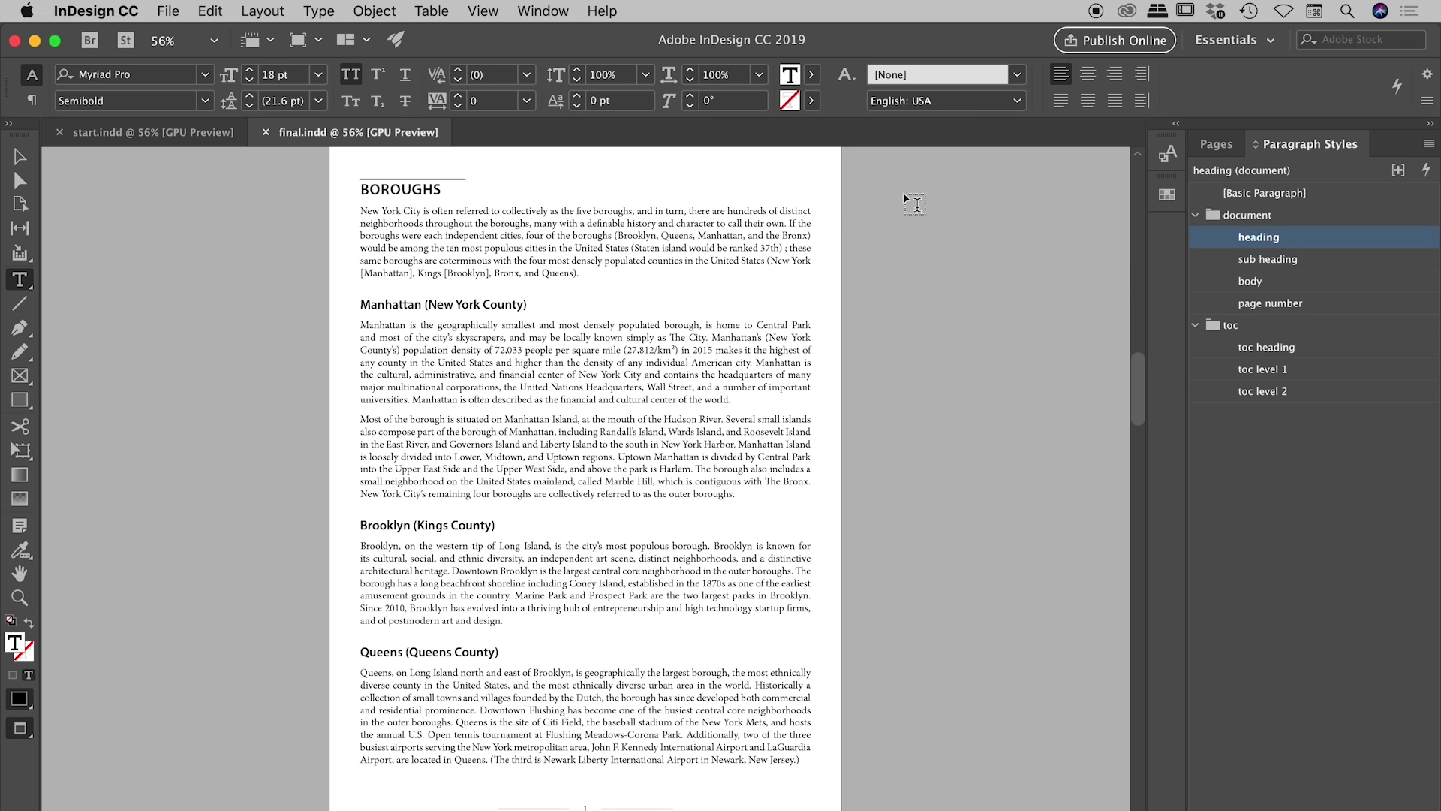
scroll(1138, 373, "up", 2)
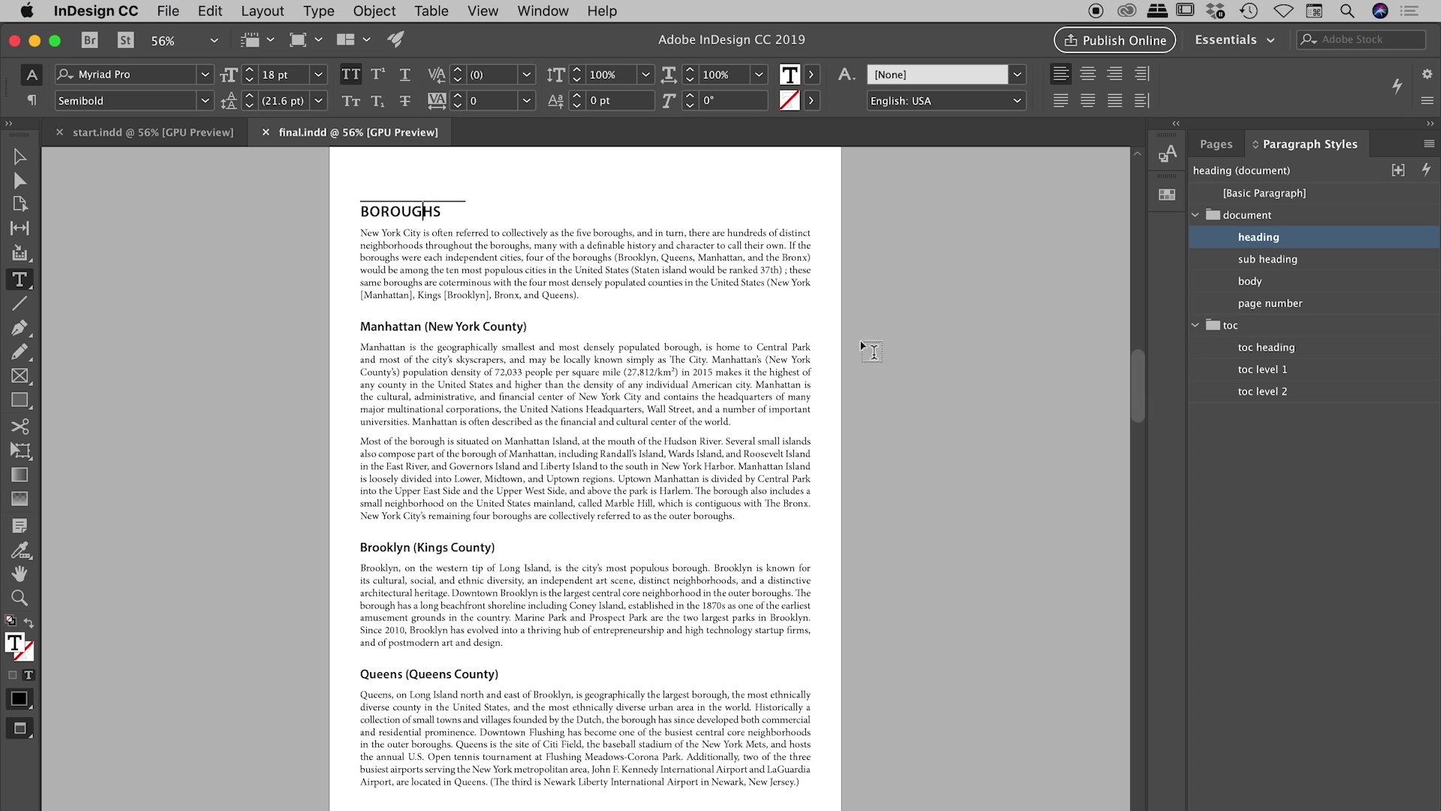
left_click_drag(370, 214, 420, 215)
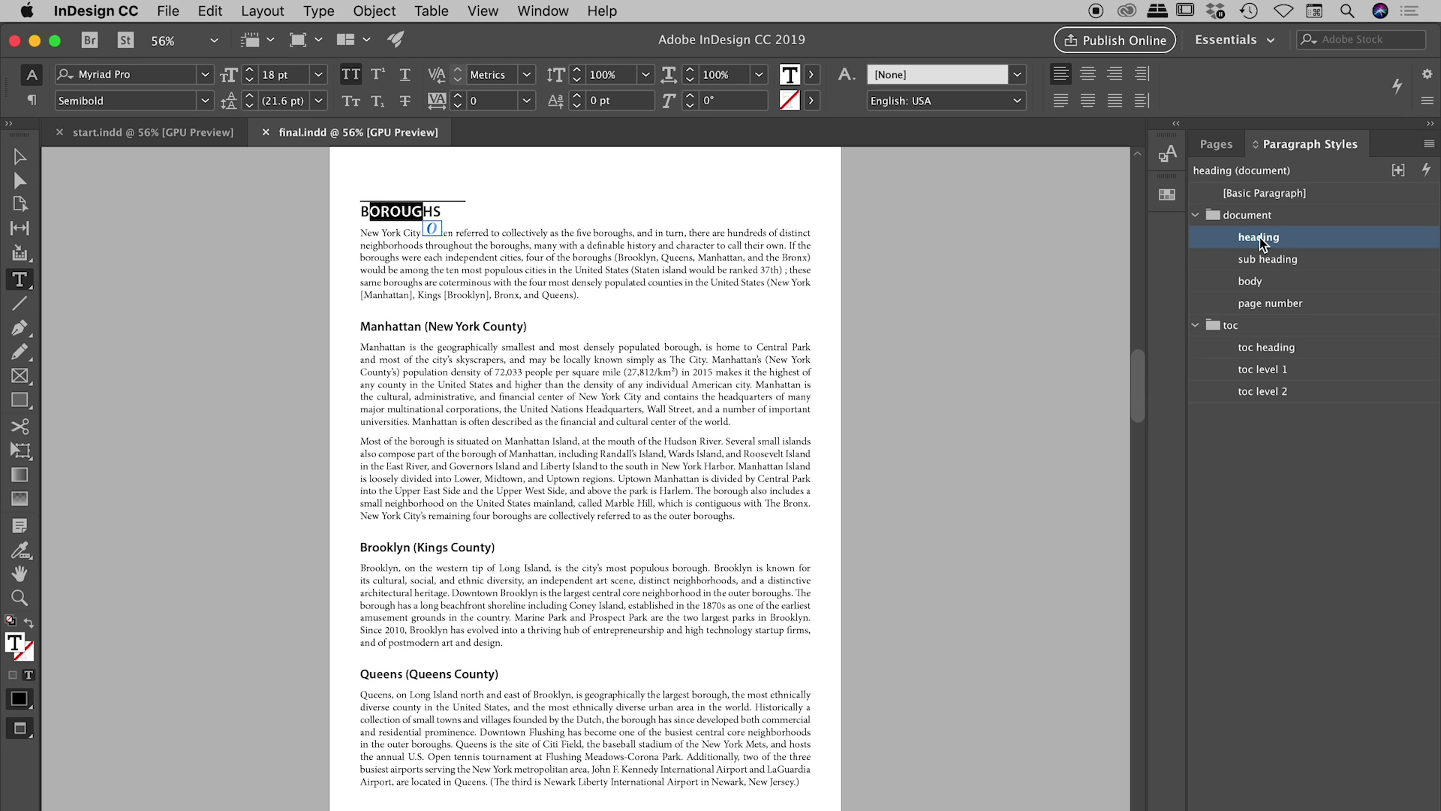
left_click_drag(392, 328, 463, 328)
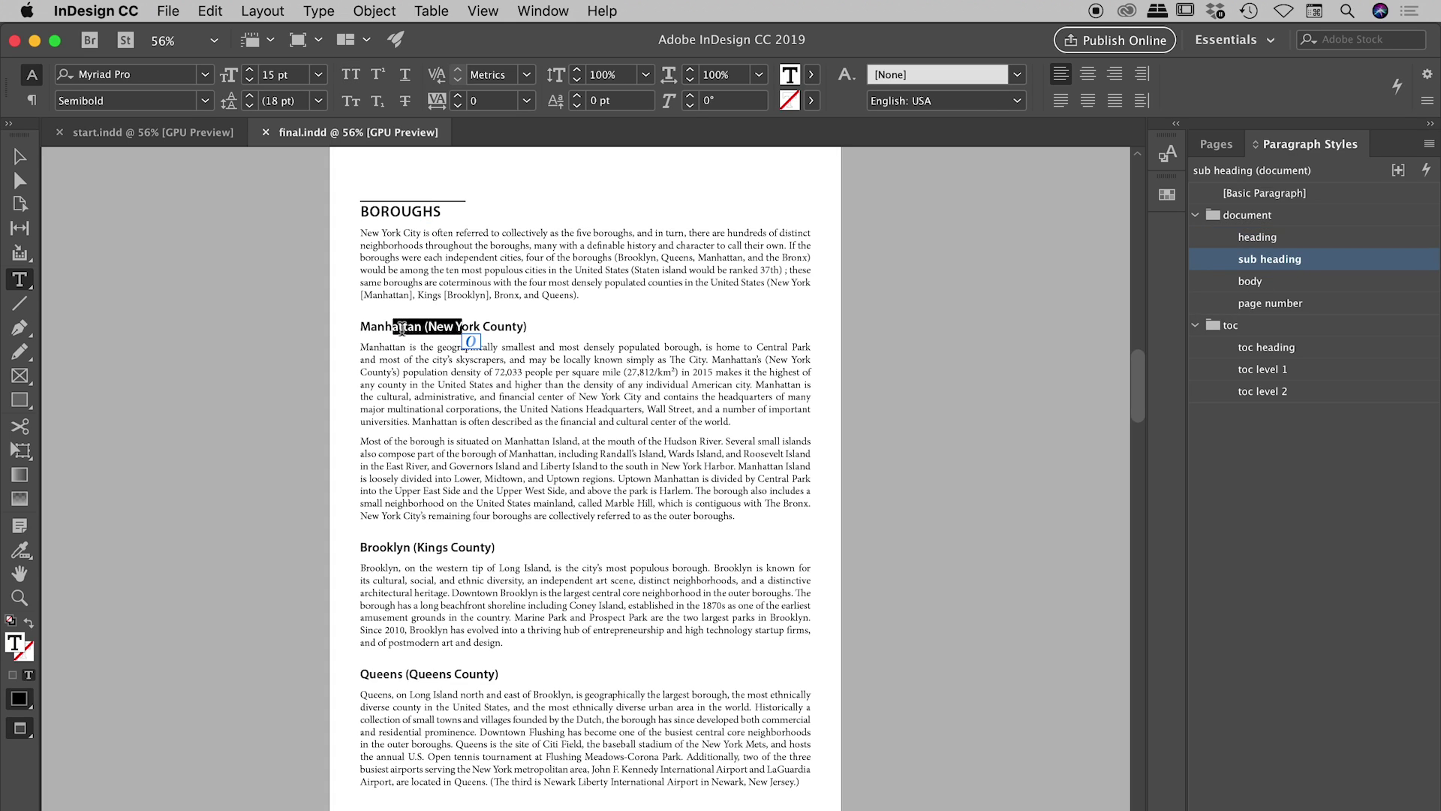
scroll(1142, 389, "up", 3)
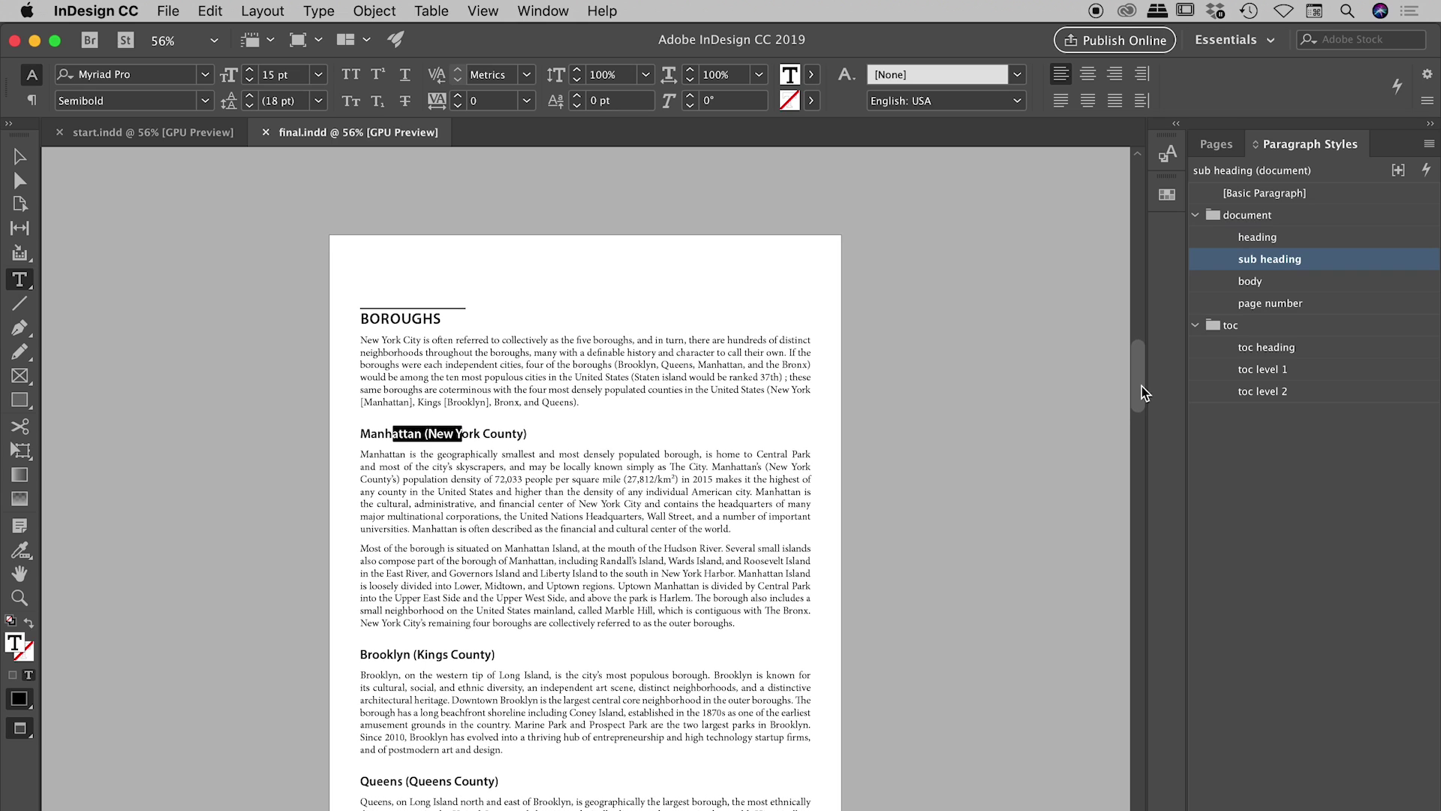
Step: Deselect the text and inspect the numbering and section options of the section starting at page i
left_click(1217, 144)
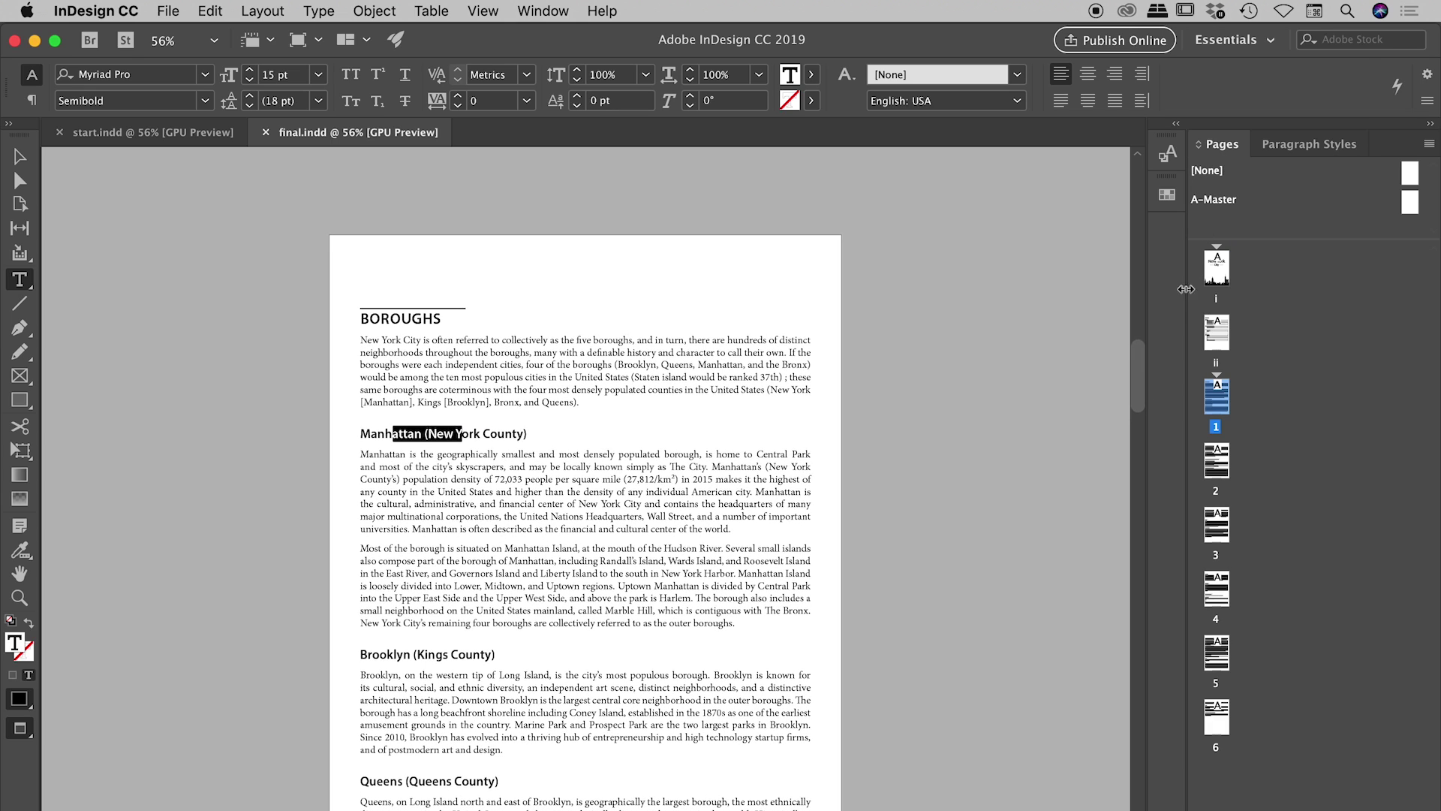
left_click_drag(1138, 372, 1139, 380)
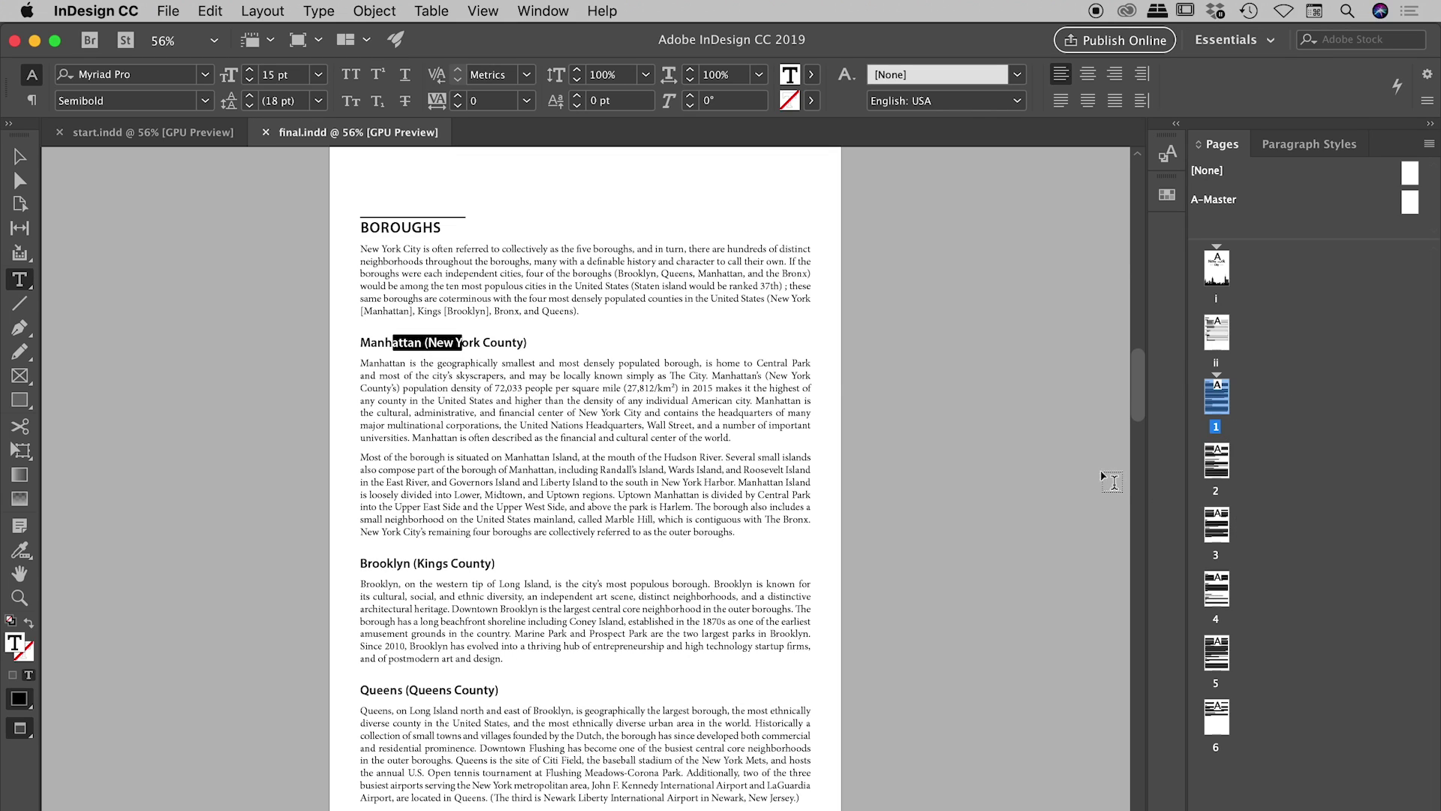
key("Escape")
left_click(1022, 283)
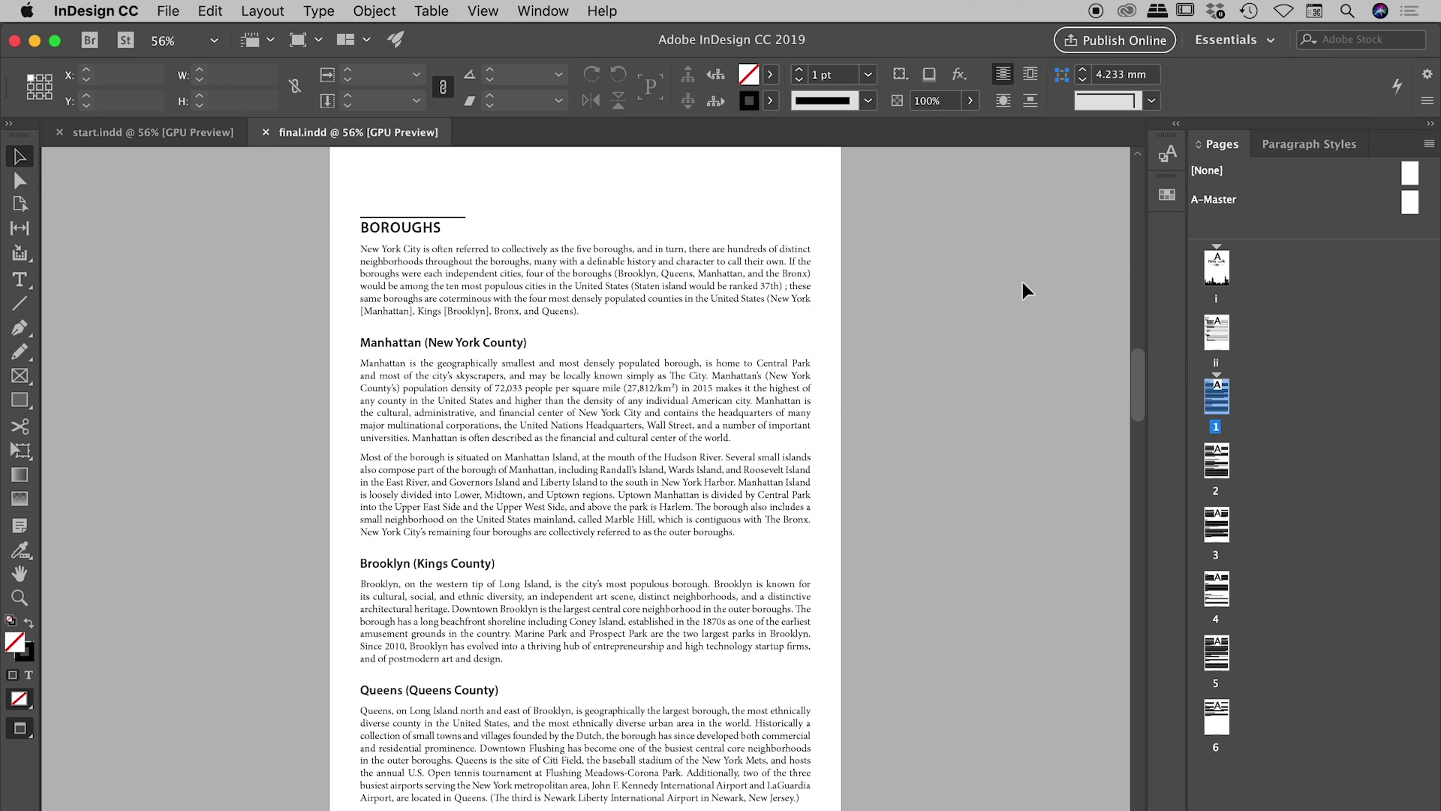
double_click(1219, 253)
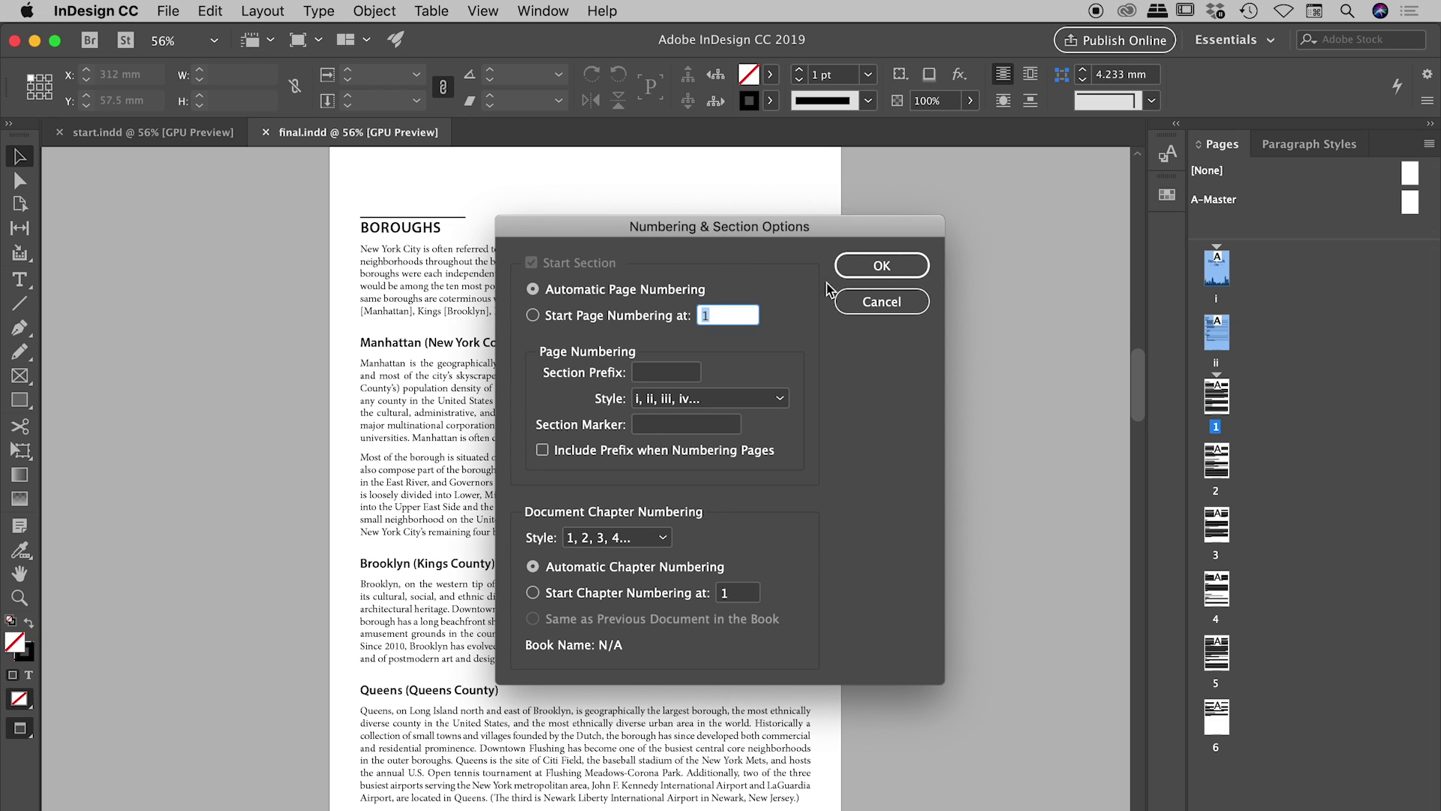
left_click(893, 302)
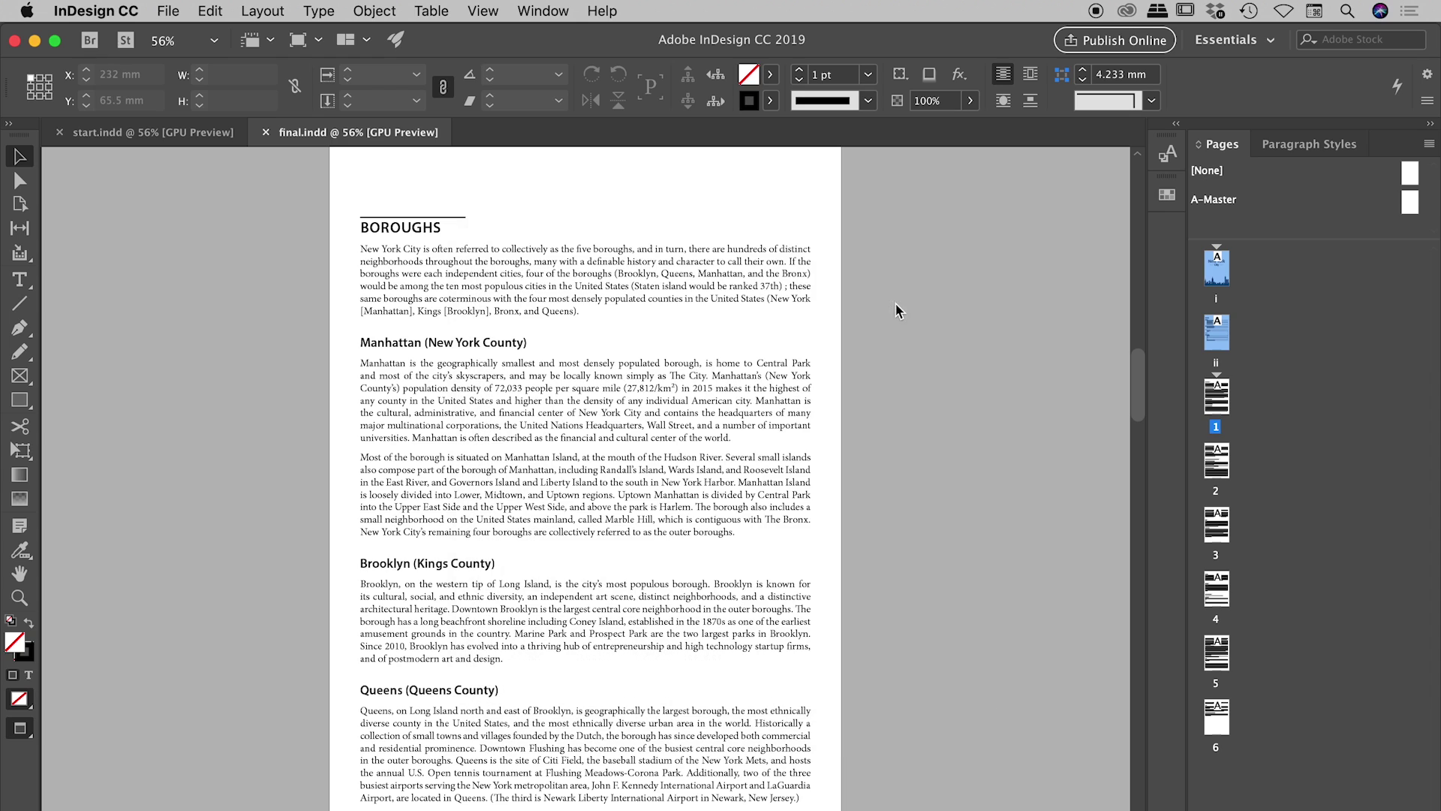
Step: Inspect the New Section options from the page thumbnails without creating a section, then clear the page selection
right_click(1220, 527)
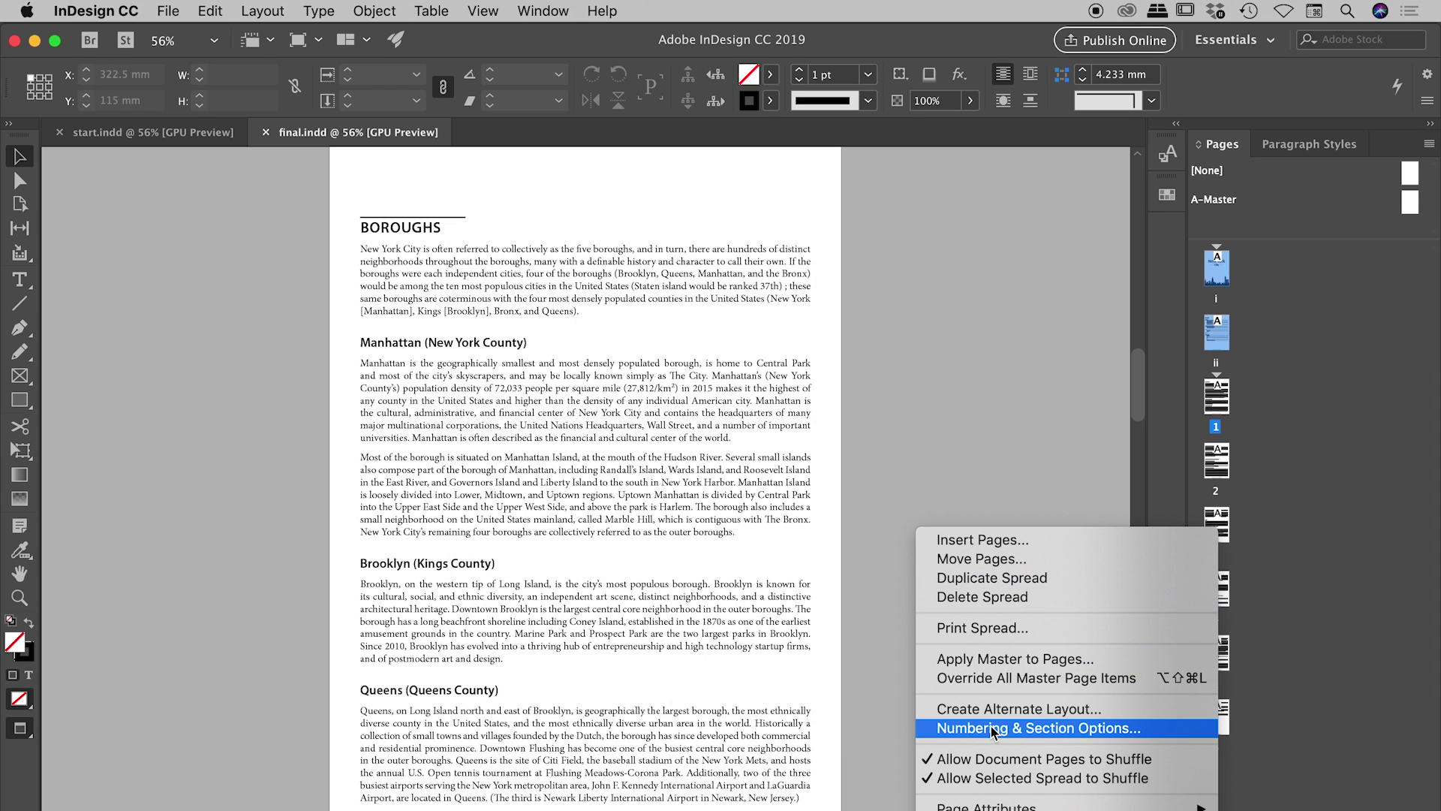
left_click(1091, 728)
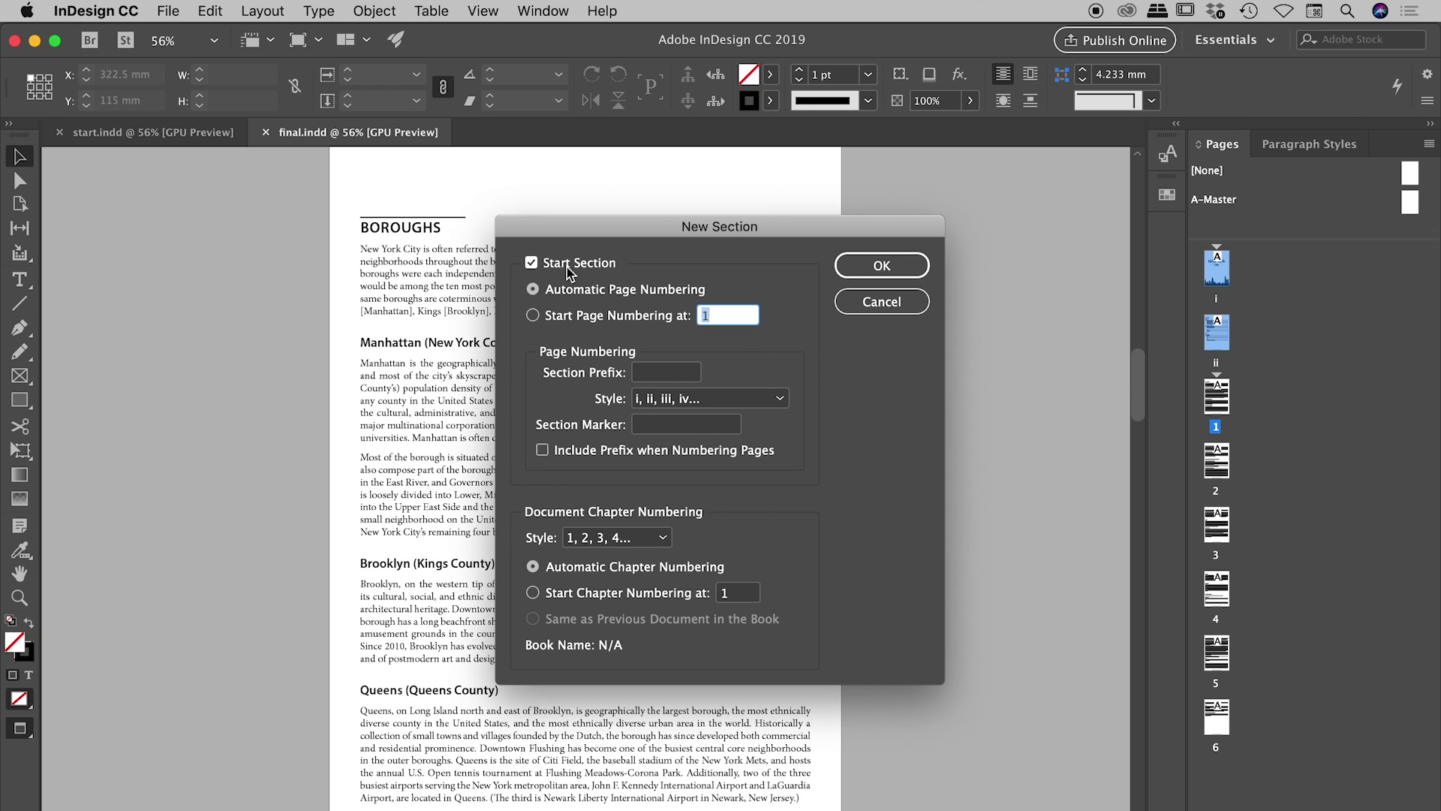
left_click(877, 300)
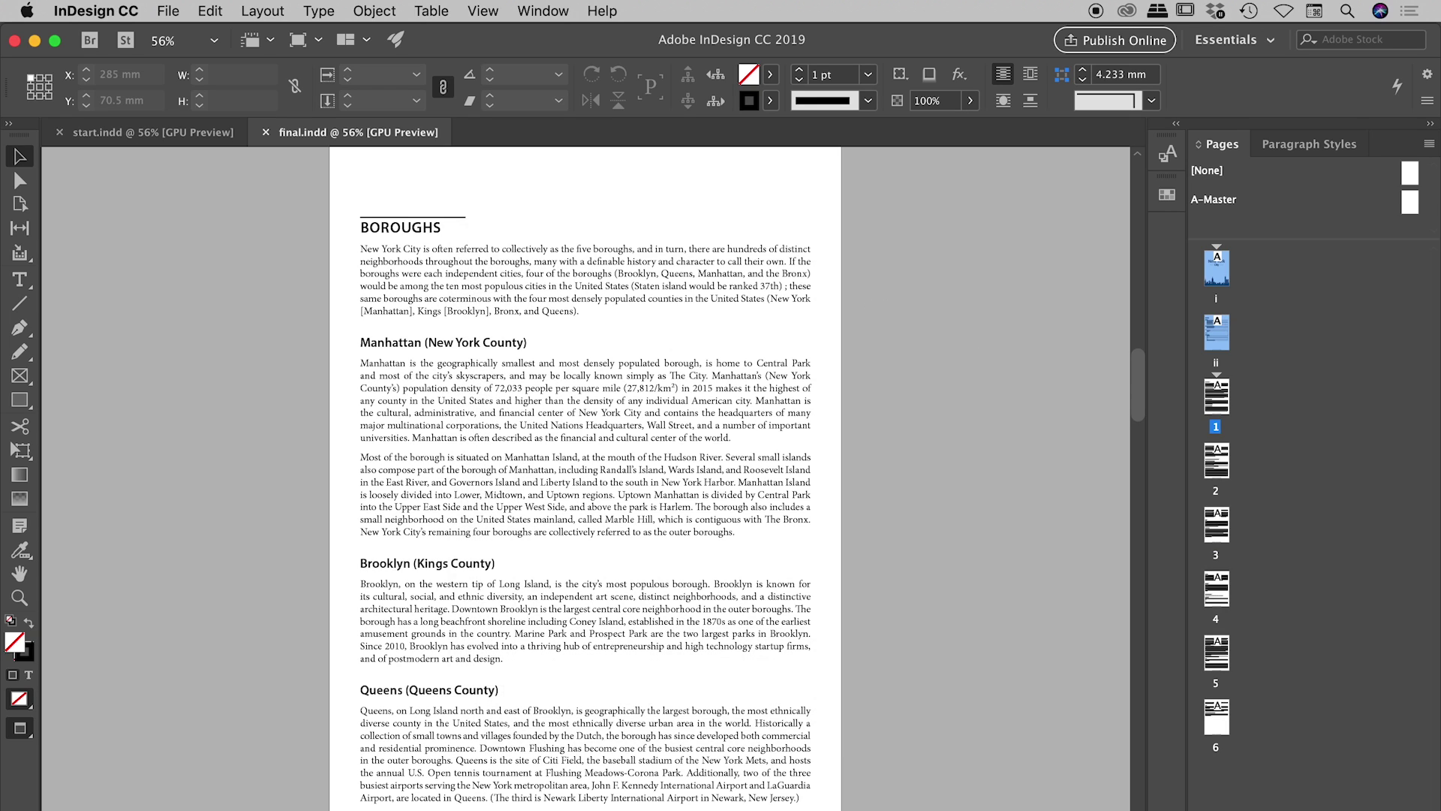
left_click(1269, 260)
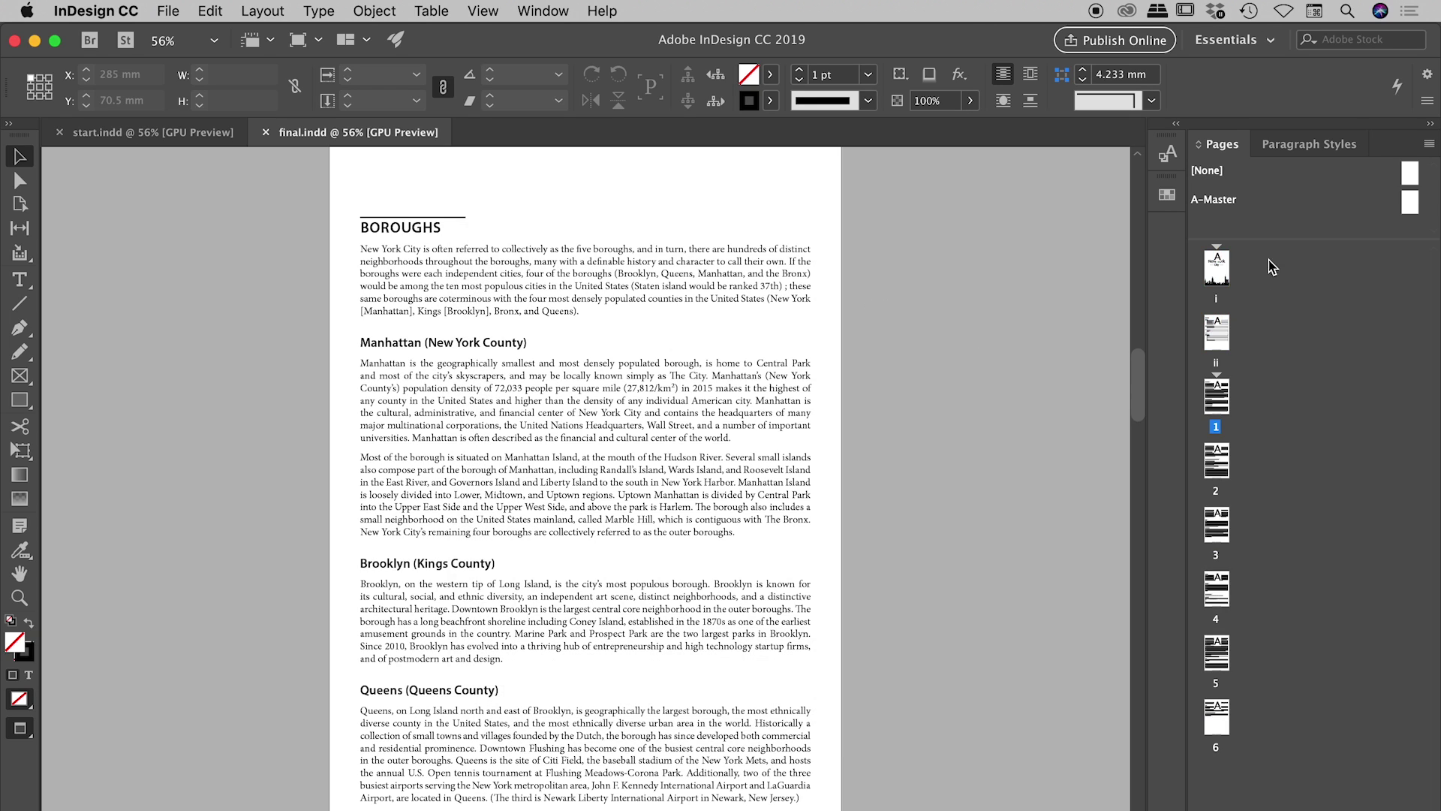
Step: Compare the page numbering options of the sections starting at page i and page 1, leaving both unchanged
double_click(1218, 248)
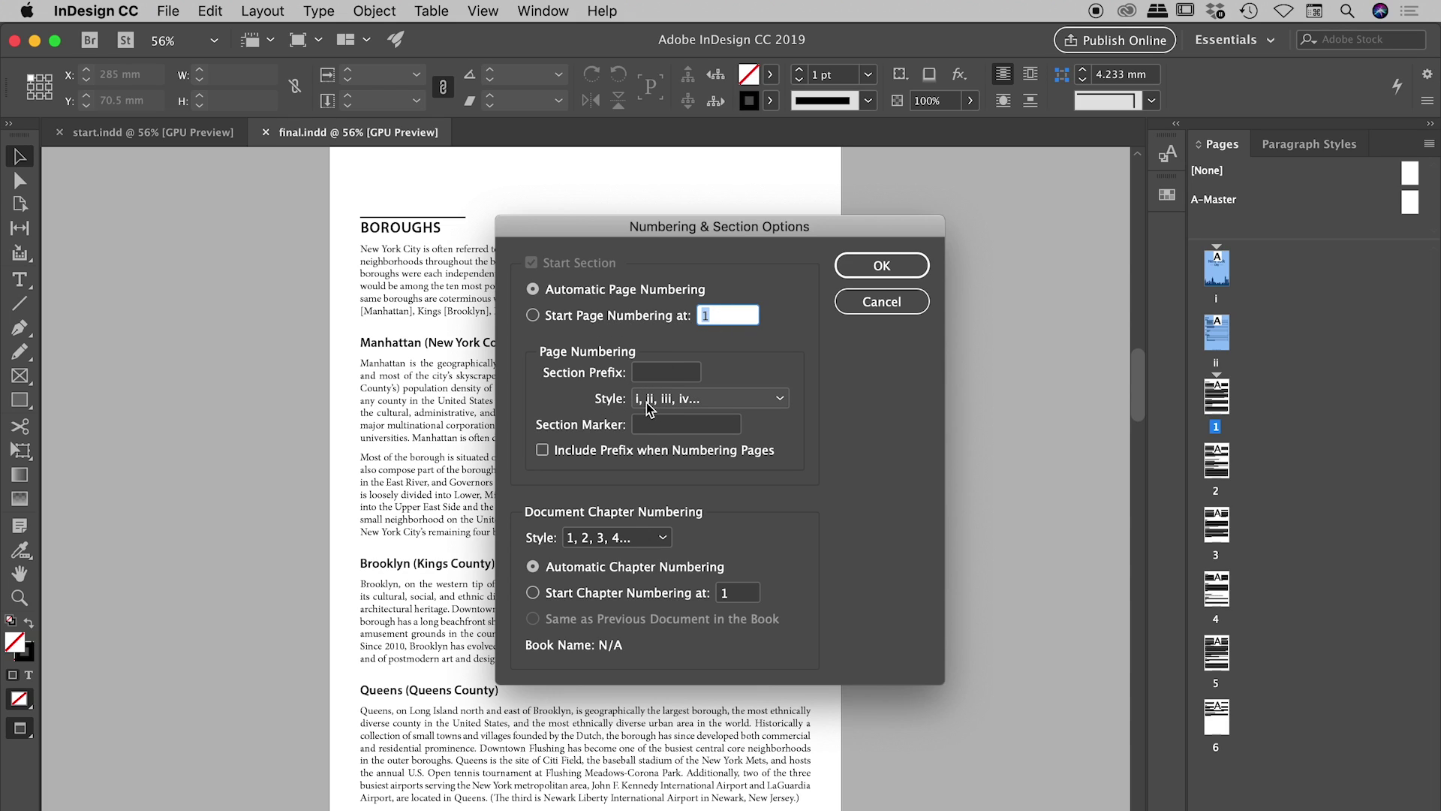
left_click(867, 303)
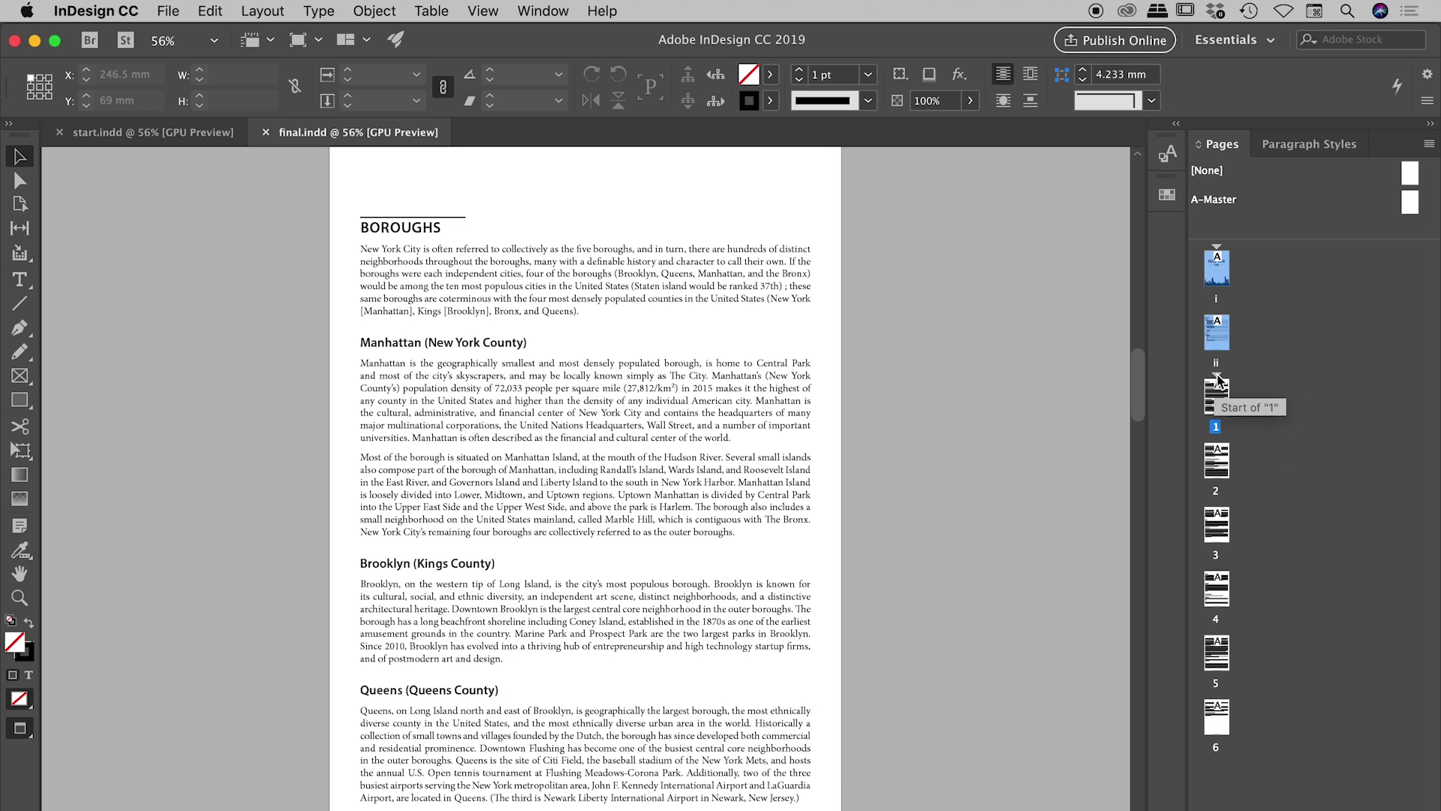
double_click(1216, 377)
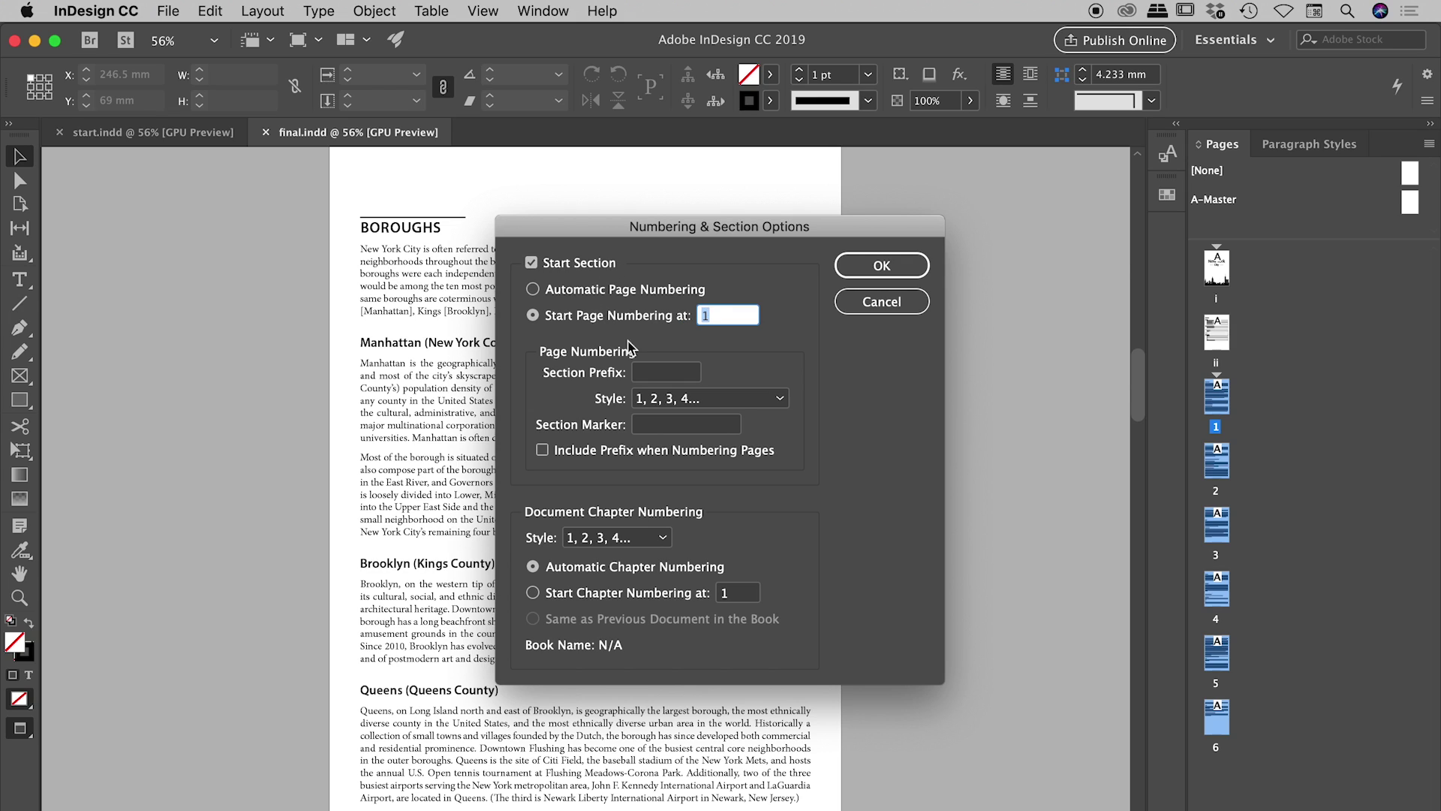
left_click(867, 308)
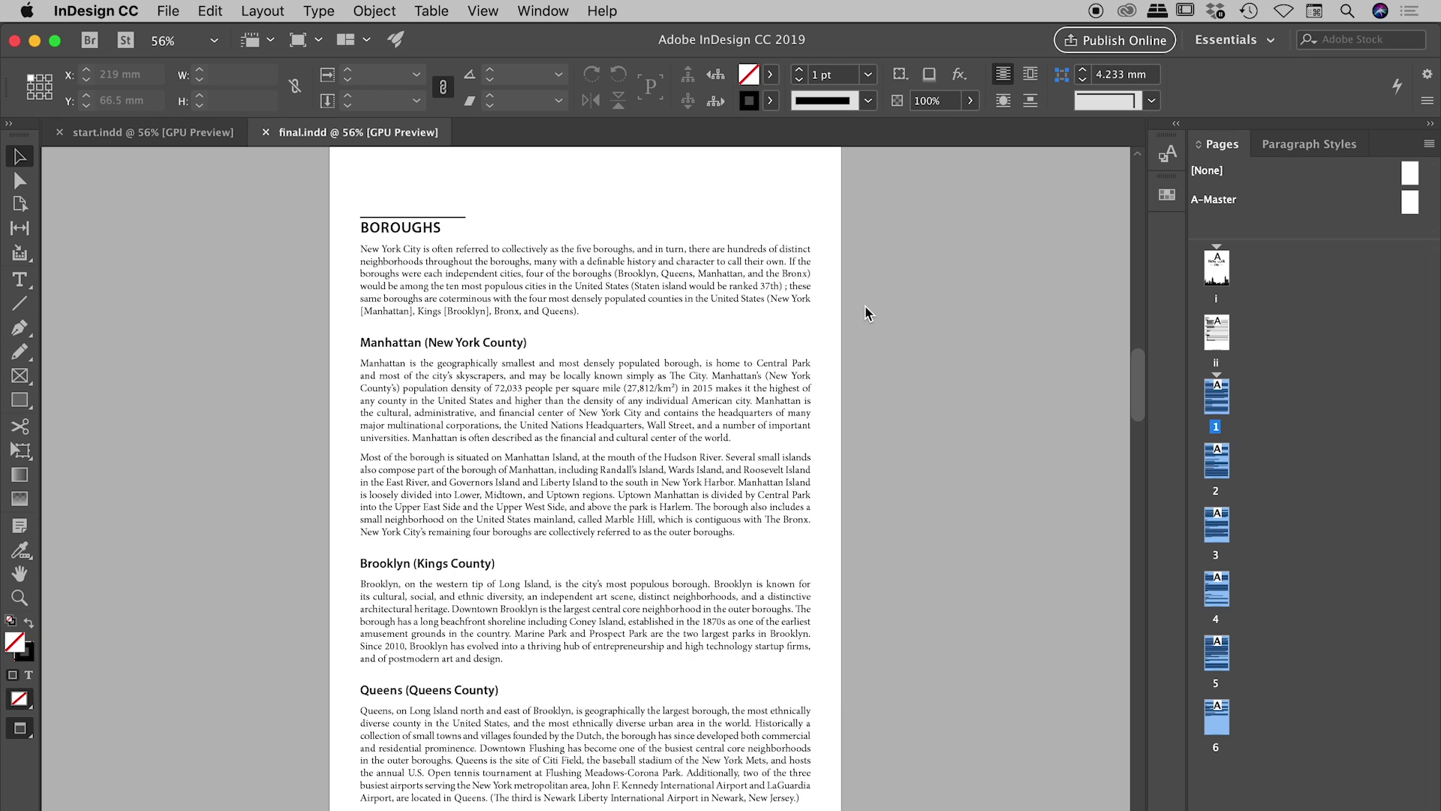
left_click(1222, 781)
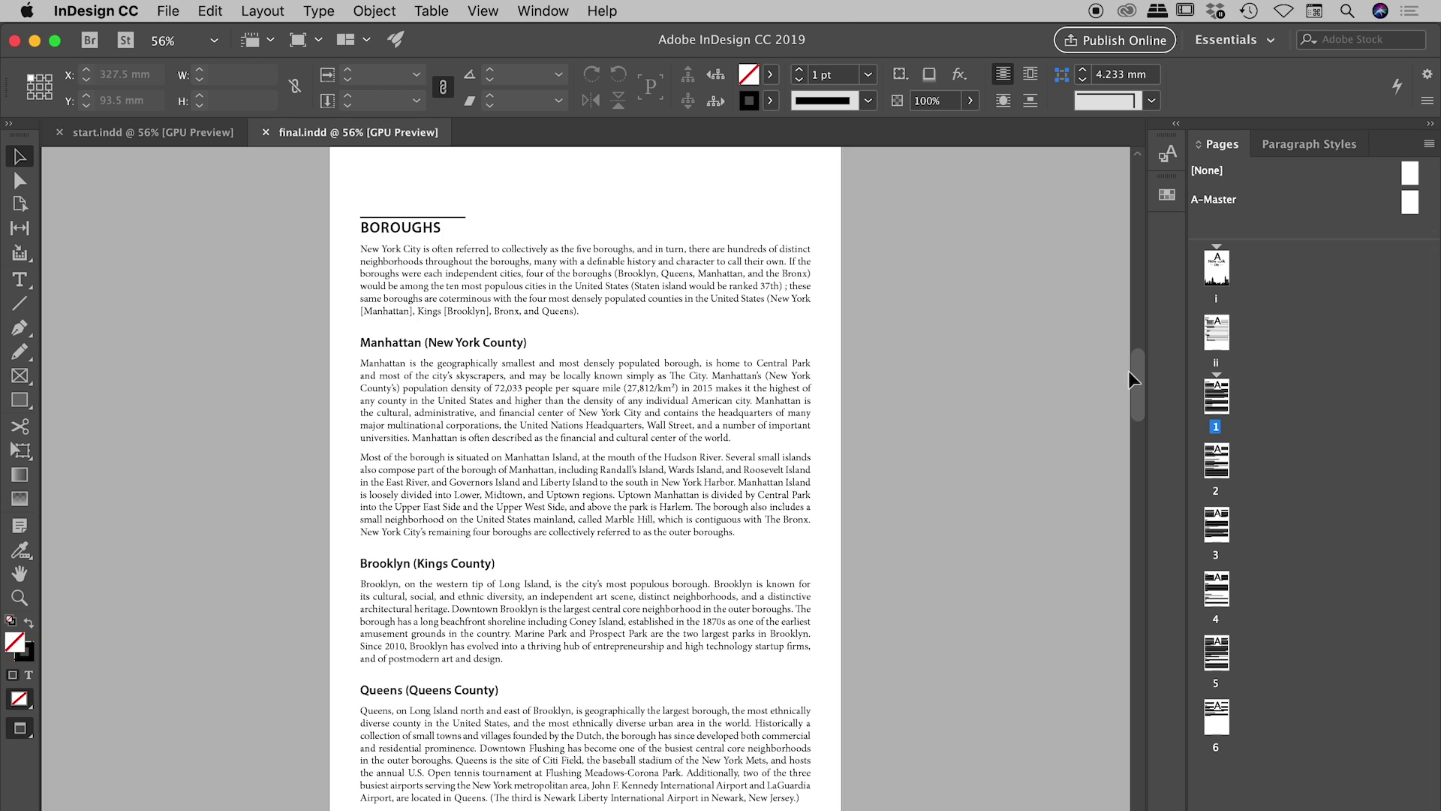
Step: Switch to the start.indd document and bring its blank page ii into view
left_click(120, 129)
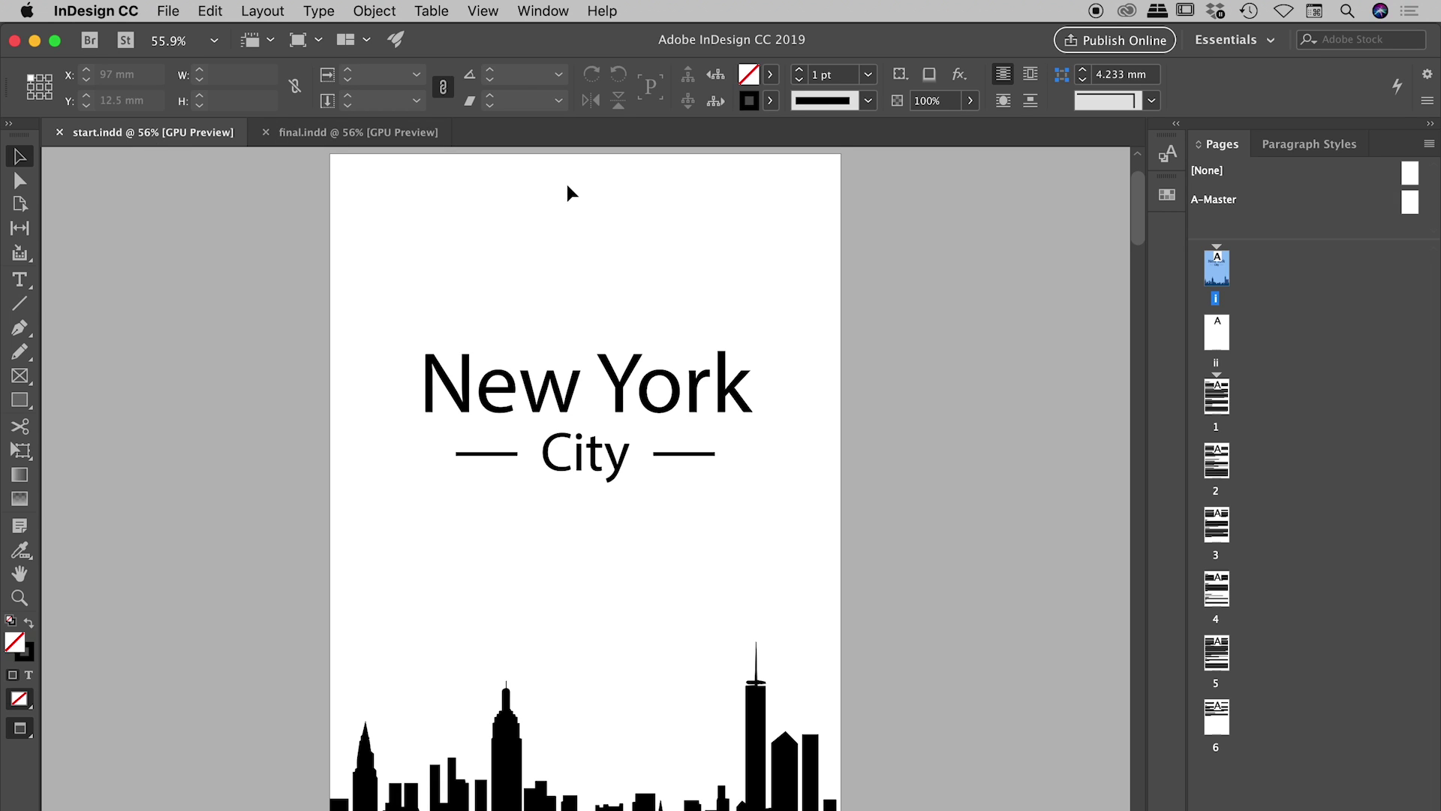
scroll(1138, 212, "down", 1)
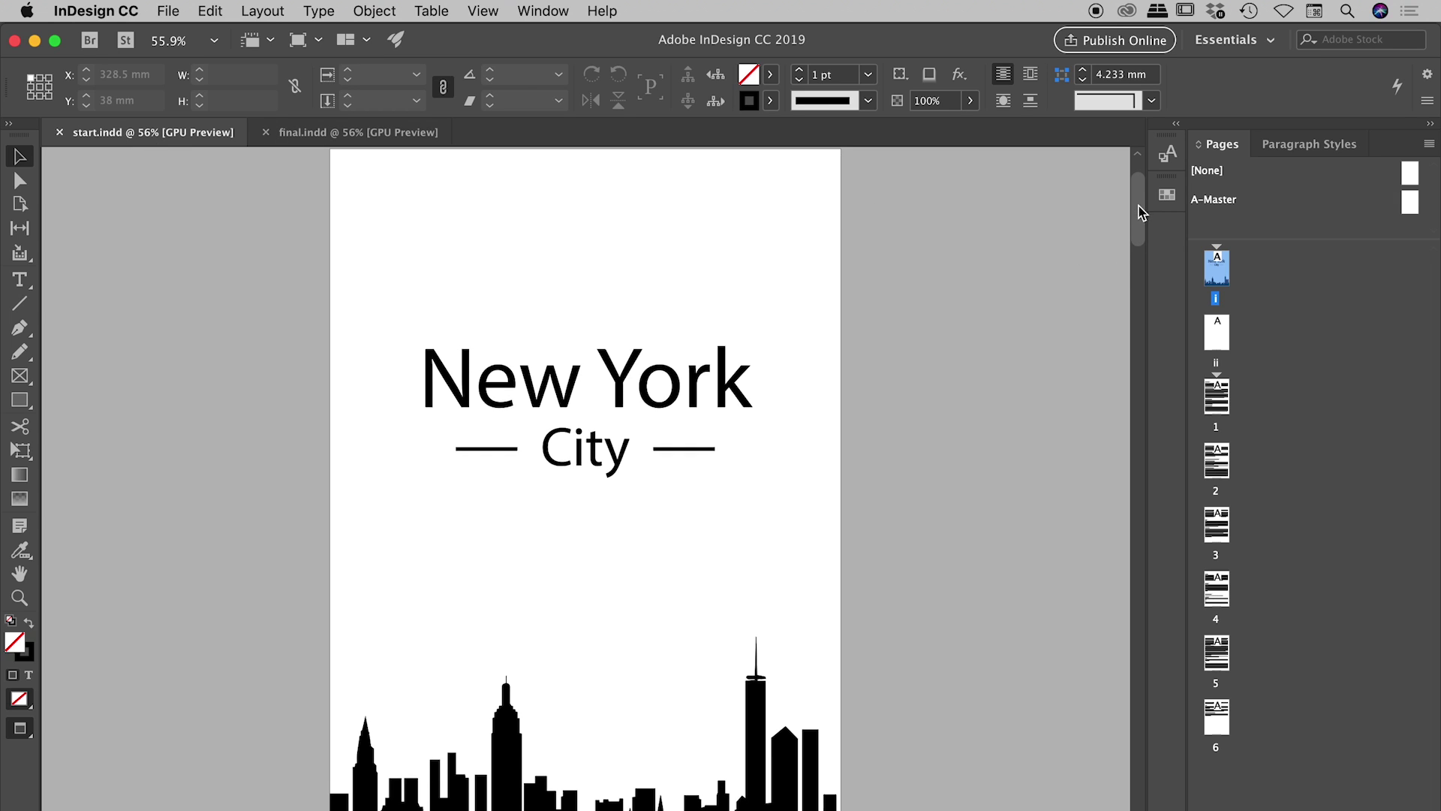
left_click_drag(1138, 206, 1136, 295)
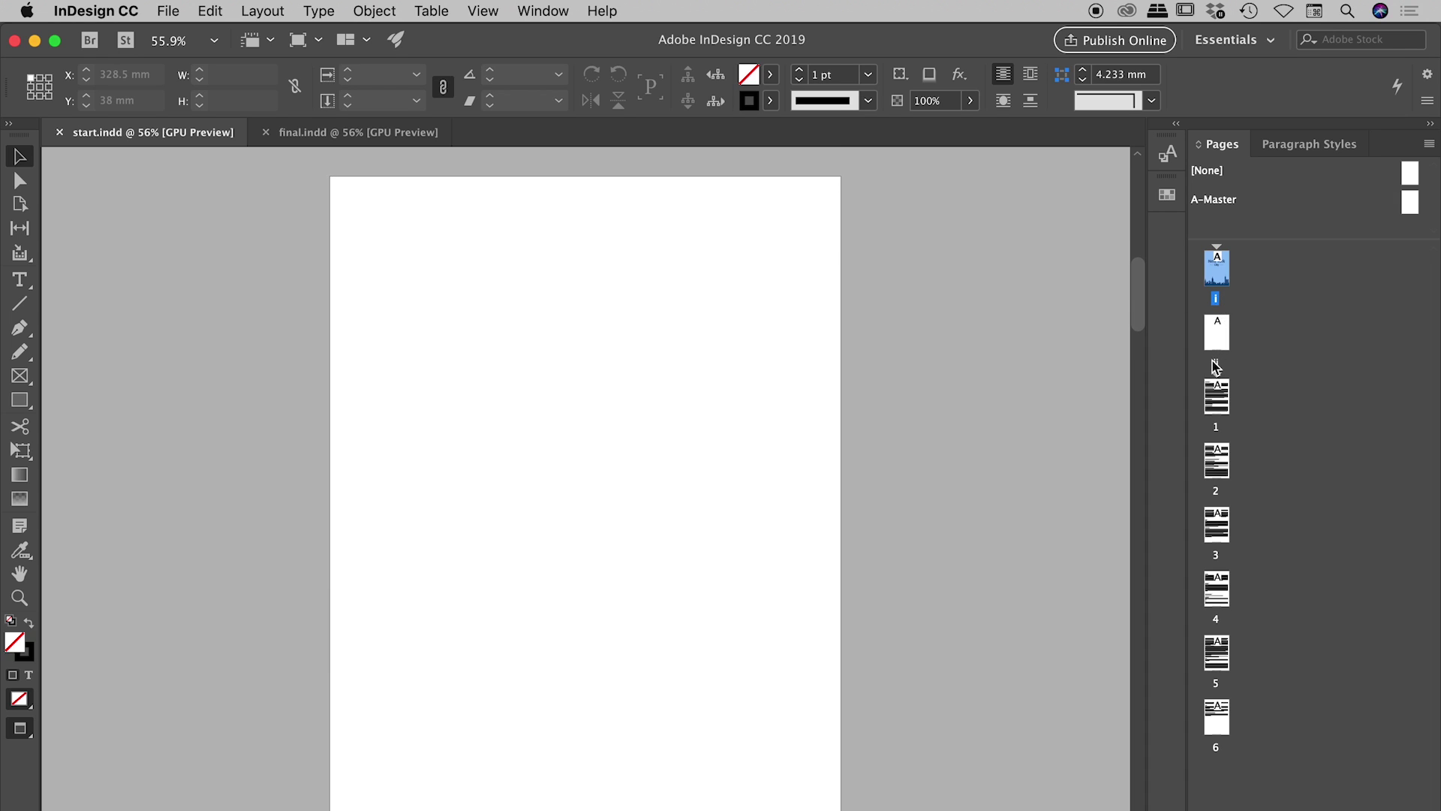
Step: Compare the paragraph styles of start.indd with those of final.indd, including its toc style group, and return to start.indd
left_click(526, 349)
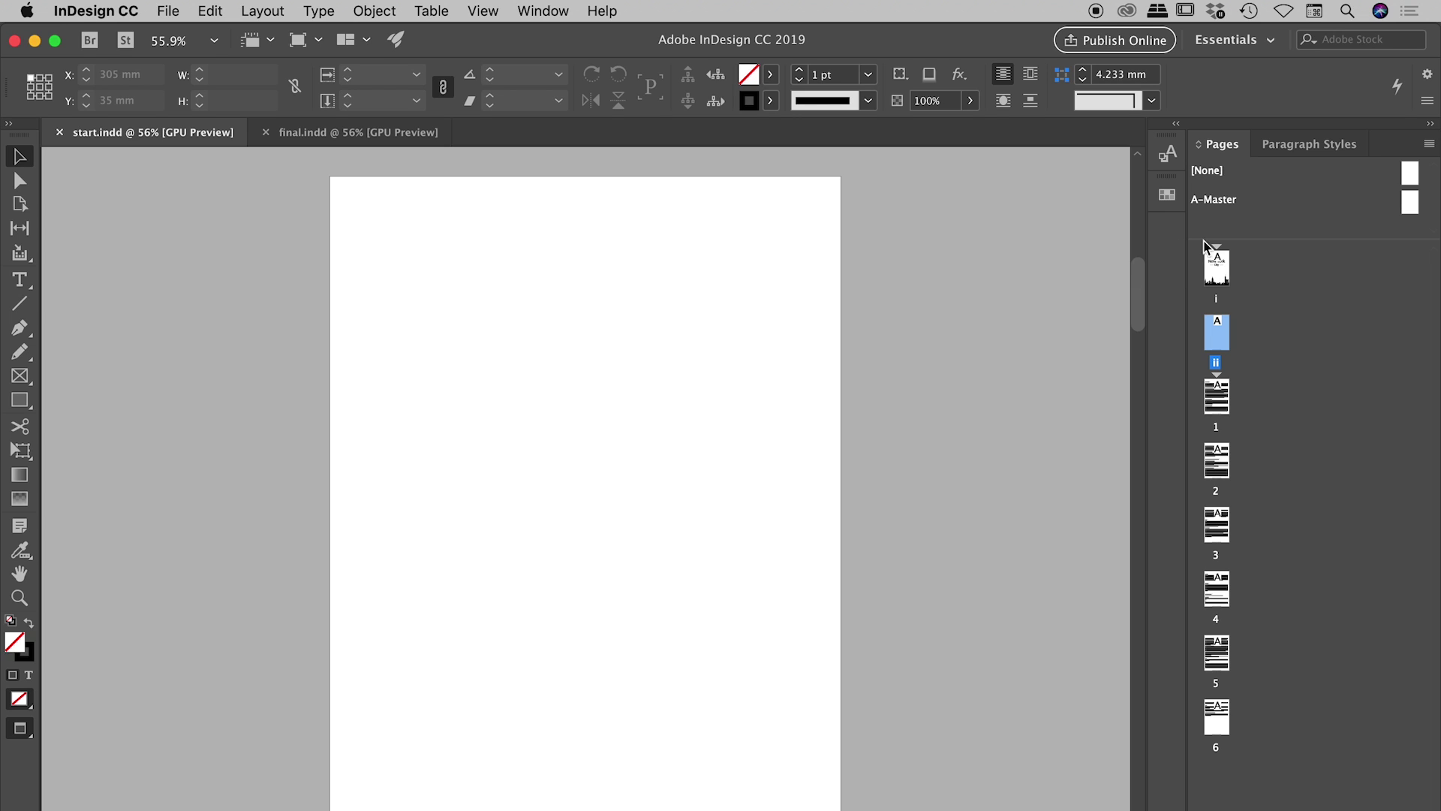
left_click(1285, 144)
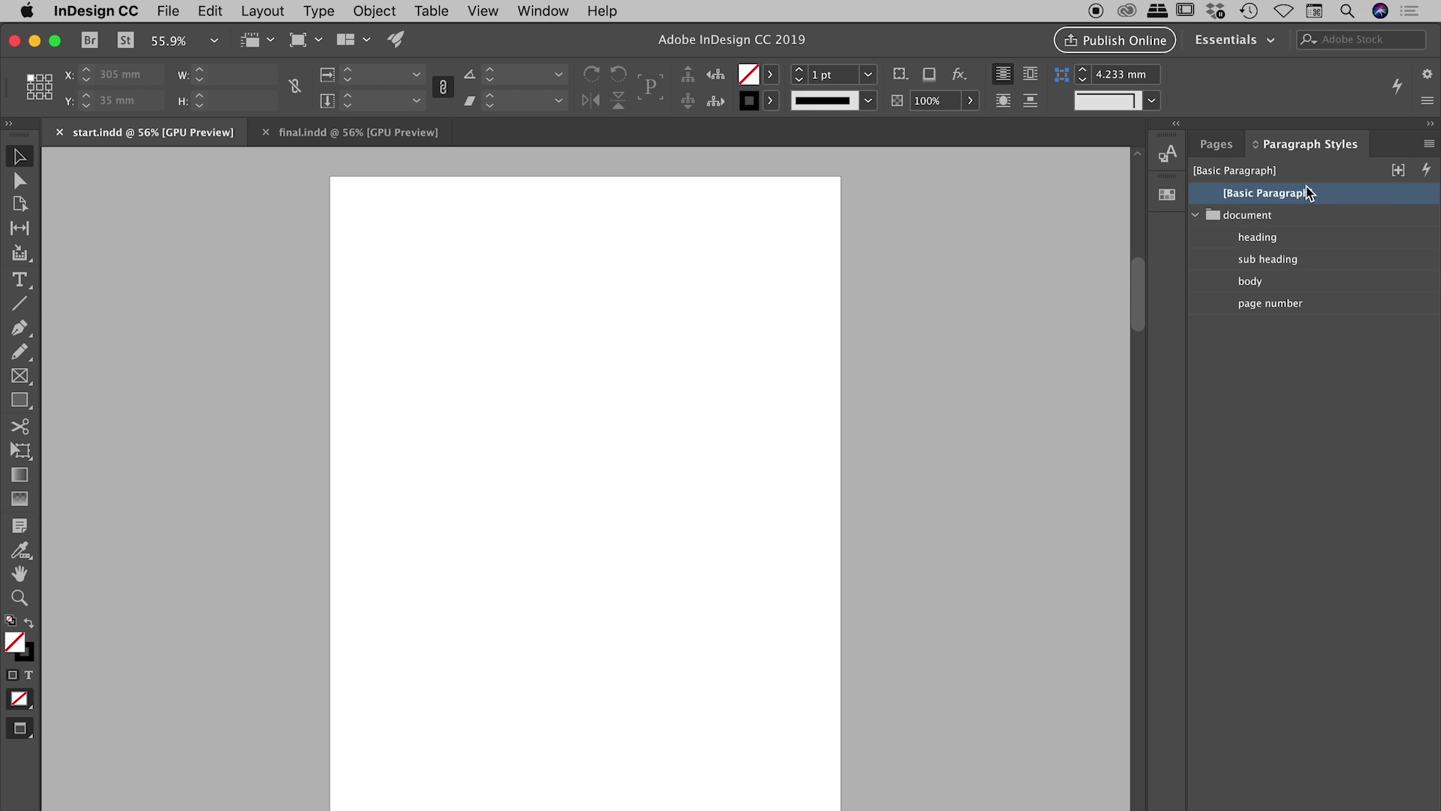
left_click(1277, 403)
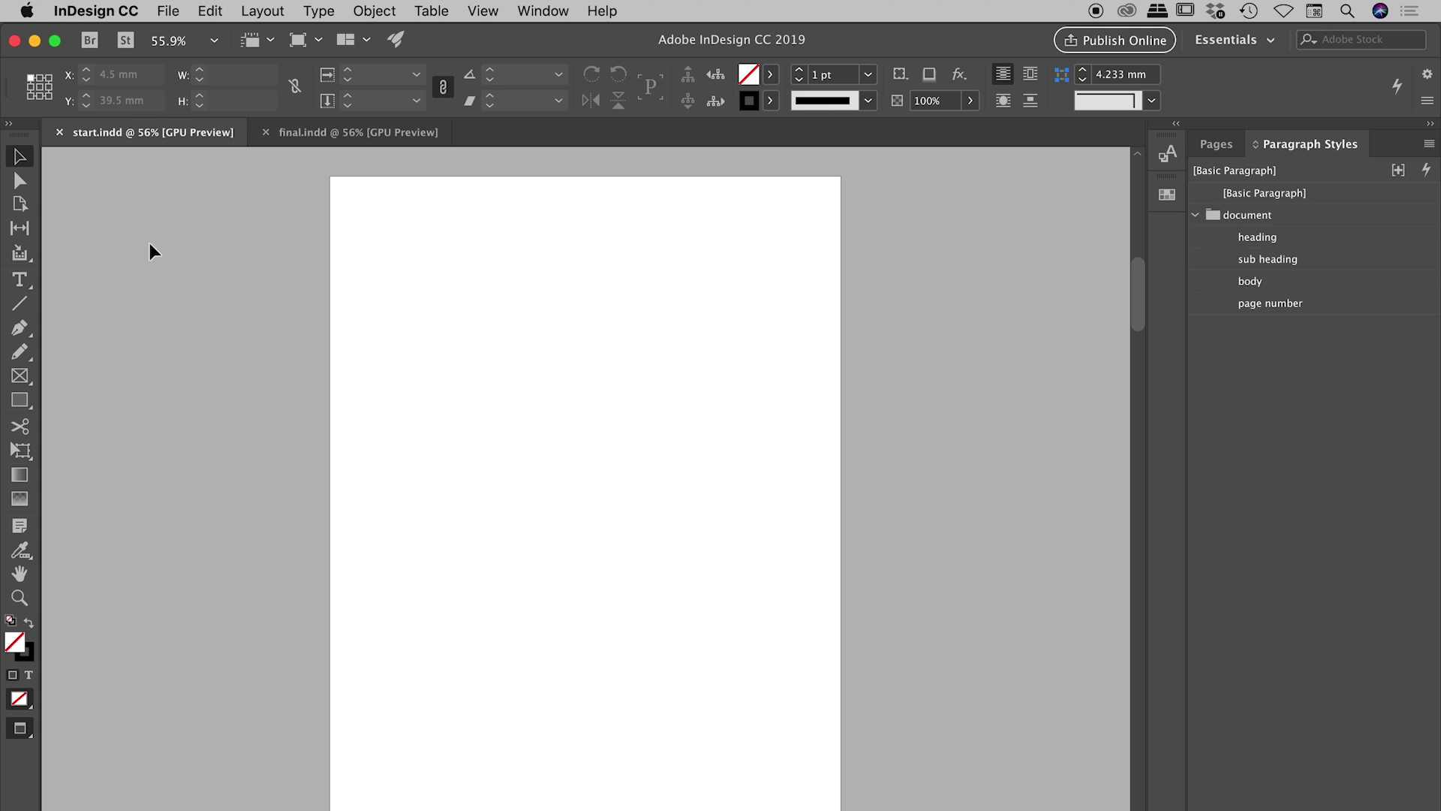
left_click(317, 134)
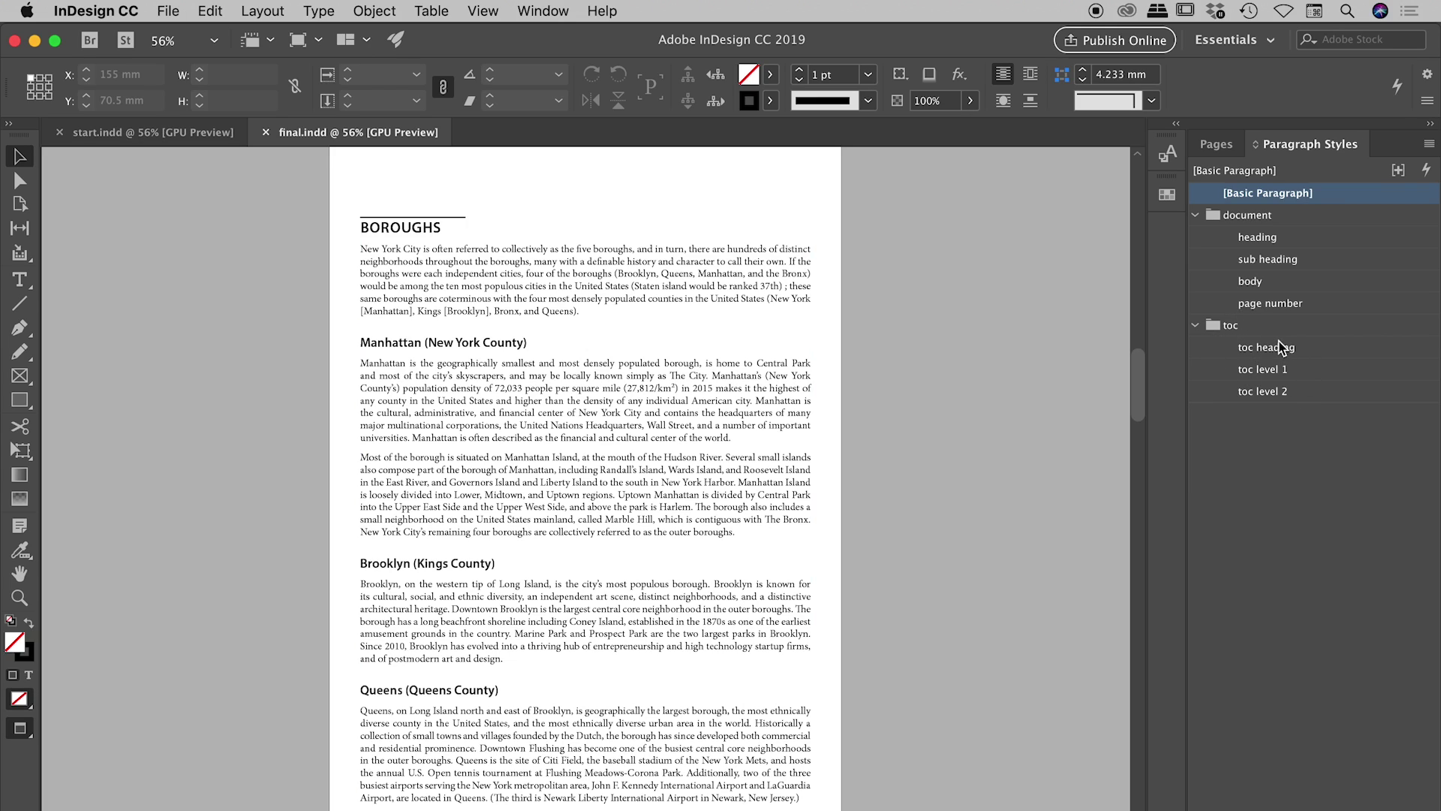
left_click(129, 133)
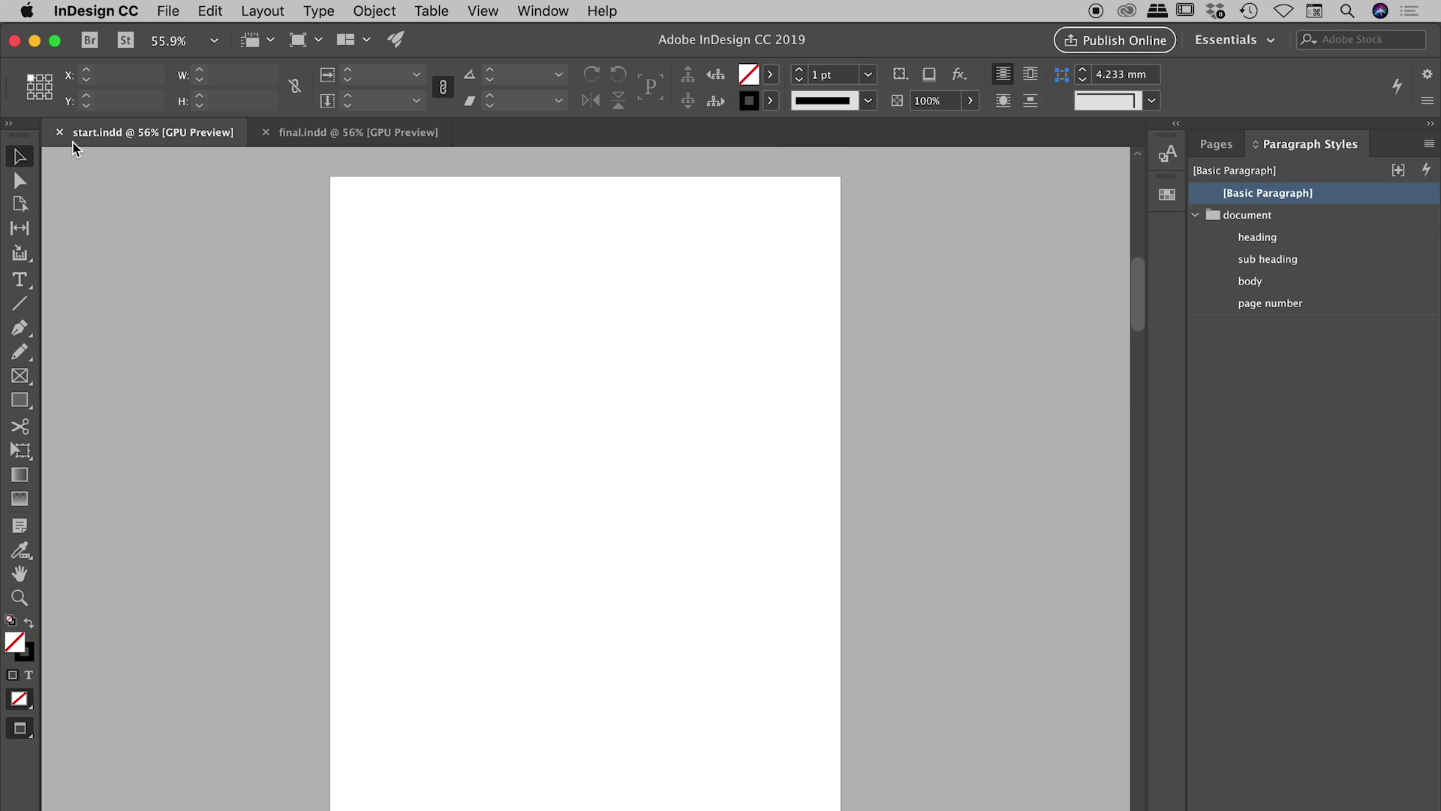
Step: Create a paragraph style group named toc in start.indd, with no style selected beforehand
left_click(1282, 417)
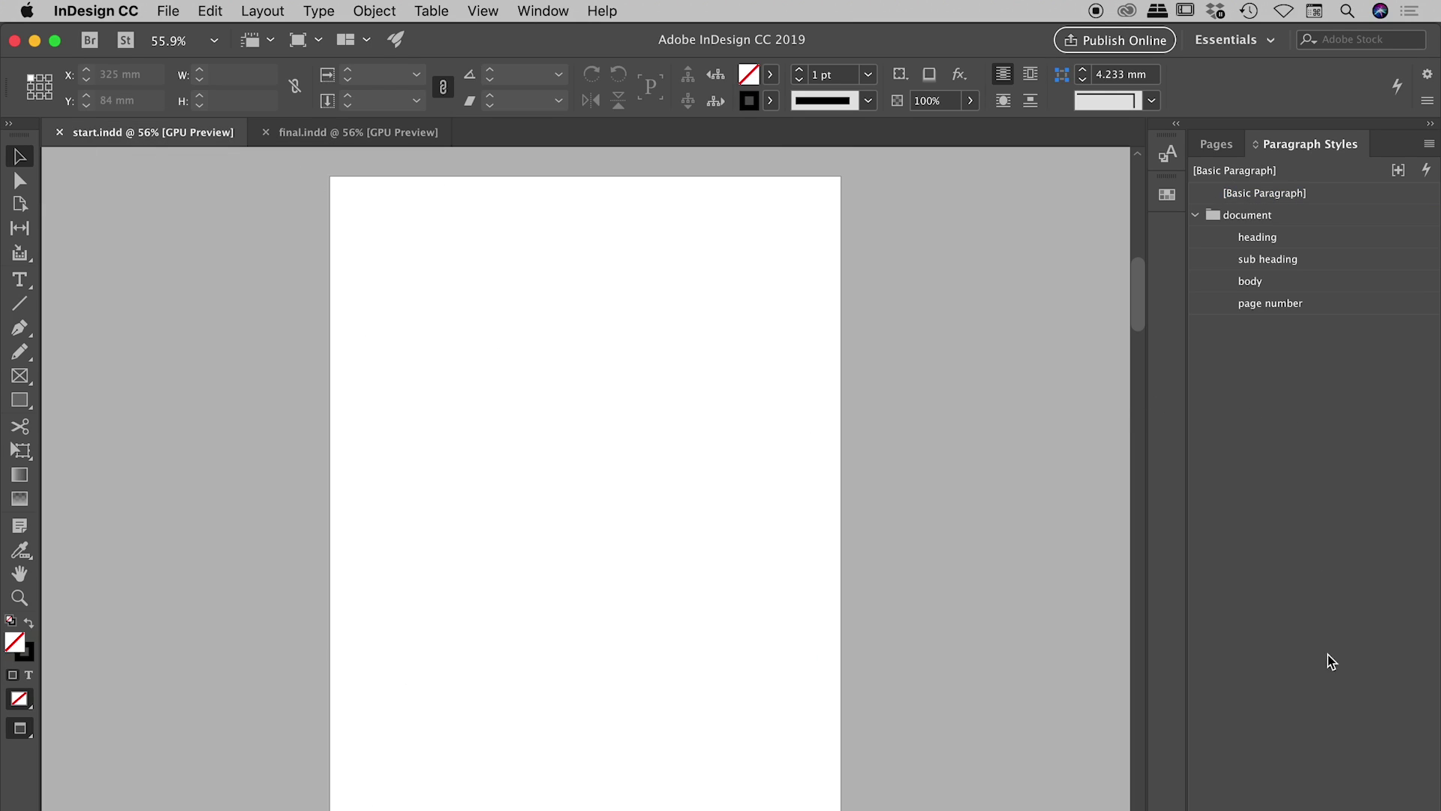
double_click(1257, 325)
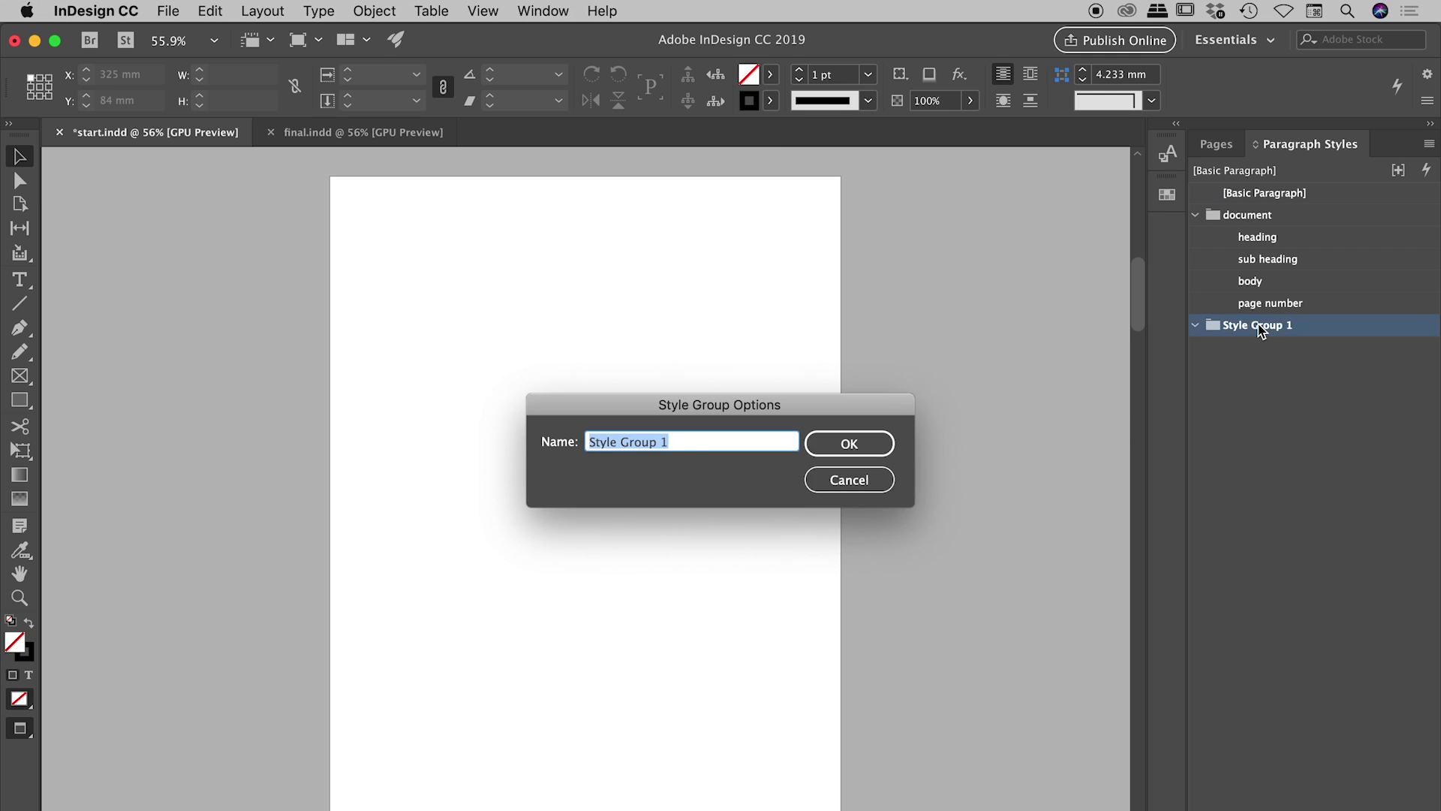
type("toc")
key("Return")
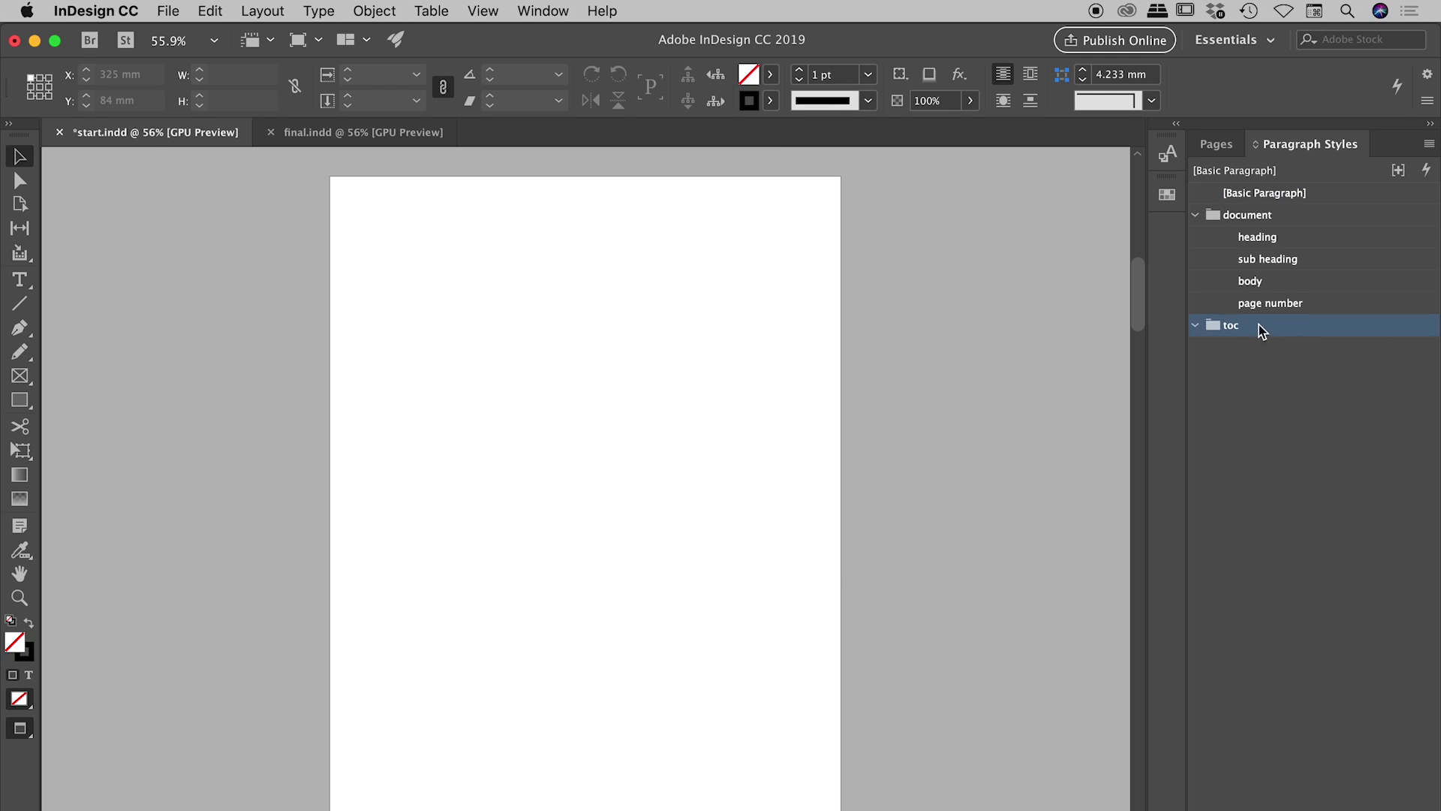
left_click(1313, 398)
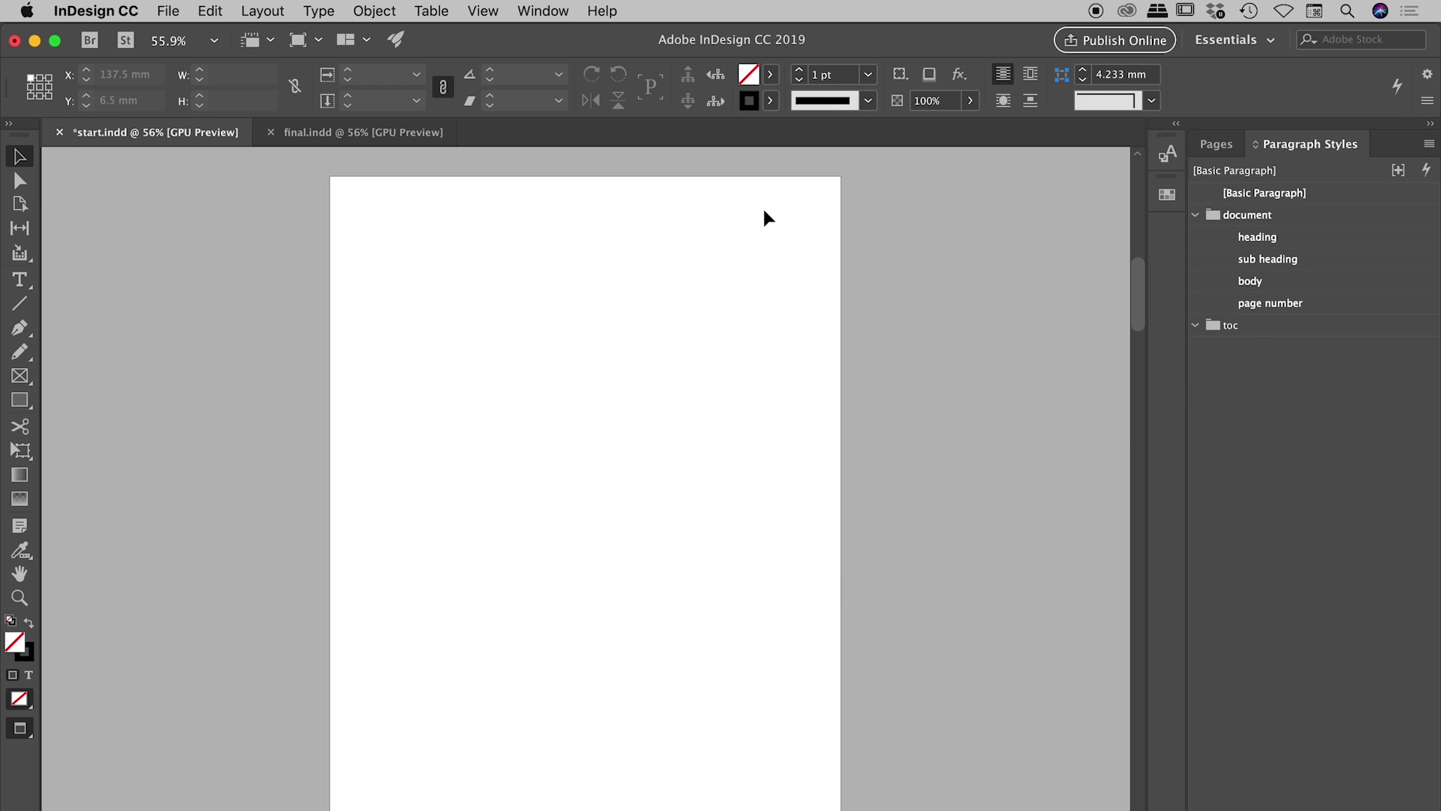
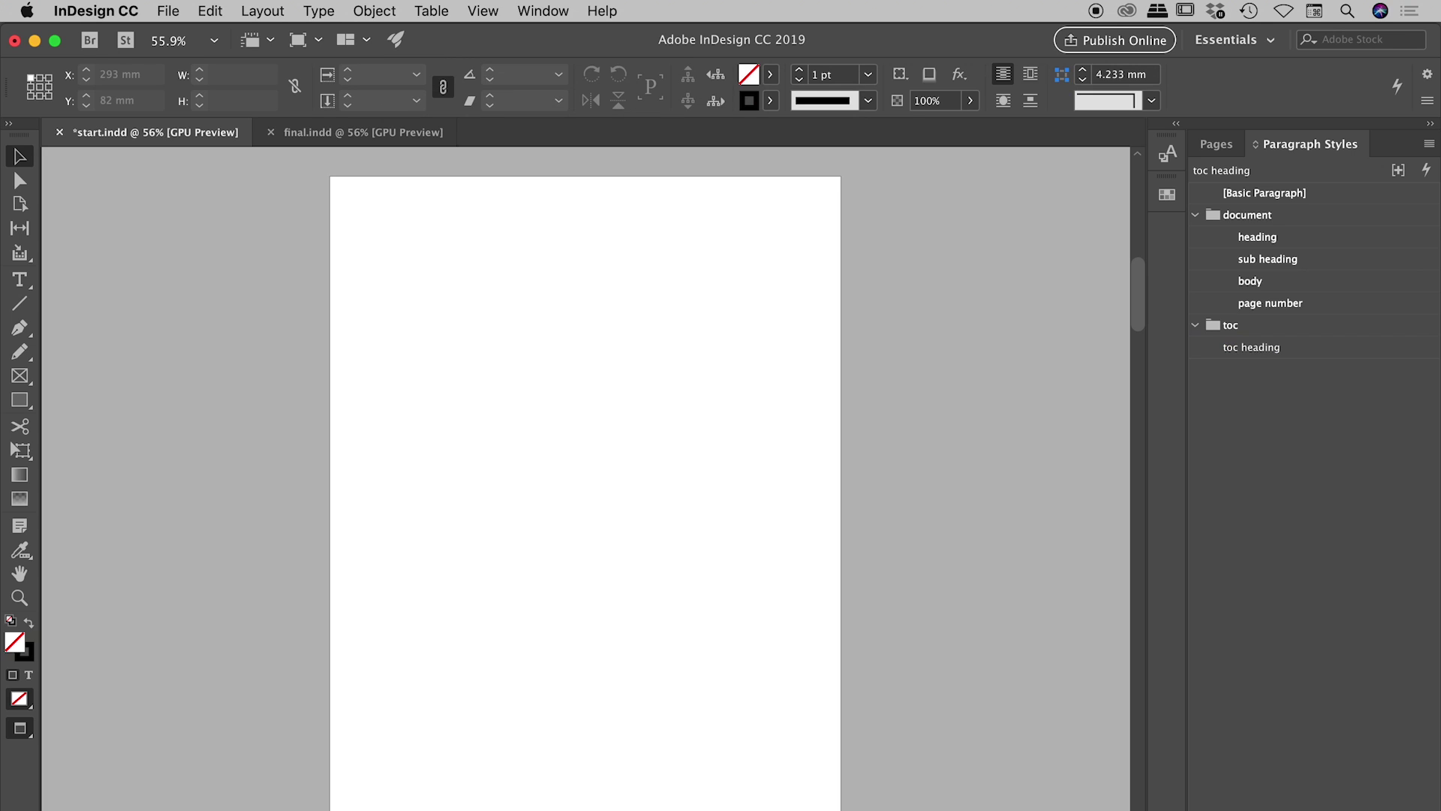
Step: Create a paragraph style named toc level 1 based on [No Paragraph Style] and move it into the toc group
left_click(1429, 145)
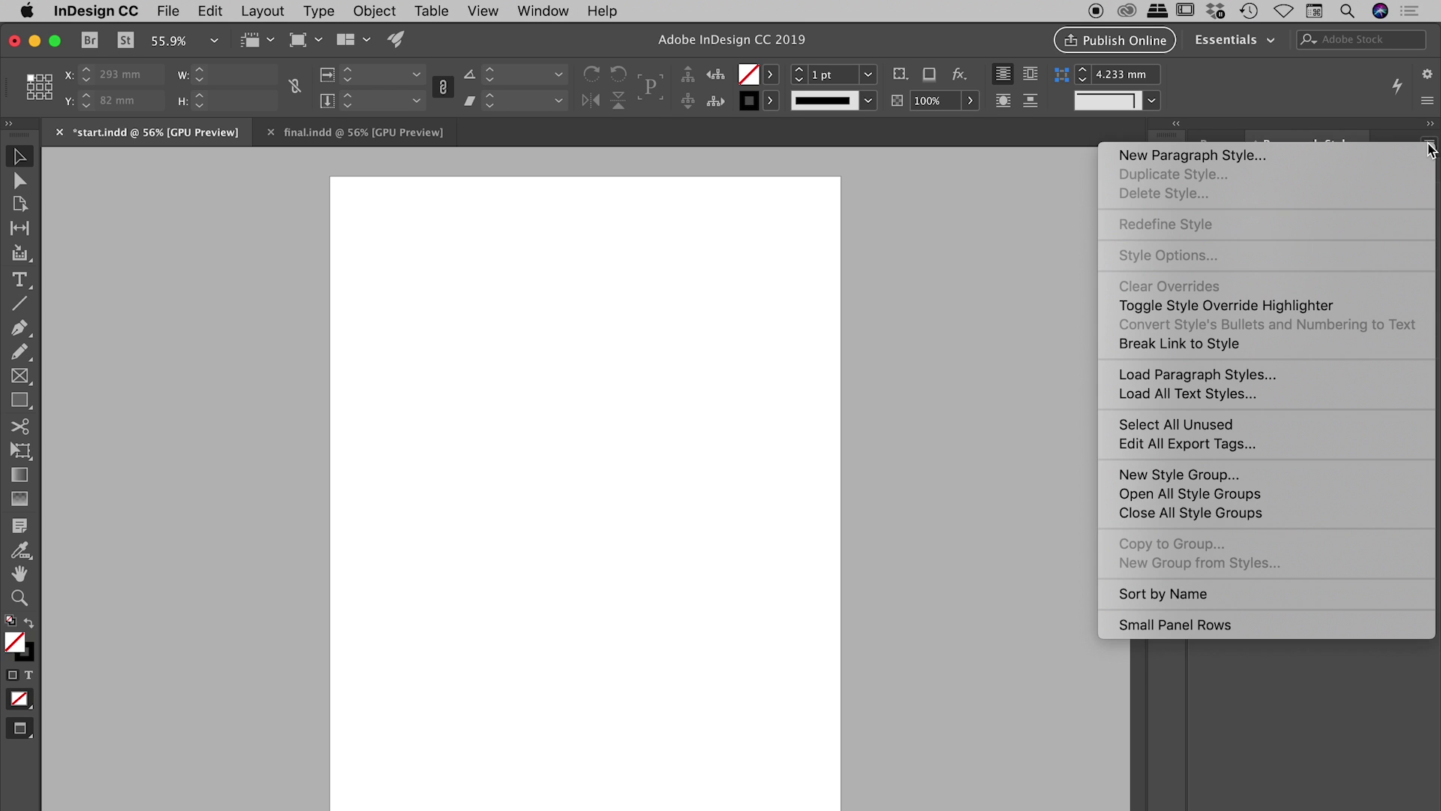
left_click(1218, 154)
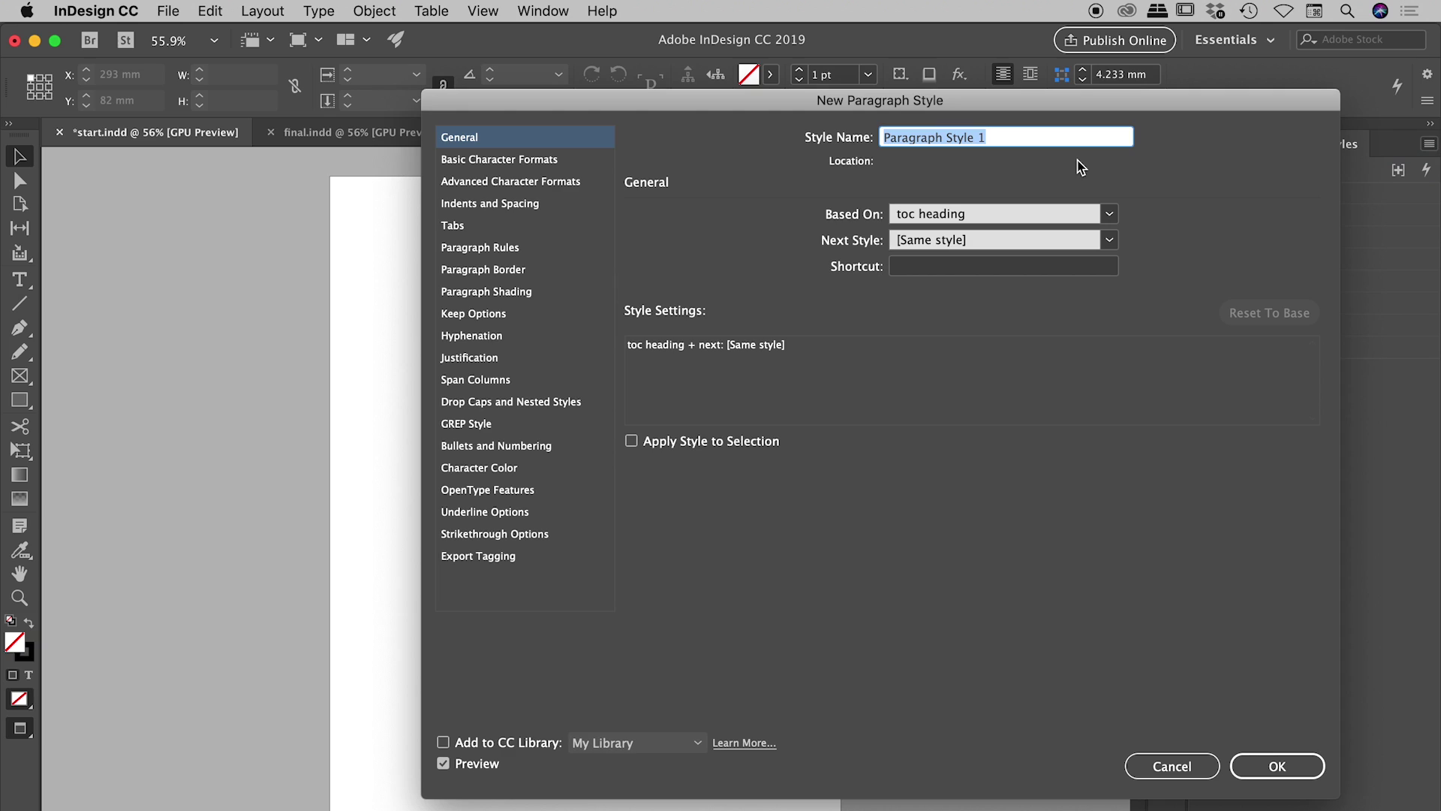
type("to")
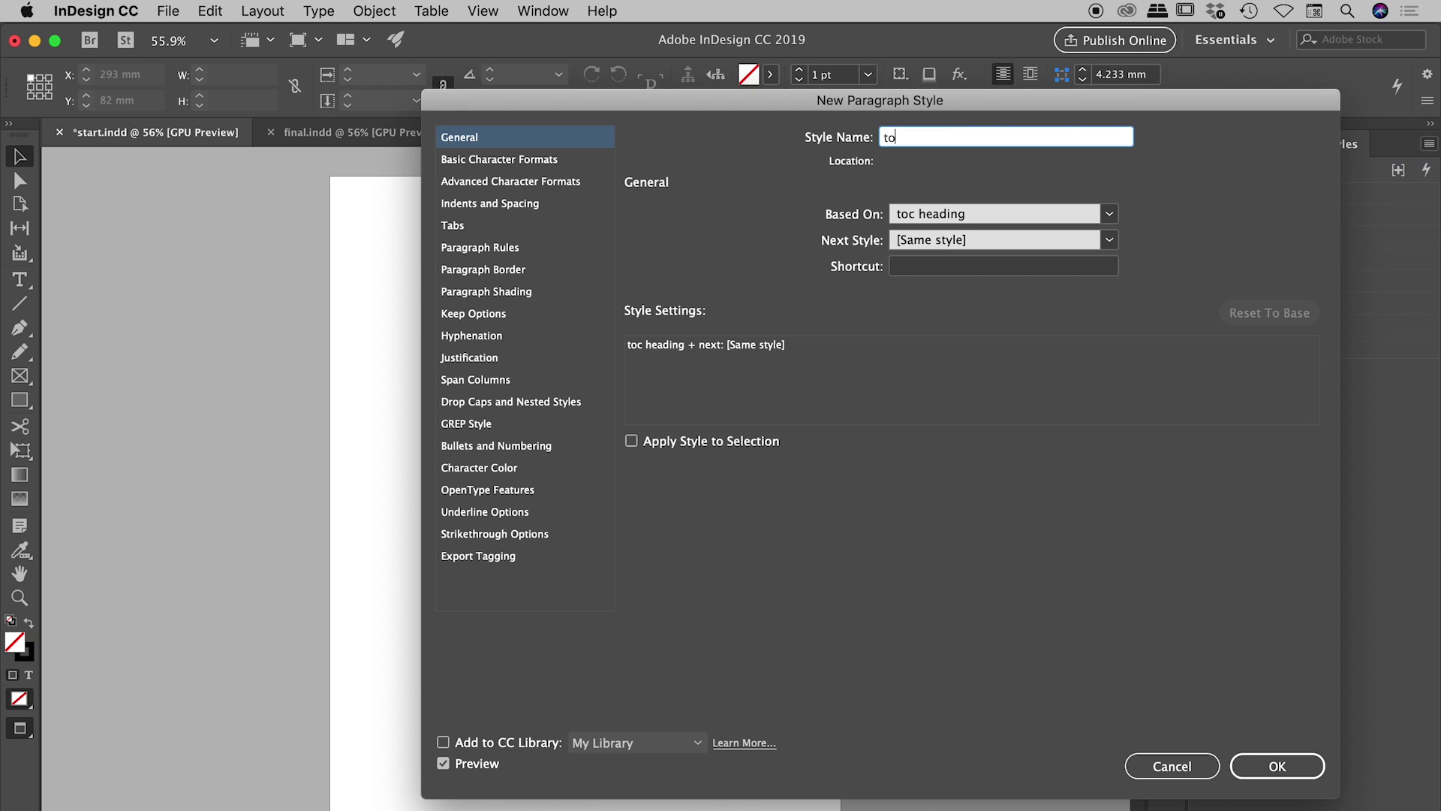
type("c level 1")
left_click(1111, 216)
left_click(996, 237)
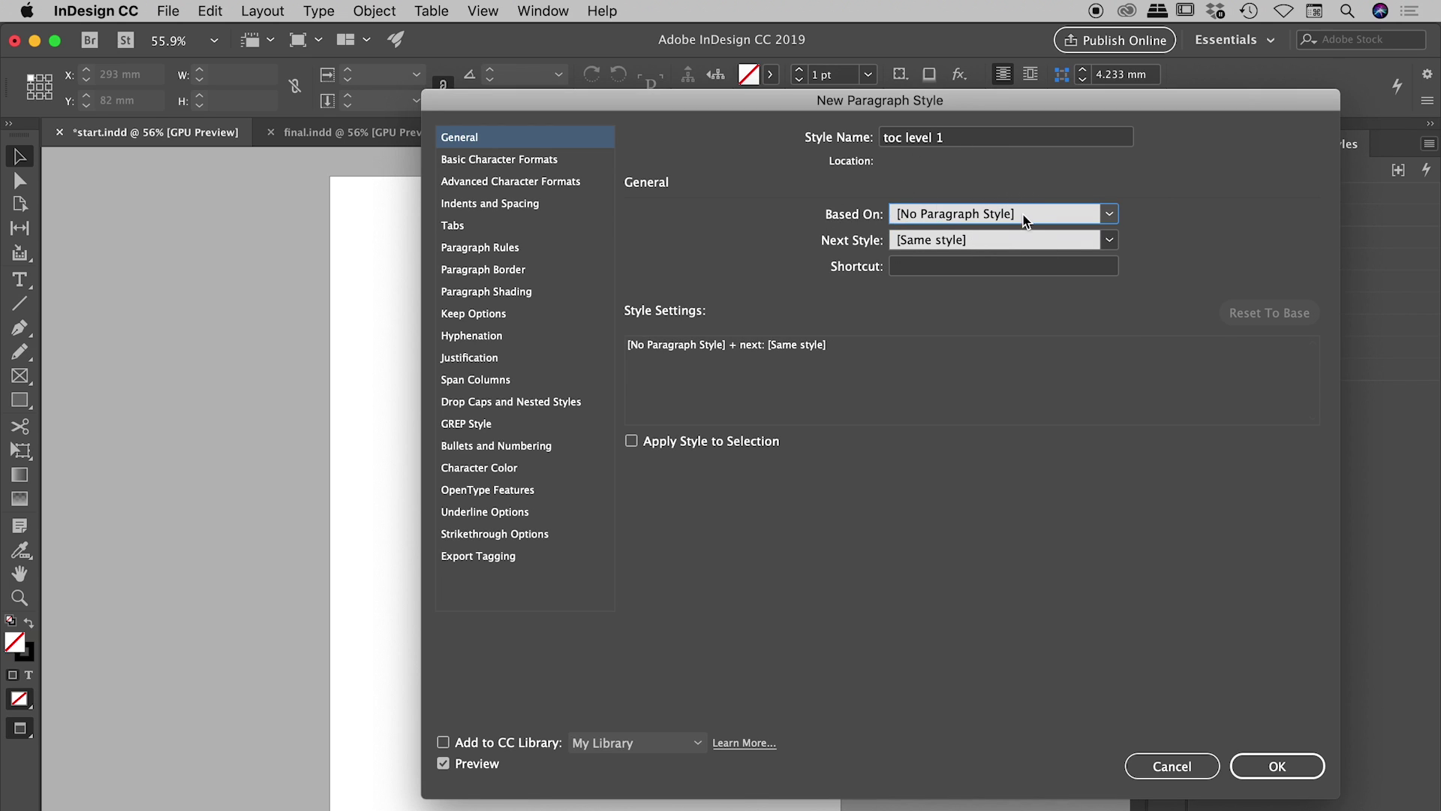
left_click(1291, 773)
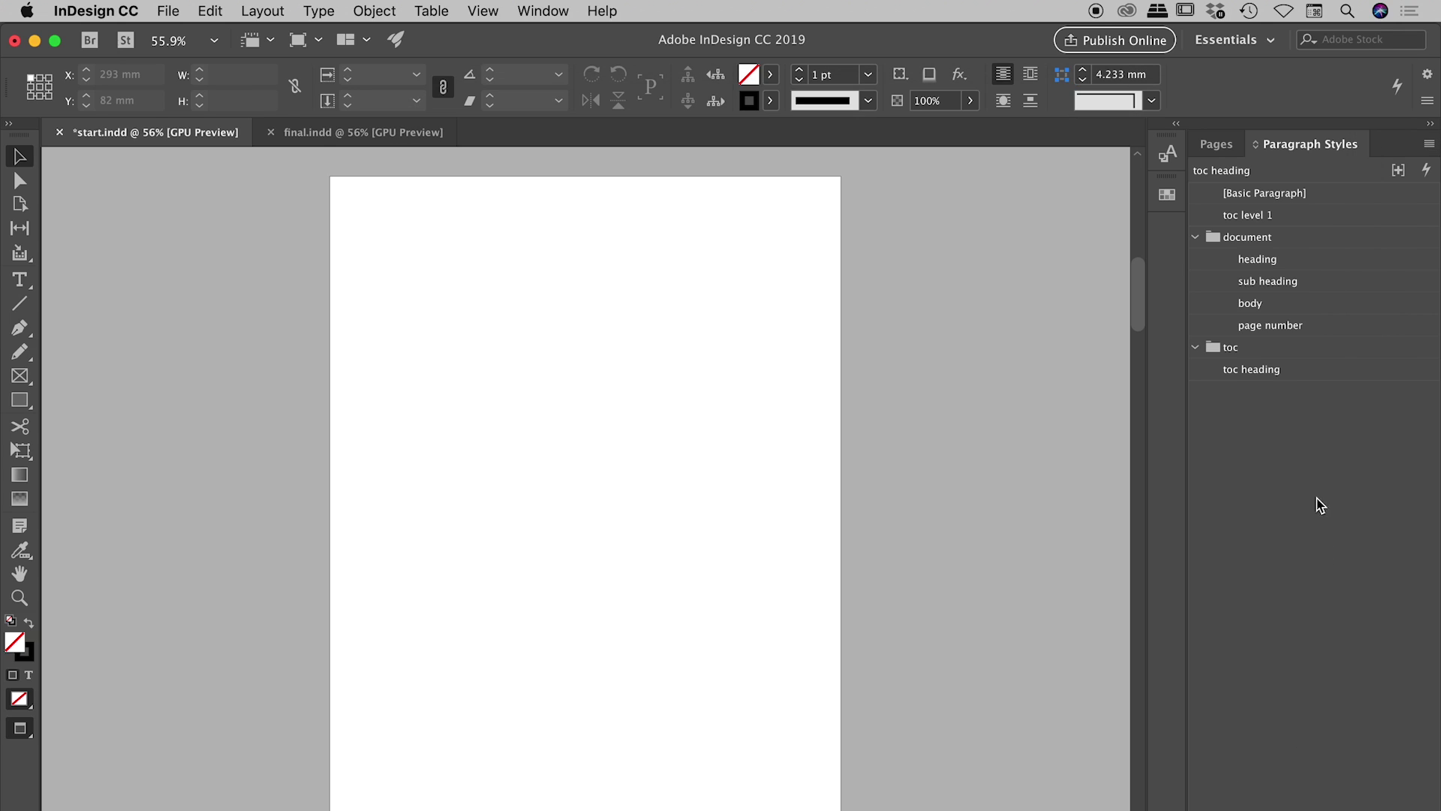
left_click_drag(1276, 216, 1276, 379)
Step: Create a paragraph style named toc level 2 based on [No Paragraph Style] and place it below toc level 1 in the toc group
left_click(1428, 143)
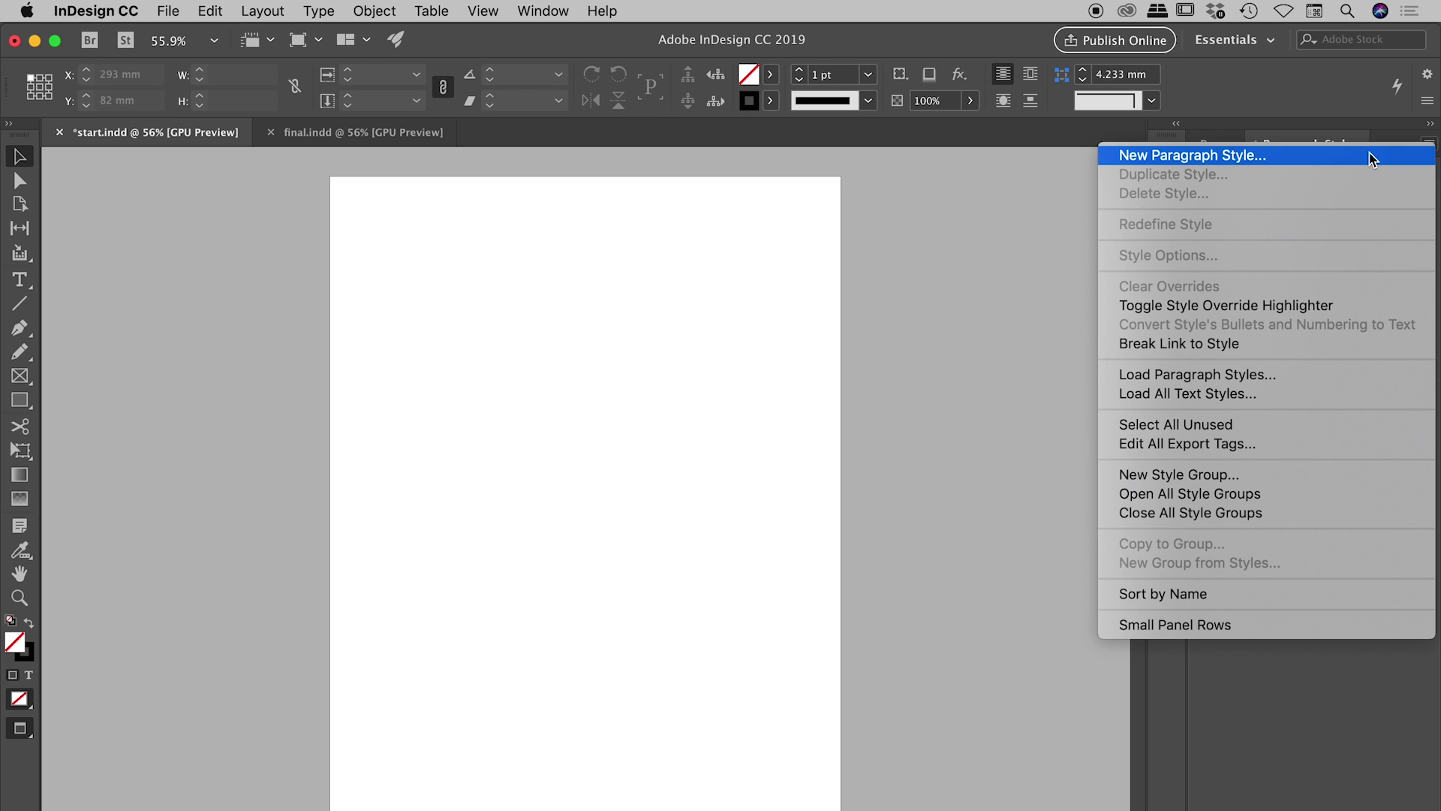
left_click(1291, 158)
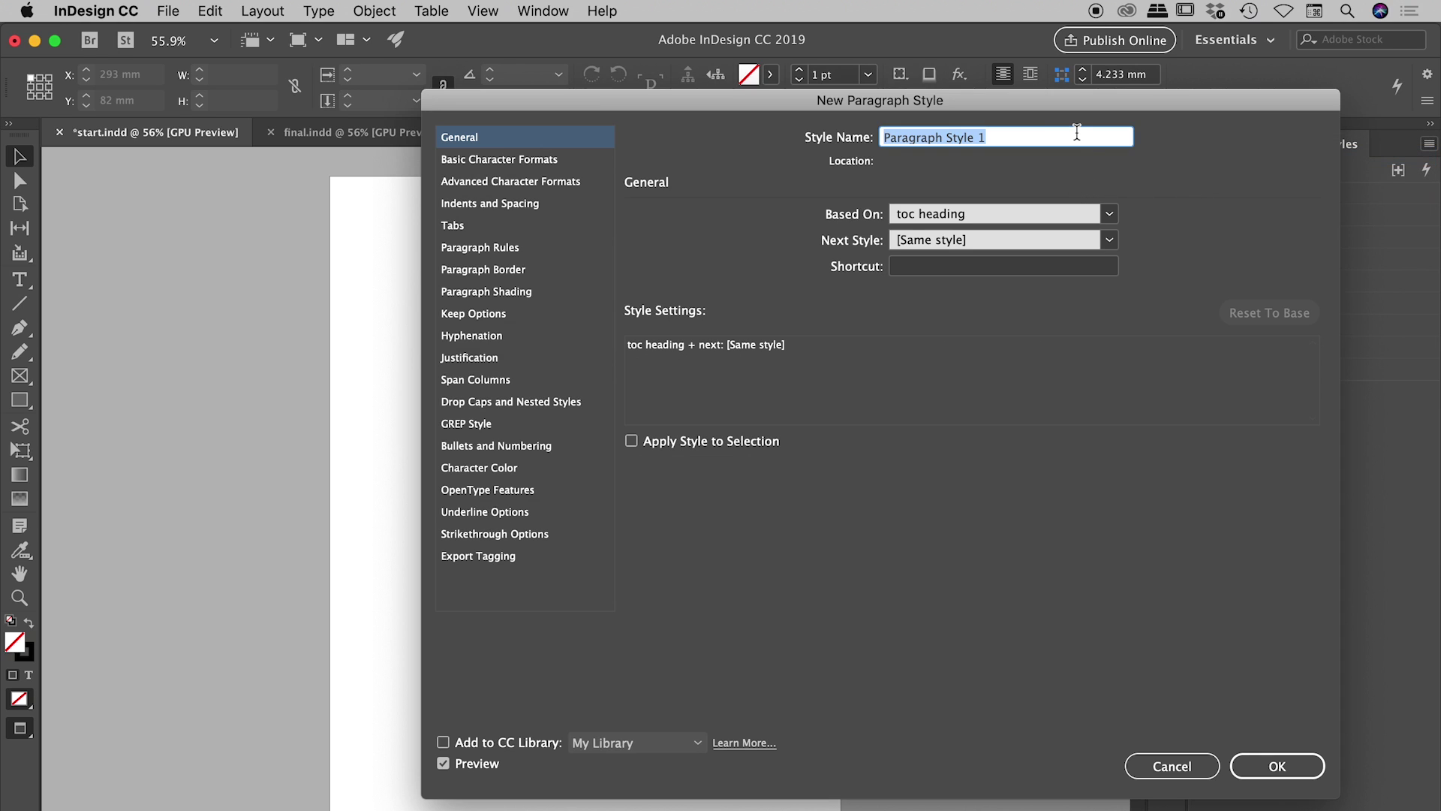
type("toc leve")
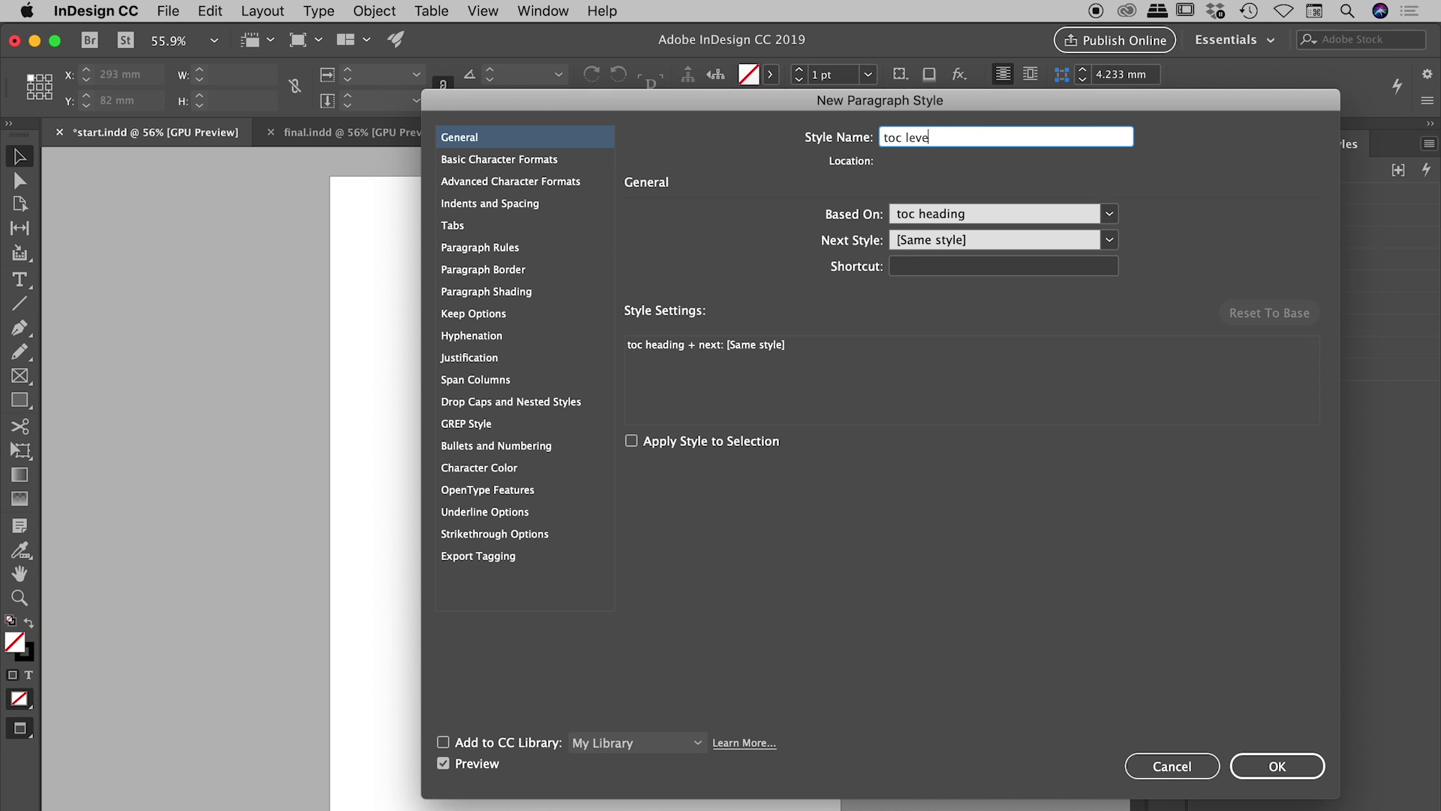
type("l 2")
left_click(1109, 215)
left_click(1013, 236)
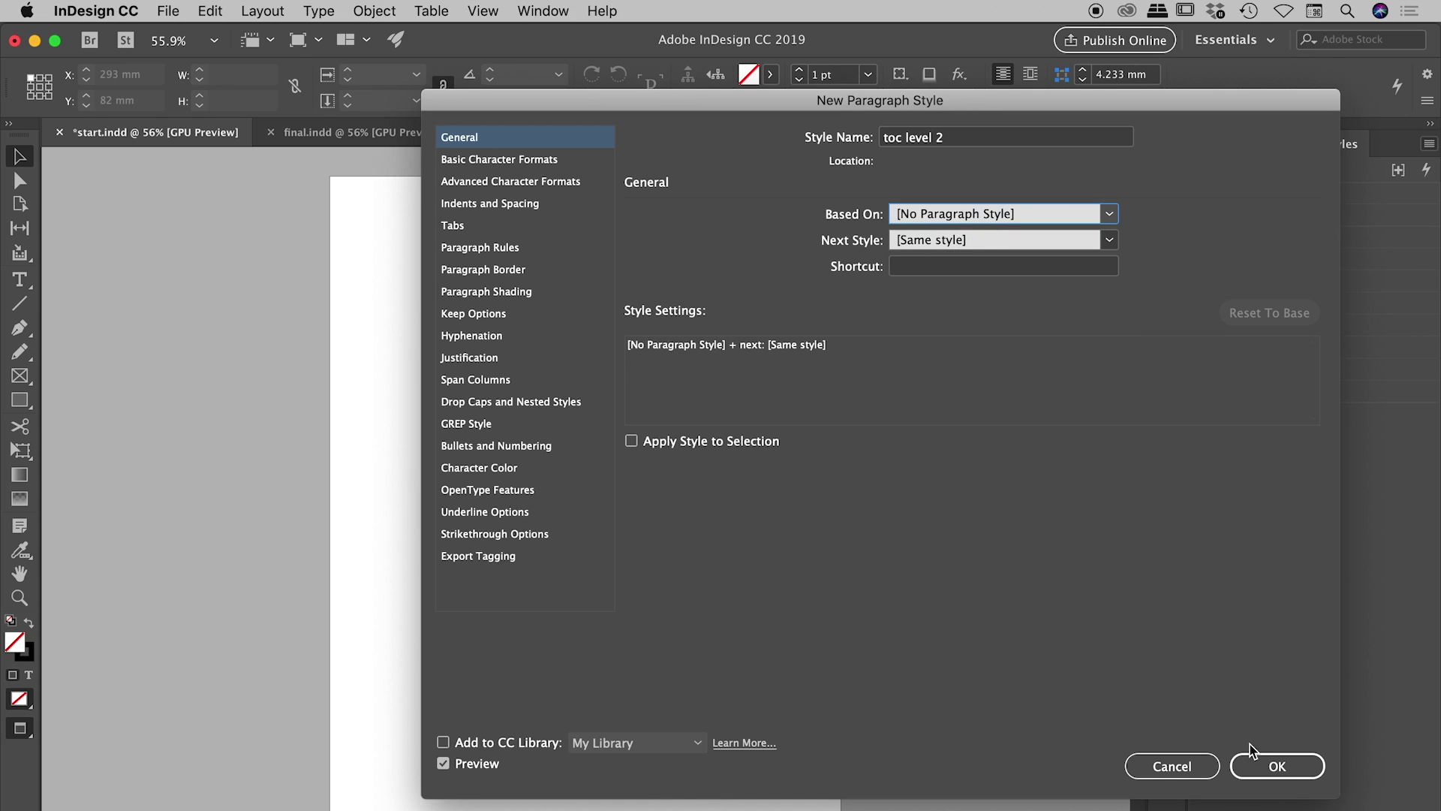
left_click(1276, 765)
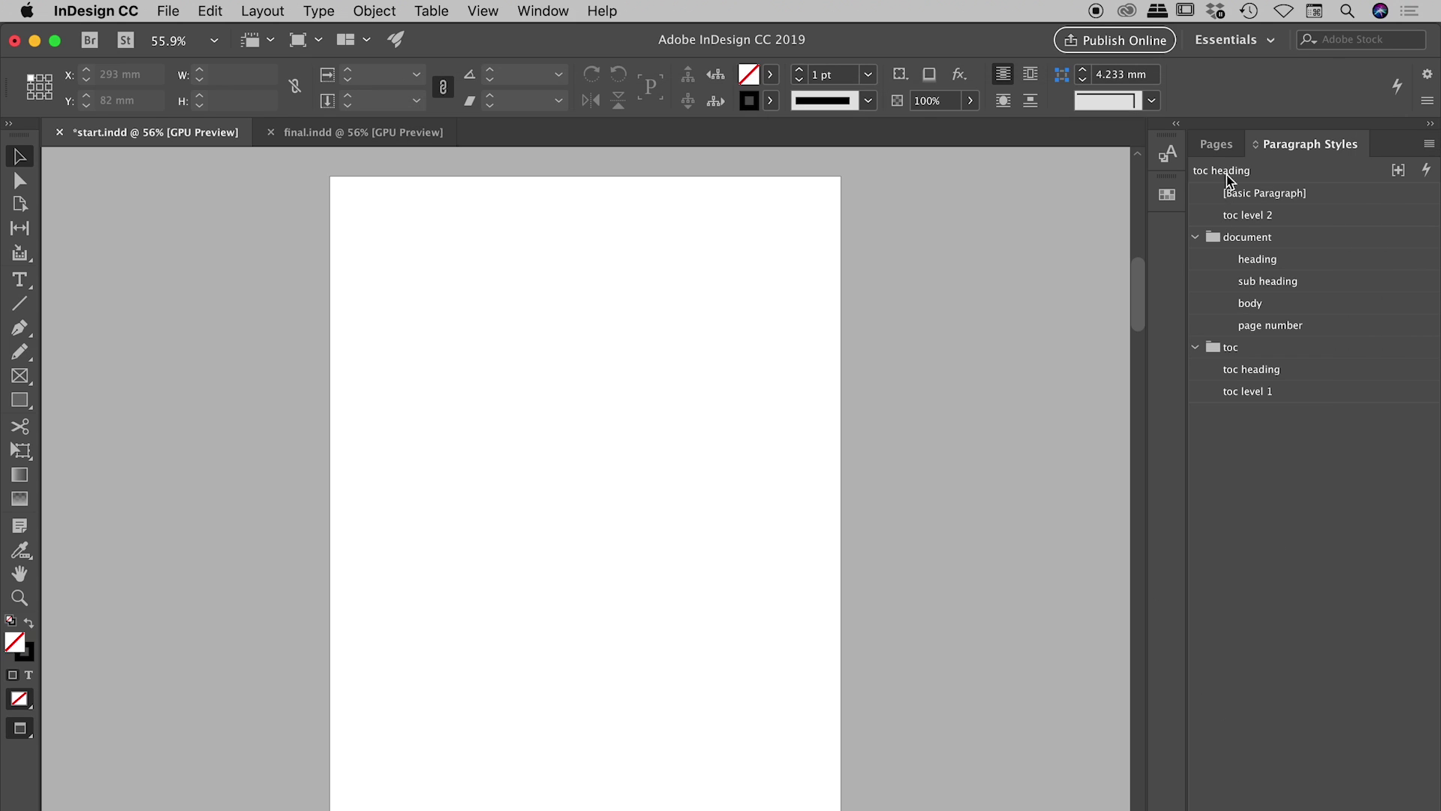
left_click(1288, 218)
left_click_drag(1310, 393, 1309, 400)
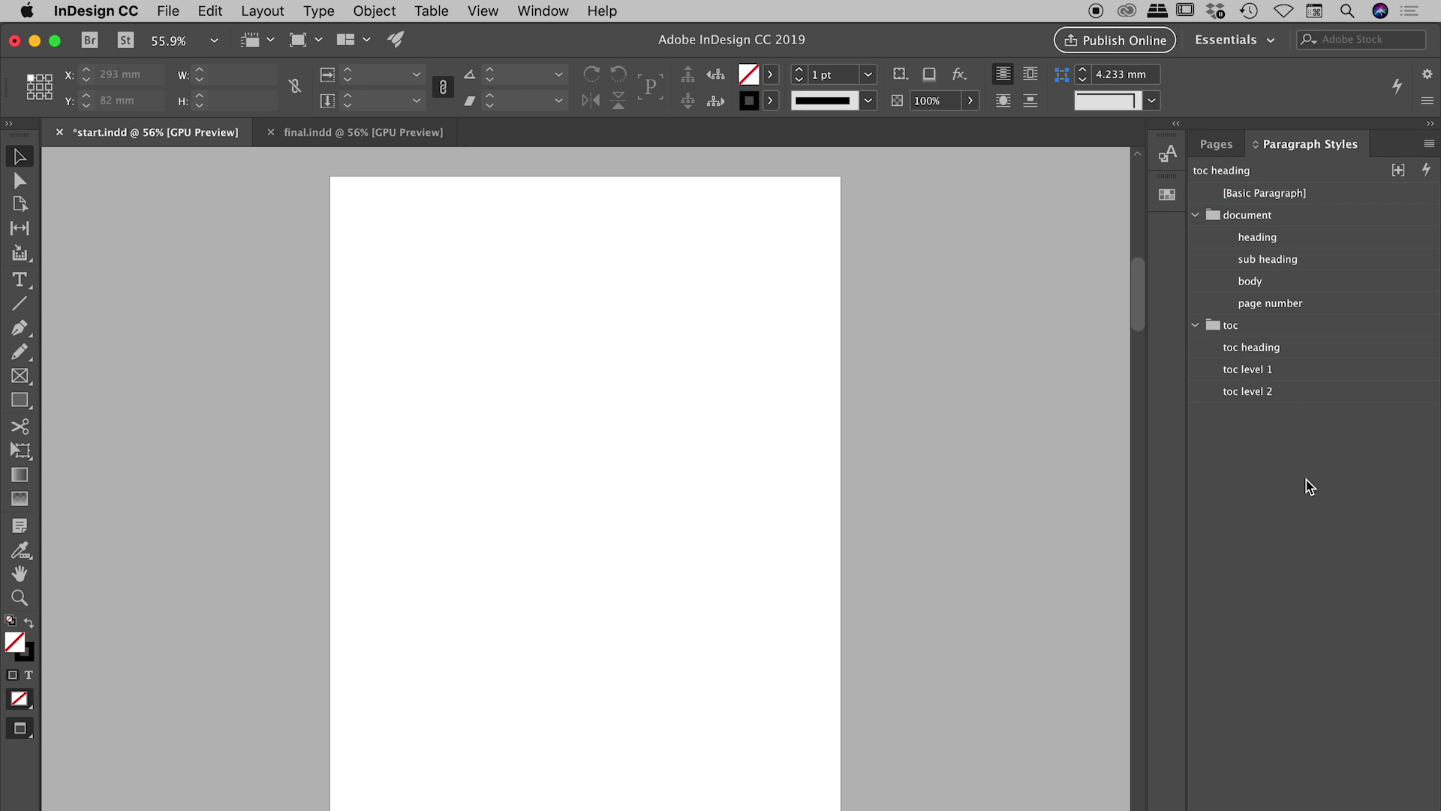
Step: Inspect the style options of toc heading, toc level 1 and toc level 2 without changing them, and clear the style selection
double_click(1294, 347)
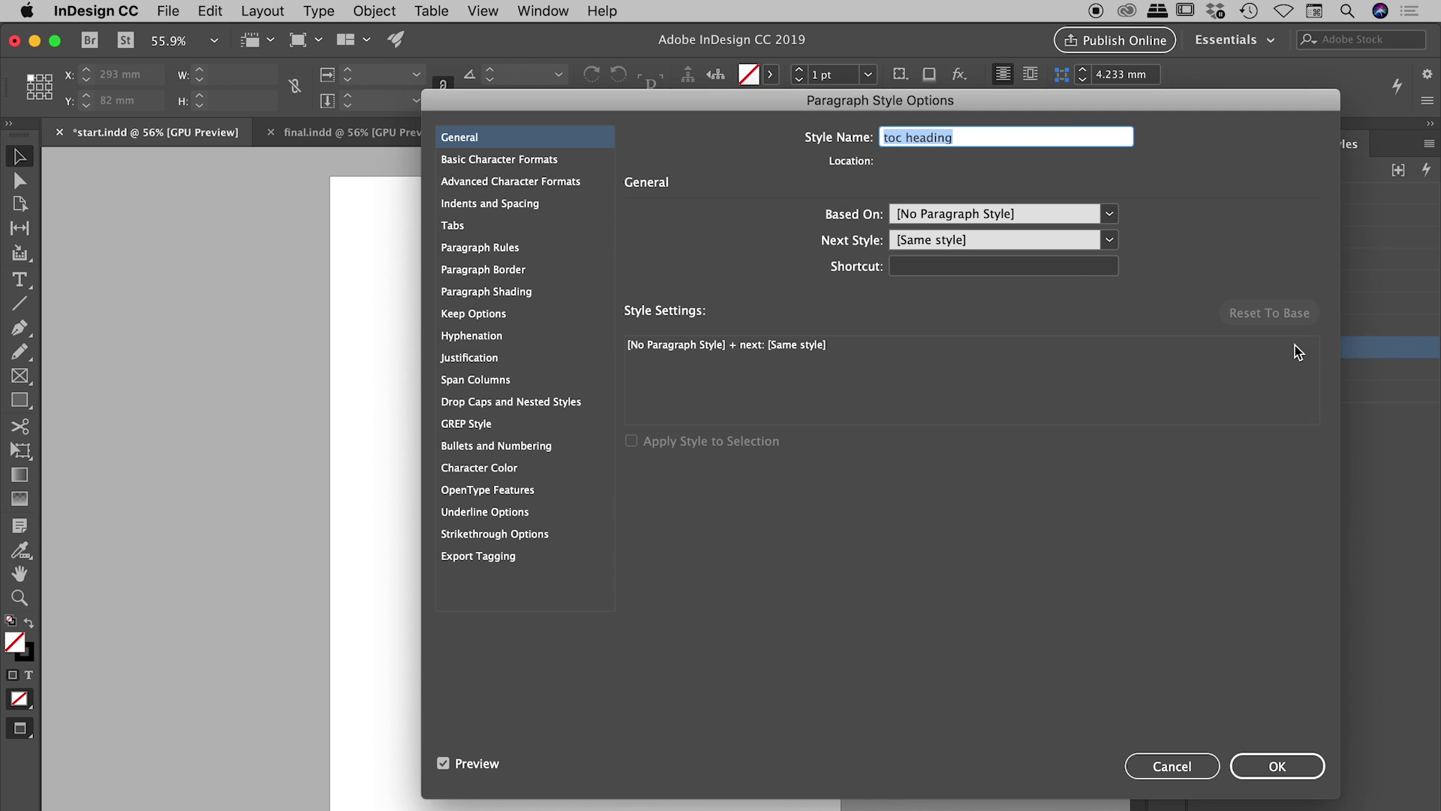
key("Escape")
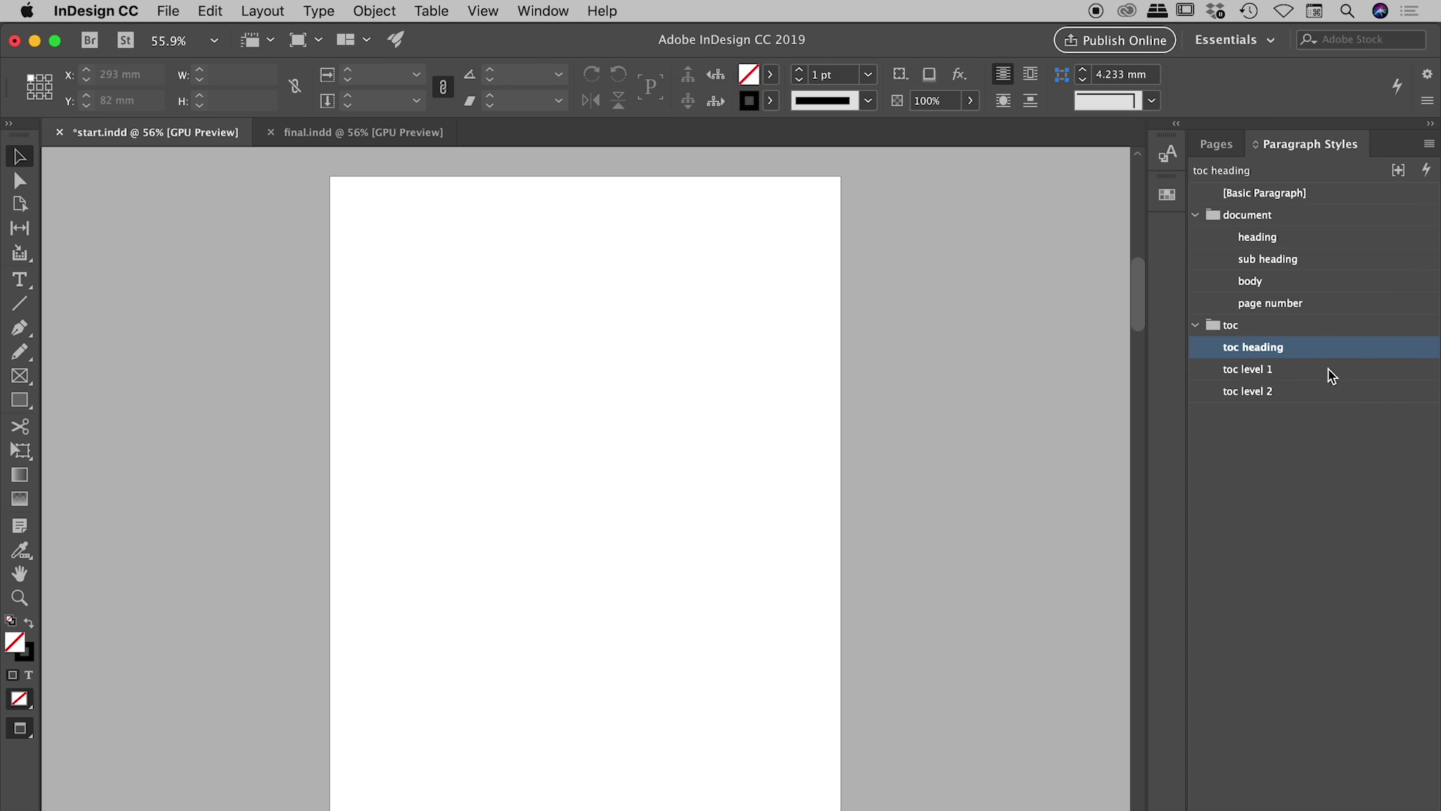
double_click(1329, 375)
key("Escape")
double_click(1326, 401)
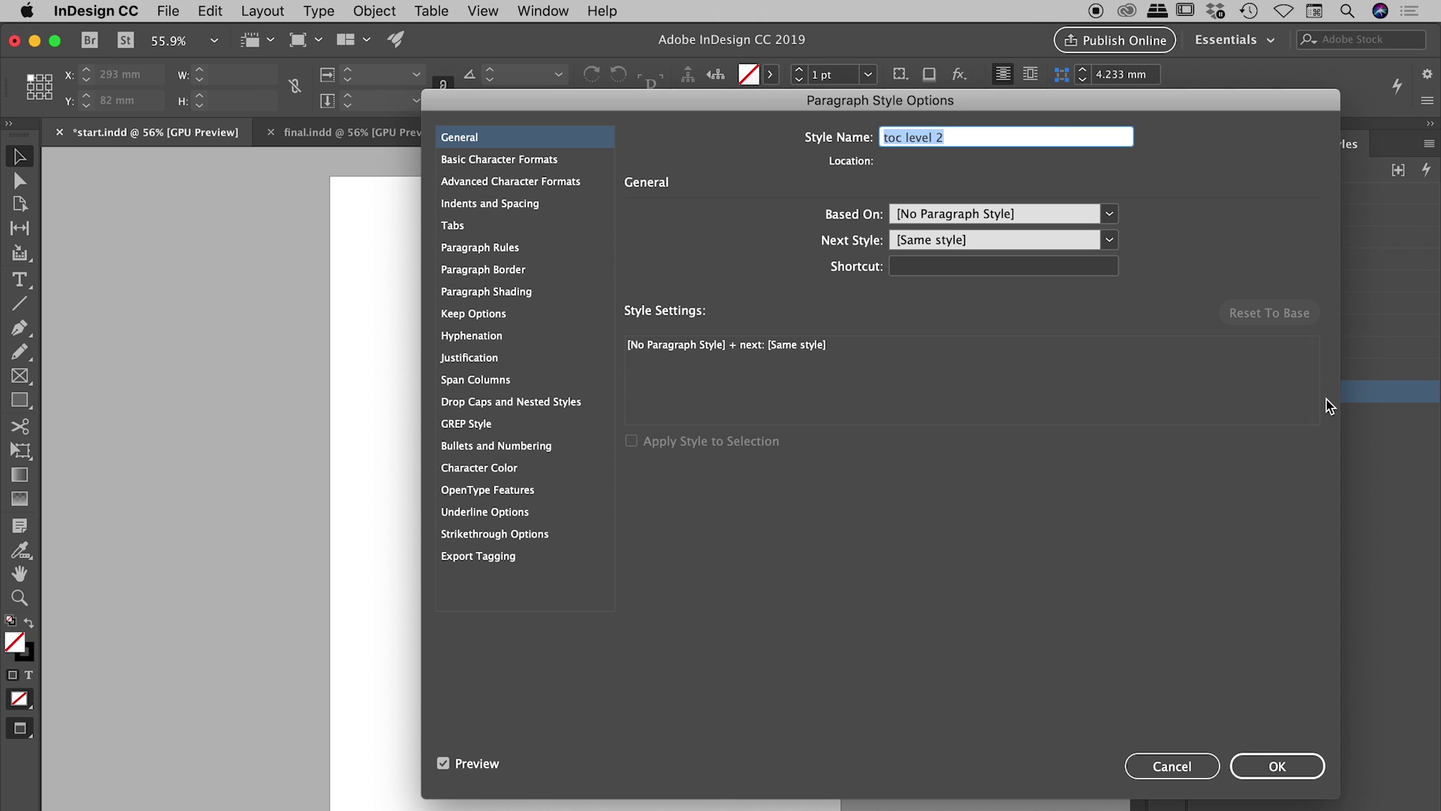
key("Escape")
left_click(1326, 502)
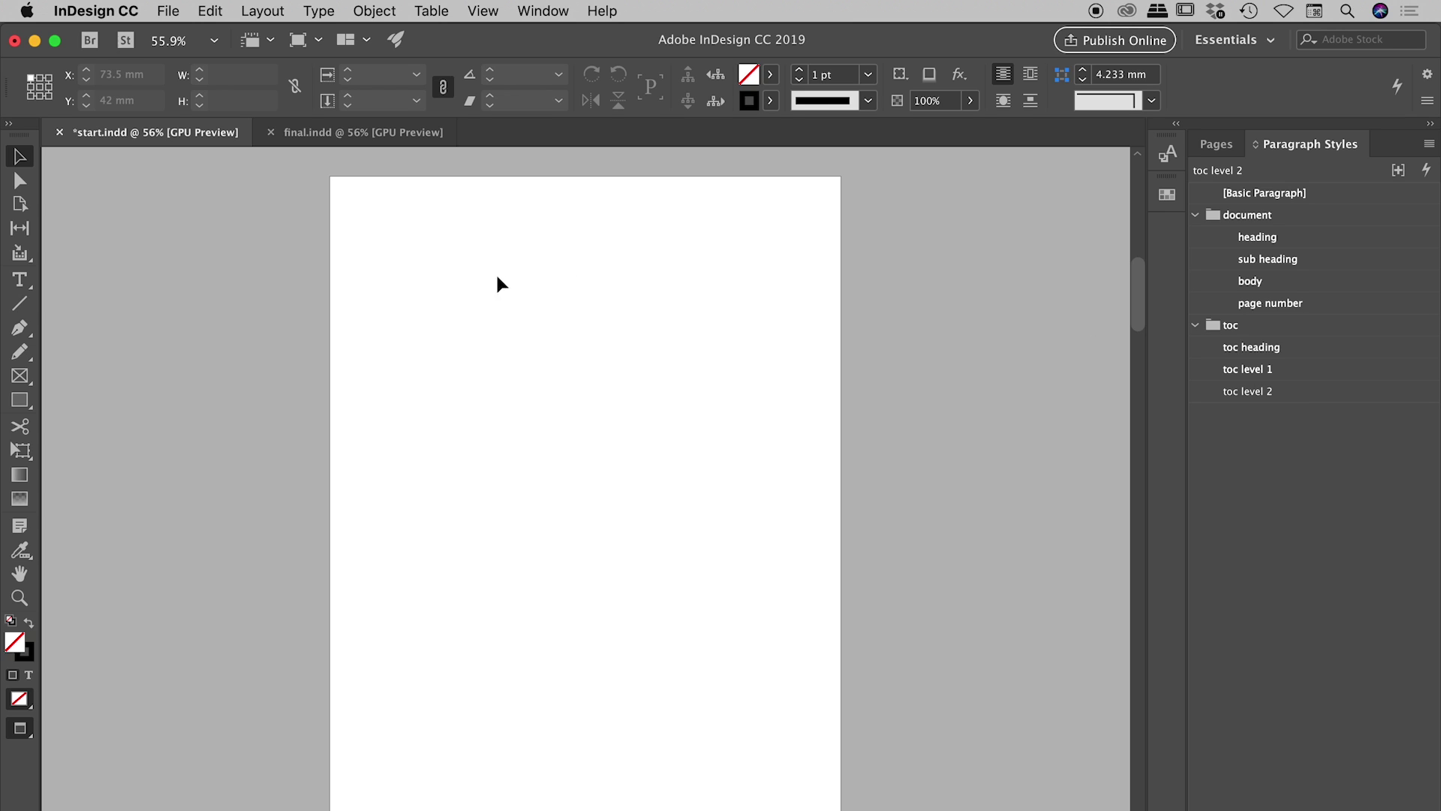
Step: Open the Table of Contents settings, compare the reduced and full option sets, keep the full set displayed and activate the title for editing
left_click(262, 11)
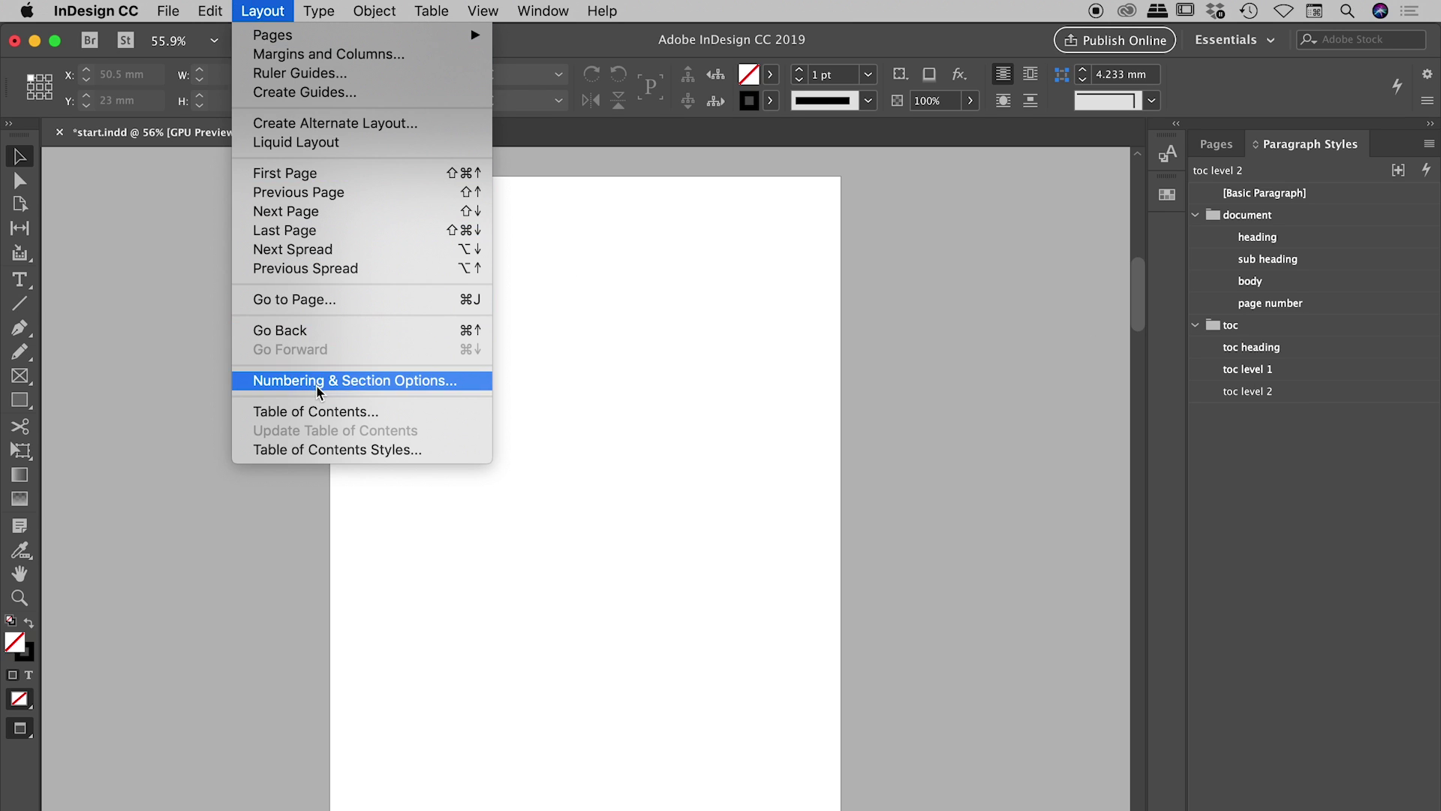
left_click(305, 418)
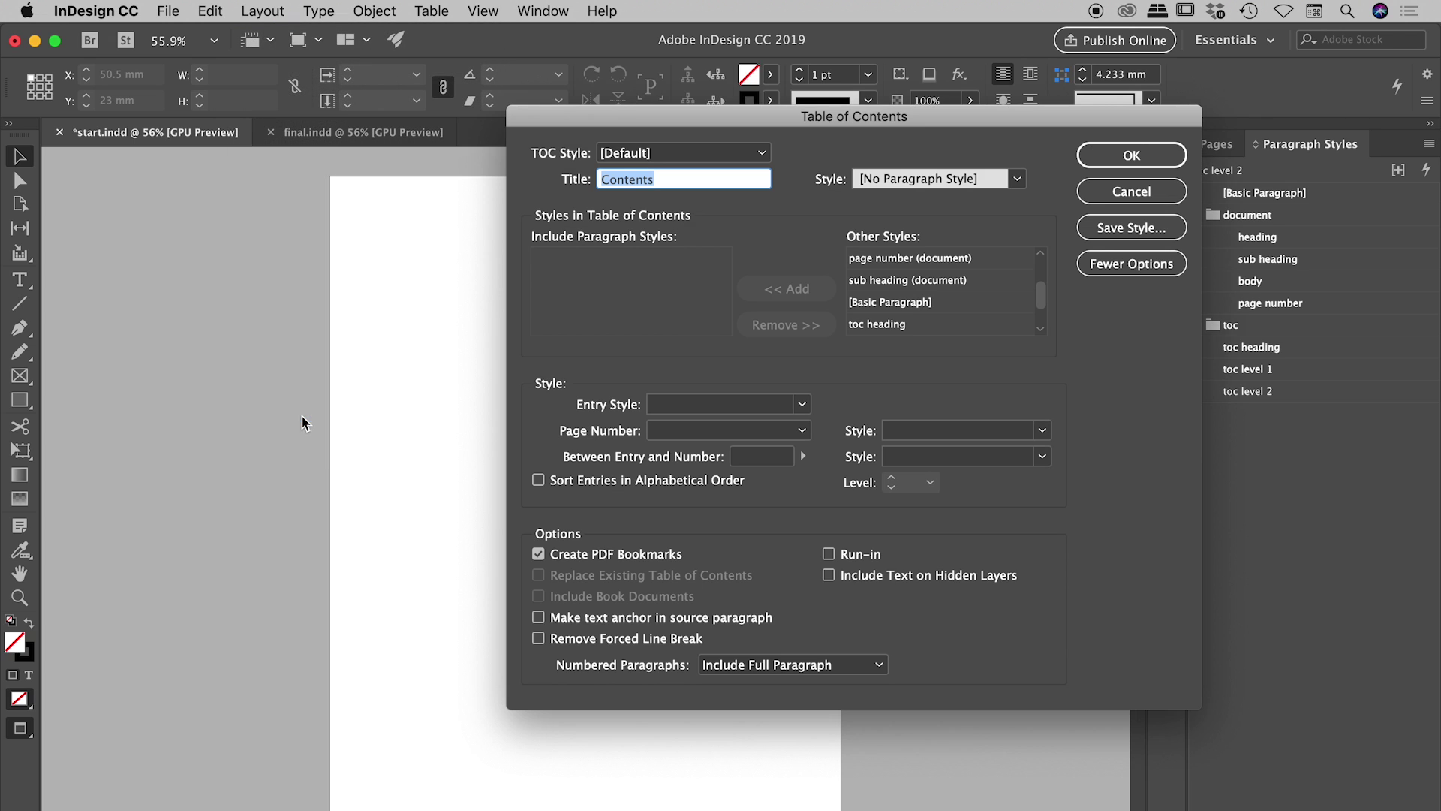
left_click_drag(802, 117, 628, 70)
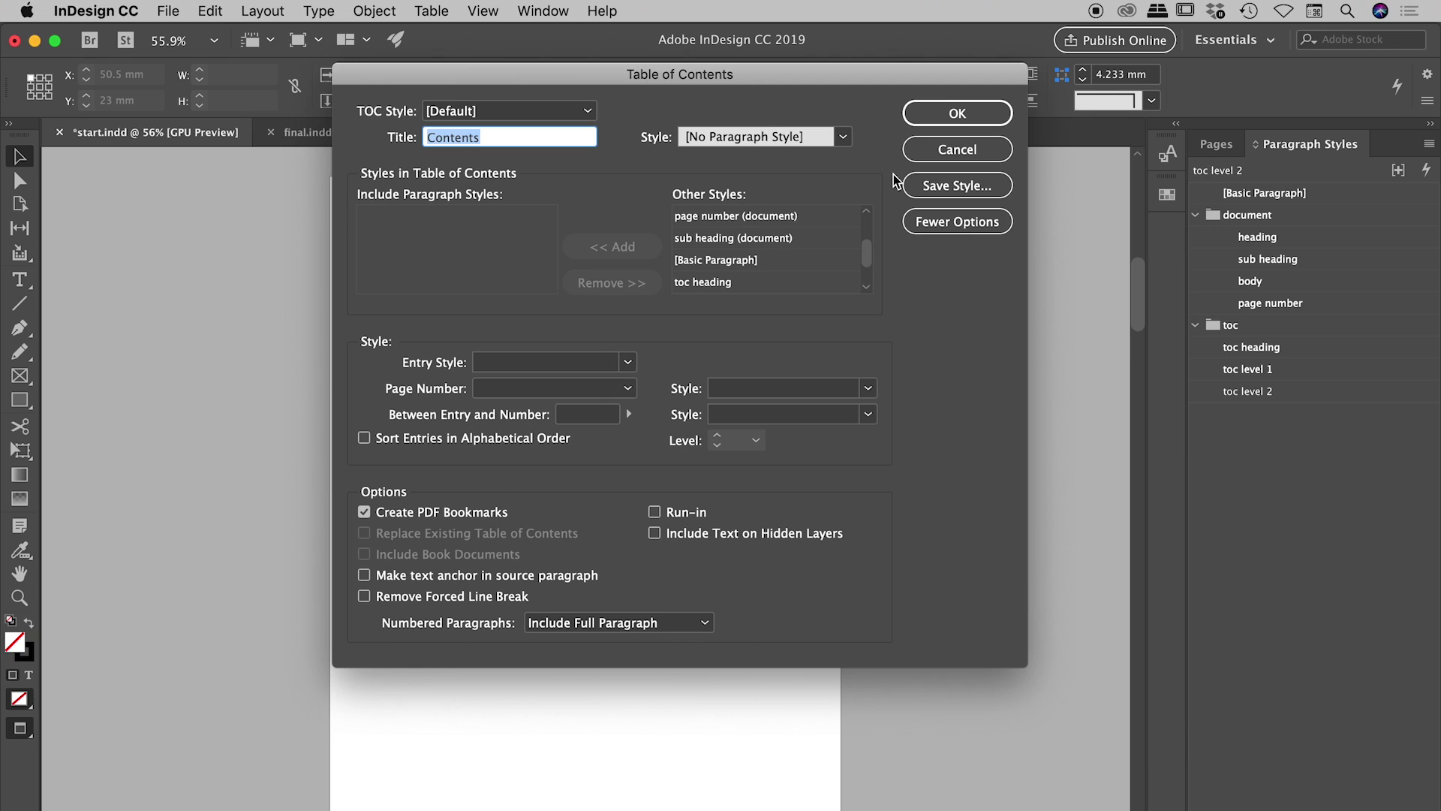
left_click(957, 221)
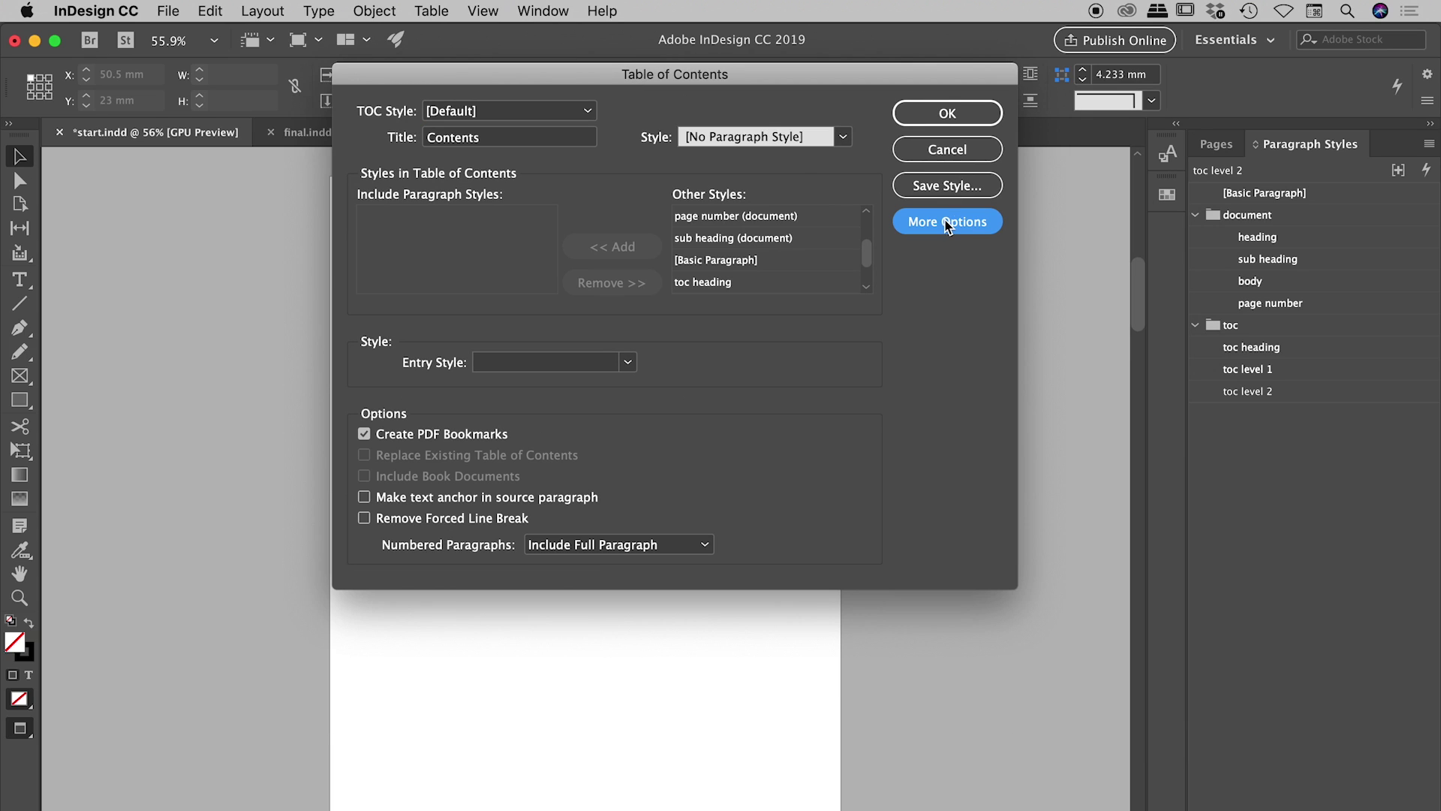
left_click(925, 227)
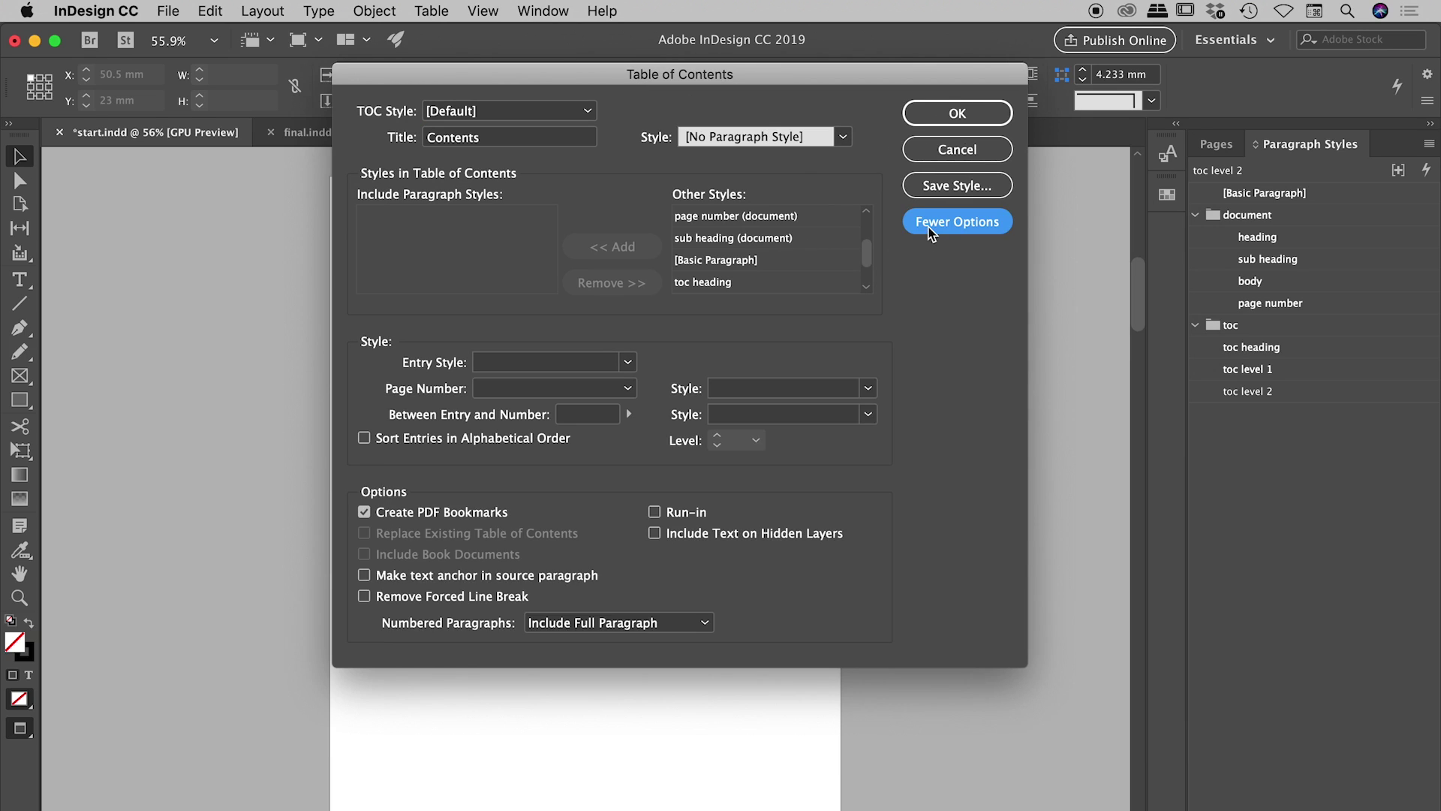
left_click(934, 219)
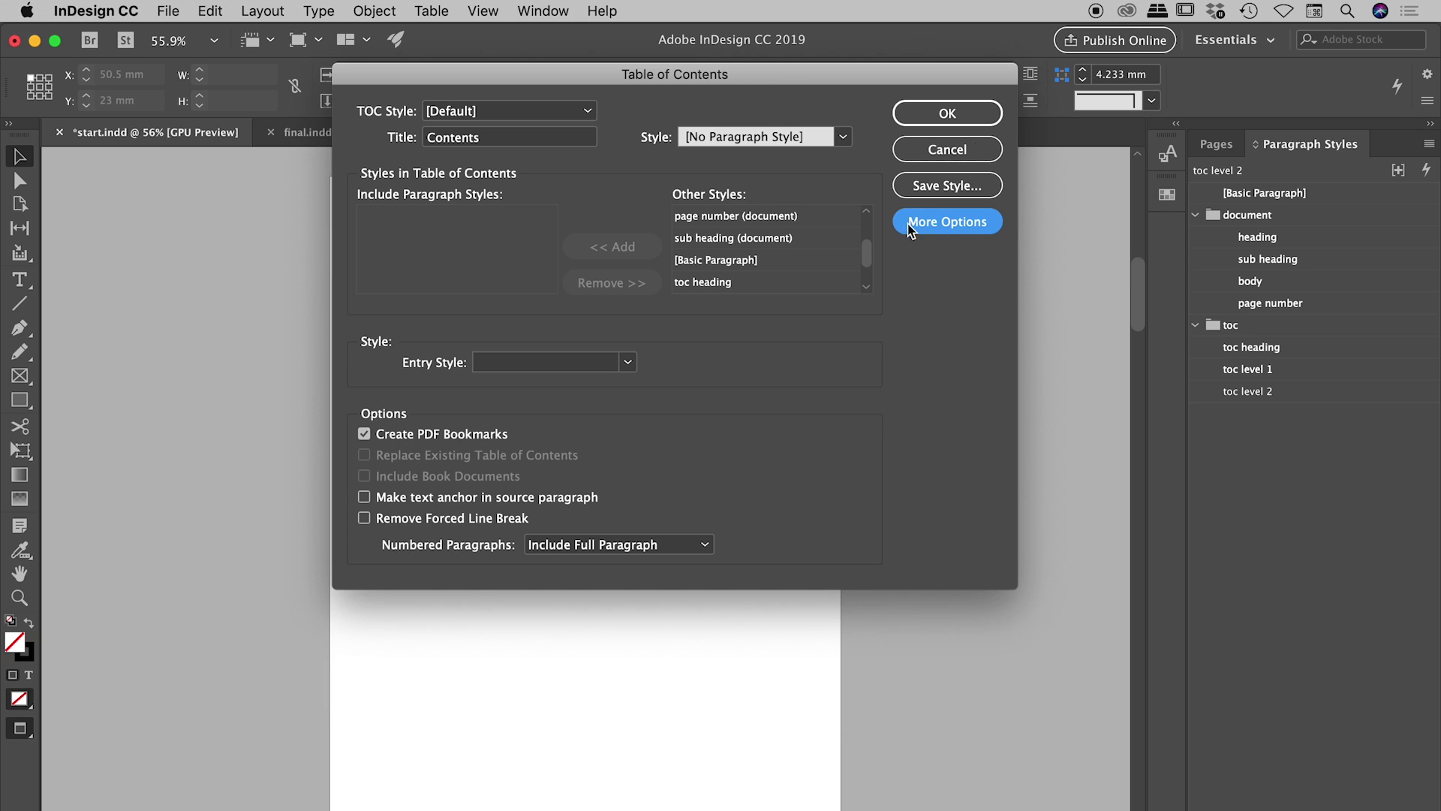
left_click(949, 225)
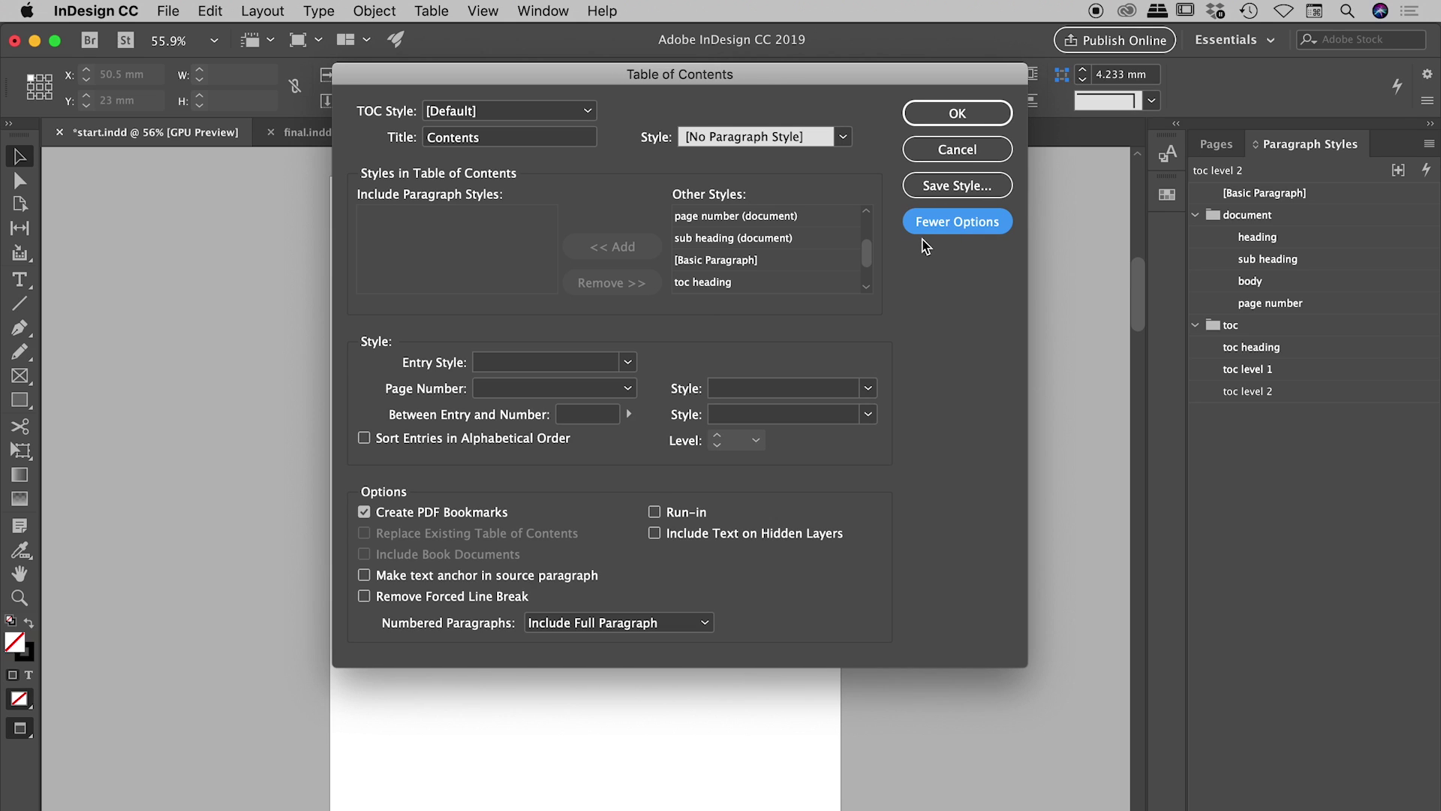
left_click(1006, 220)
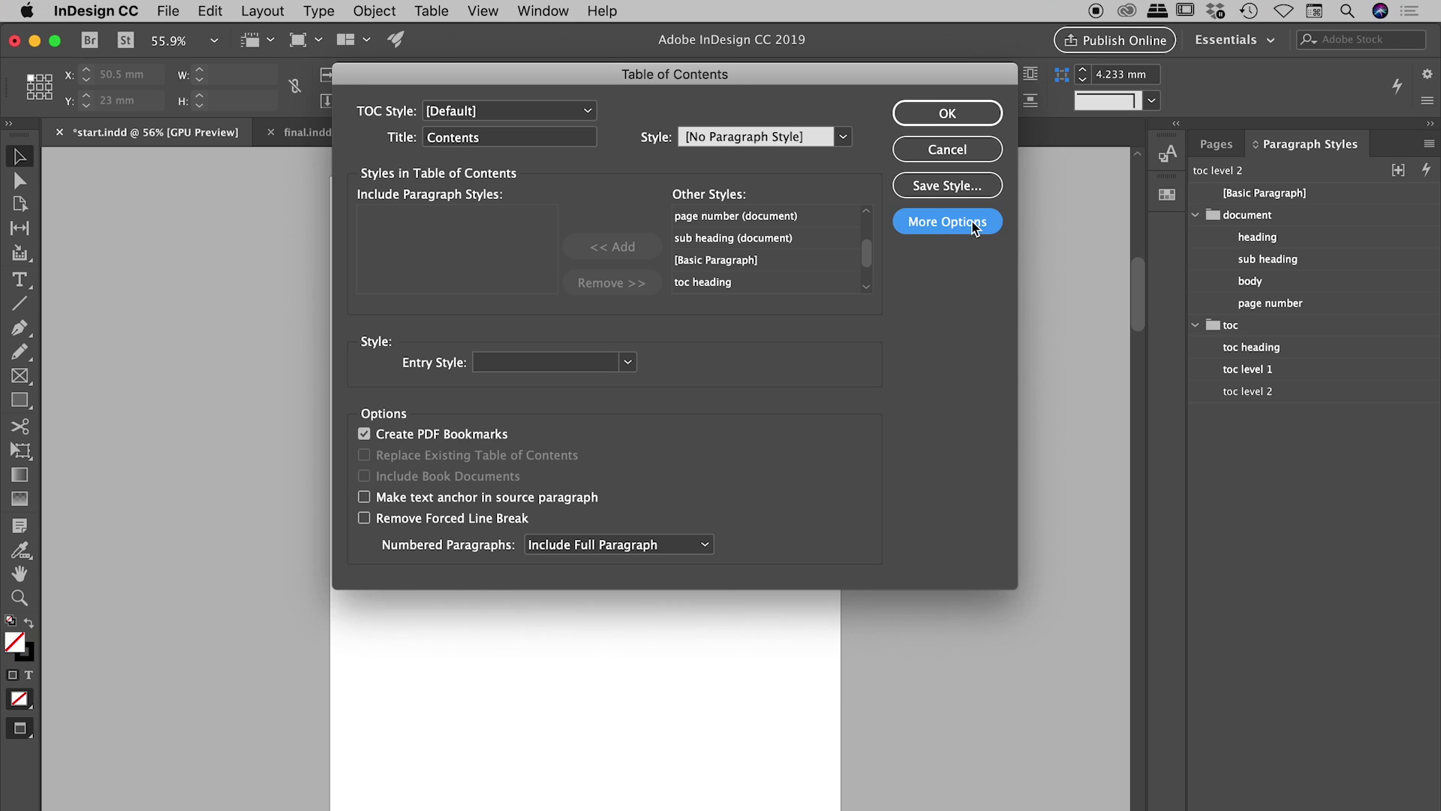
left_click(976, 222)
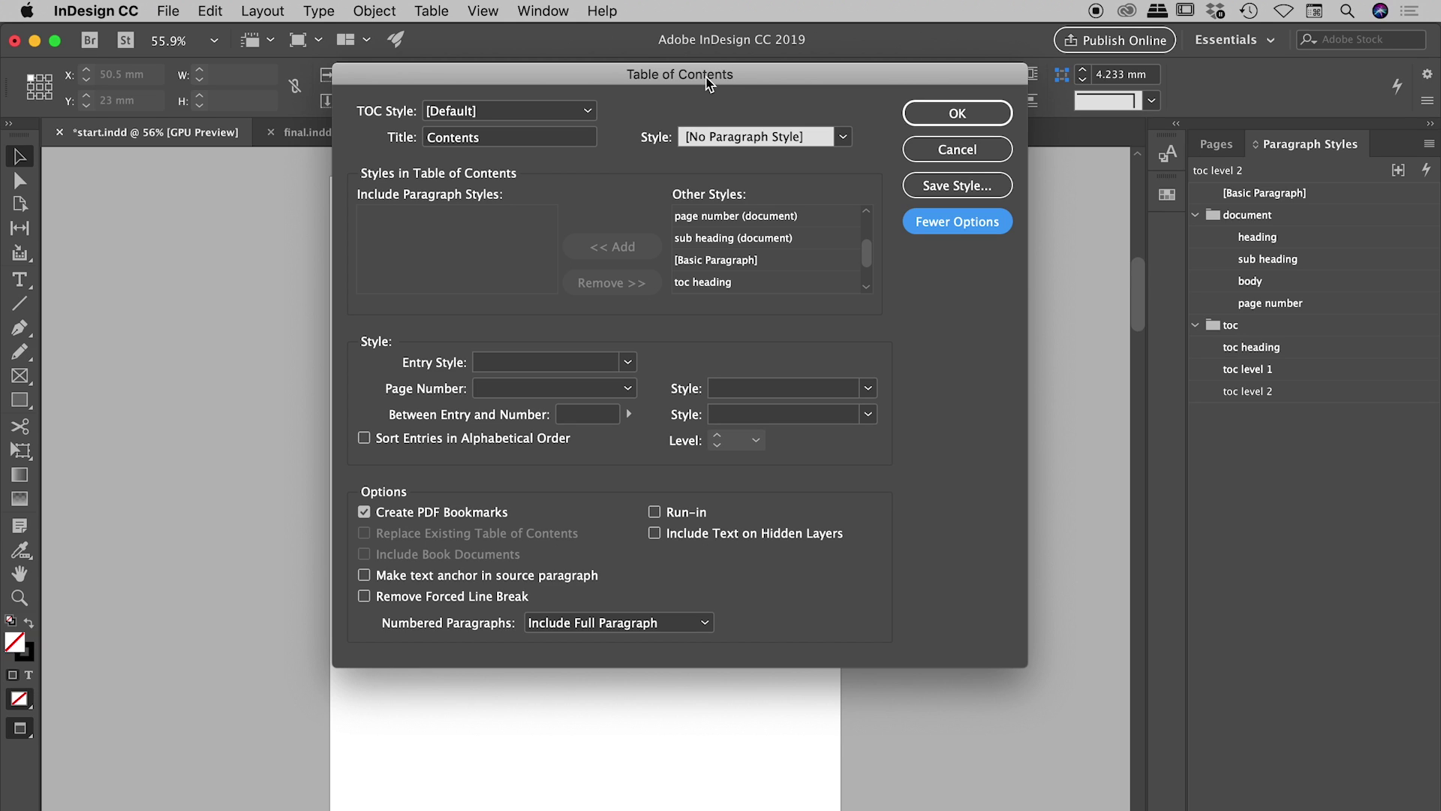
left_click(450, 138)
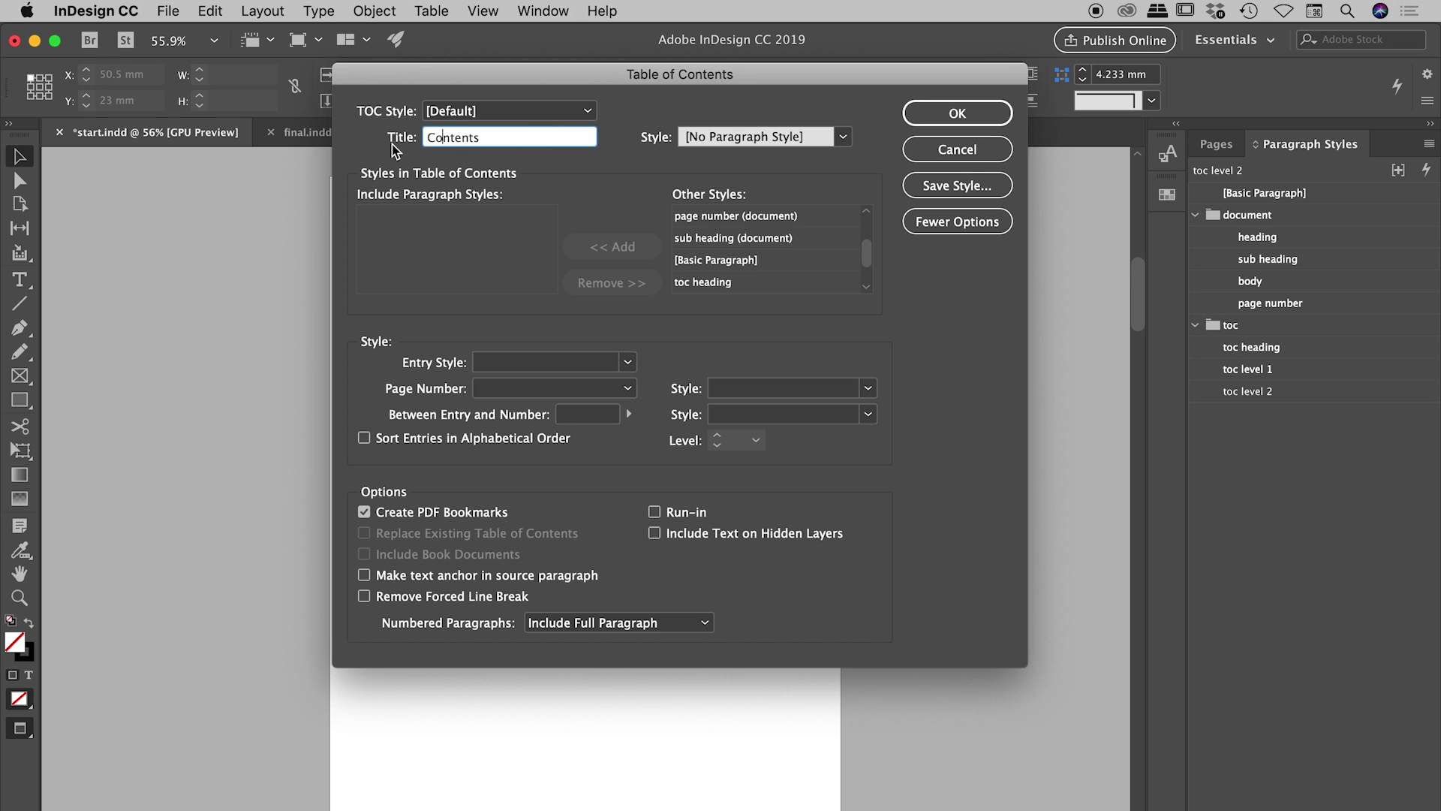
Step: Style the title with toc heading and include the document's heading and sub heading styles in the table of contents
left_click(843, 136)
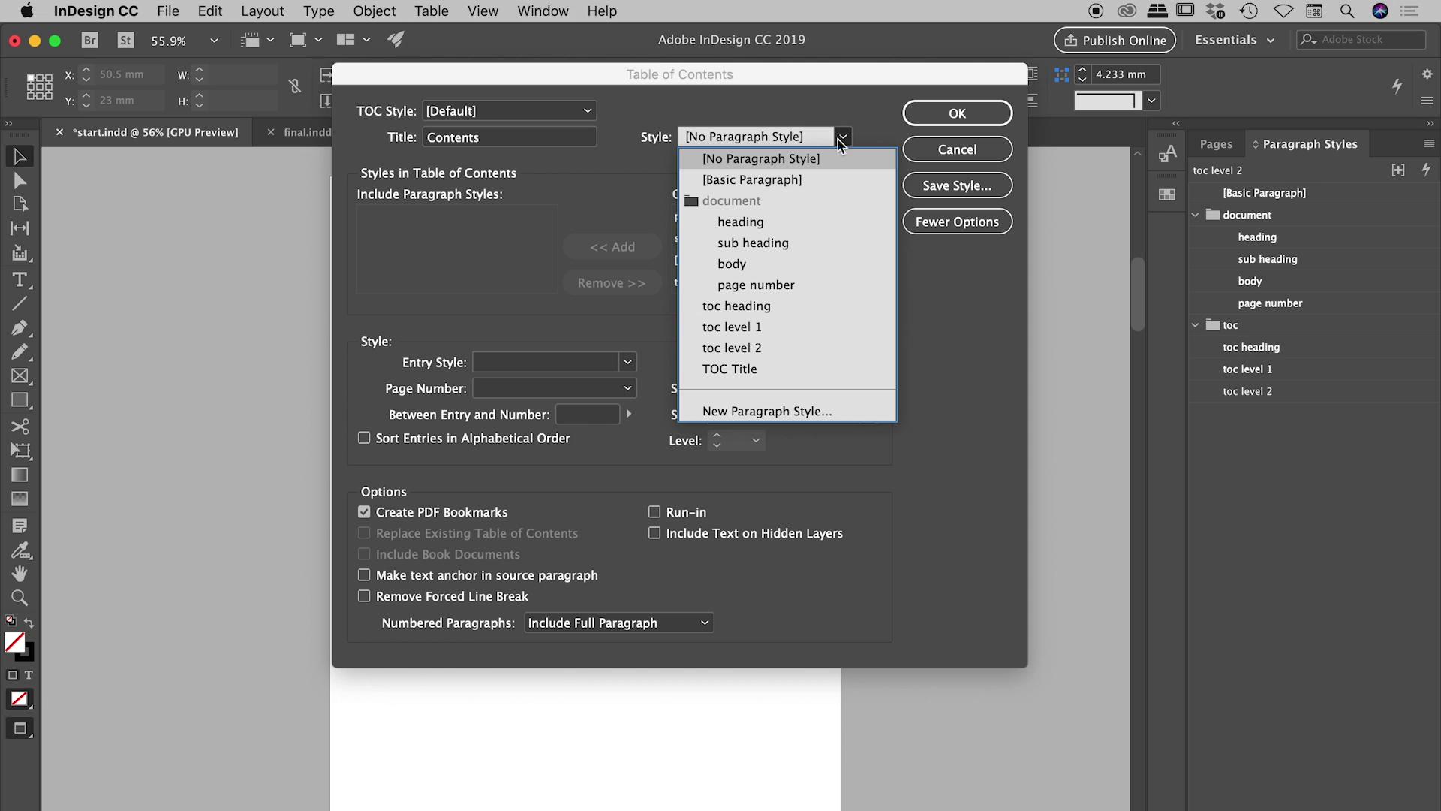
left_click(781, 304)
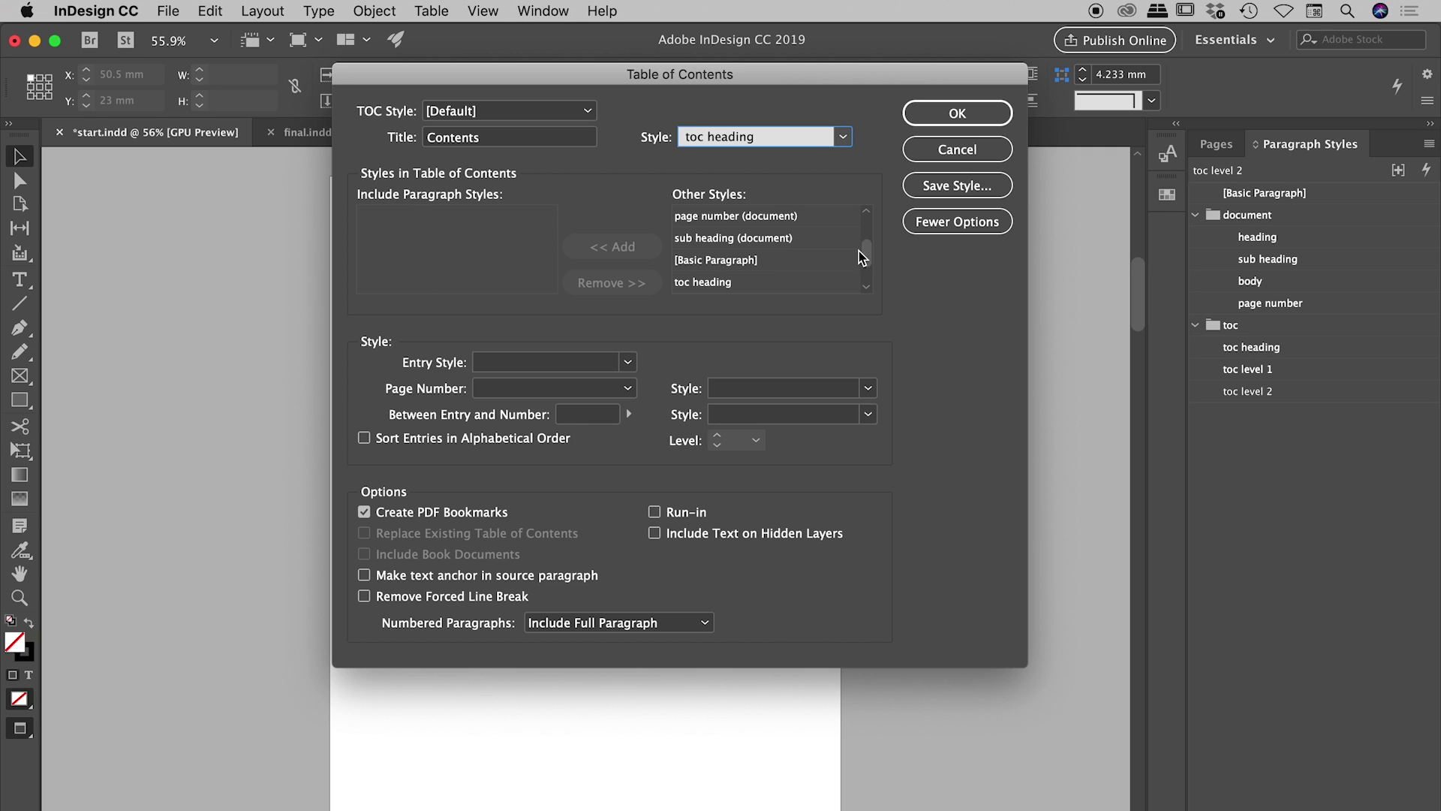
left_click_drag(867, 251, 872, 218)
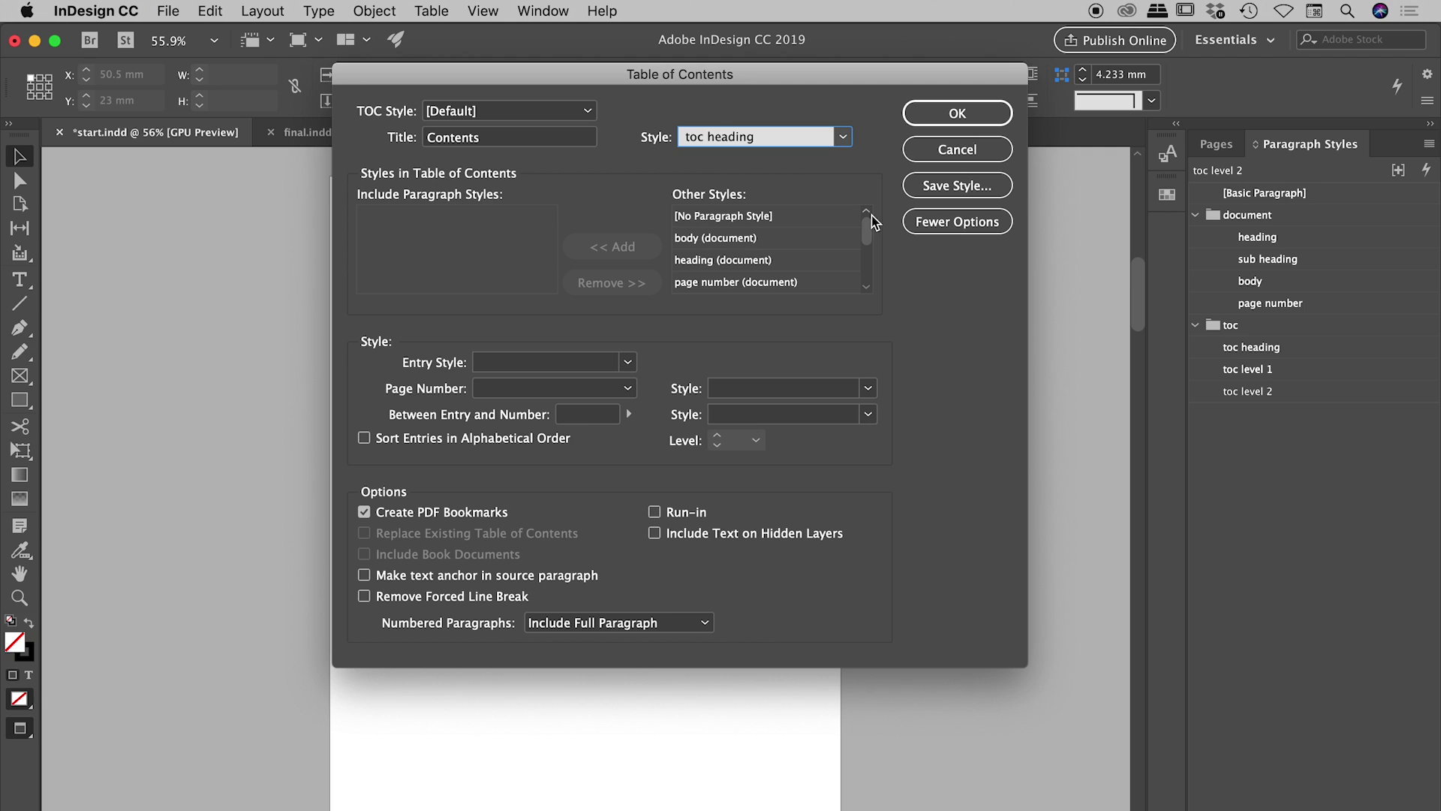
left_click(736, 259)
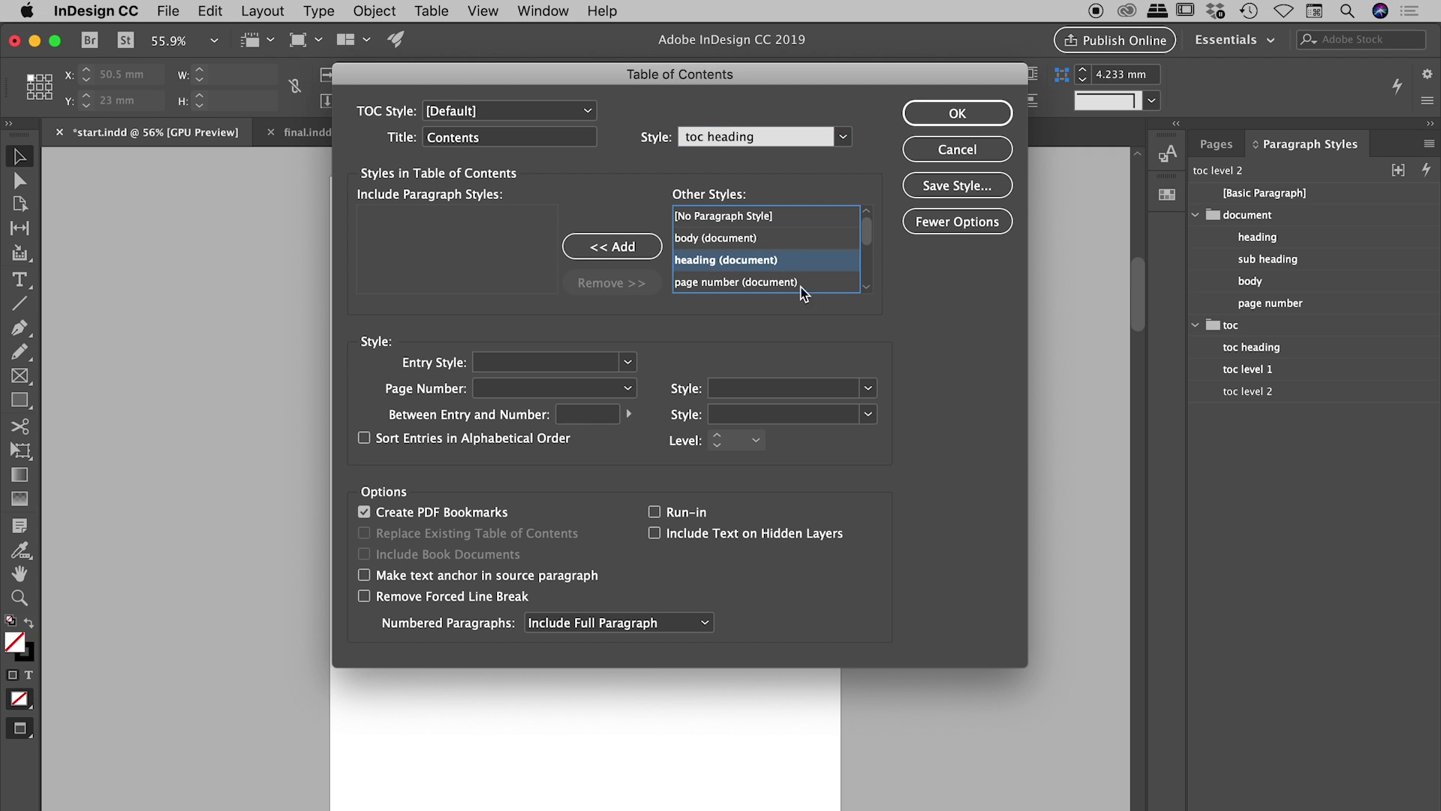
left_click(640, 255)
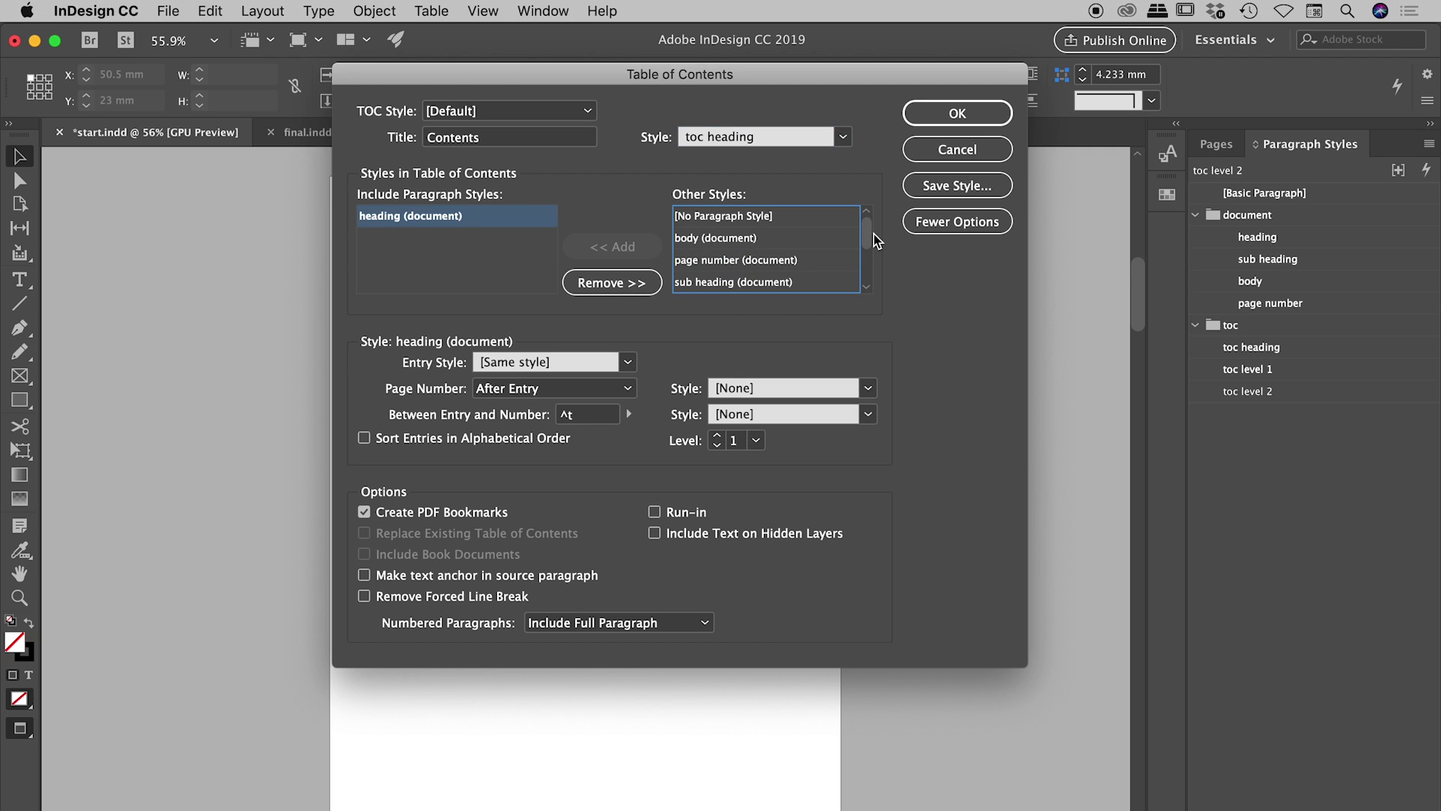
left_click(734, 278)
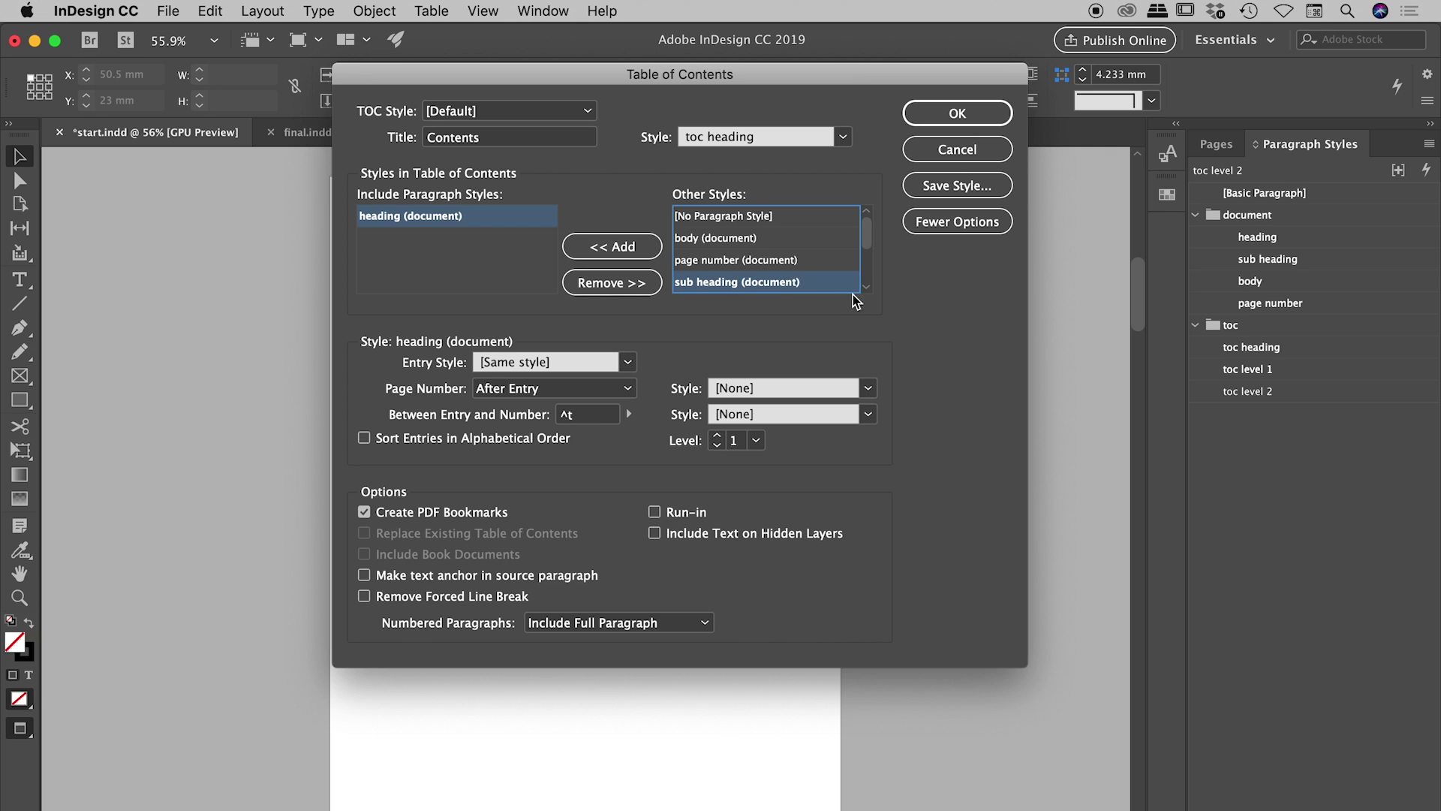
left_click(613, 246)
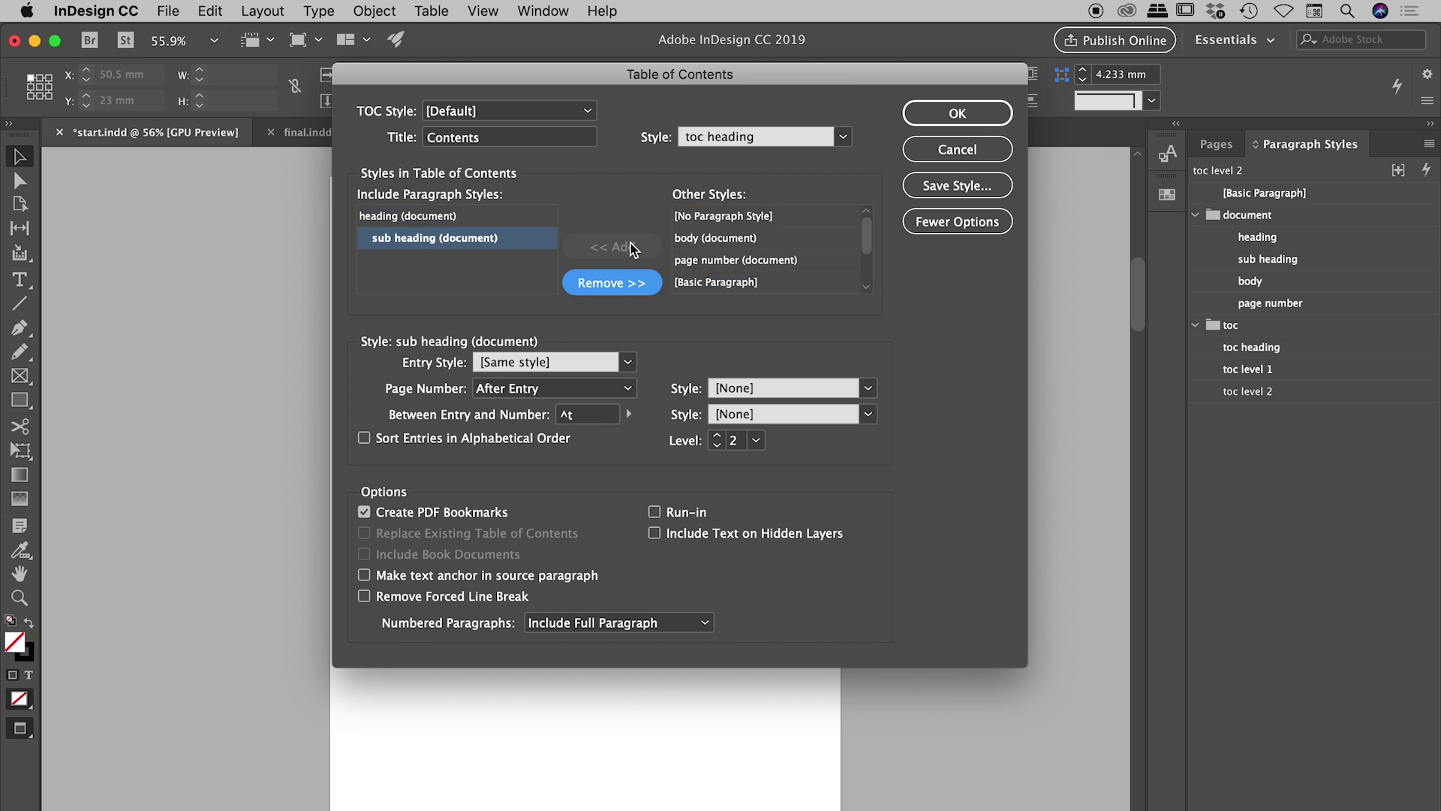
Step: Set the entry style of the included heading style to toc level 1
left_click(382, 218)
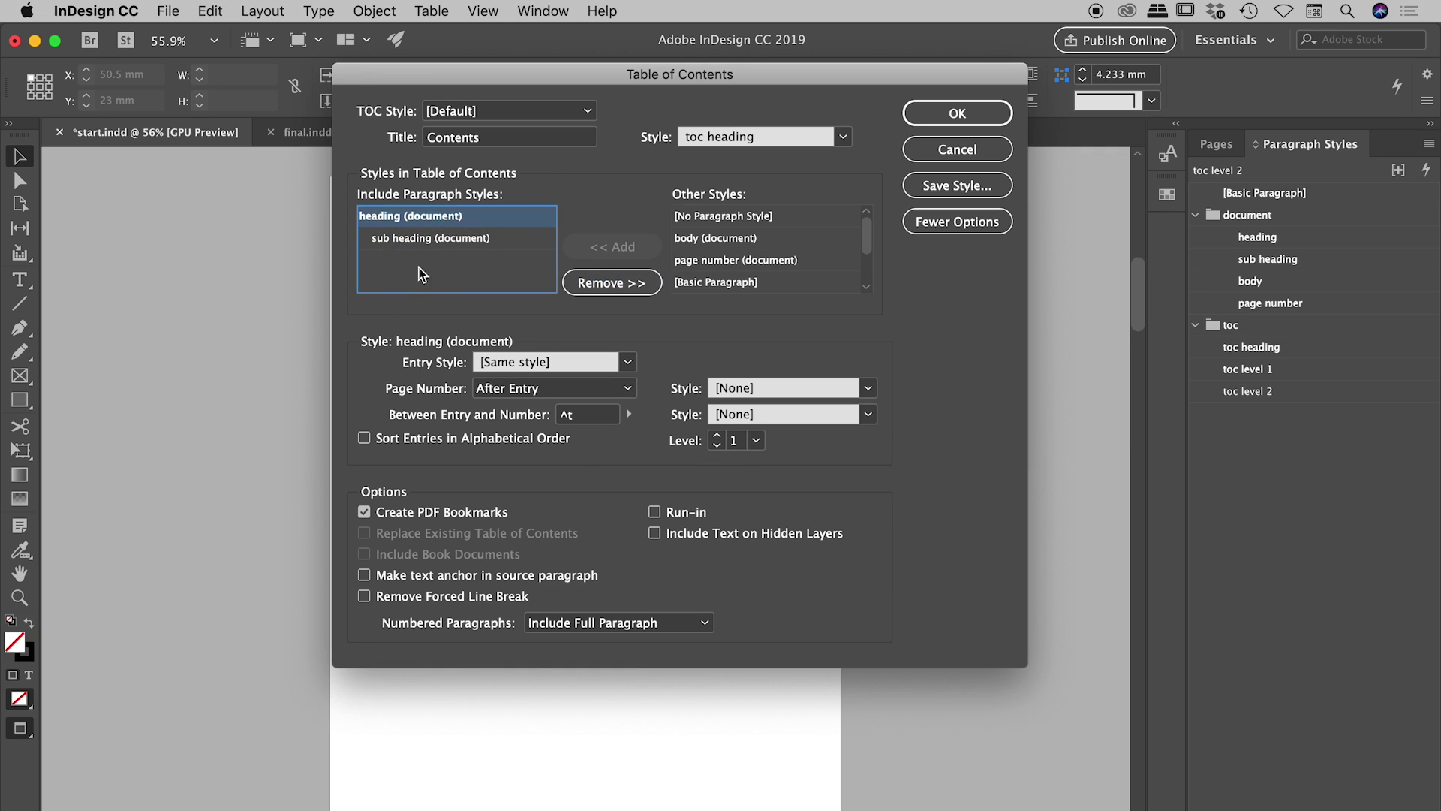
left_click(394, 237)
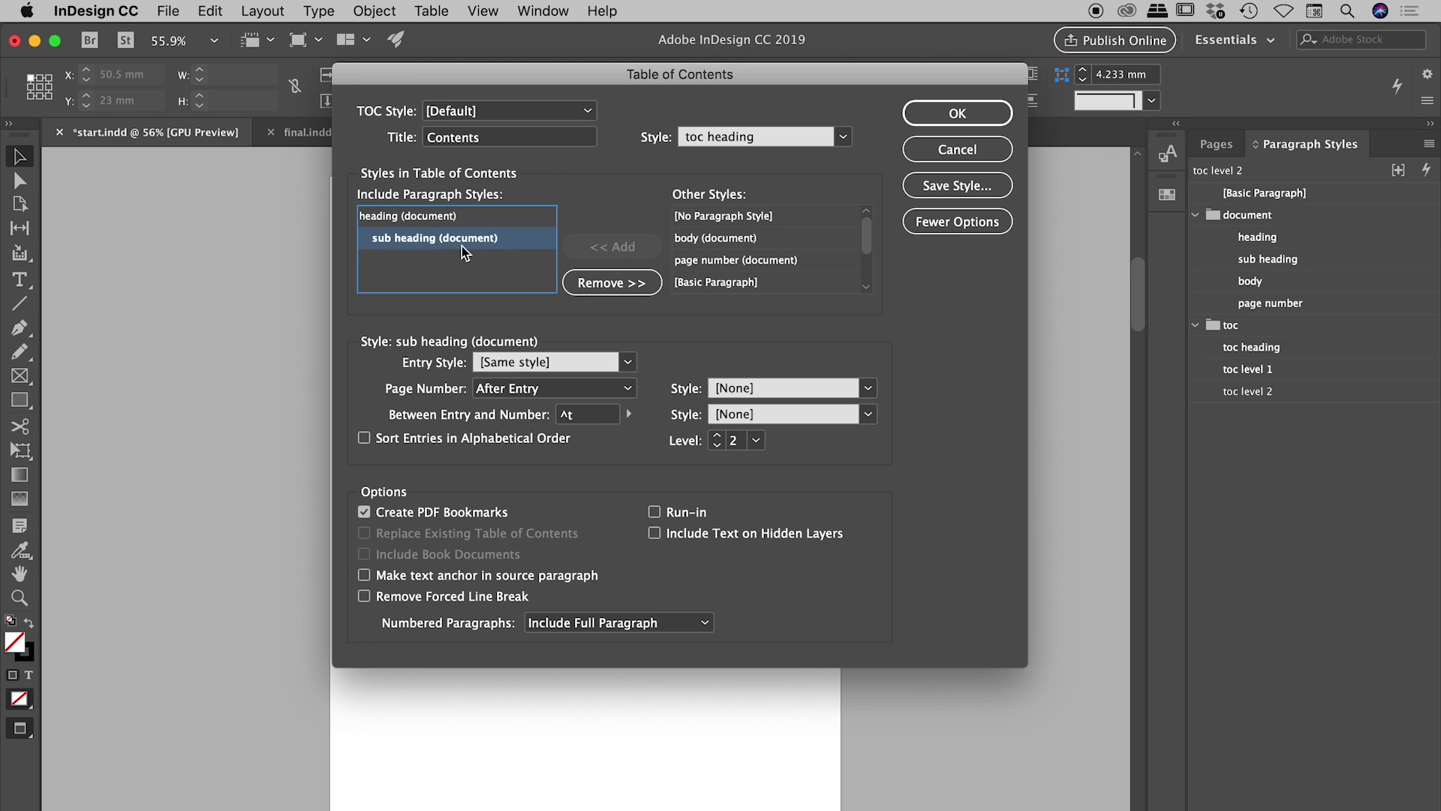
left_click(461, 218)
left_click(428, 238)
mouse_move(867, 234)
left_mouse_down()
mouse_move(868, 272)
mouse_move(862, 232)
left_mouse_up()
left_click(435, 219)
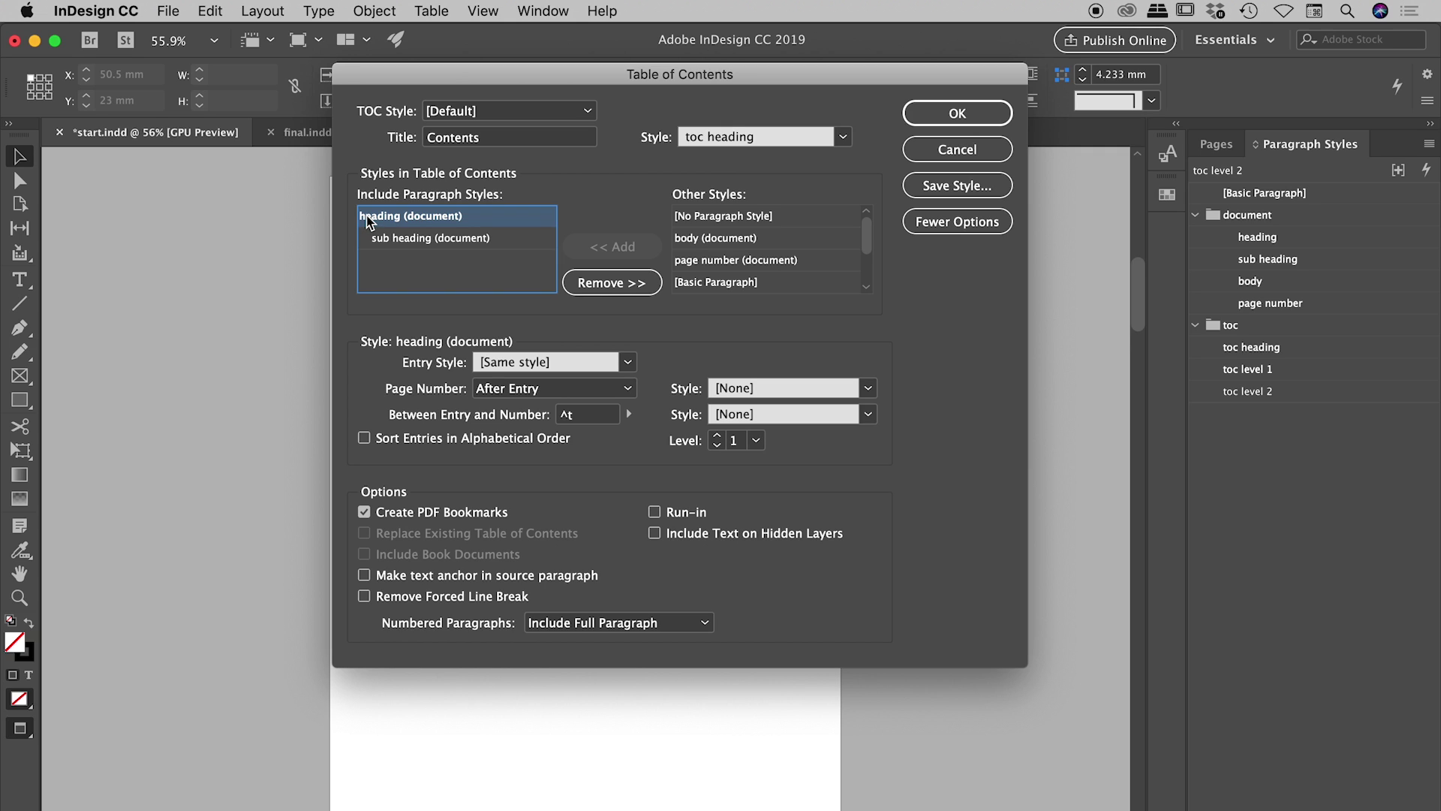
left_click(623, 362)
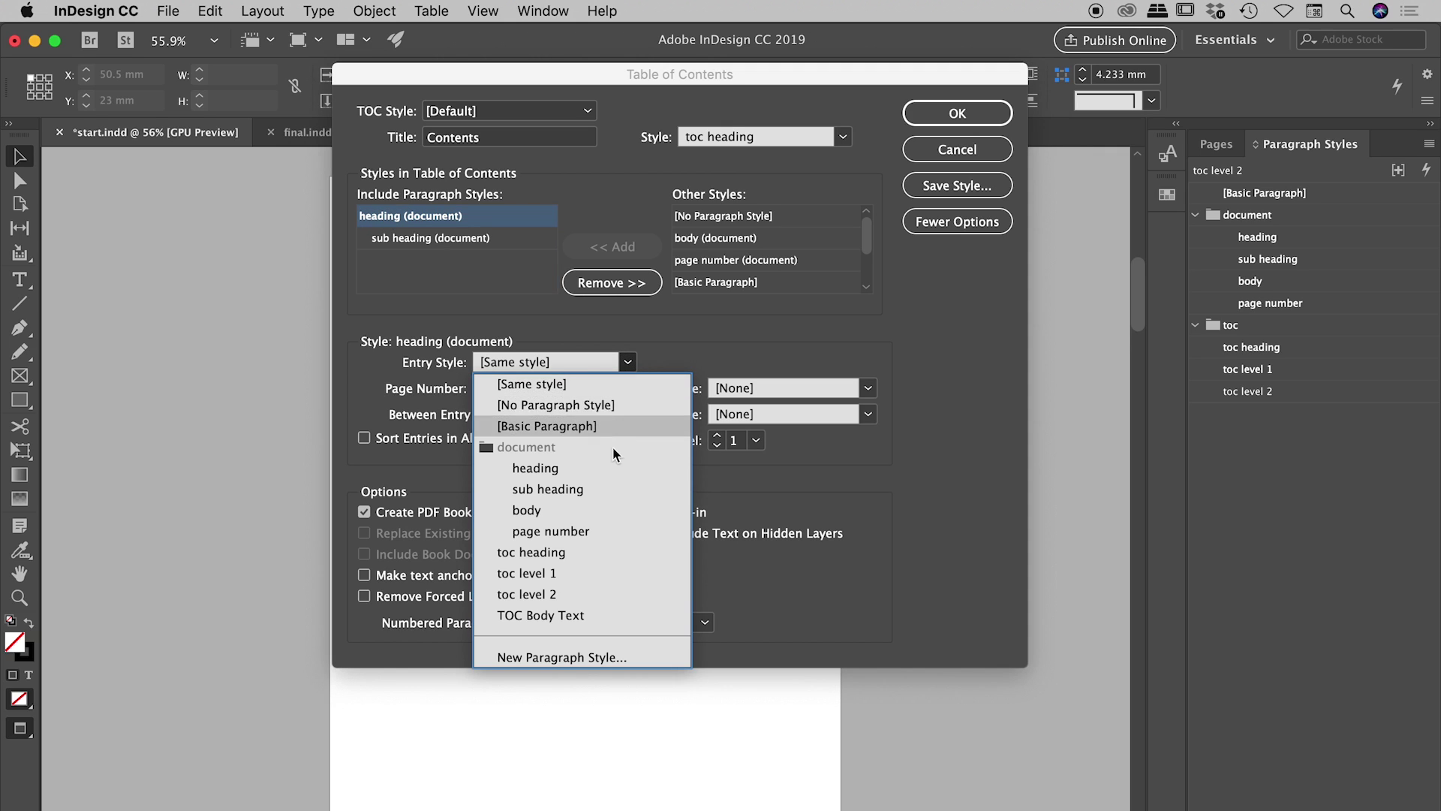
left_click(551, 573)
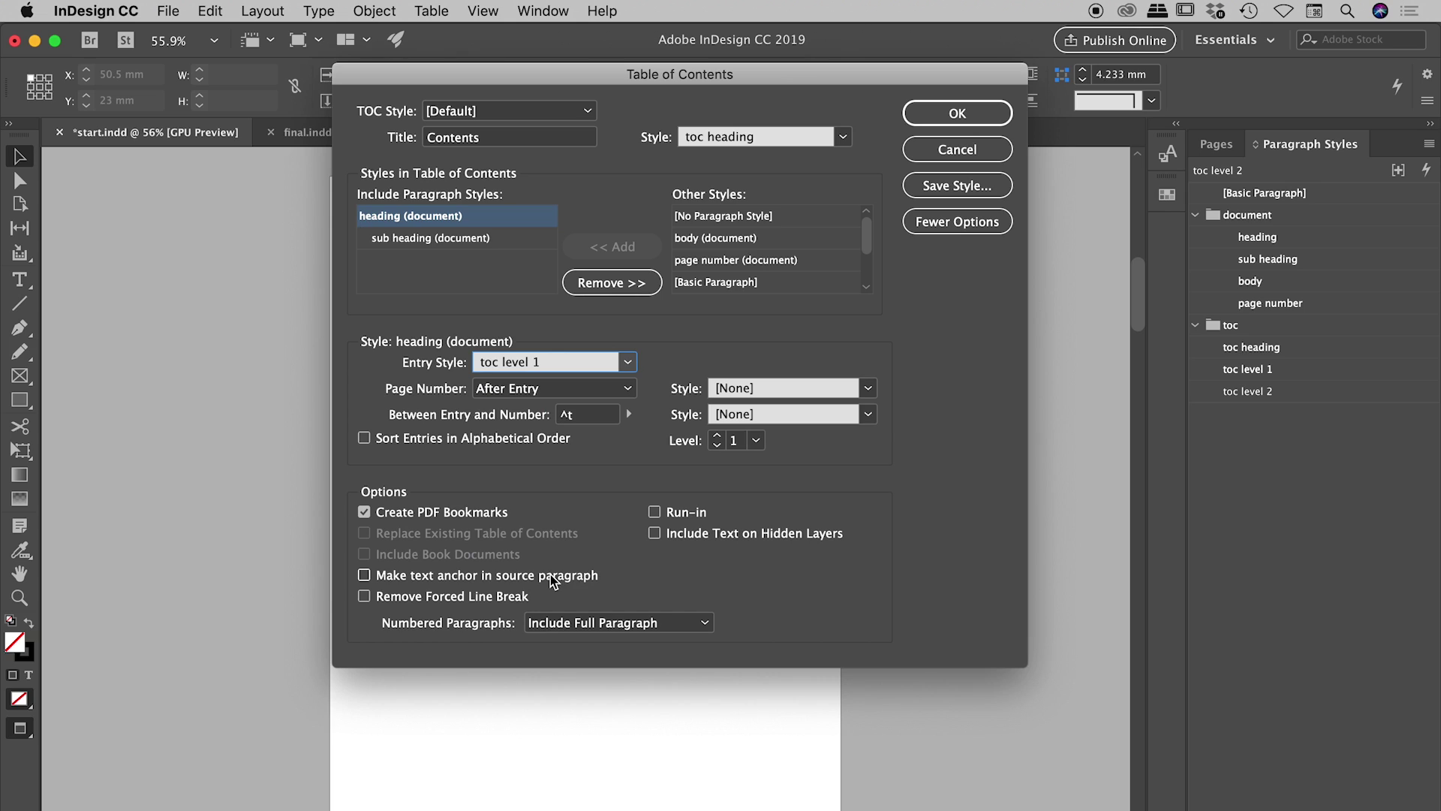
Step: Set the entry style of the included sub heading style to toc level 2 and check both assignments
left_click(401, 240)
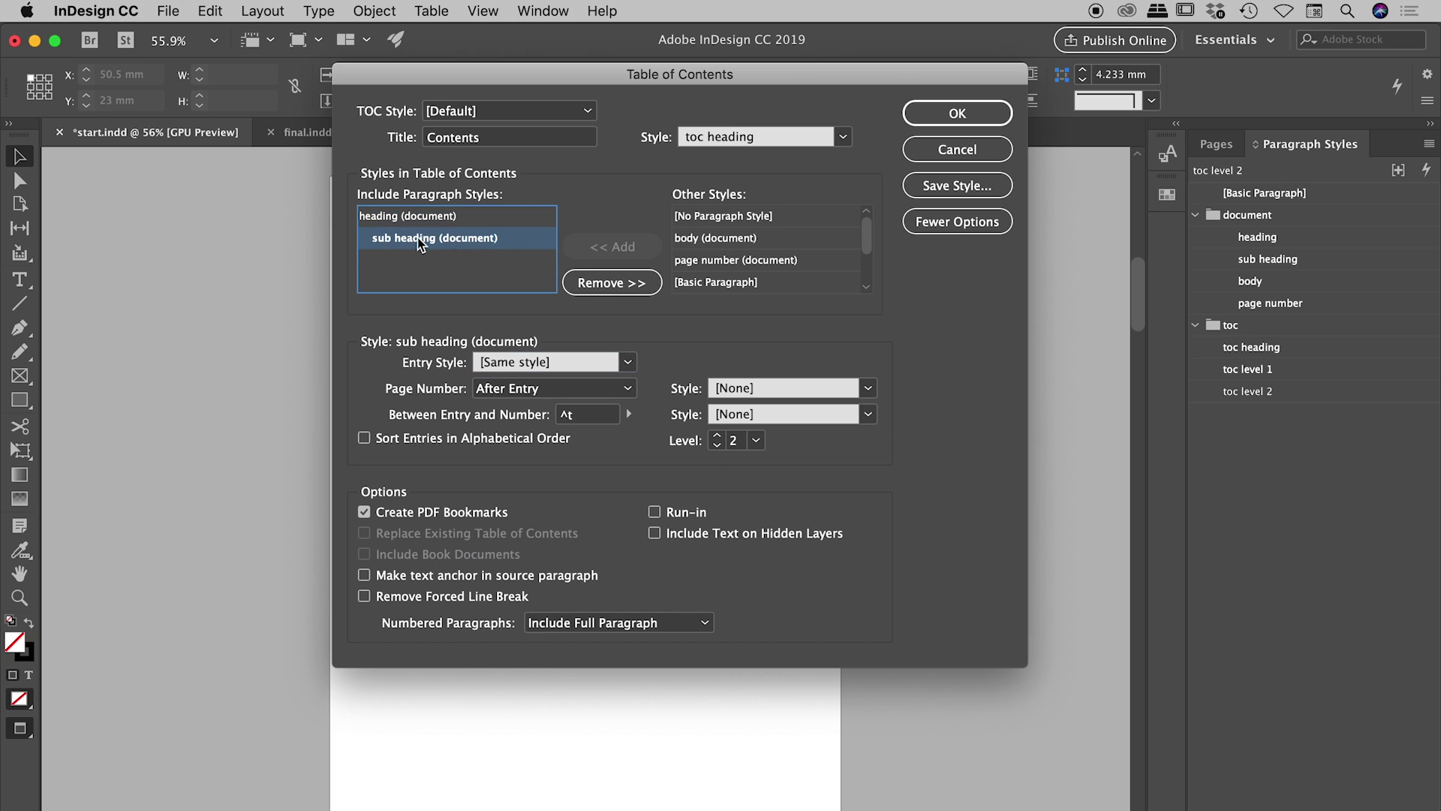
left_click(627, 363)
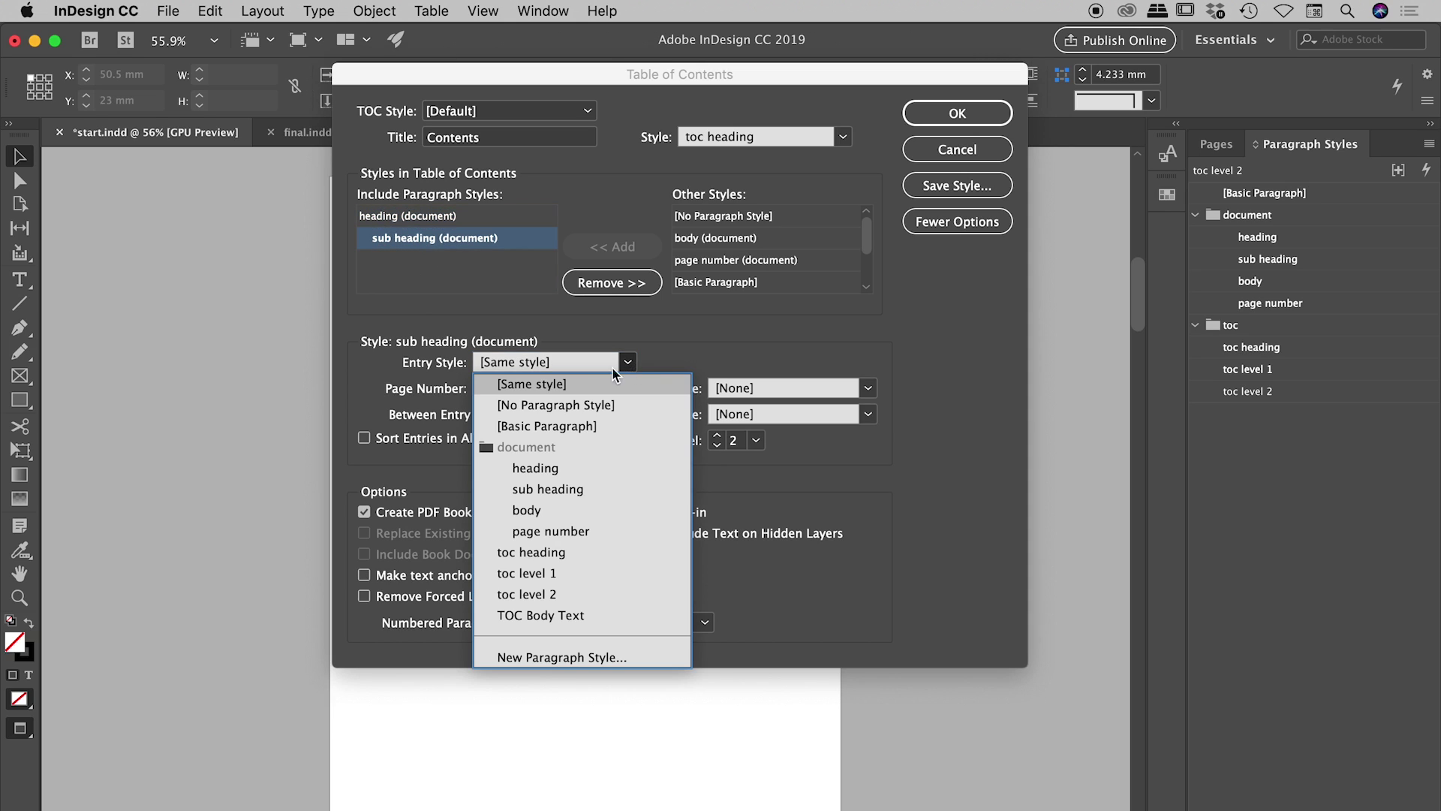
left_click(557, 594)
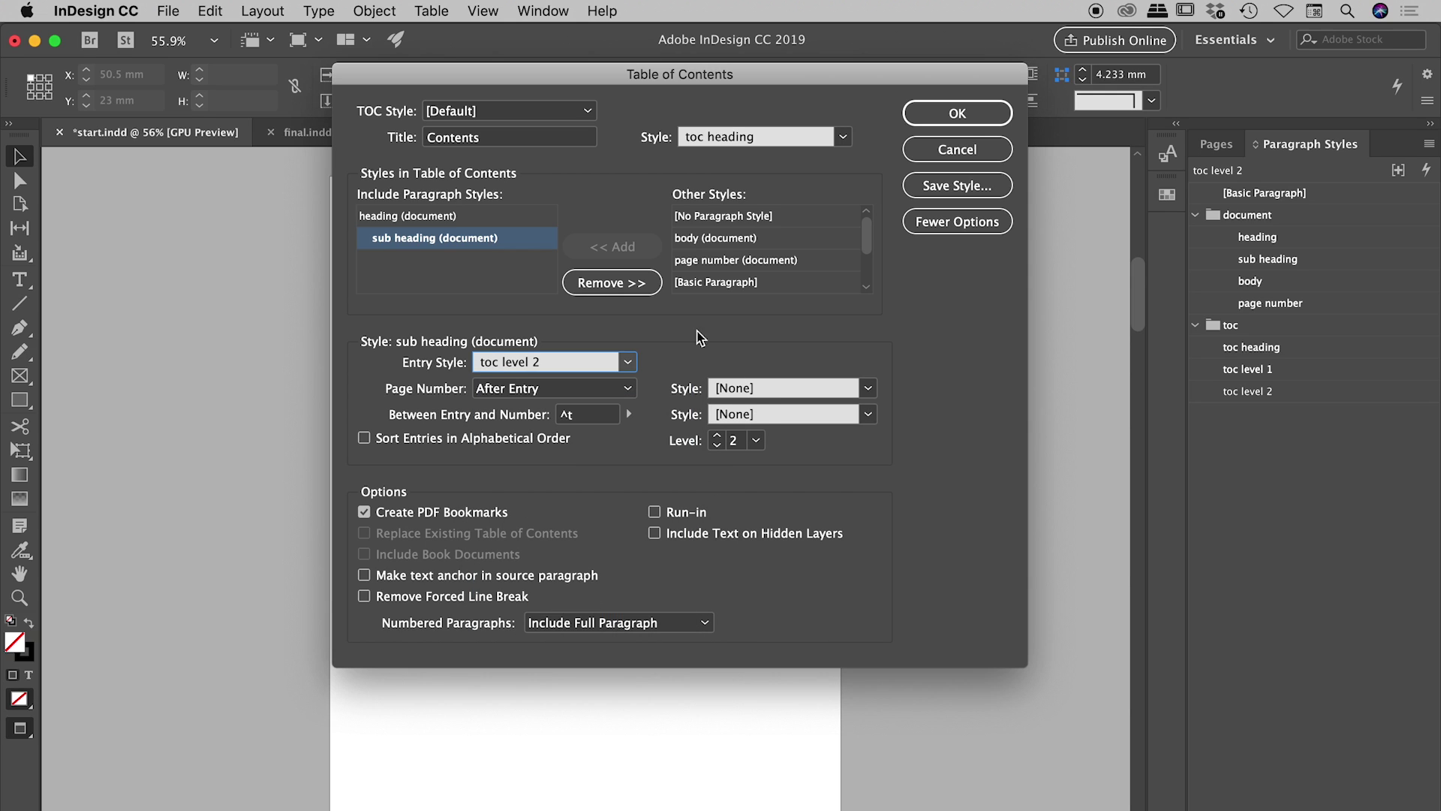
left_click(465, 218)
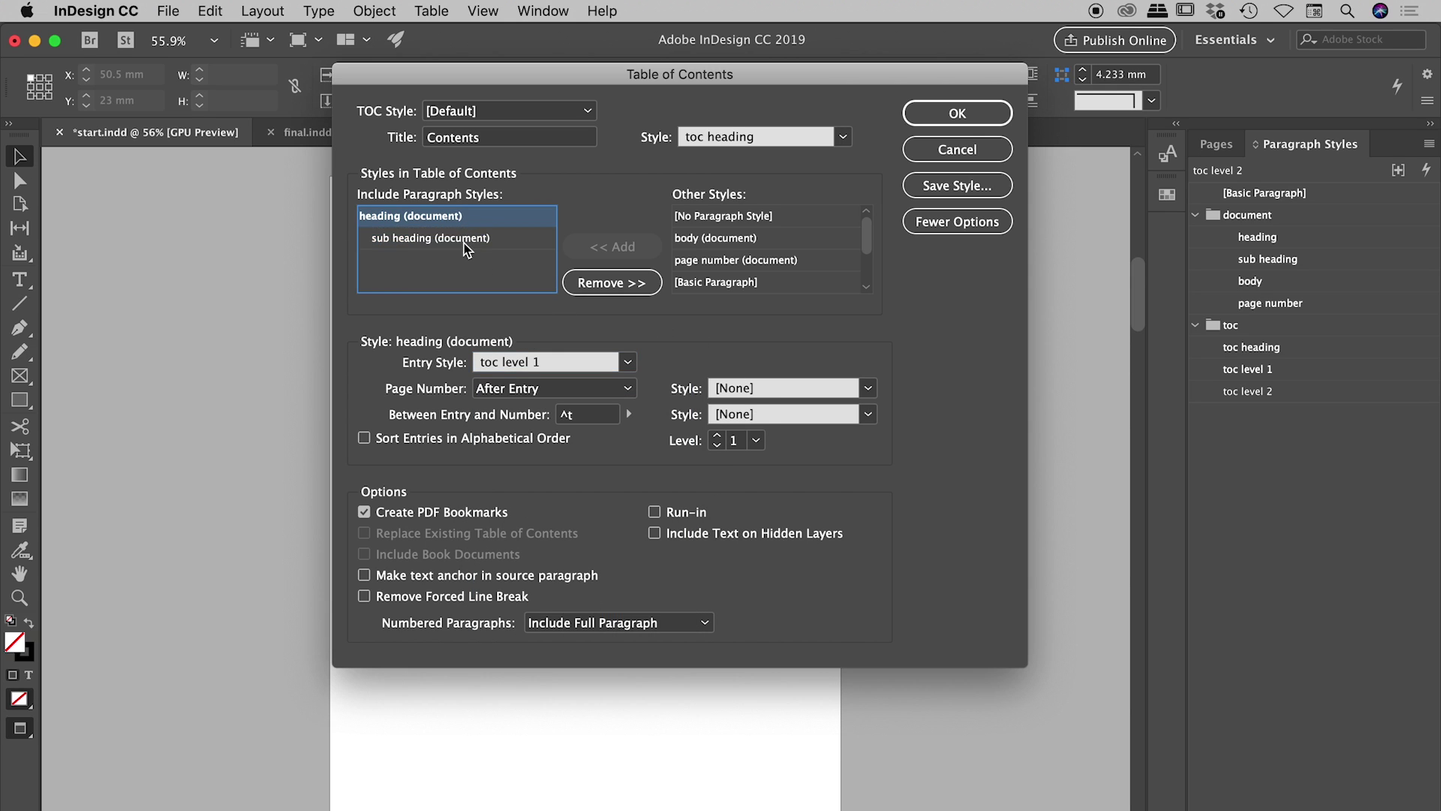
left_click(467, 246)
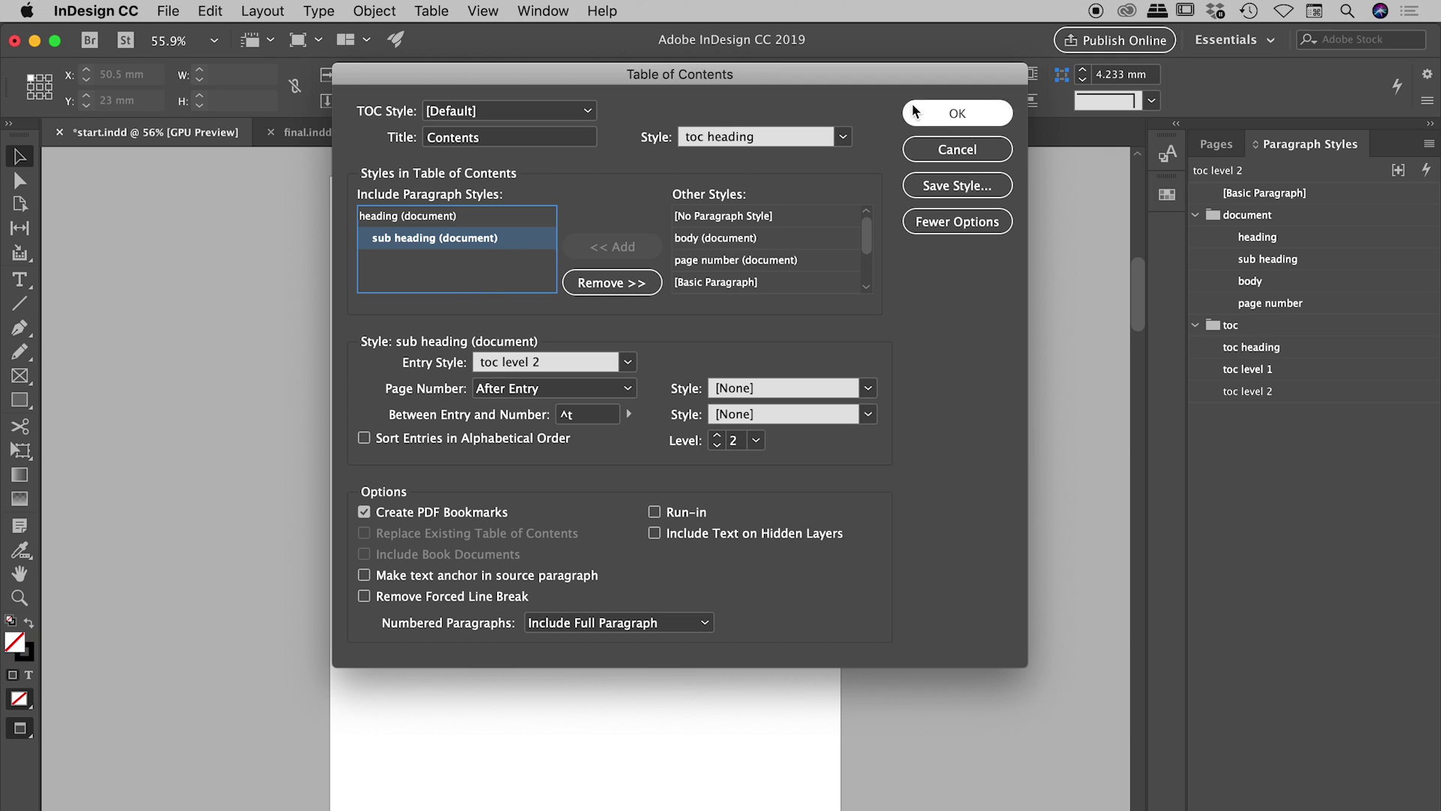
Step: Generate the table of contents, place it near the top of the blank page of start.indd and deselect its frame
left_click(956, 112)
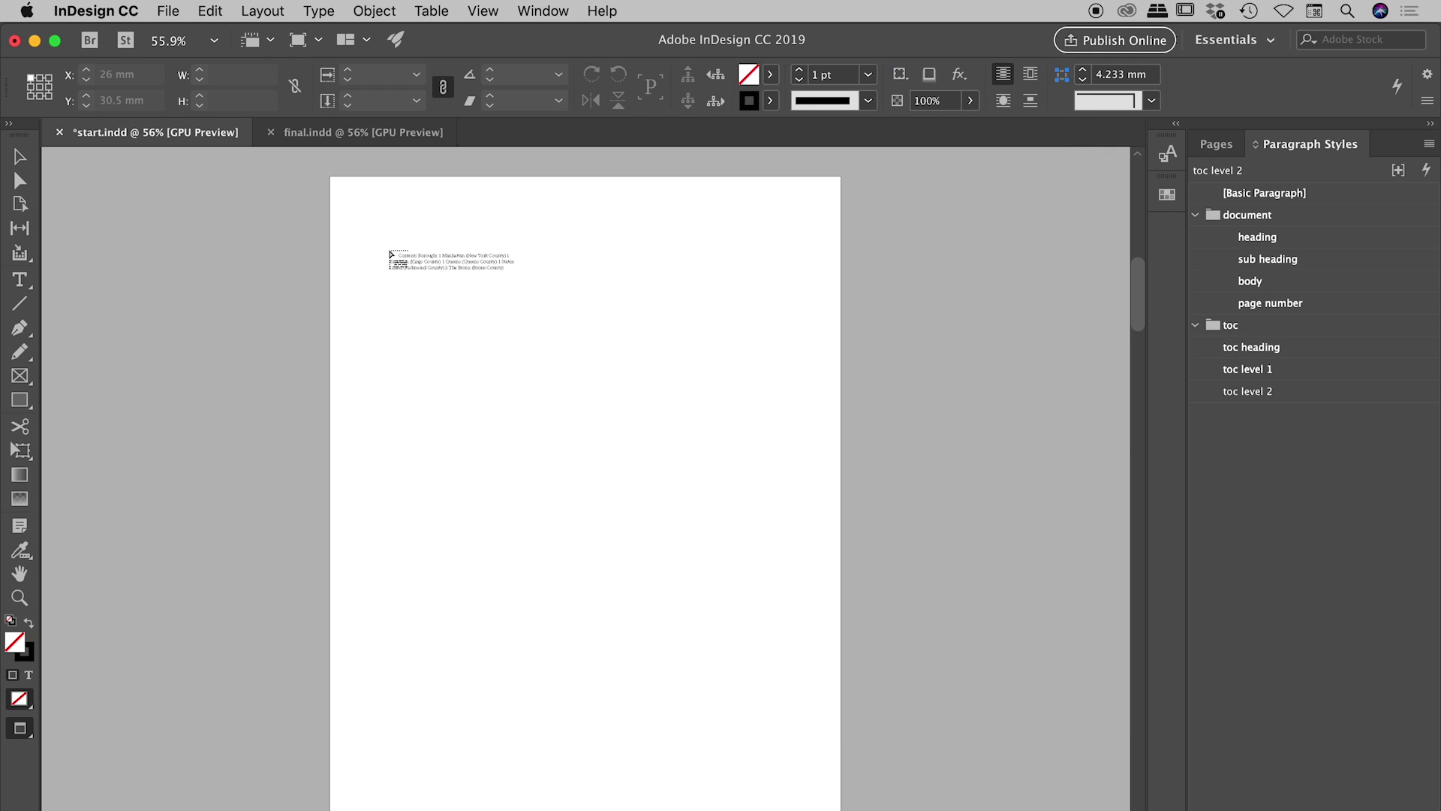
left_click(390, 256)
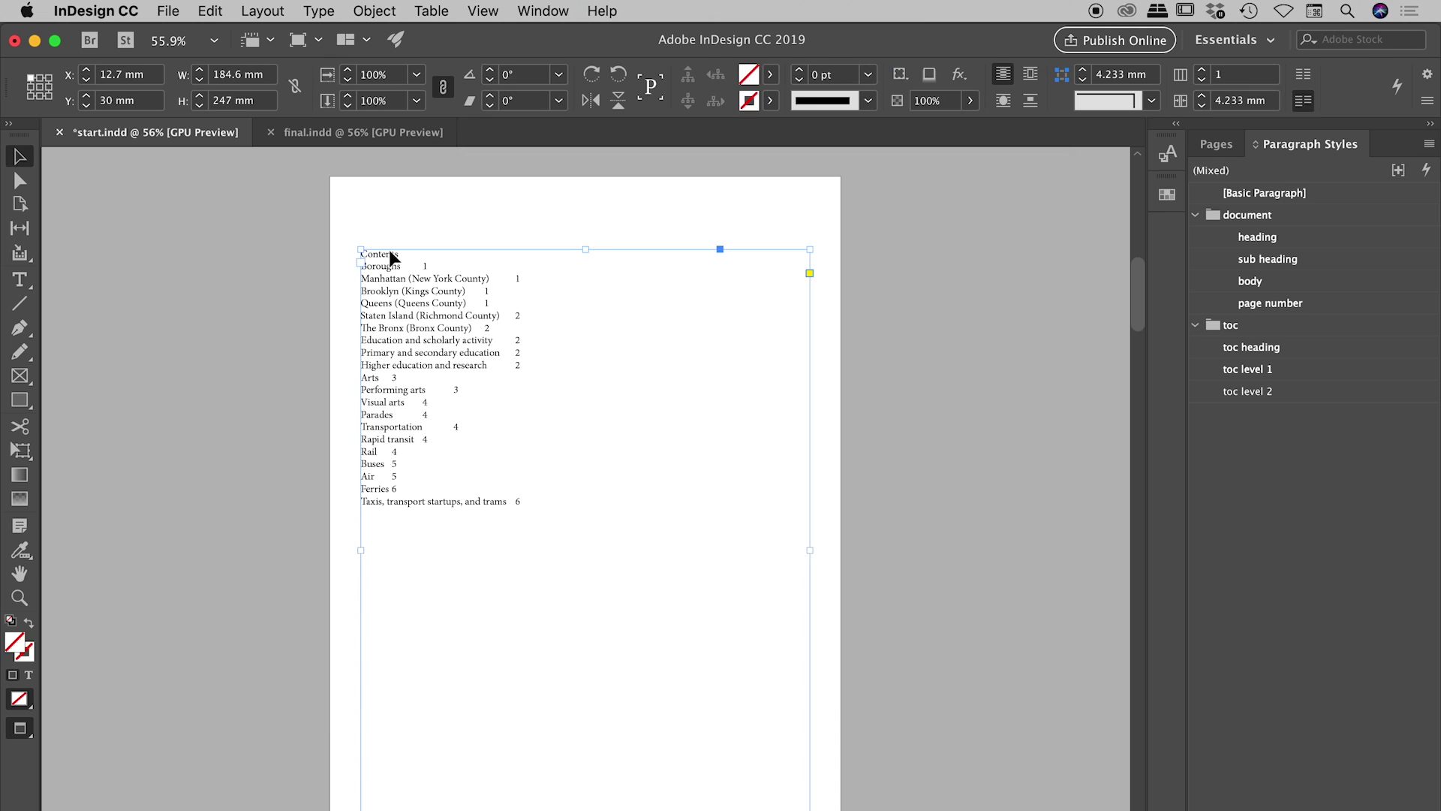
left_click(552, 214)
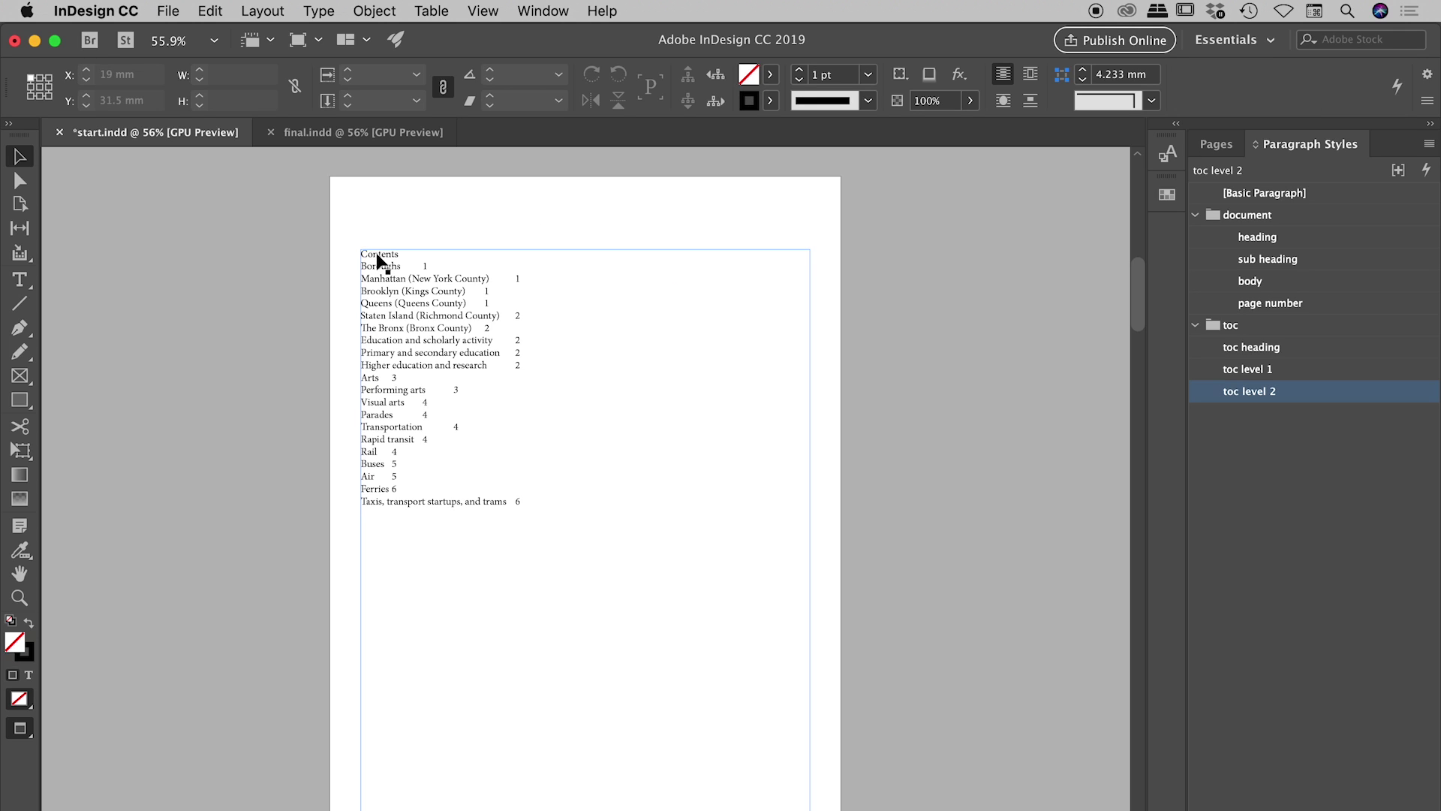
Step: Examine at 100% zoom which paragraph styles are applied to the Contents title, the Boroughs entry and the entries beneath it
key("super+1")
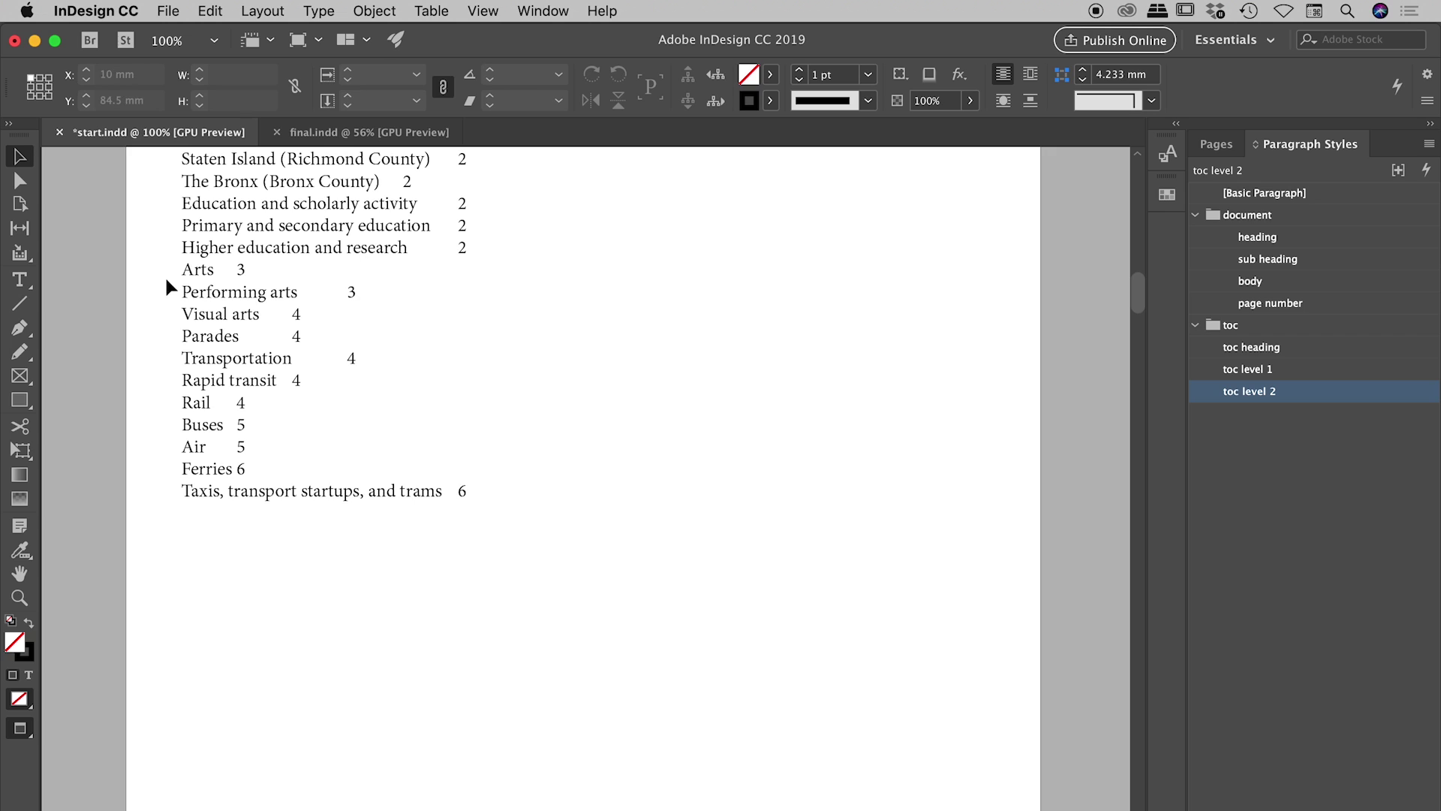
left_click_drag(167, 286, 296, 505)
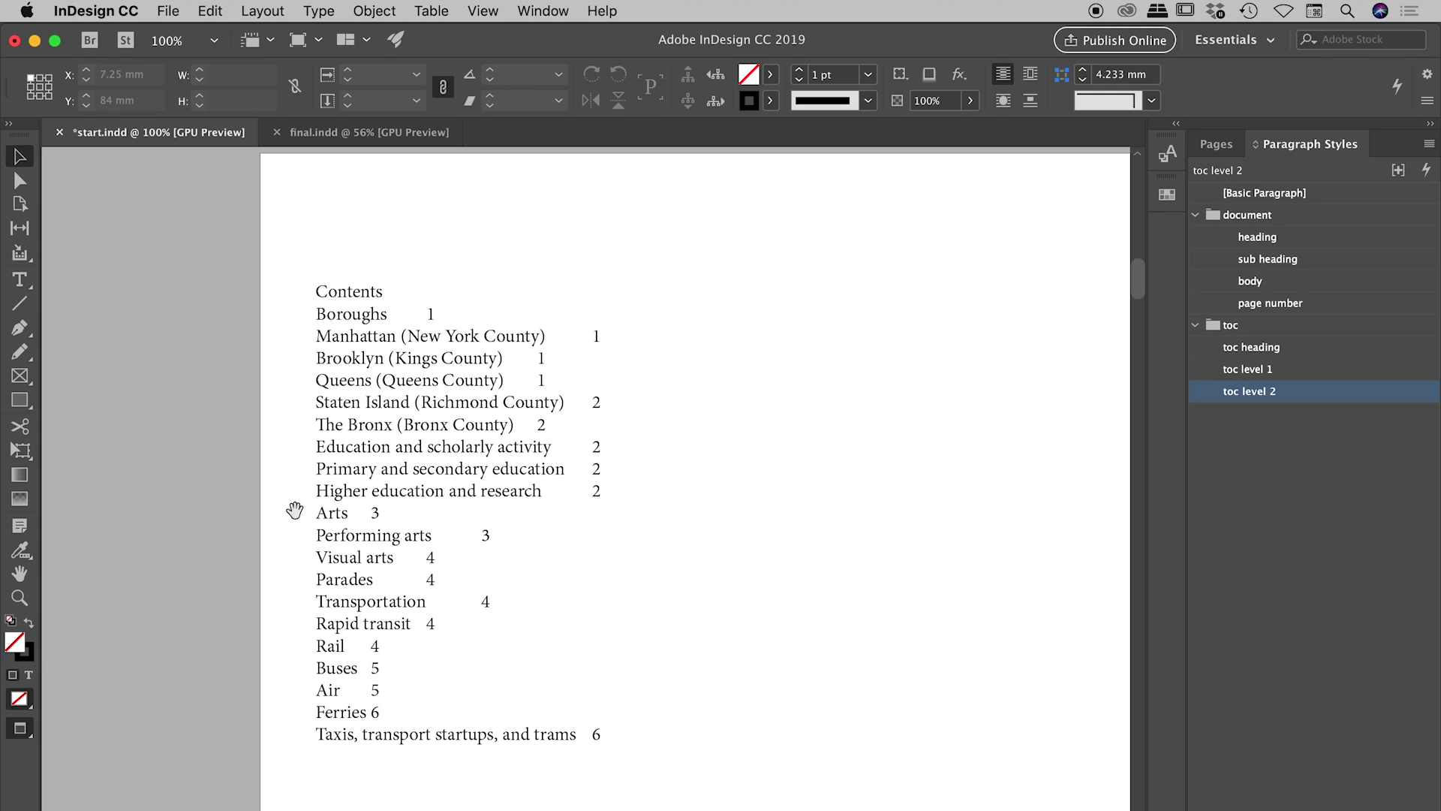
double_click(369, 295)
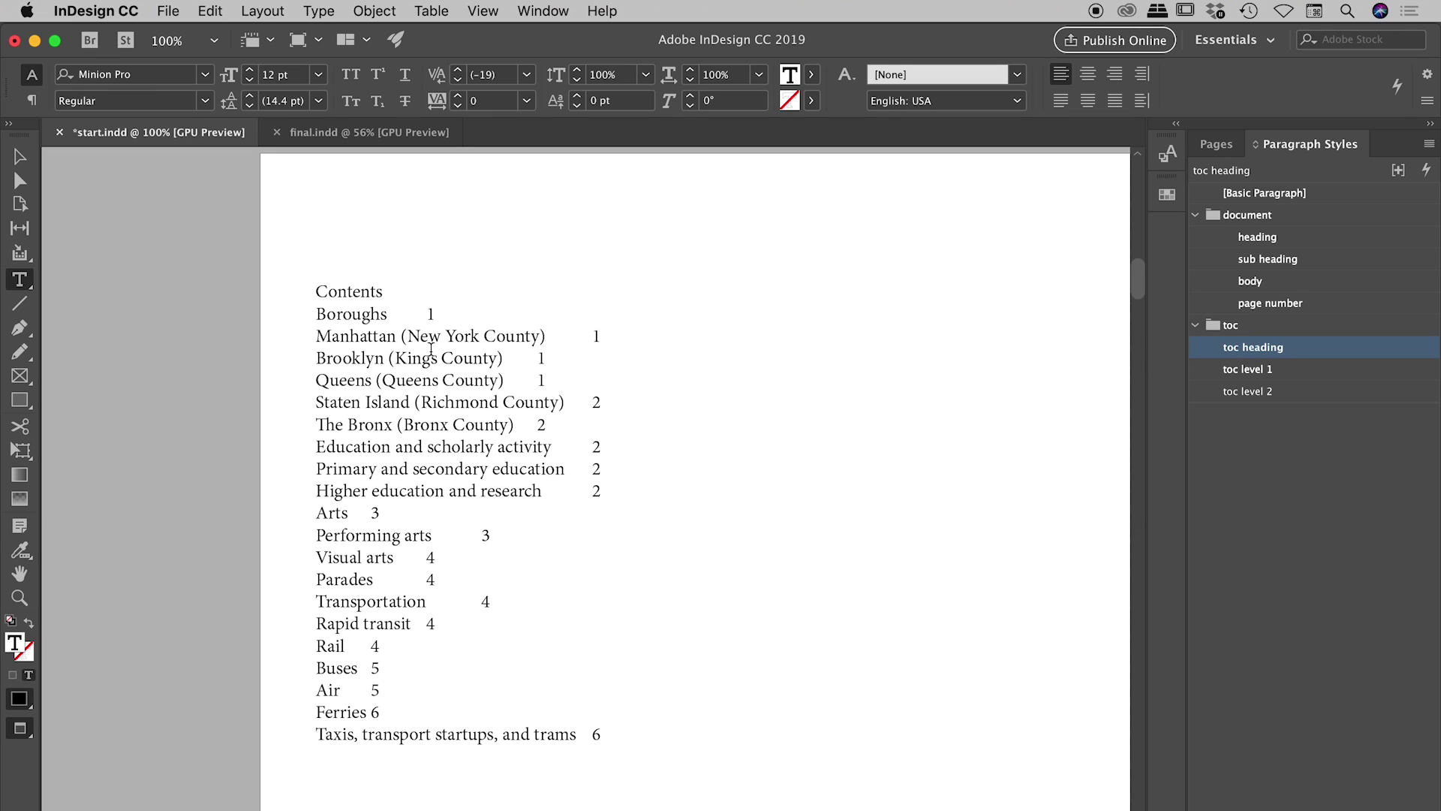
left_click(339, 312)
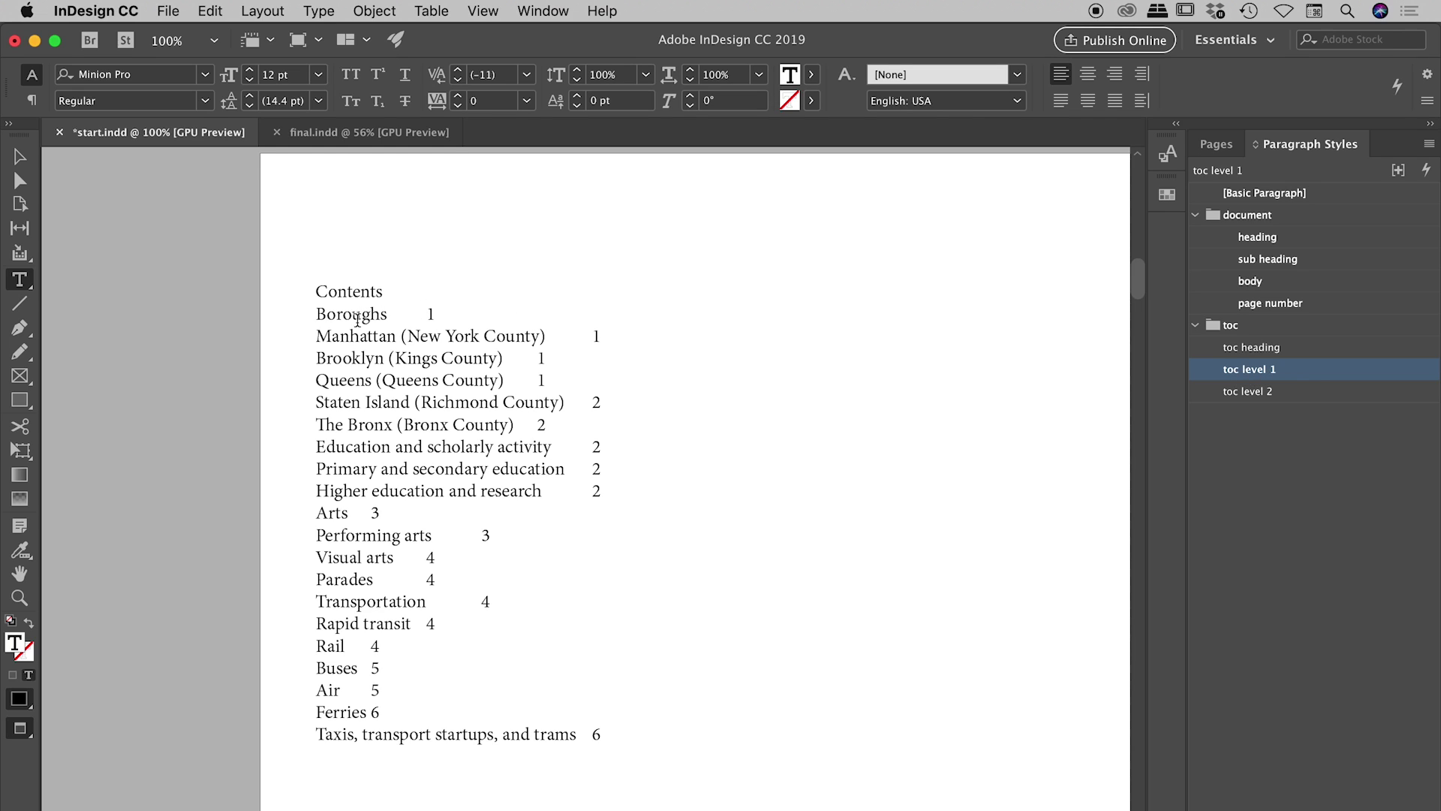
left_click_drag(349, 335, 347, 380)
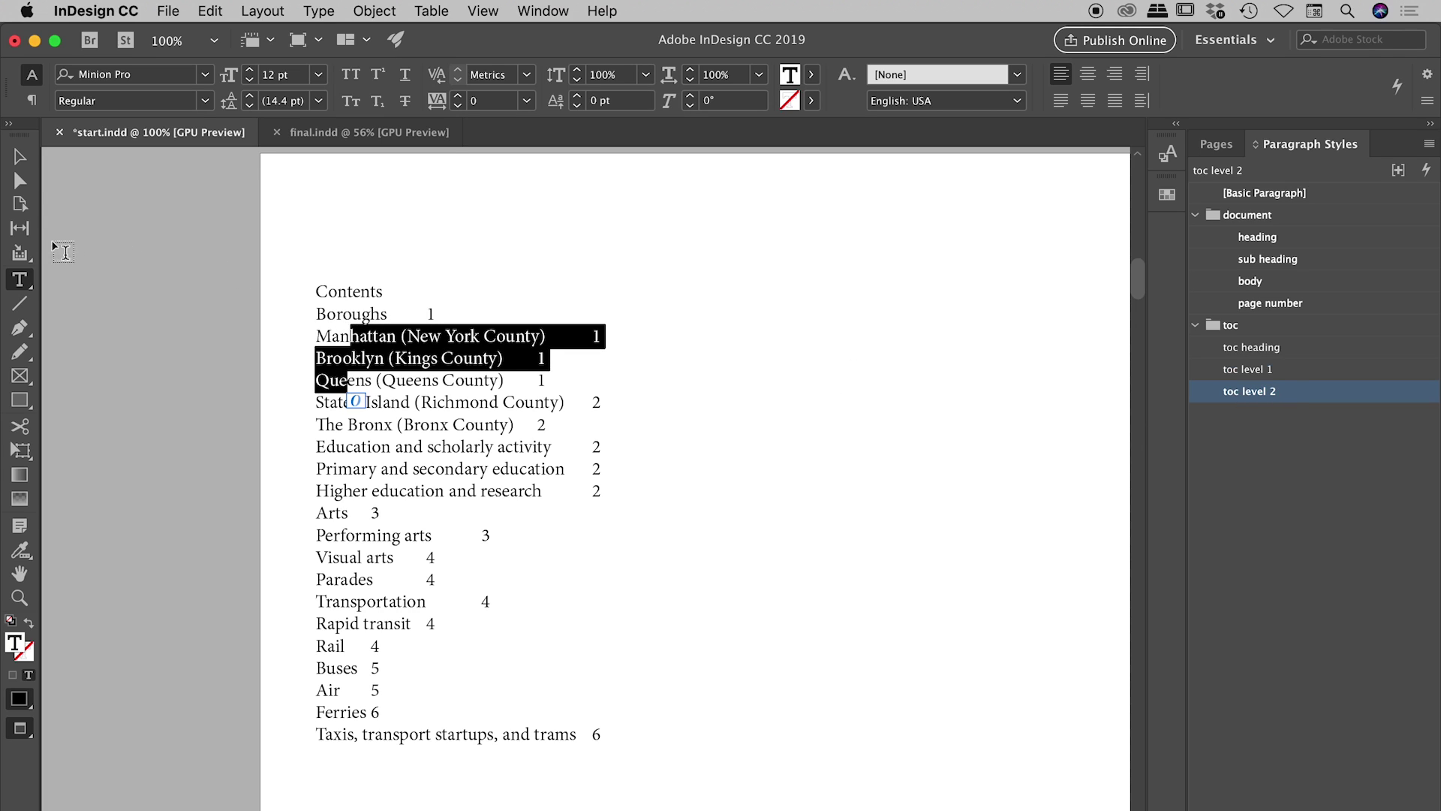
left_click(19, 156)
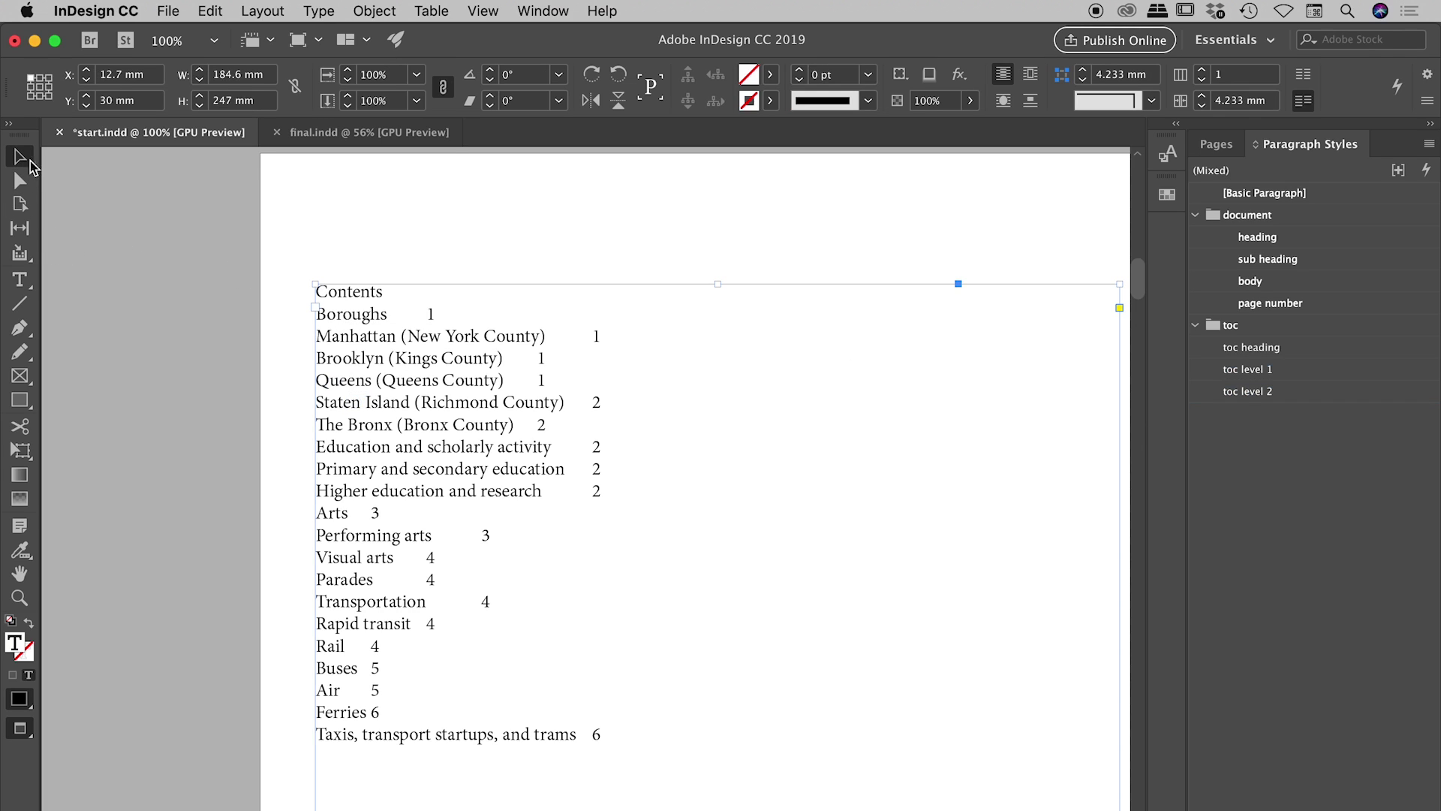
left_click(245, 231)
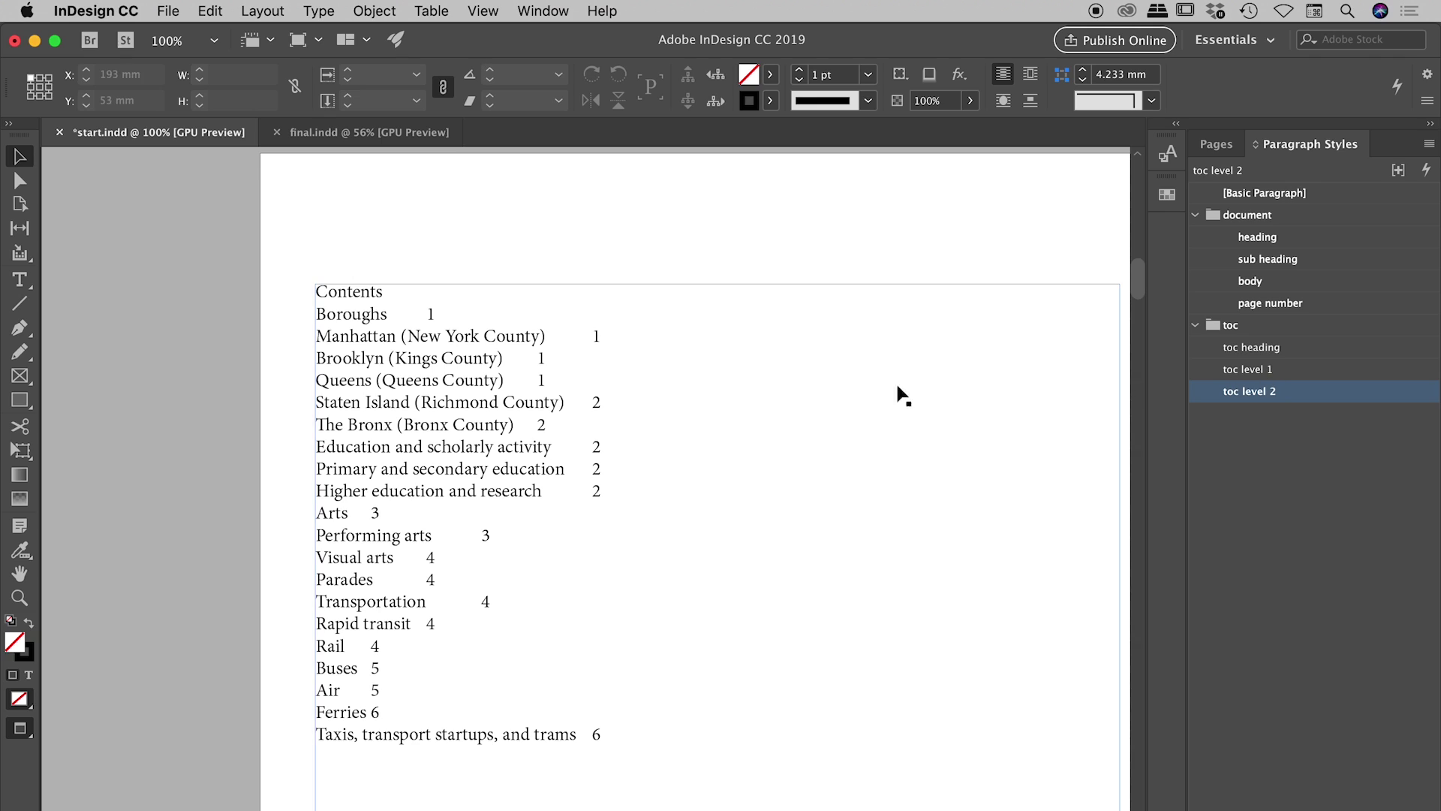
Step: Compare the formatted table of contents in final.indd with the unformatted one in start.indd
left_click(377, 135)
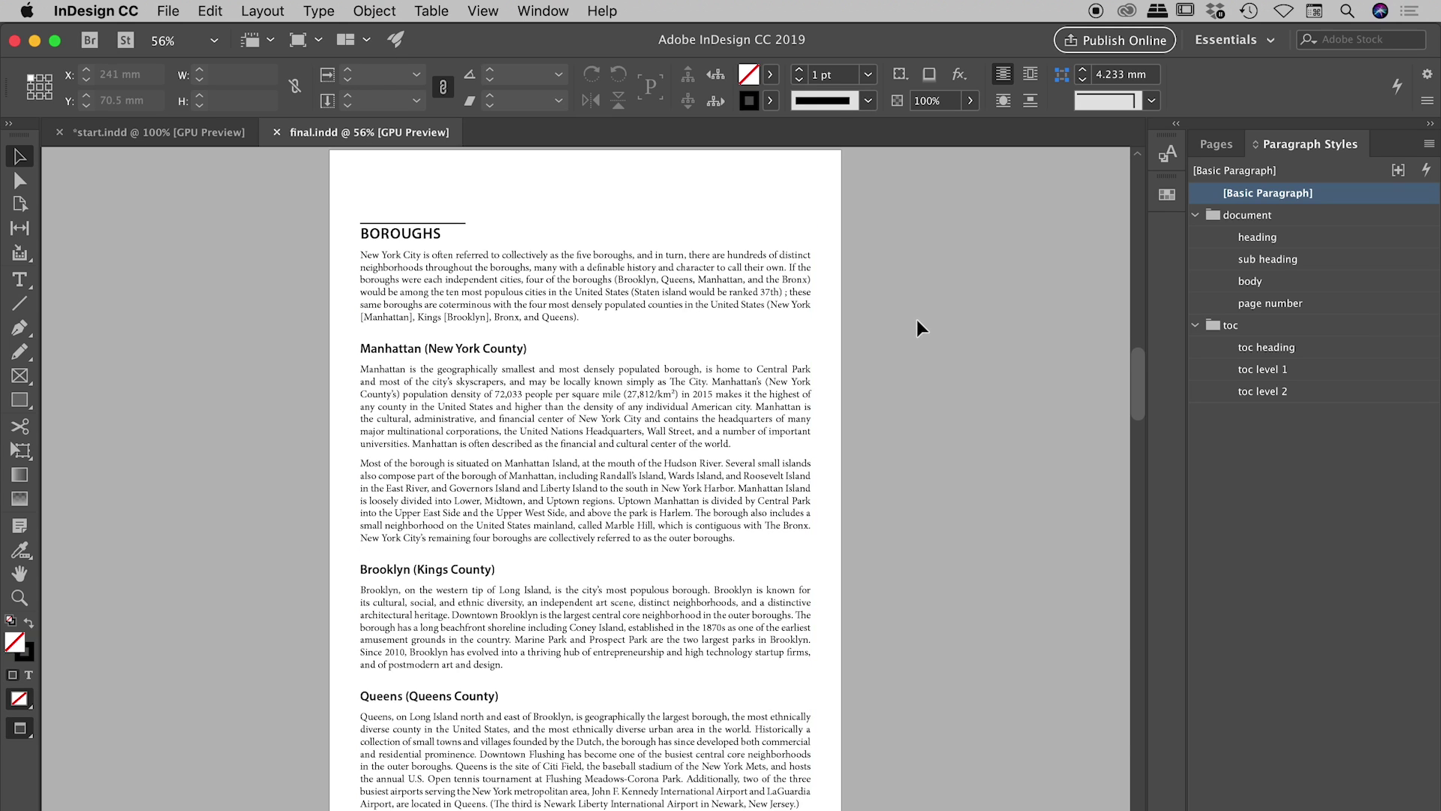
scroll(916, 328, "up", 10)
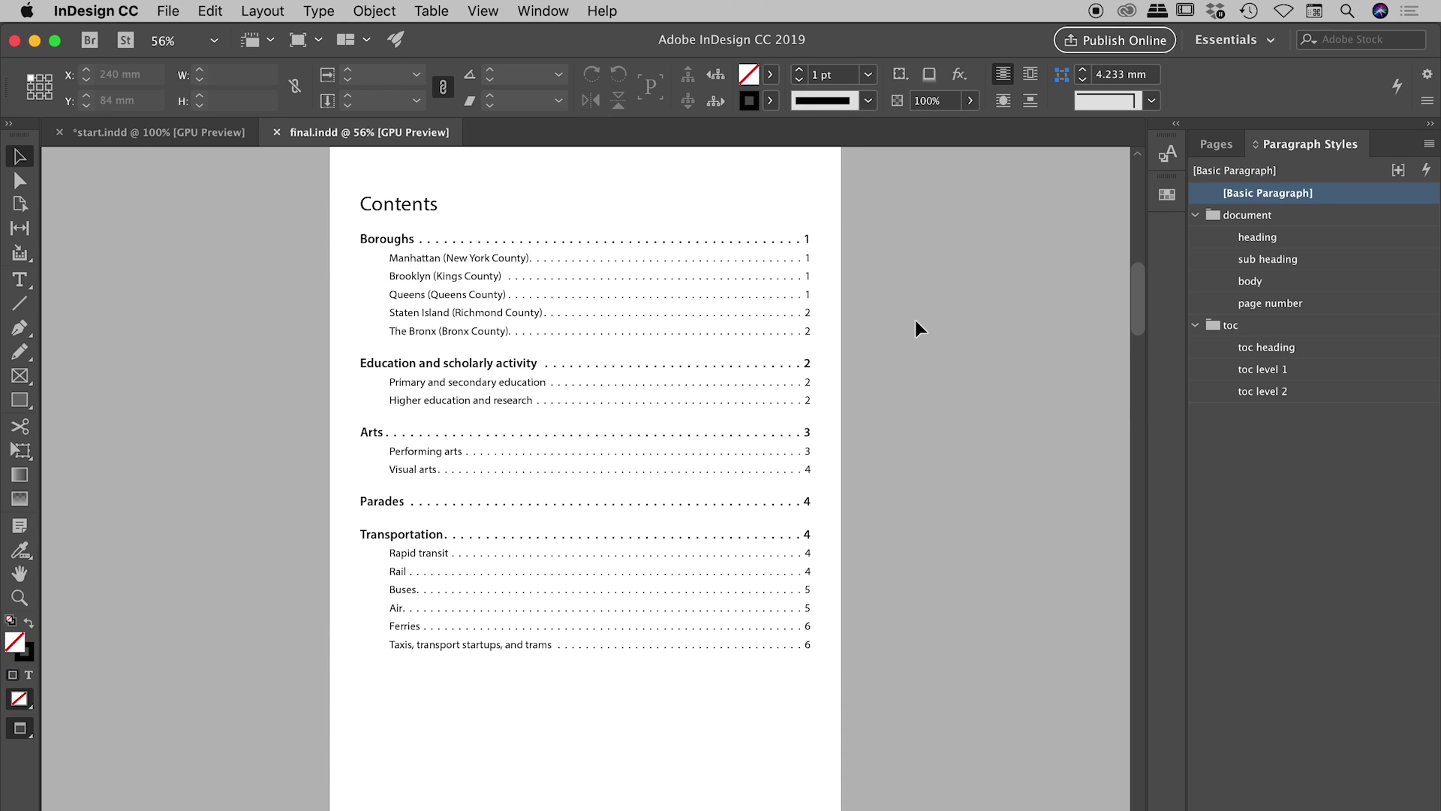
scroll(916, 328, "up", 1)
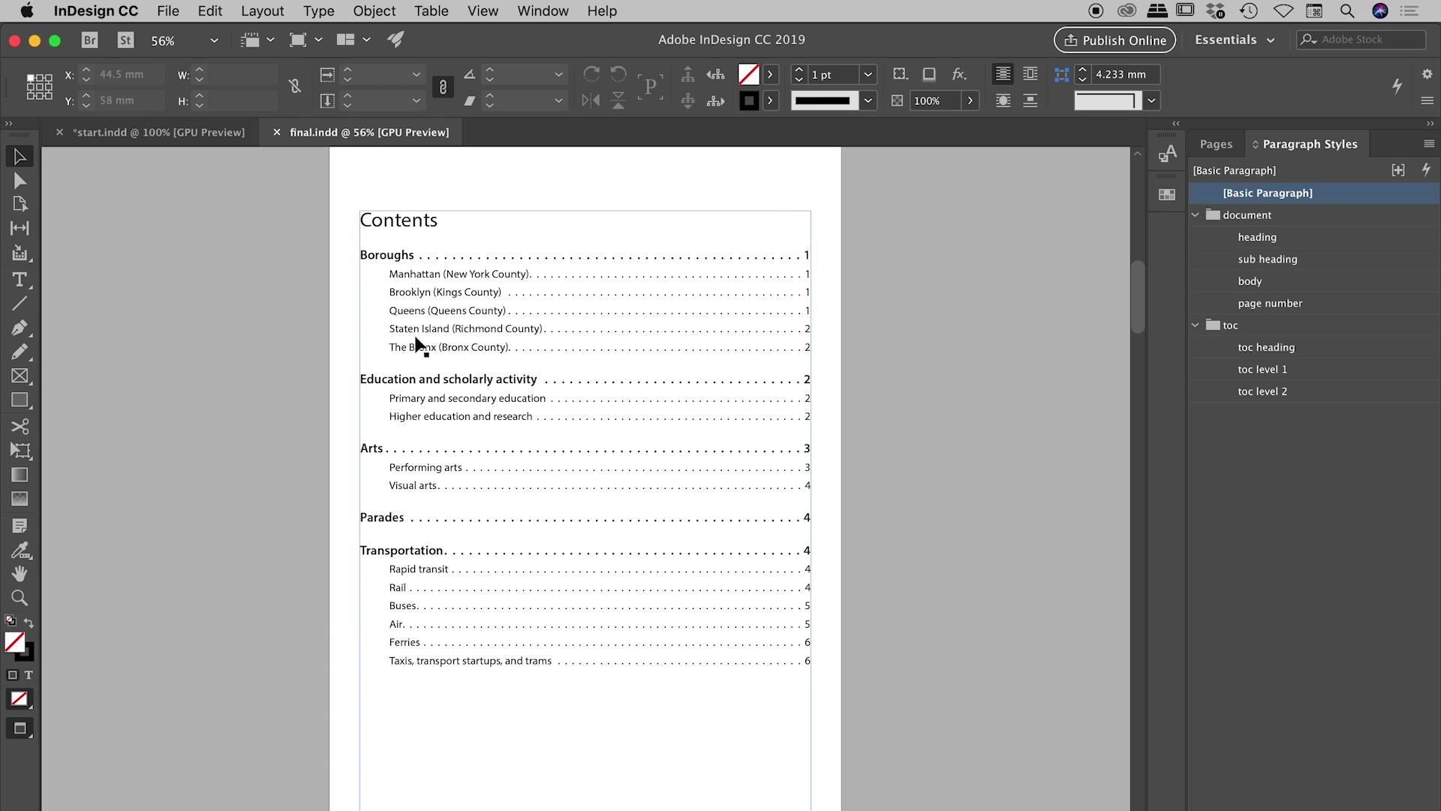
left_click(153, 132)
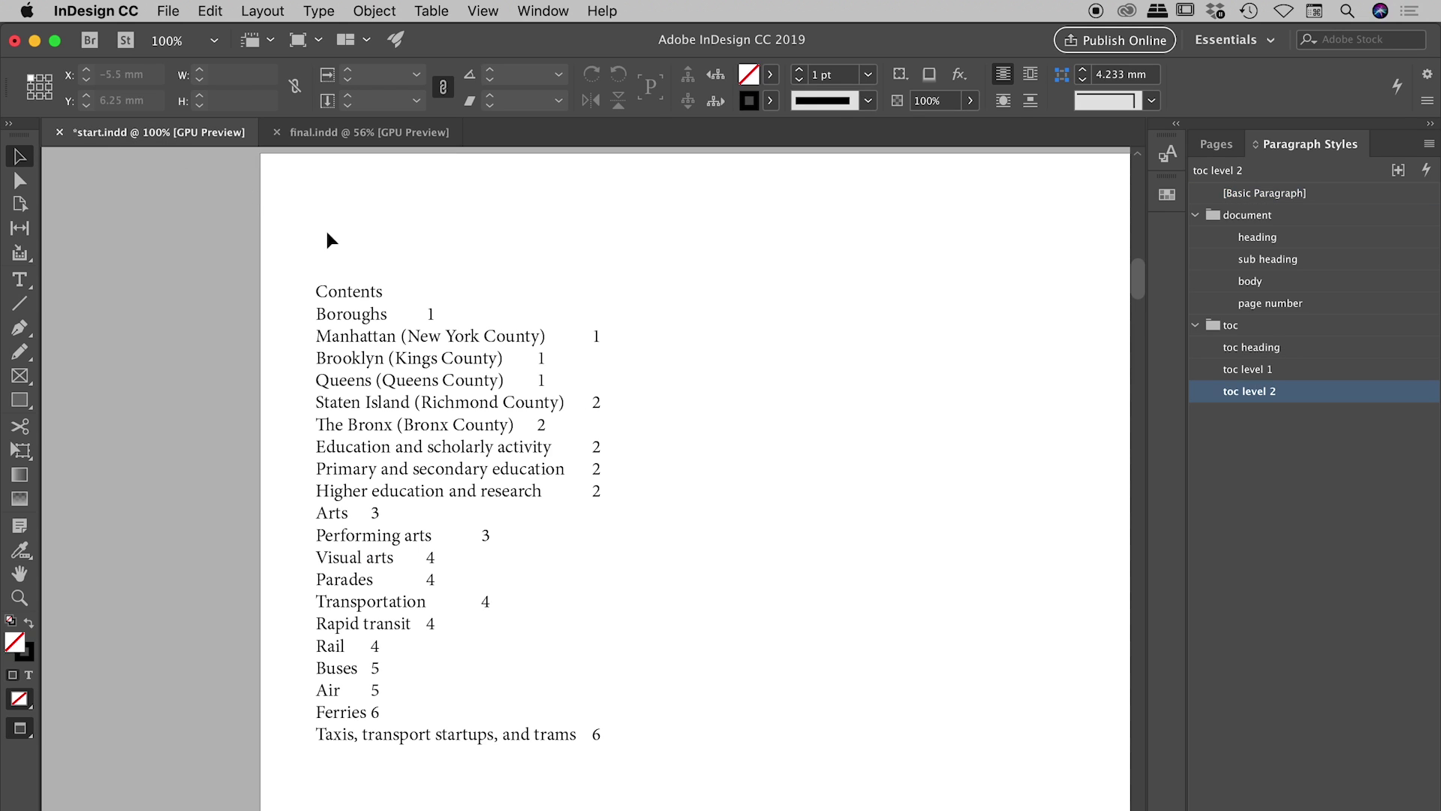
key("super+0")
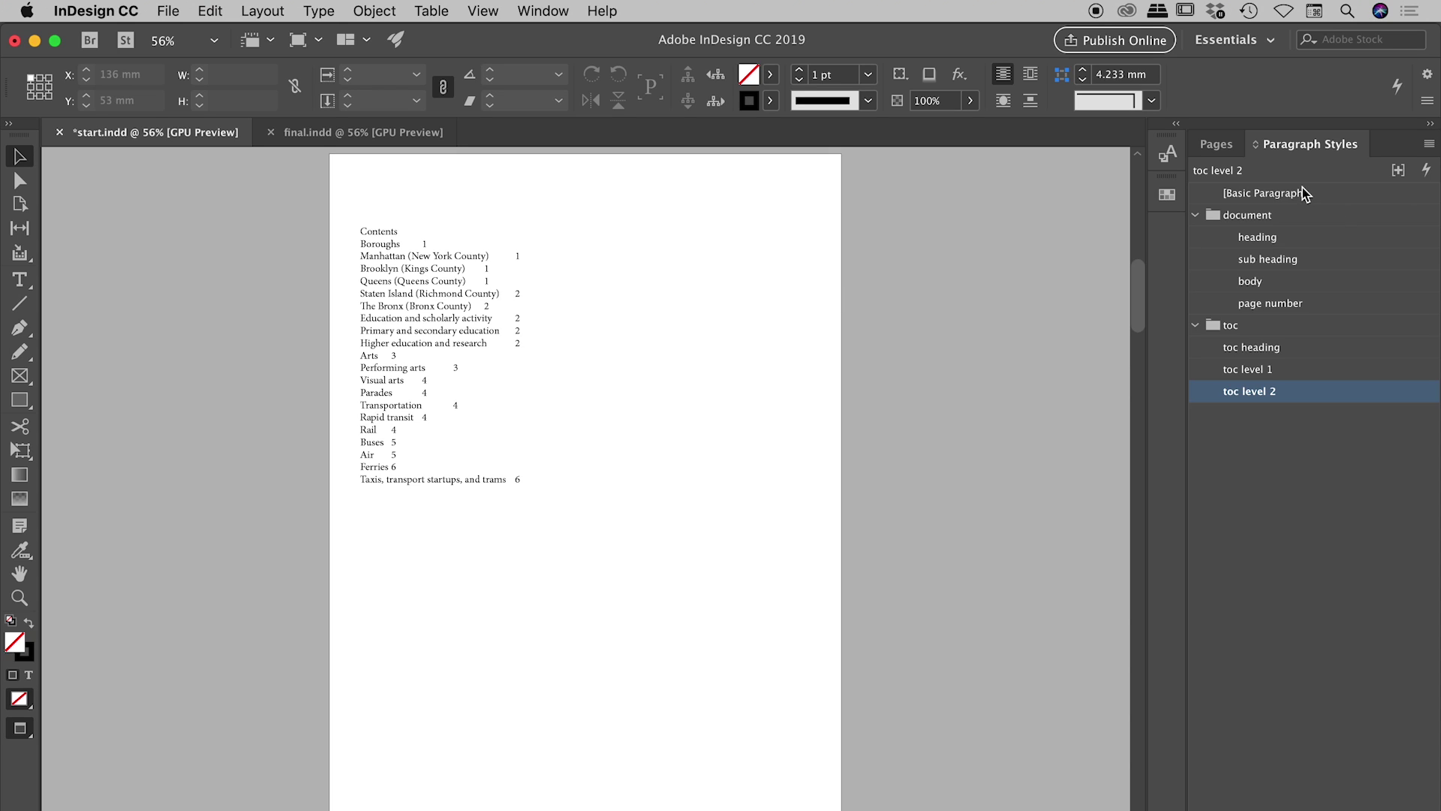
Step: Set the toc heading style to Myriad Pro Regular at 24 pt and check the Contents title
double_click(1308, 348)
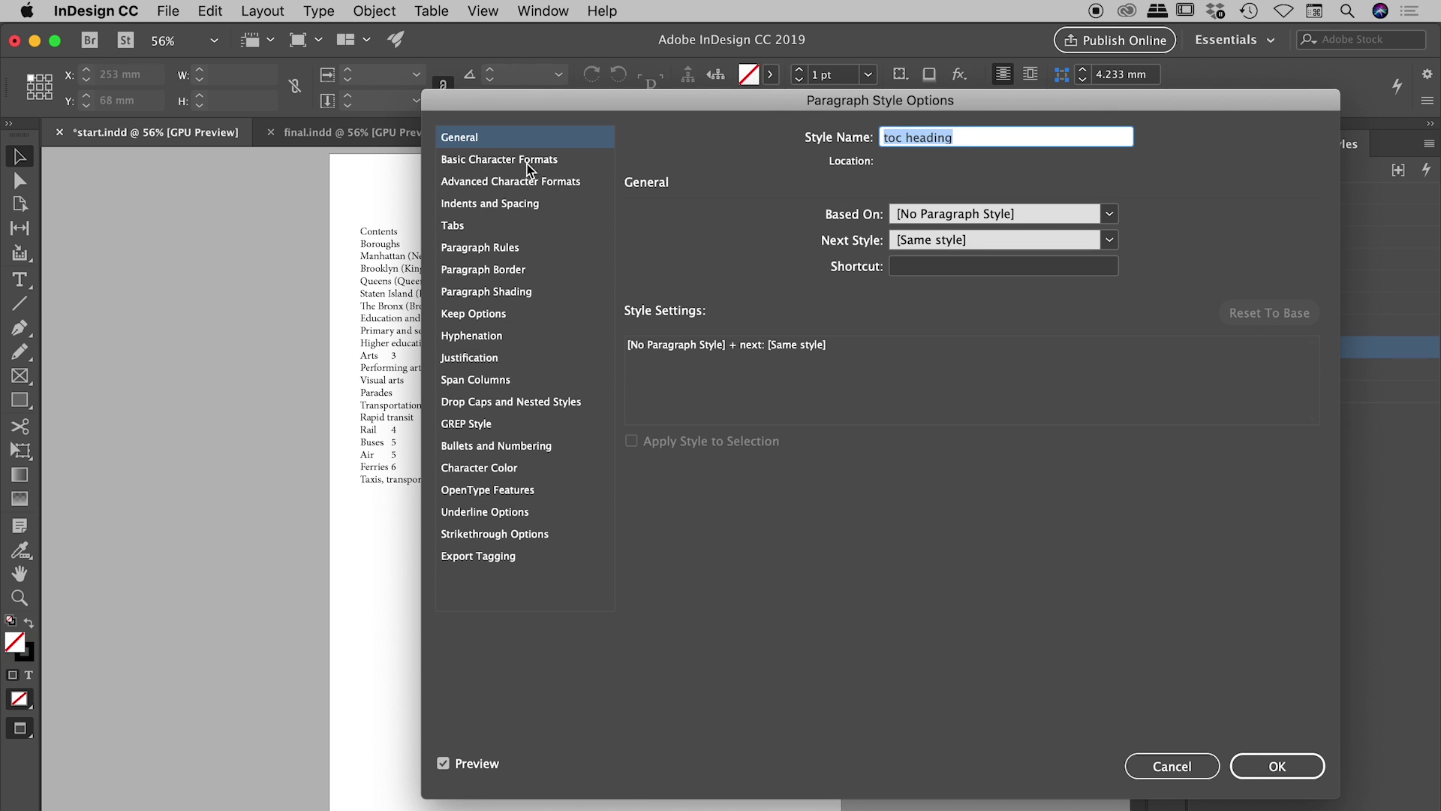
left_click(528, 161)
left_click_drag(871, 226, 642, 213)
type("Myriad Pro")
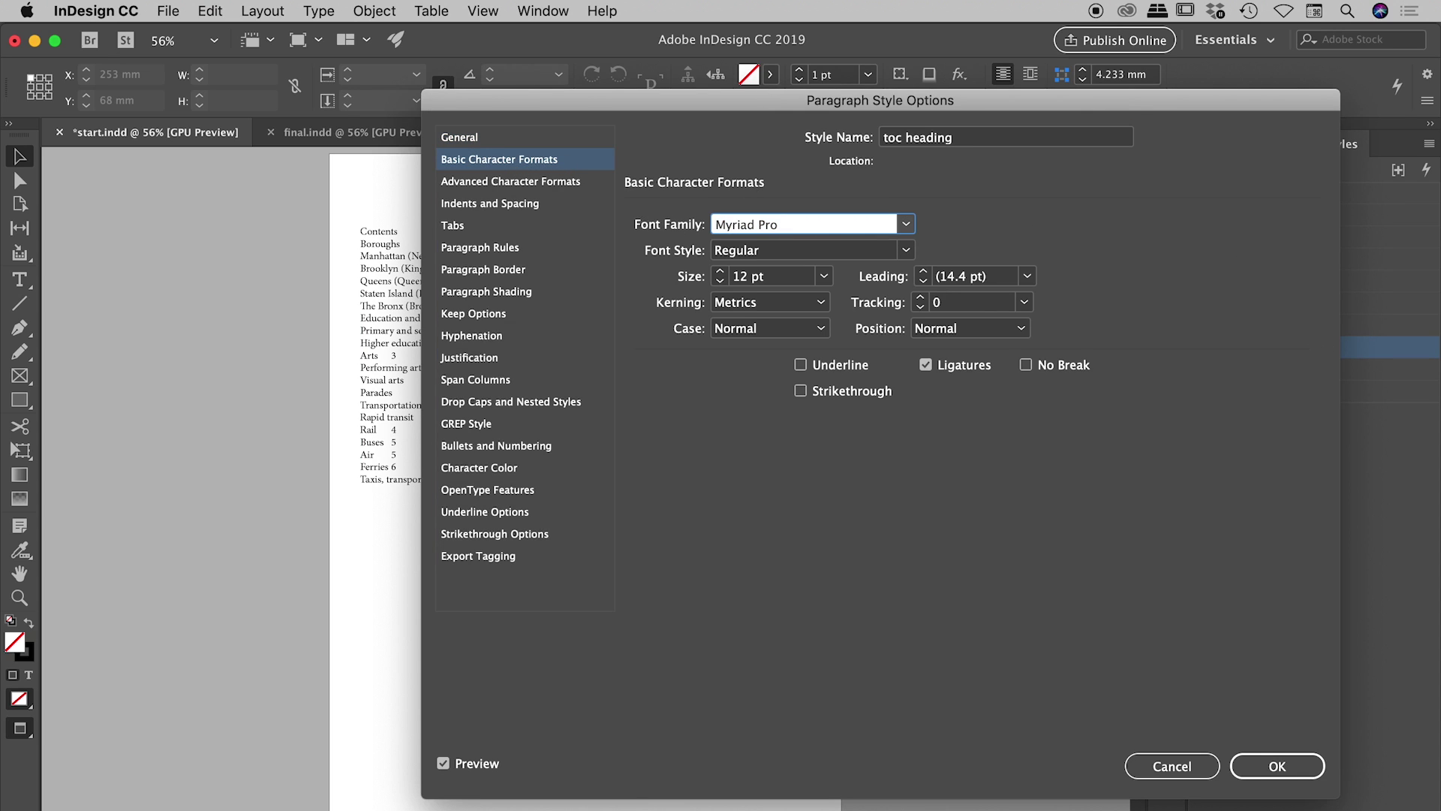
key("Tab")
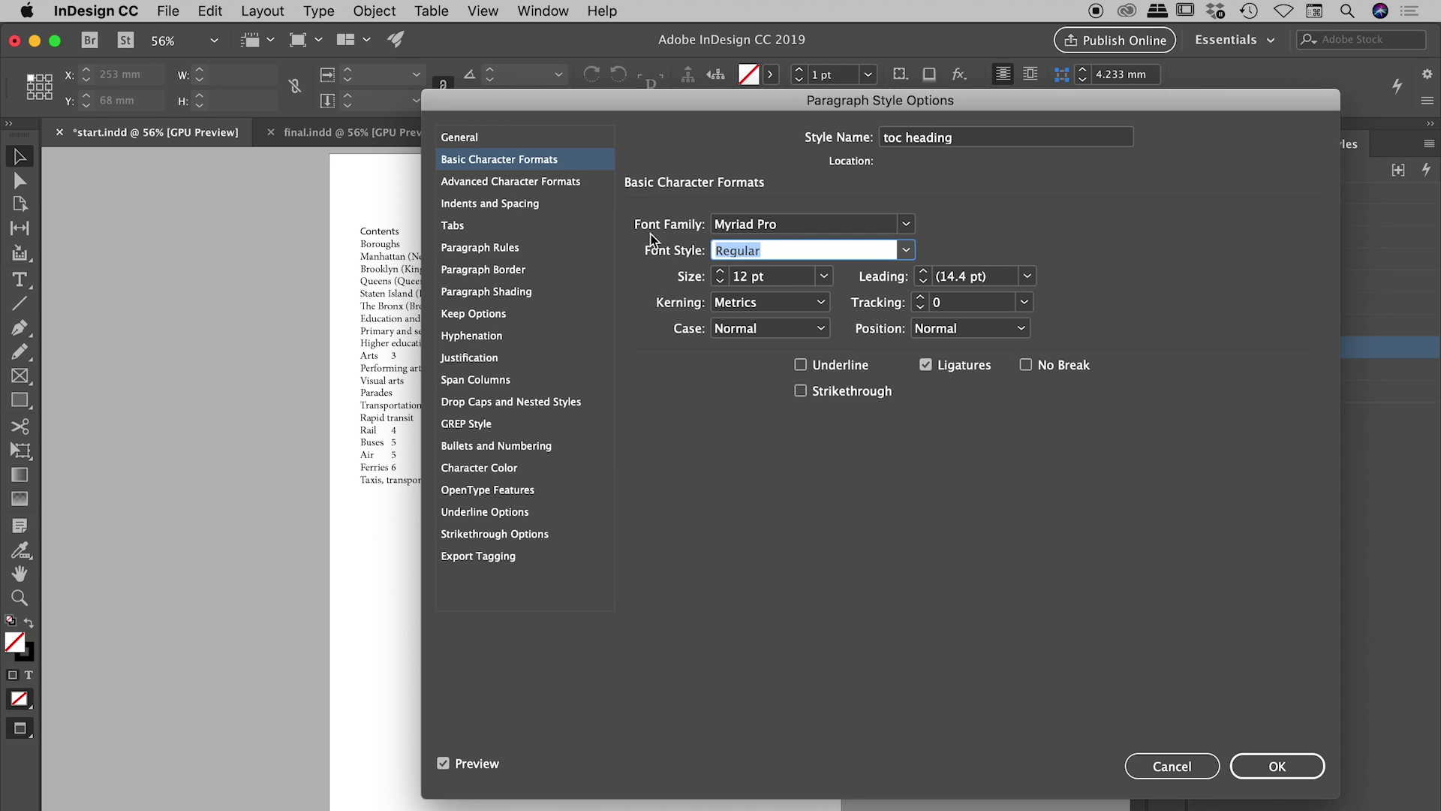
key("Tab")
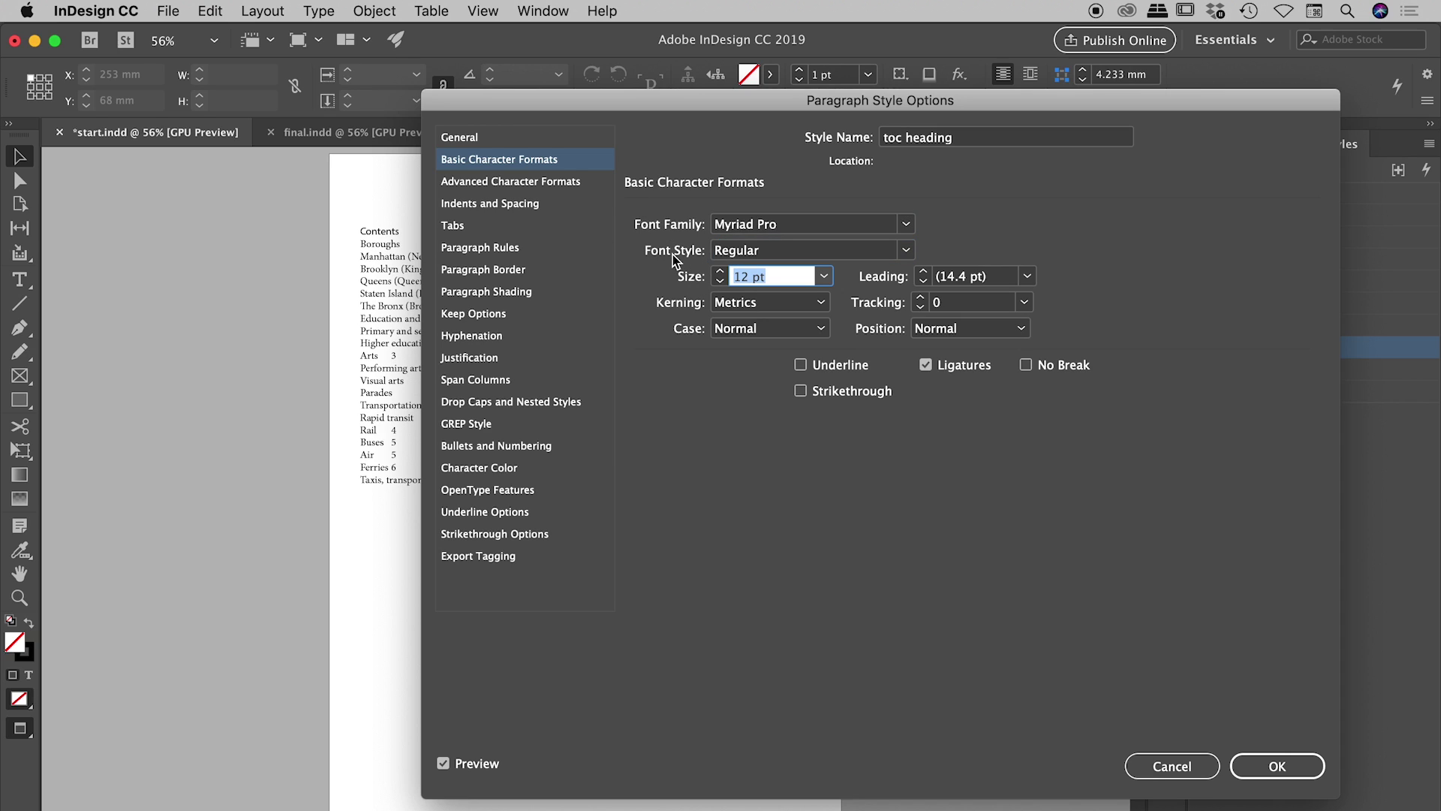
type("24")
key("Tab")
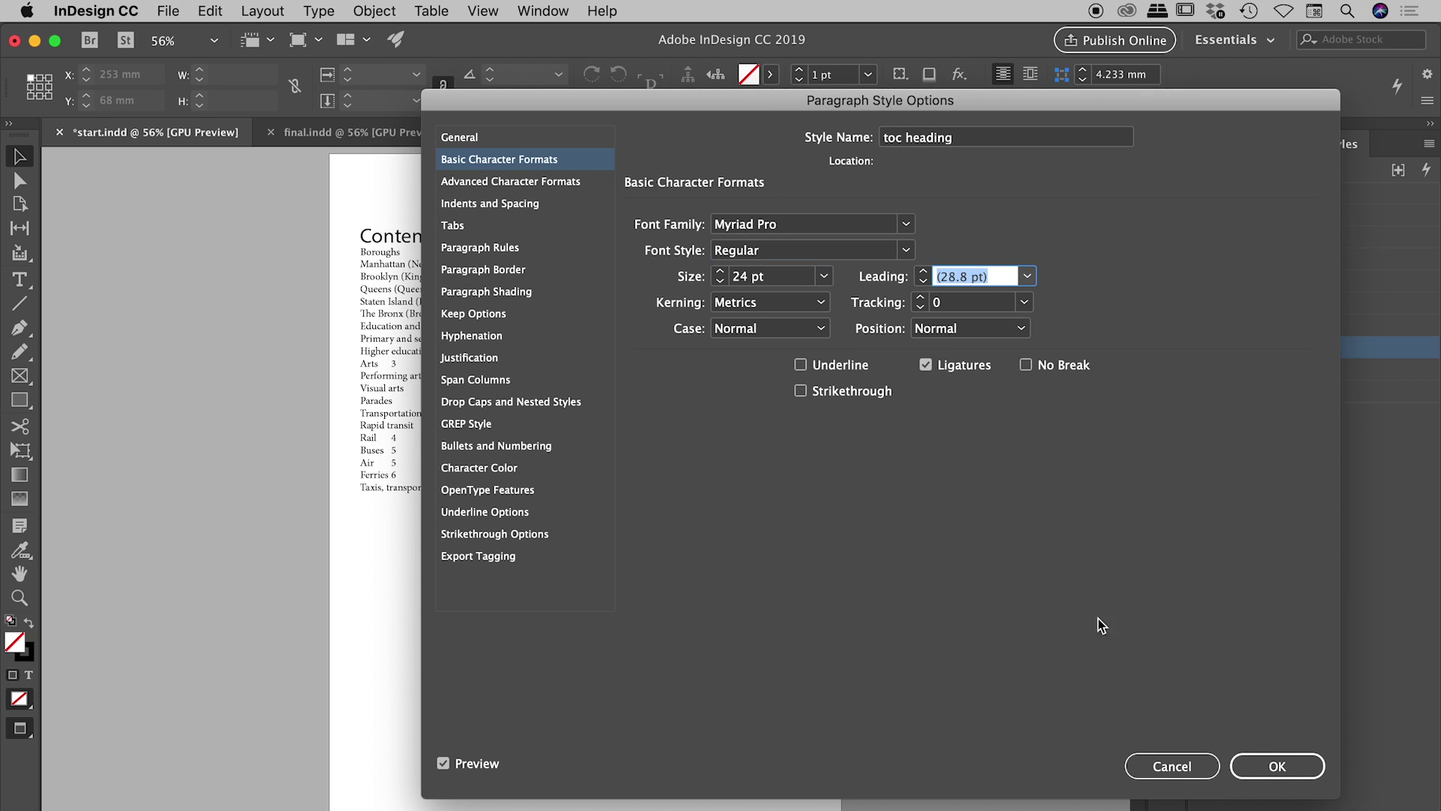
left_click(1277, 766)
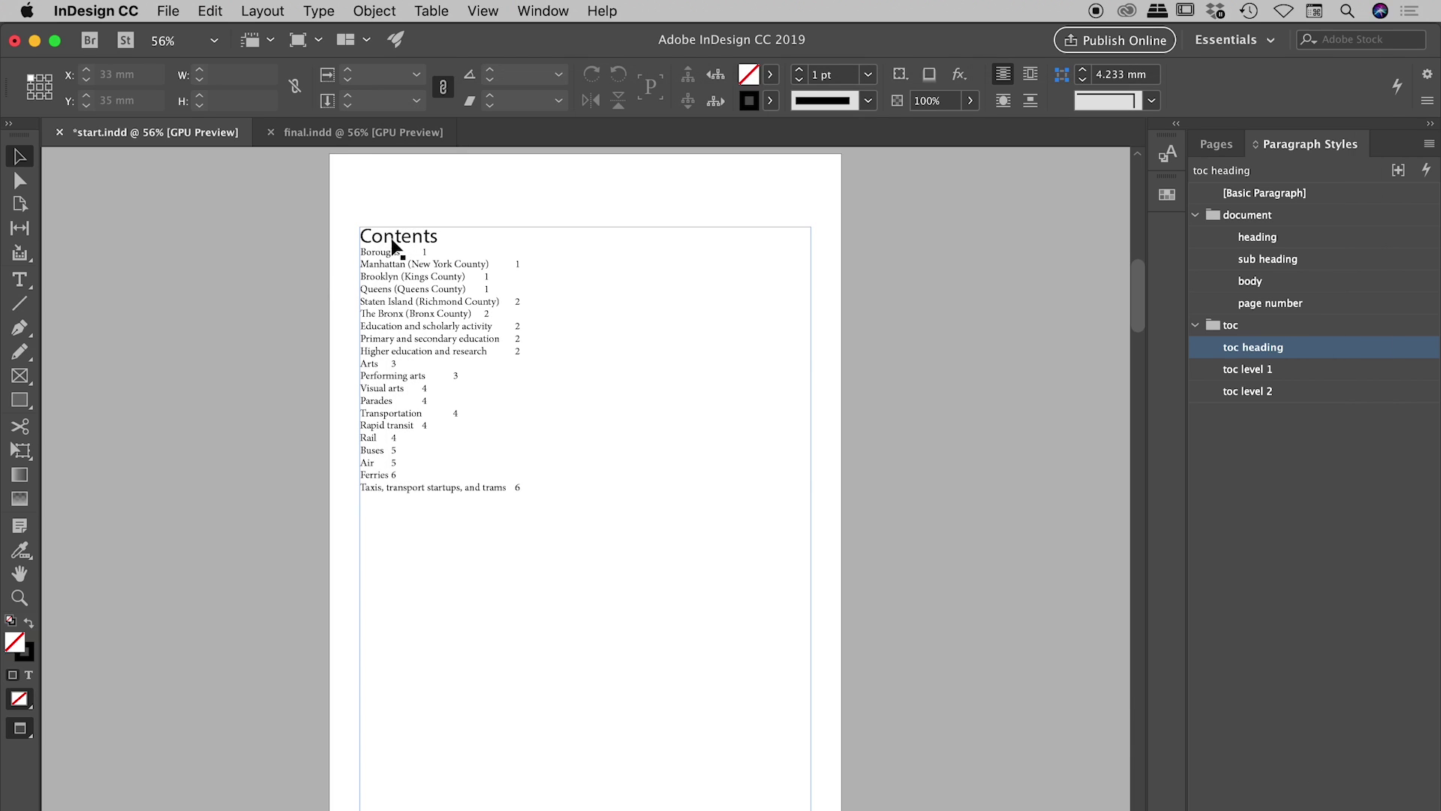
left_click(593, 192)
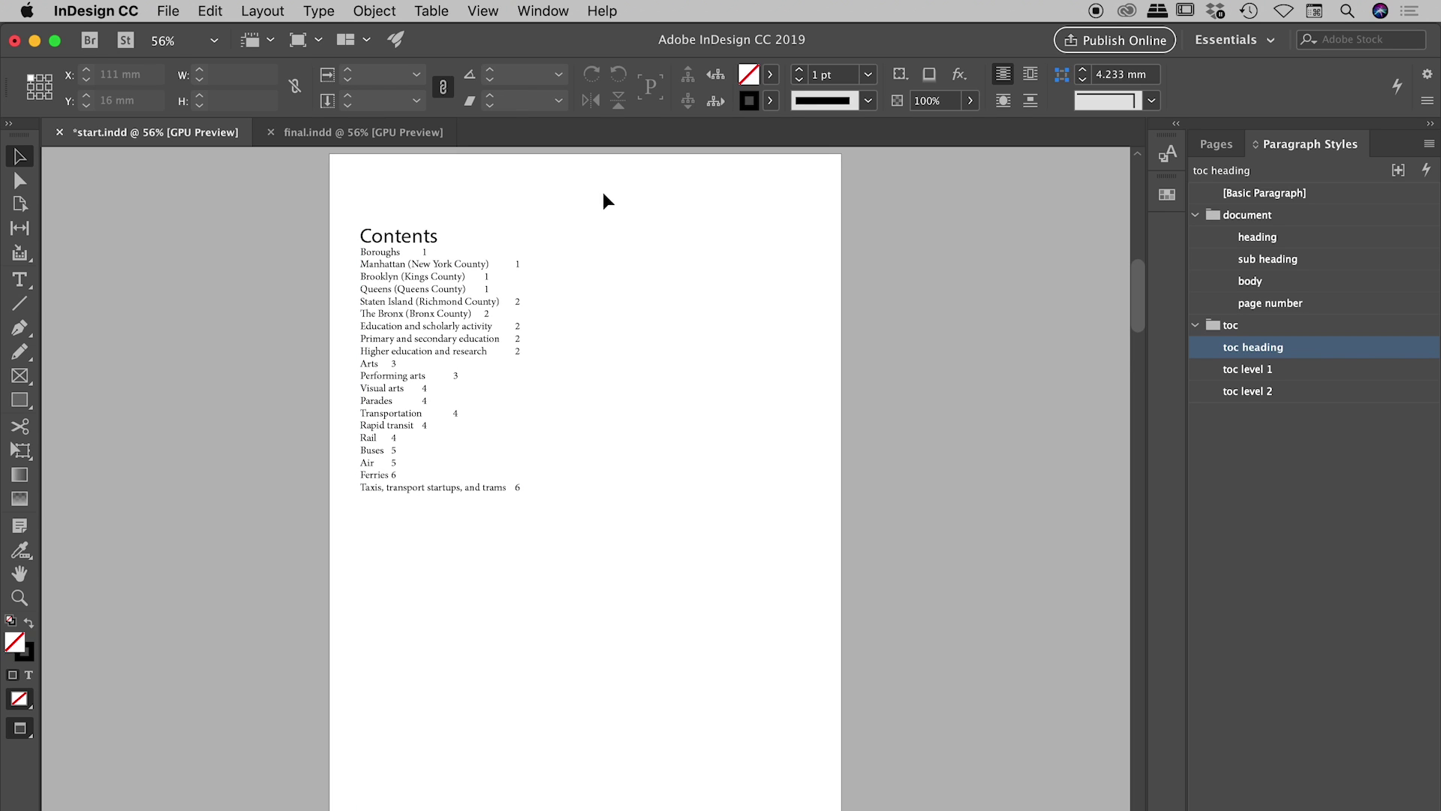
Step: Set the toc level 1 style's font to Myriad Pro Semibold and raise its size by 3 pt
double_click(1307, 371)
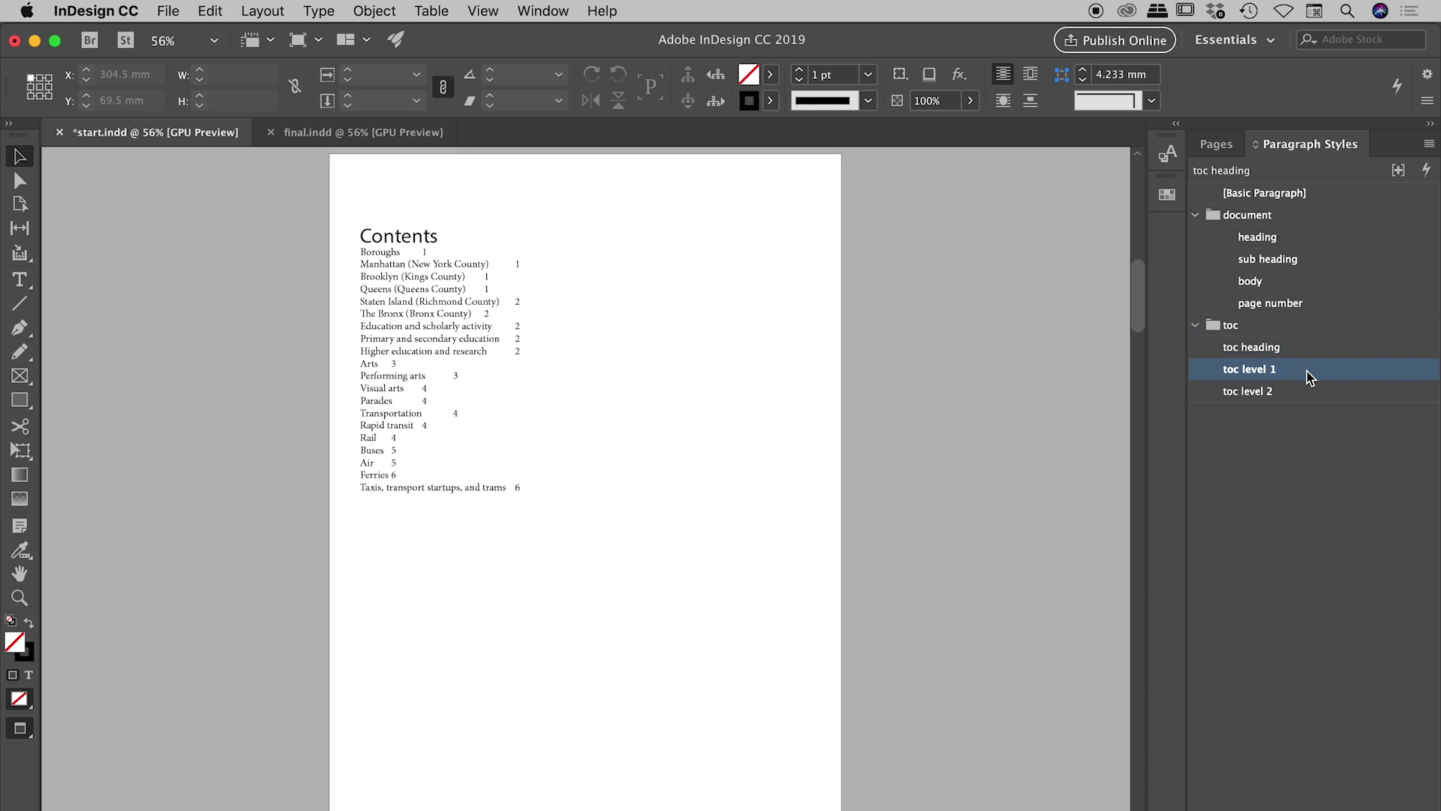
left_click(493, 176)
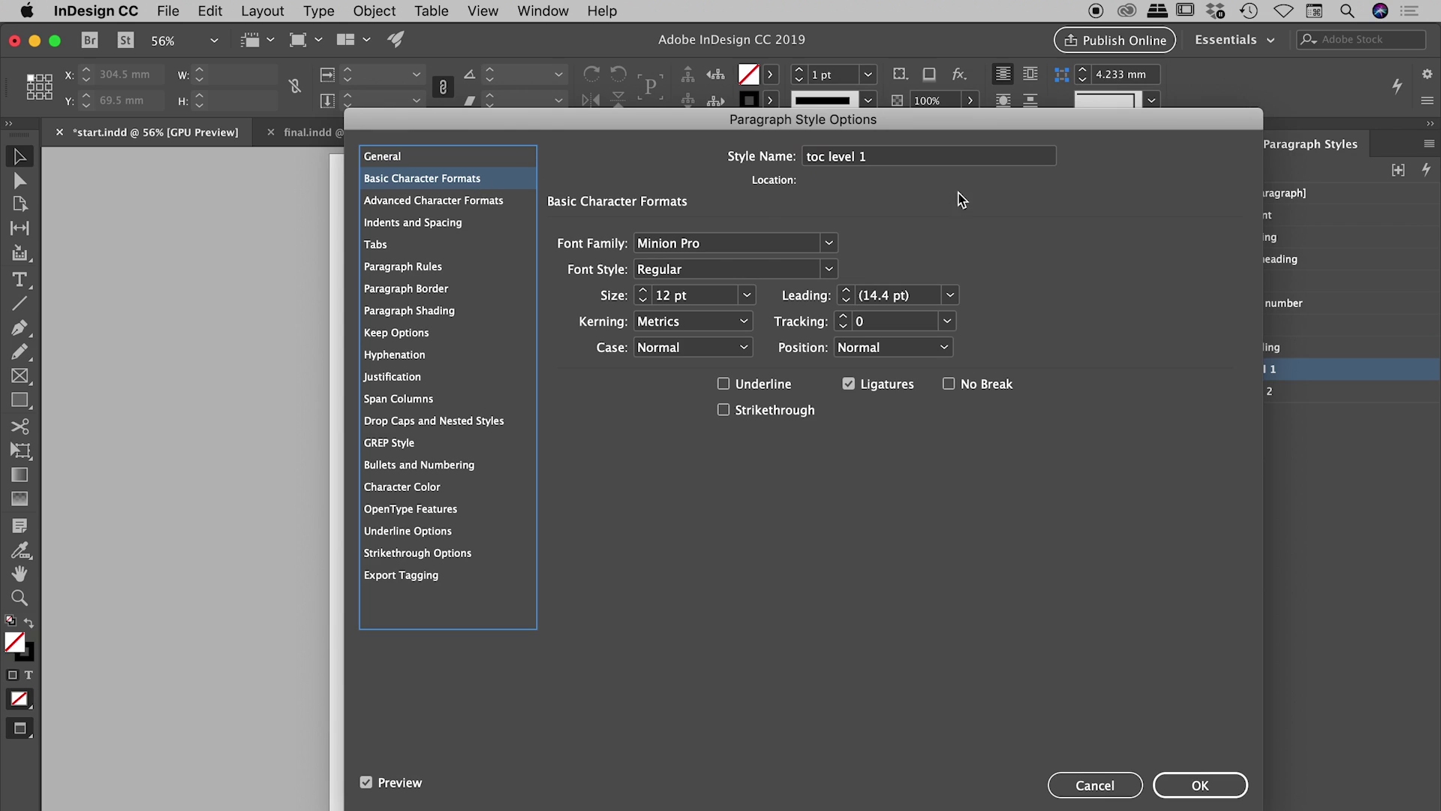
left_click(750, 245)
type("Myriad Pro")
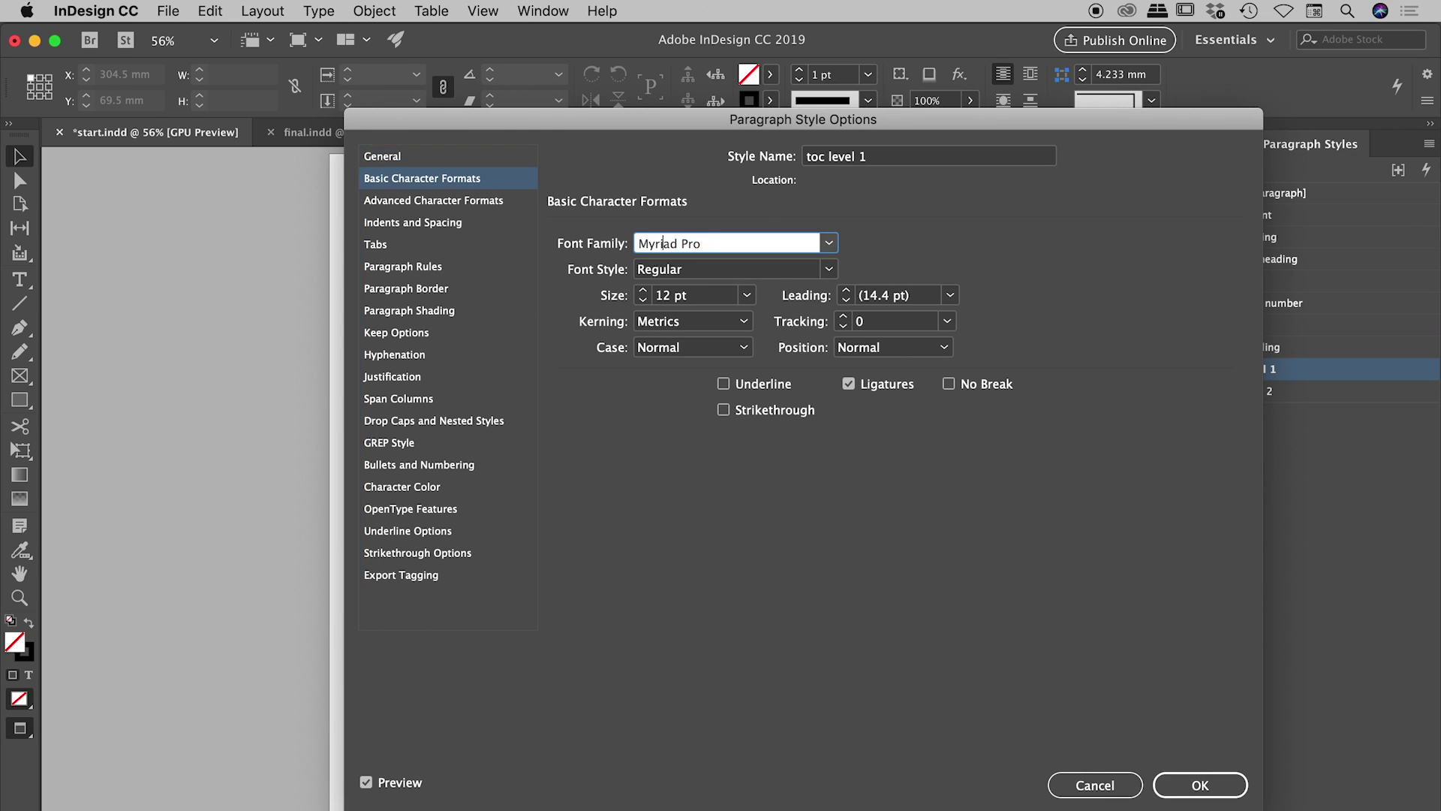
key("Tab")
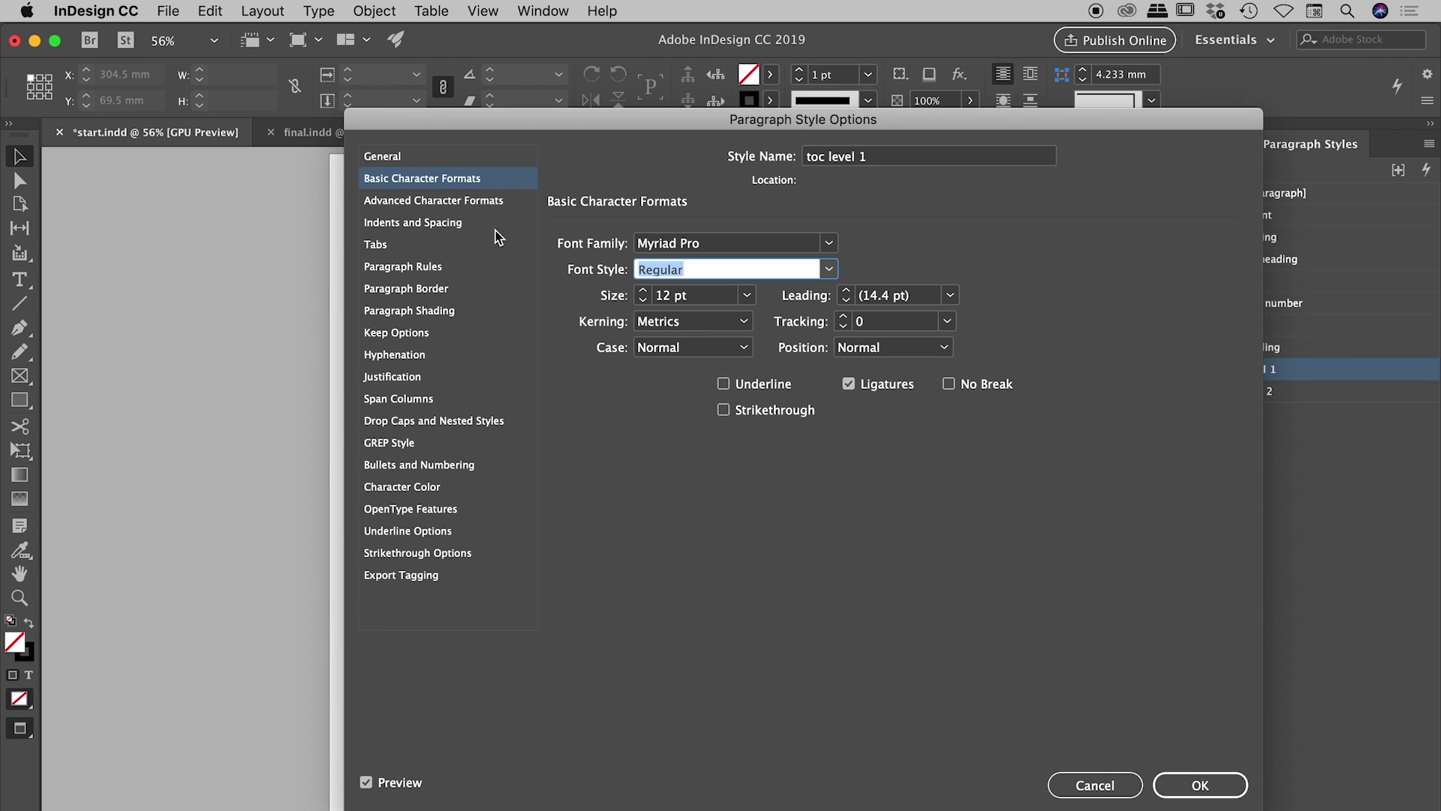
left_click(830, 269)
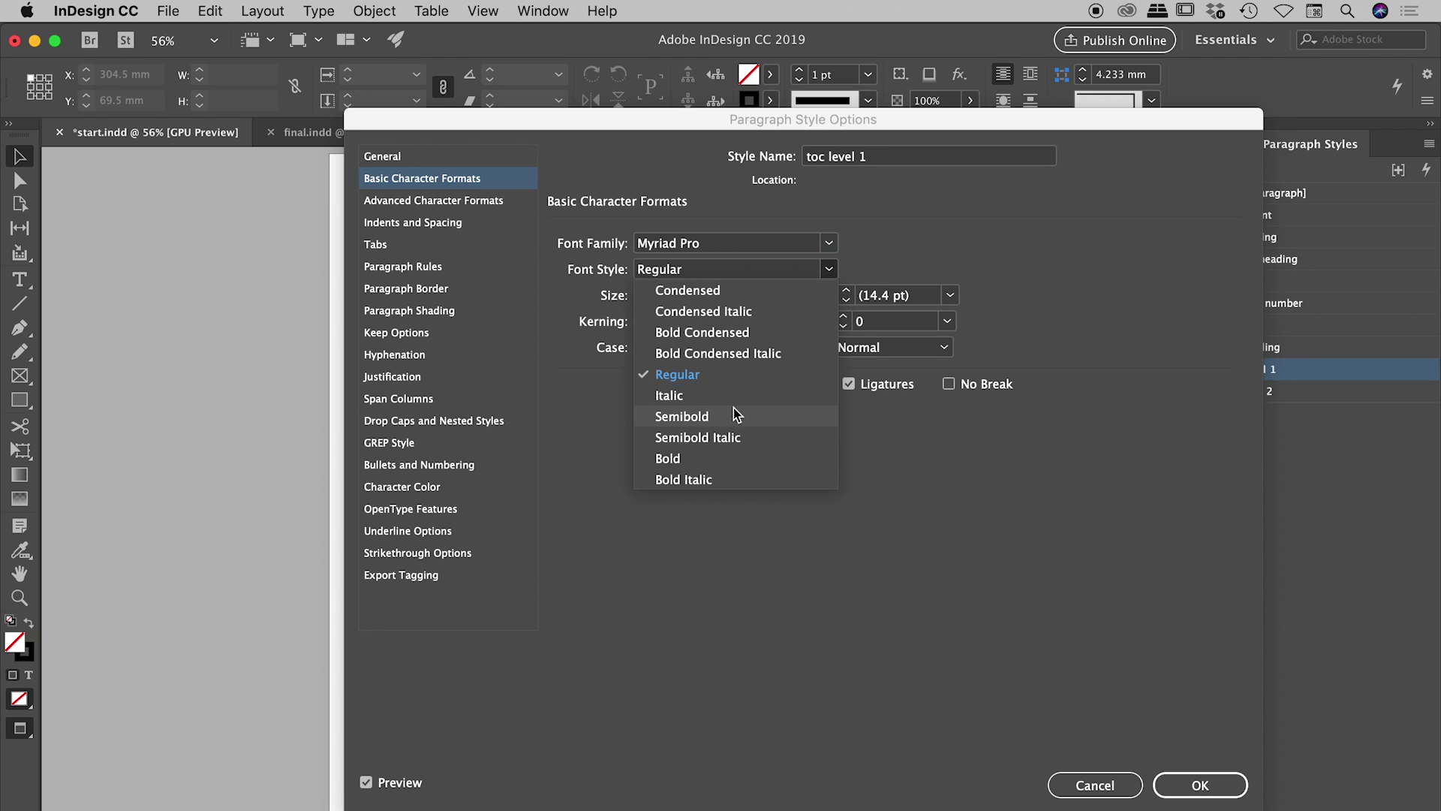
left_click(682, 416)
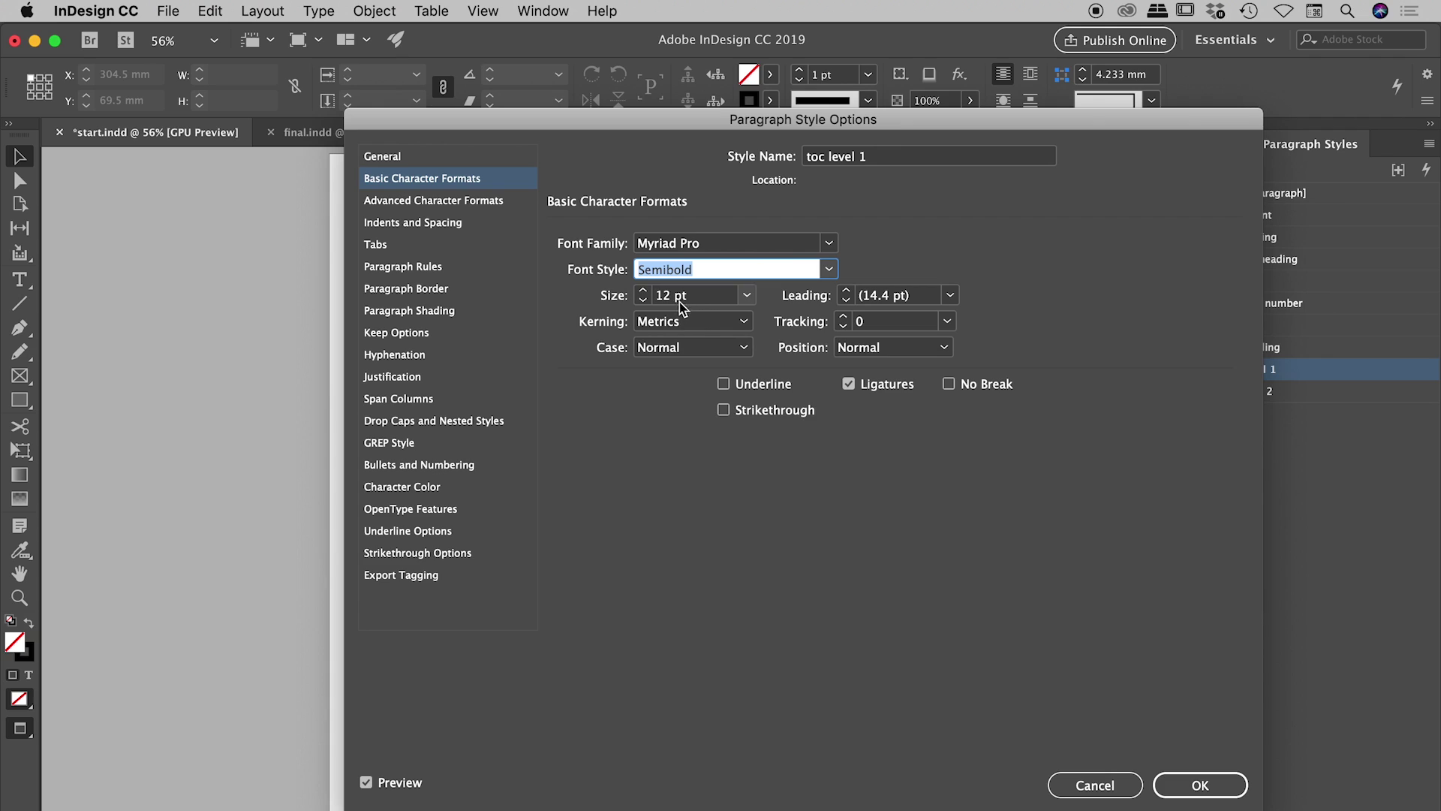
left_click(642, 290)
left_click(642, 289)
left_click(643, 289)
Step: Give the toc level 1 style 7 mm of space before, keeping the table of contents preview in view, and apply the style changes
left_click(444, 225)
left_click_drag(449, 119, 640, 127)
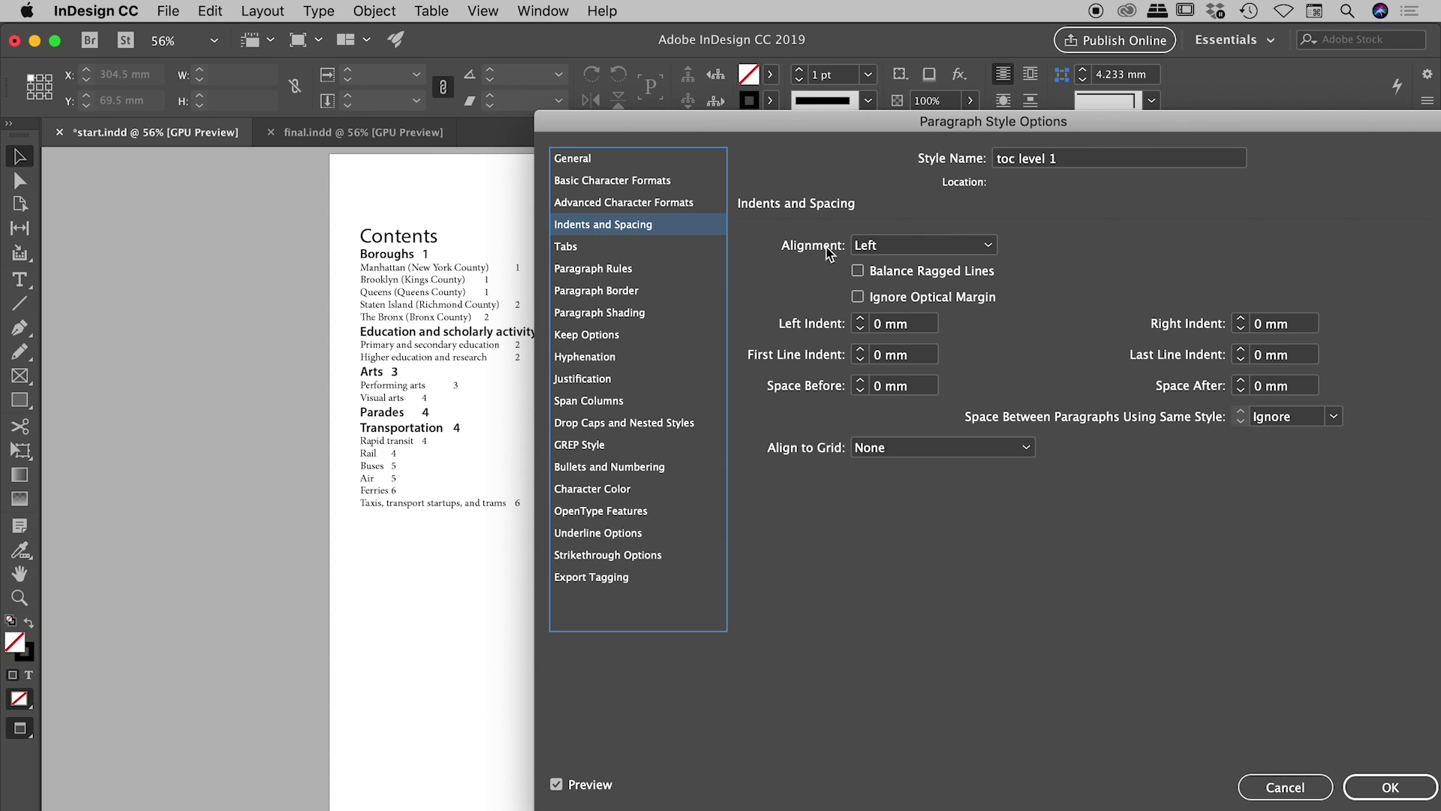
left_click(861, 381)
left_click(861, 380)
left_click(861, 381)
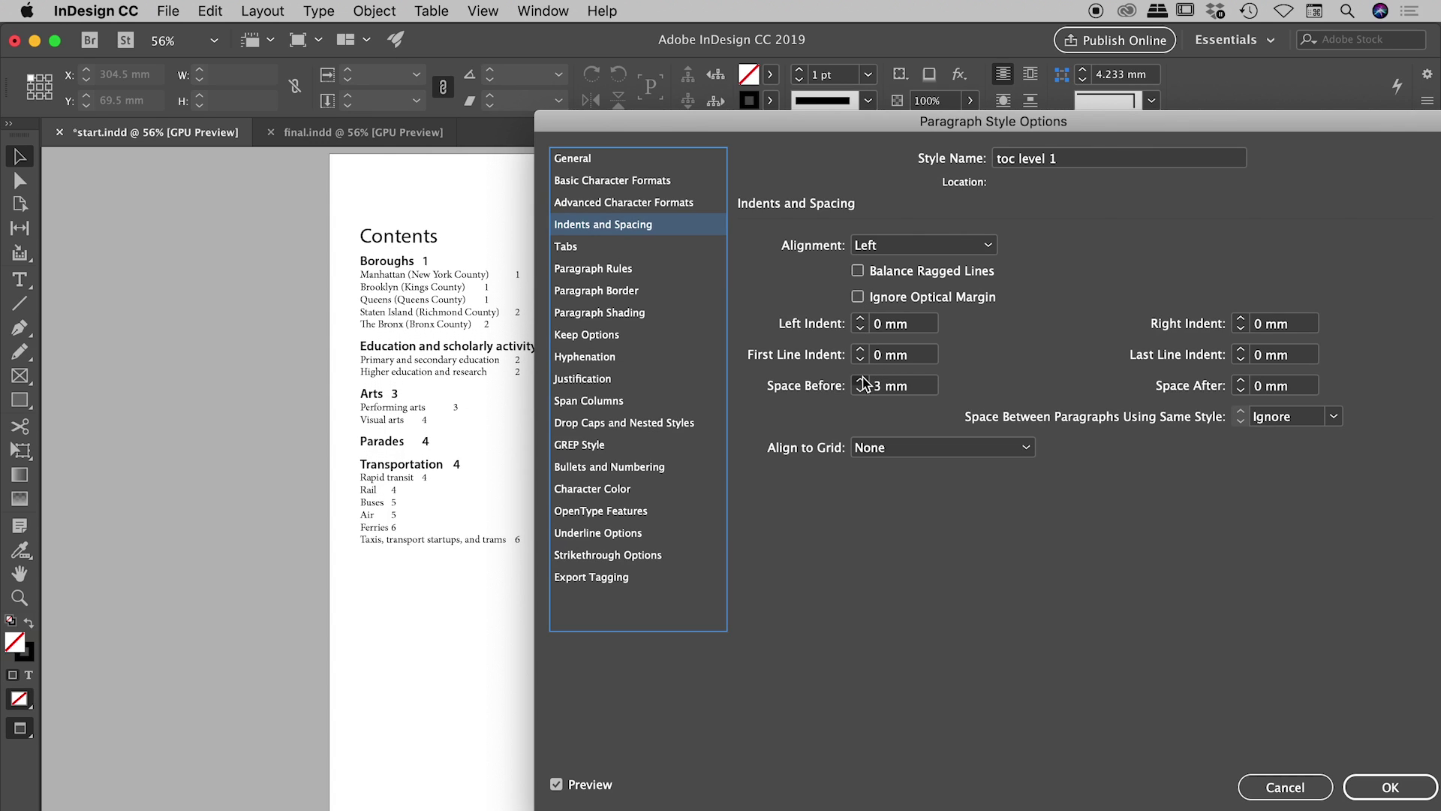
left_click(861, 380)
left_click(860, 381)
left_click(860, 380)
left_click(861, 381)
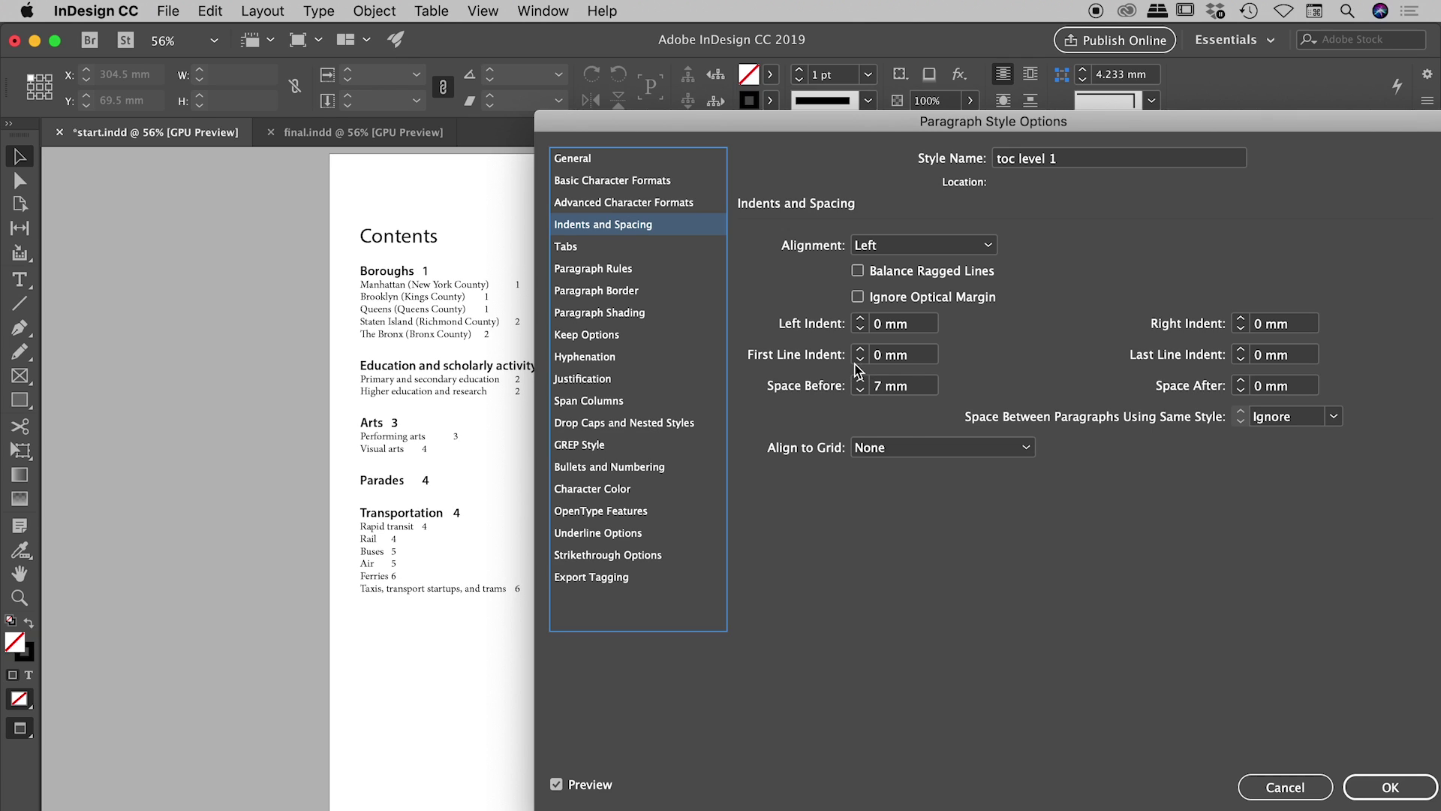
left_click(1389, 786)
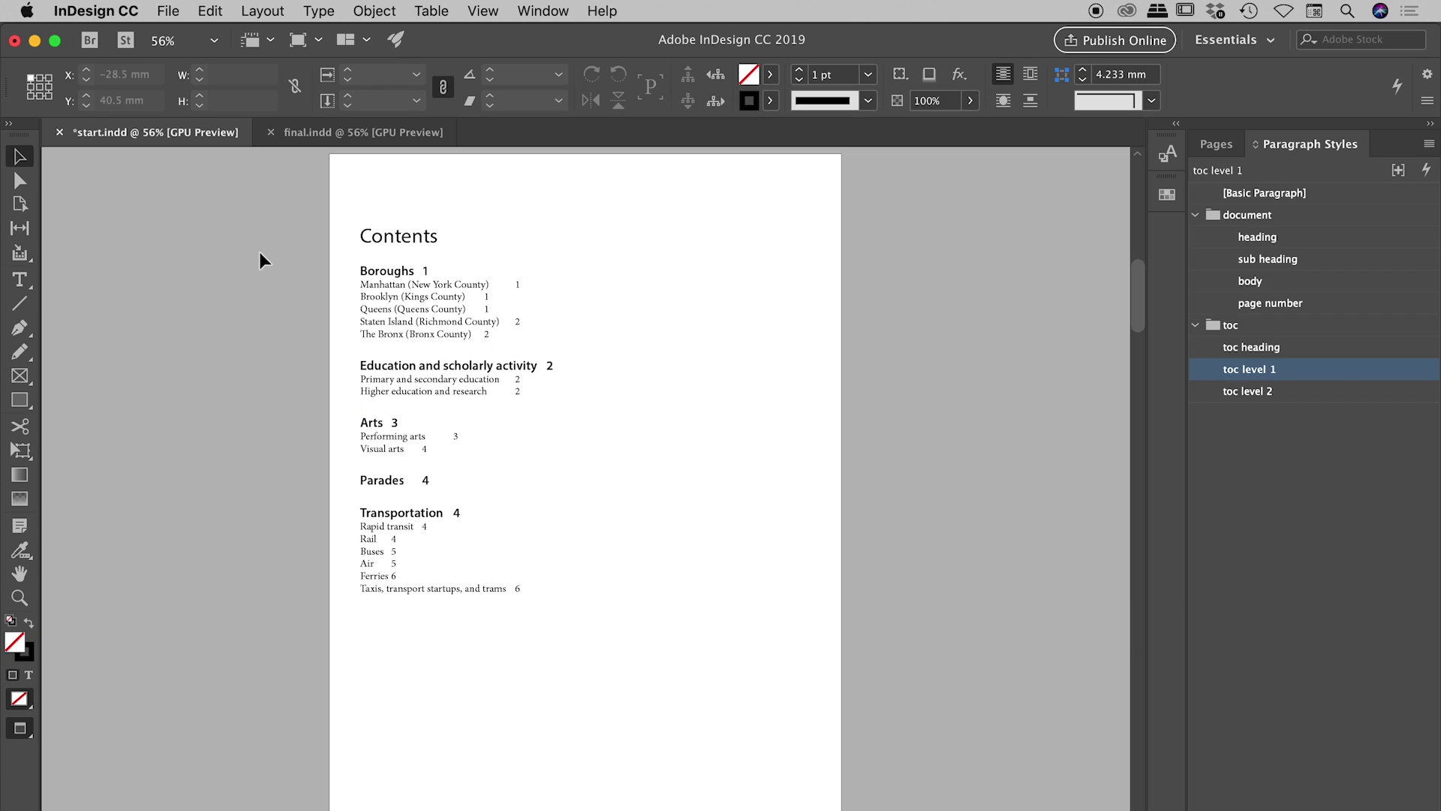
Step: Set the toc level 2 style to Myriad Pro Regular at 13 pt
double_click(1317, 392)
left_click(651, 181)
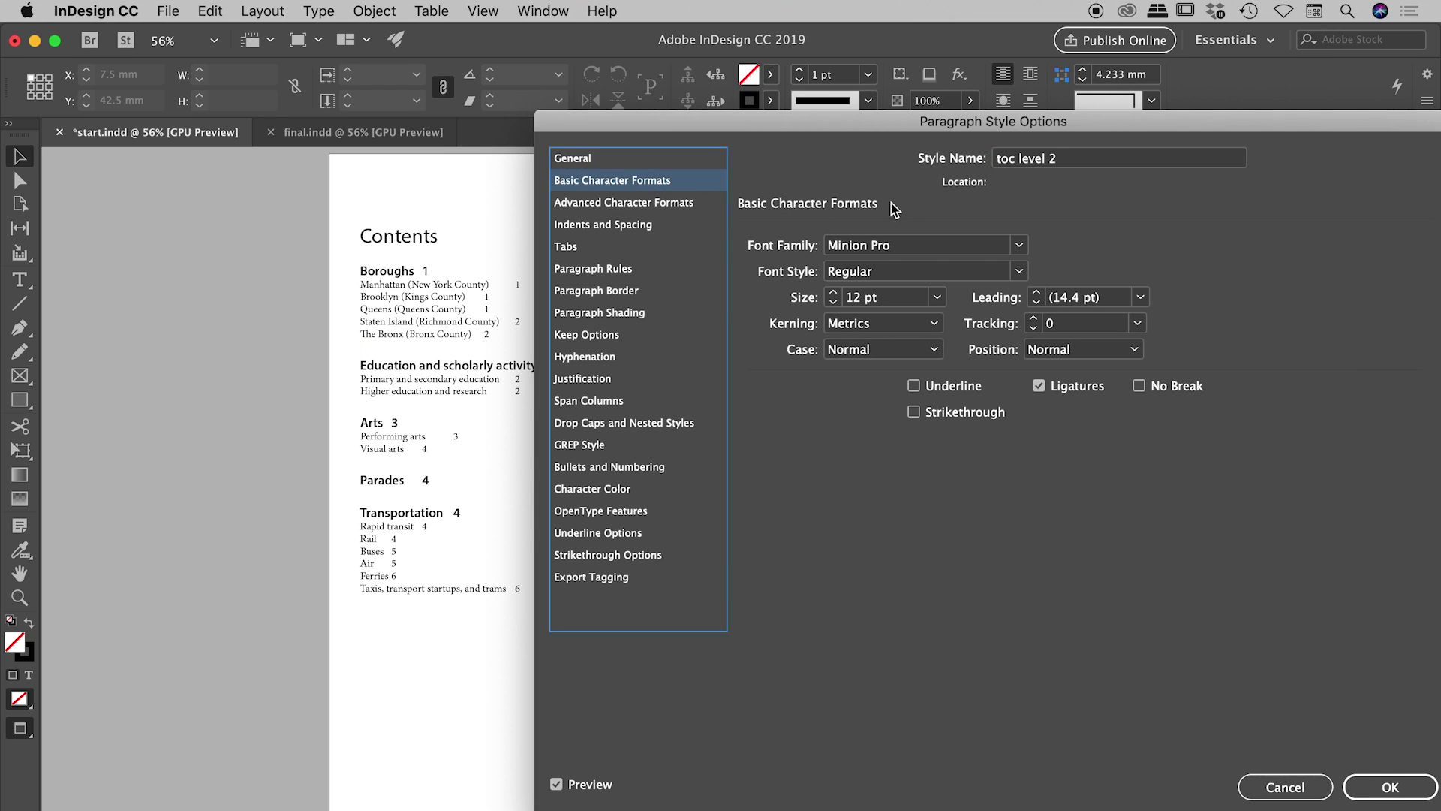
left_click(893, 247)
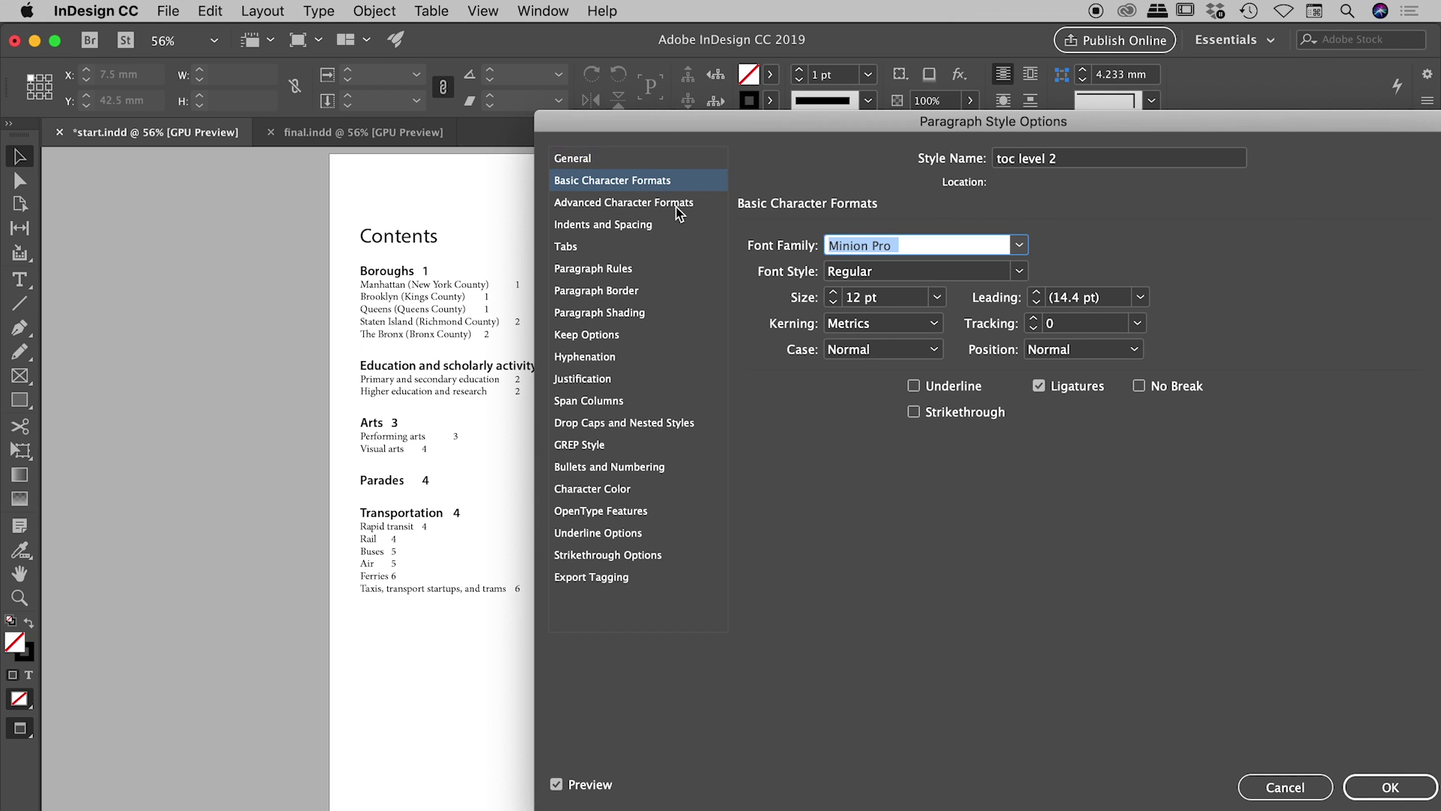
type("Myriad Pro")
key("Tab")
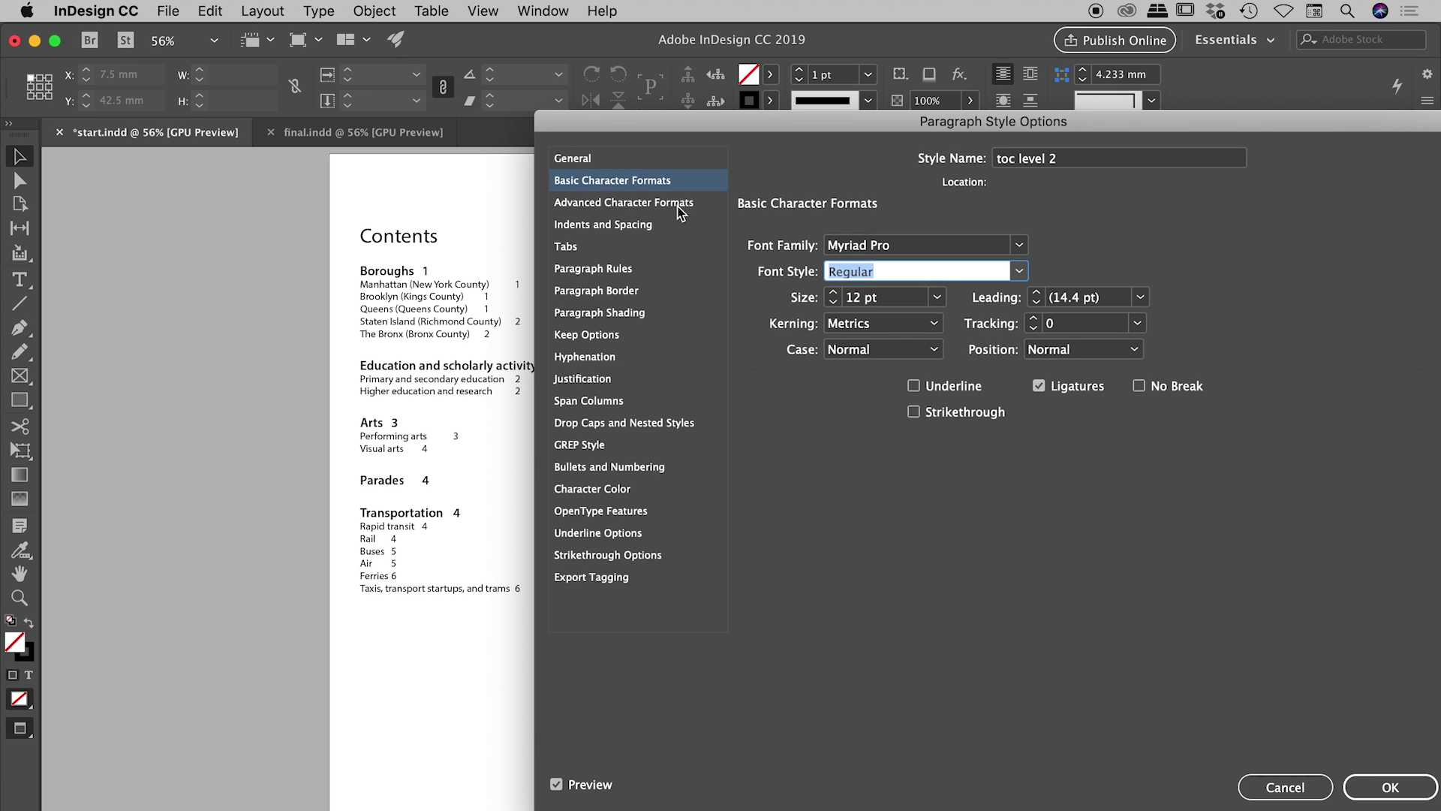
left_click(834, 293)
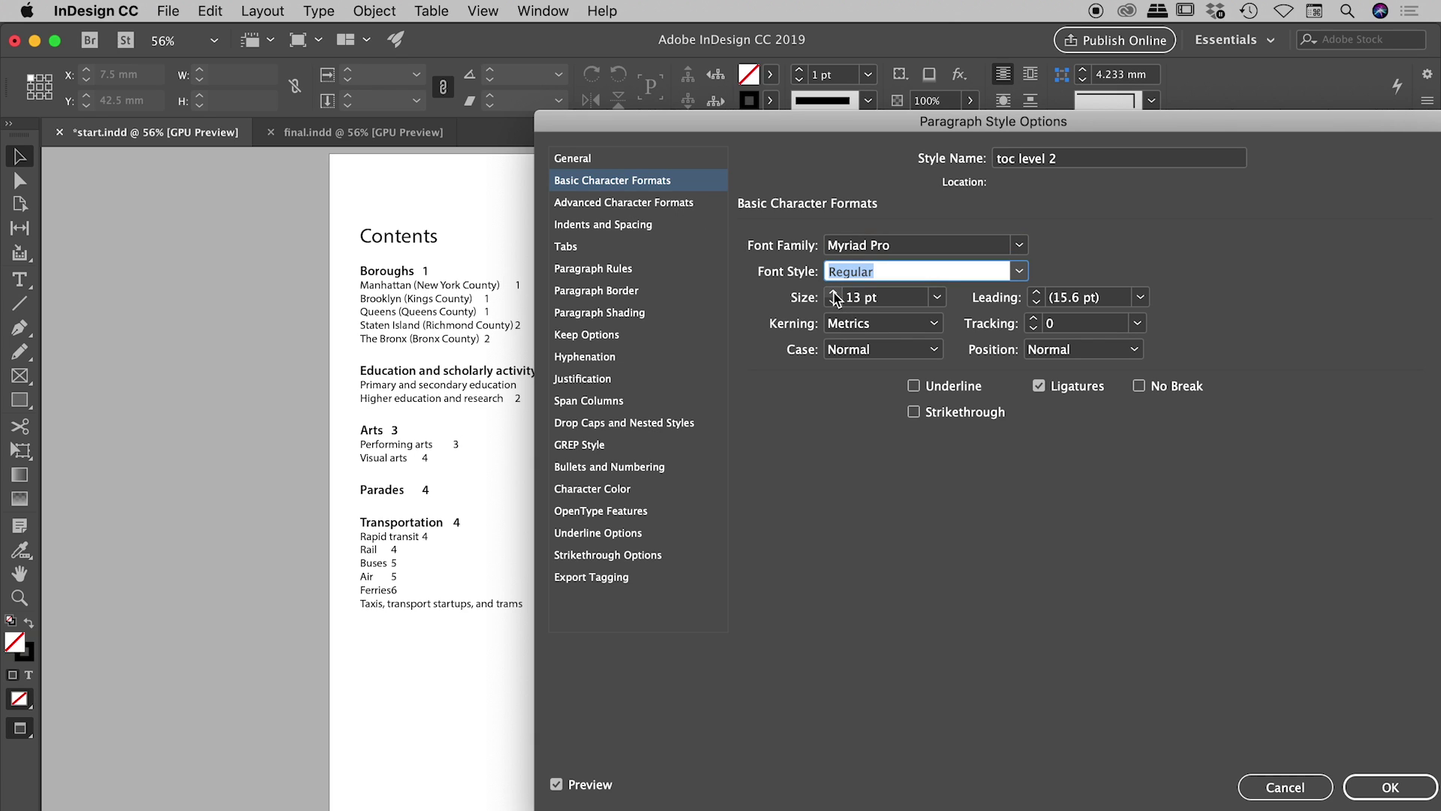
Step: Give the toc level 2 style 2 mm of space before and apply the style changes
left_click(612, 227)
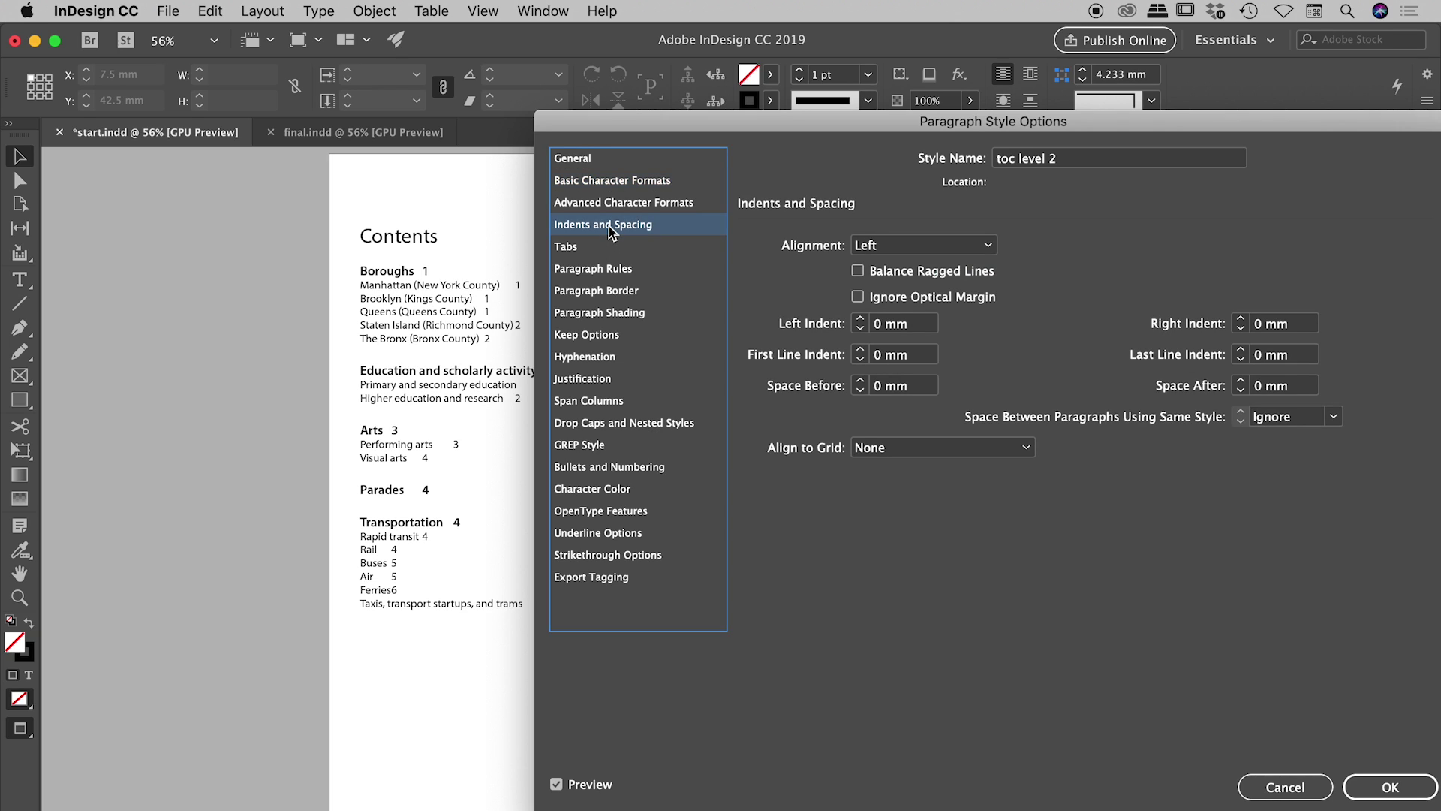
left_click(860, 380)
left_click(860, 379)
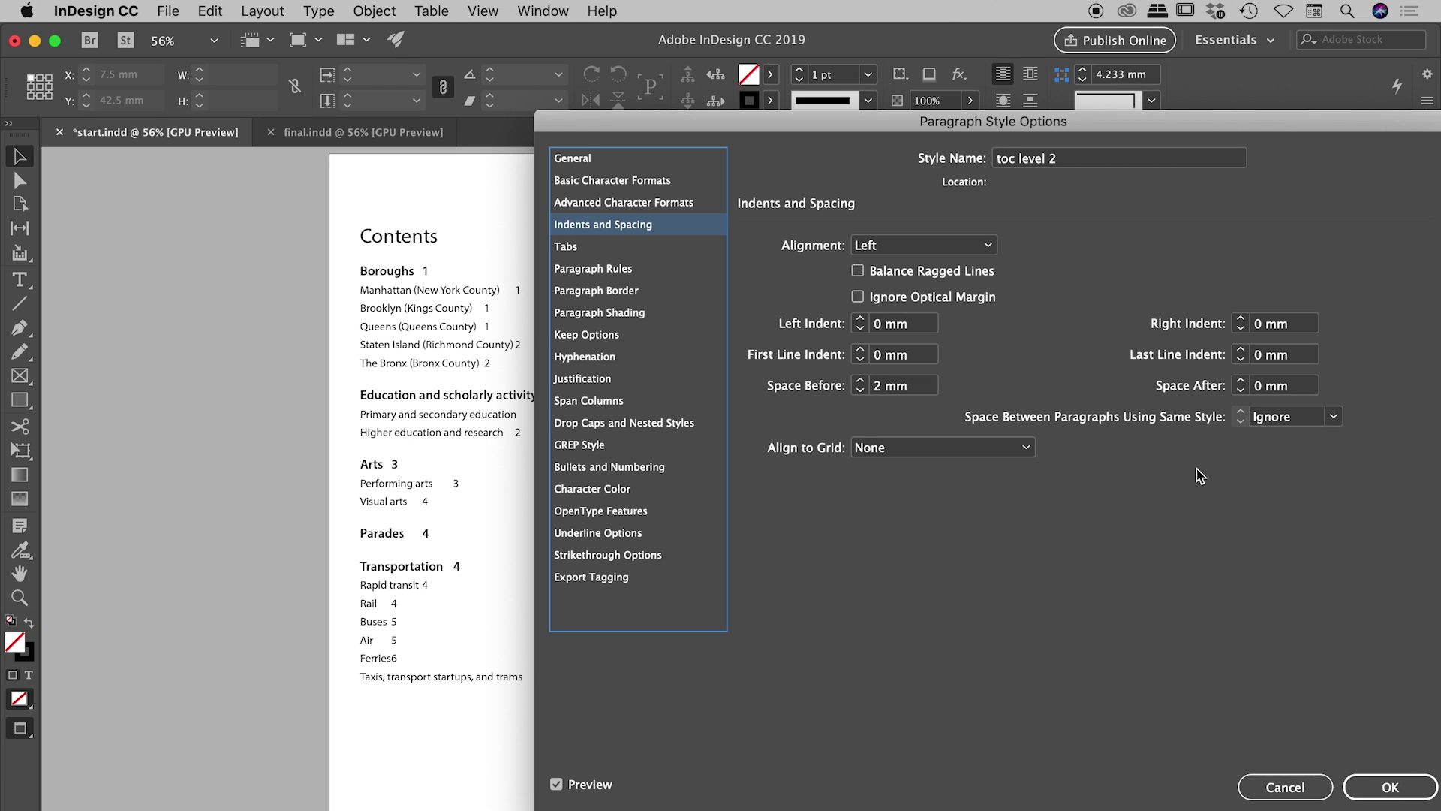
left_click(1390, 786)
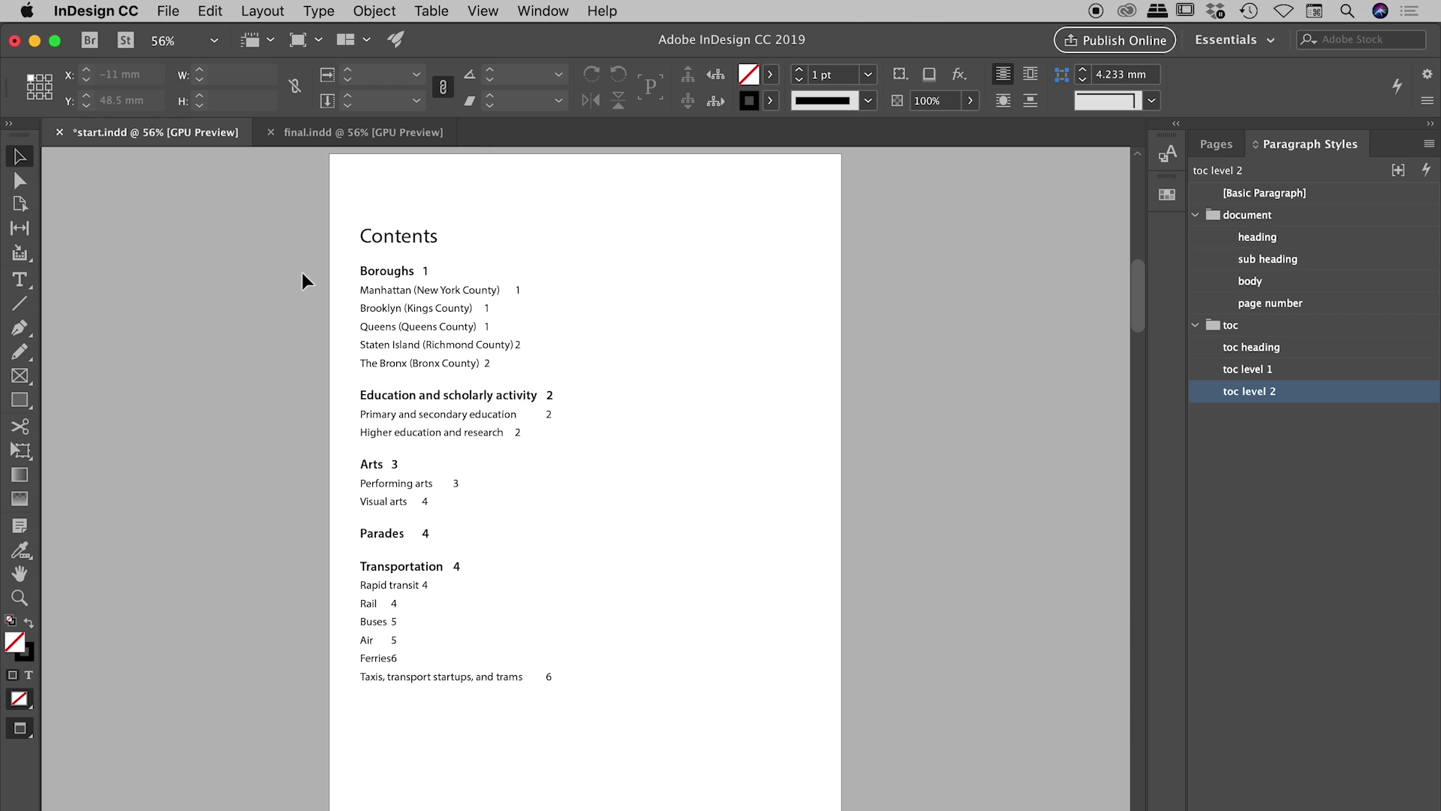
Step: Check how final.indd indents its second-level entries and set the left indent of toc level 2 in start.indd to 12 mm
left_click(339, 139)
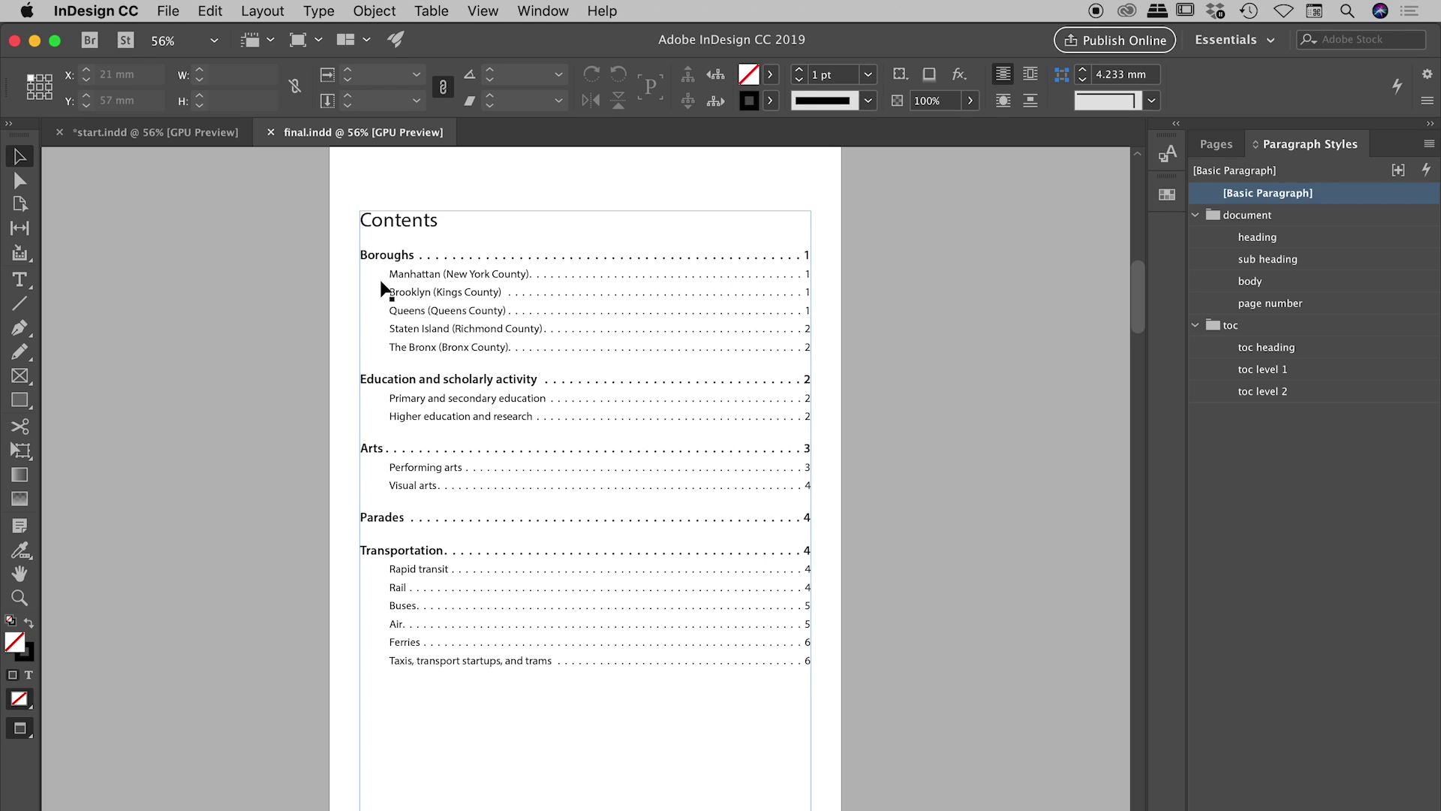
left_click(159, 132)
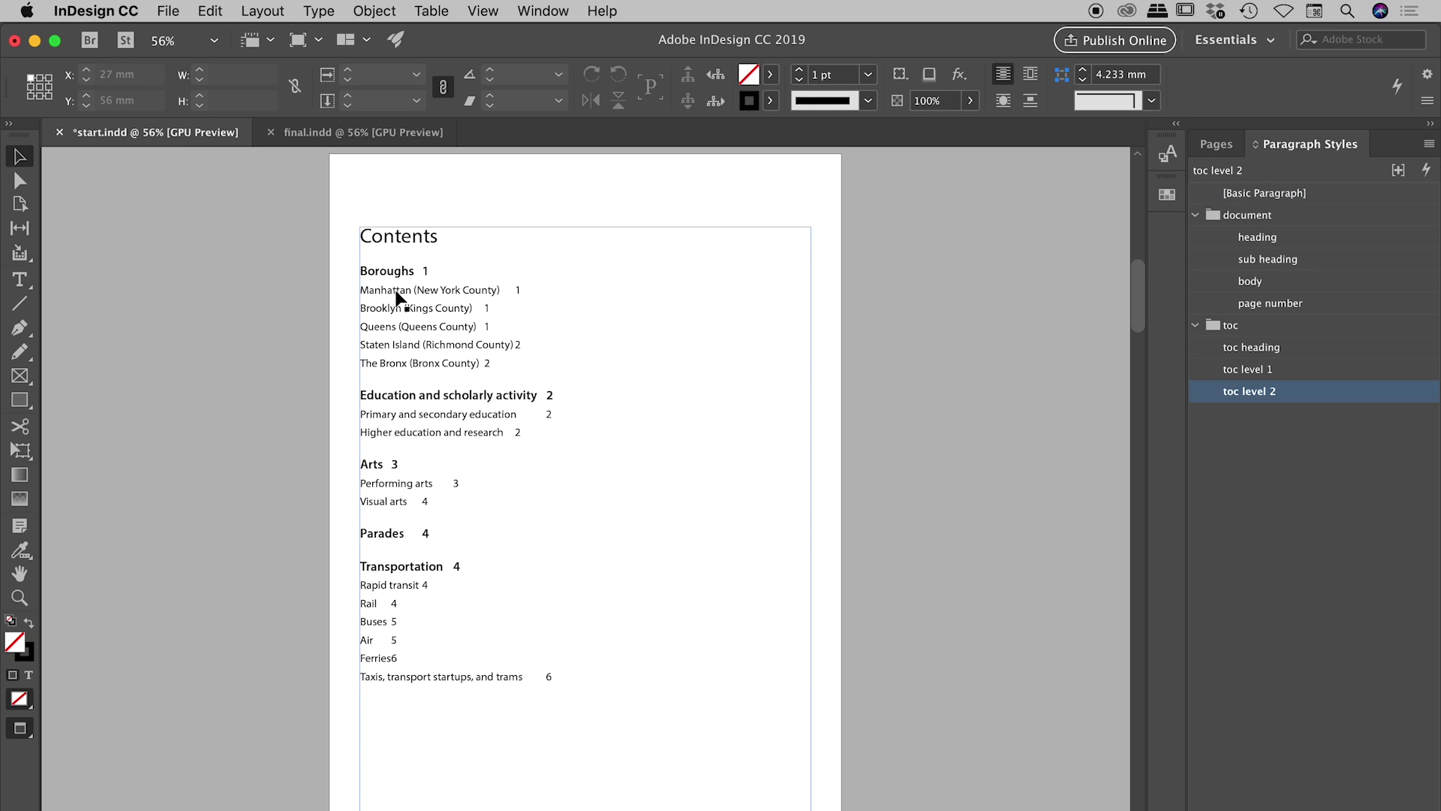
double_click(1335, 393)
left_click(615, 227)
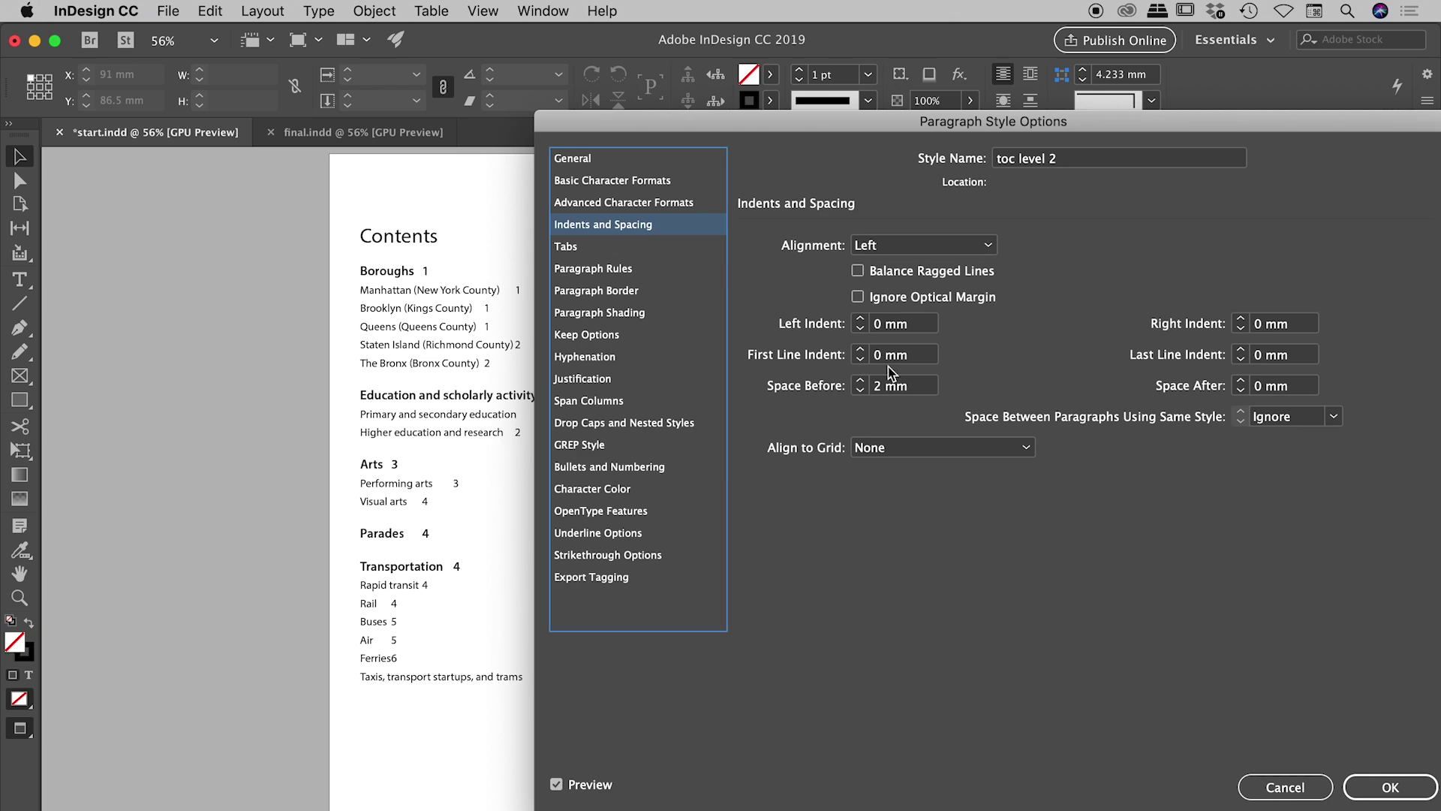
left_click(903, 325)
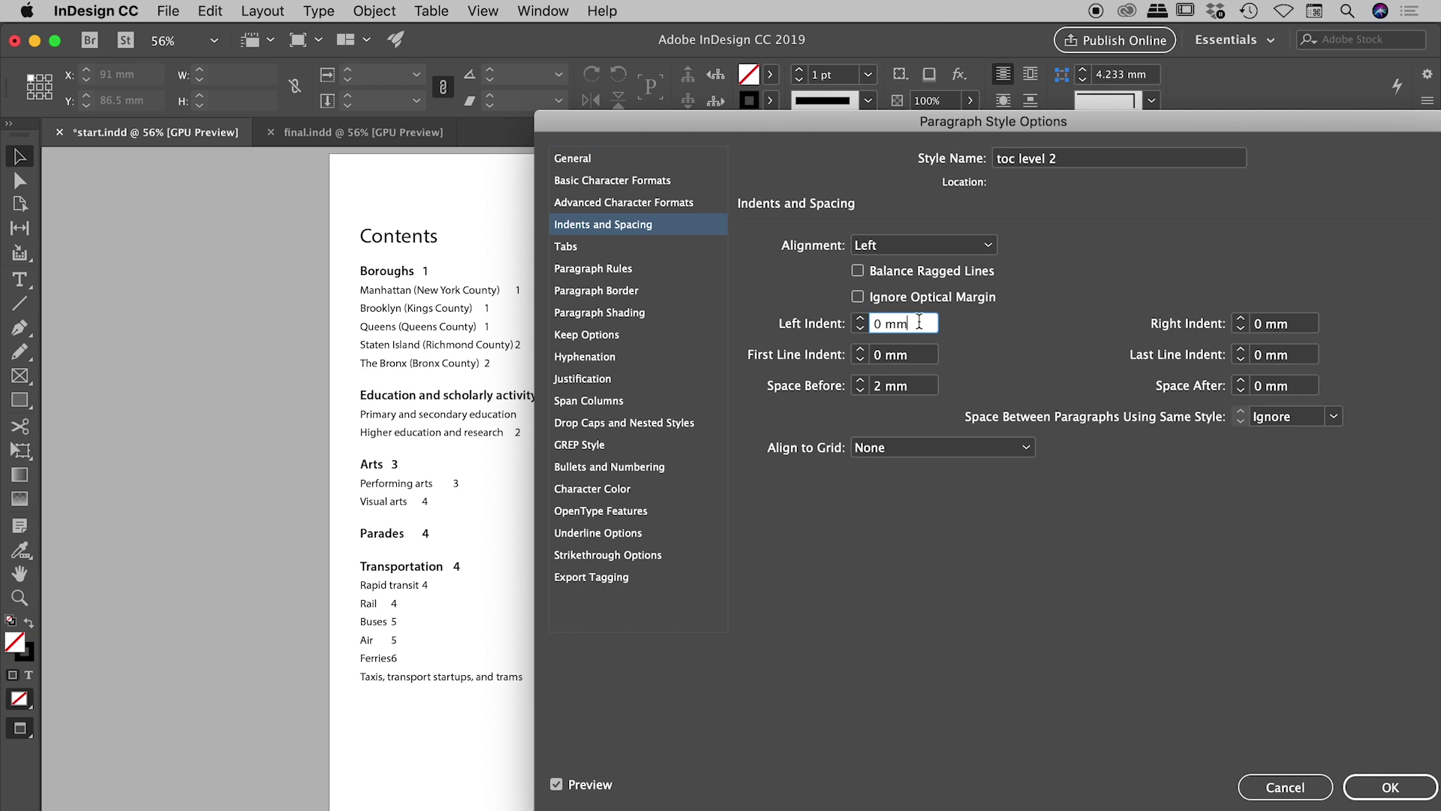
key("shift+Up")
key("Up")
key("Up")
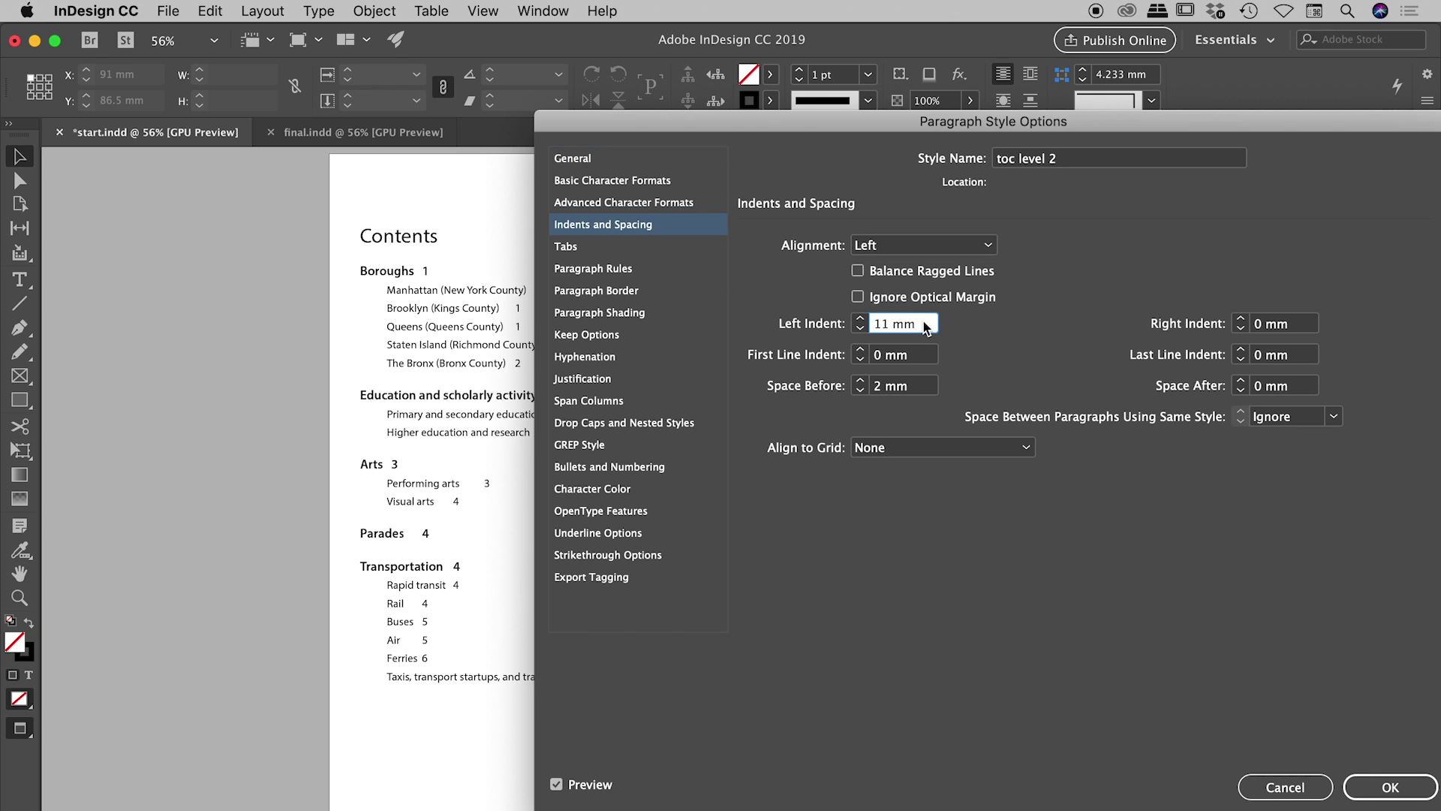
left_click(1390, 786)
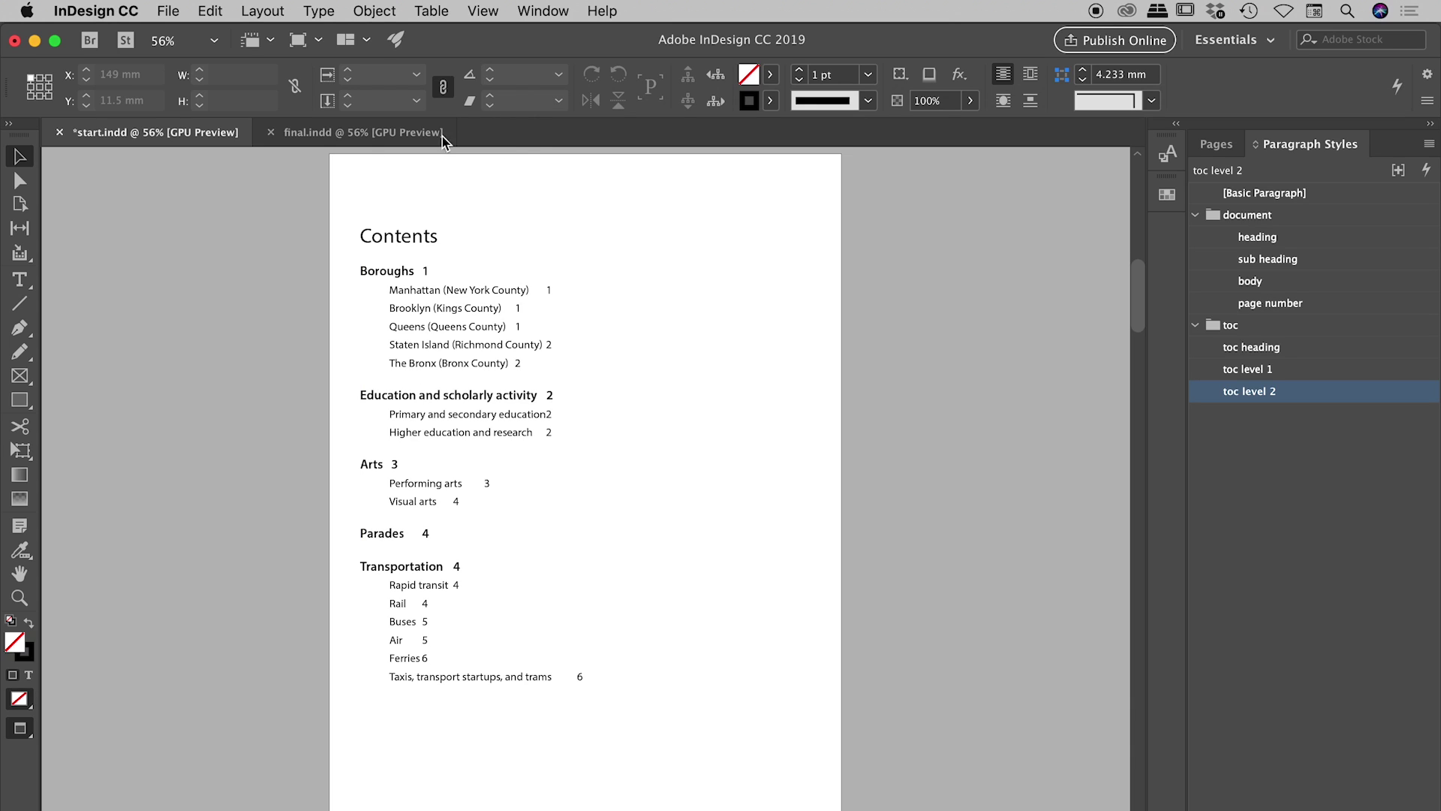
Step: Compare the leaders and page number alignment of the table of contents in final.indd with those in start.indd
left_click(364, 132)
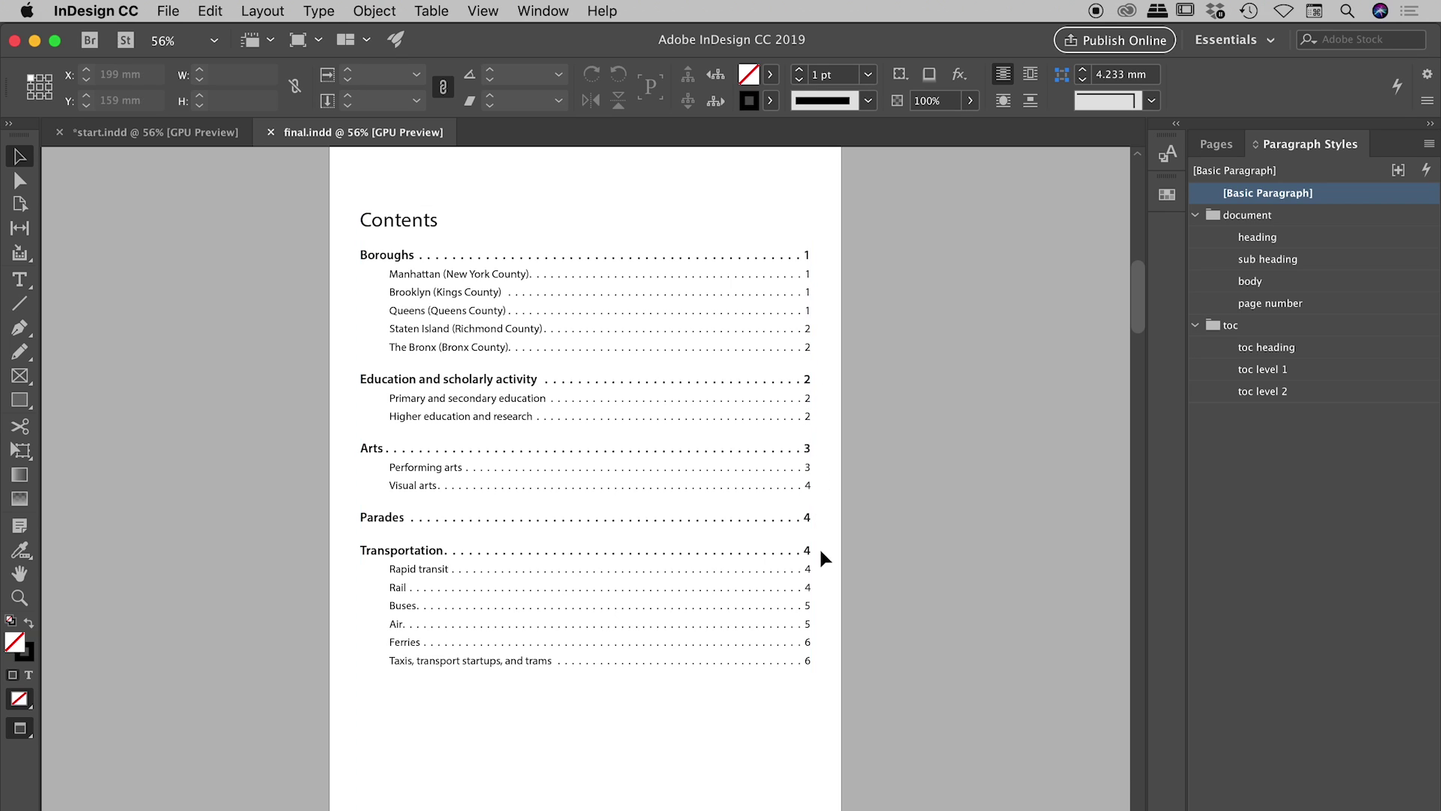
left_click(157, 132)
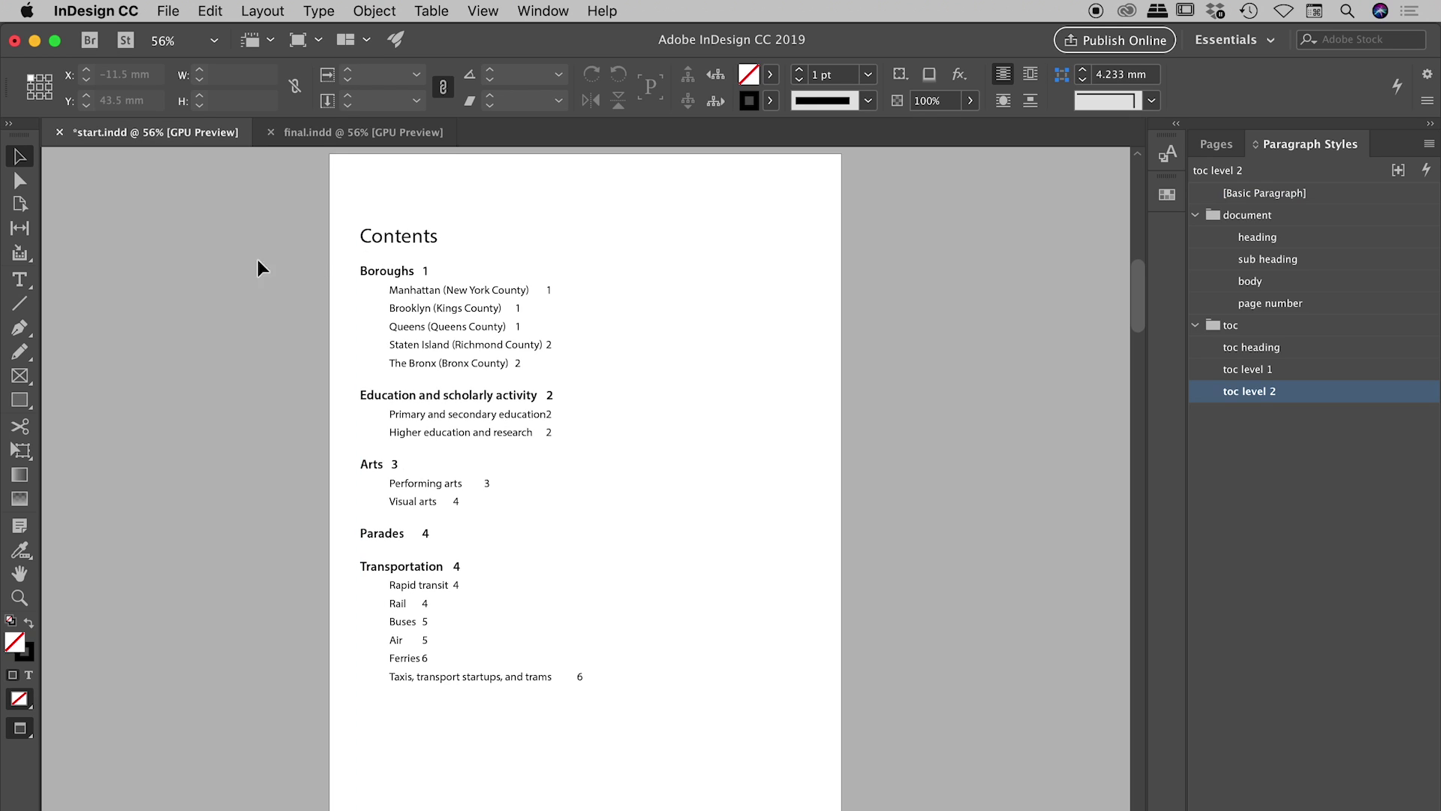
Step: Select the Contents text frame in start.indd and update its table of contents
left_click(261, 11)
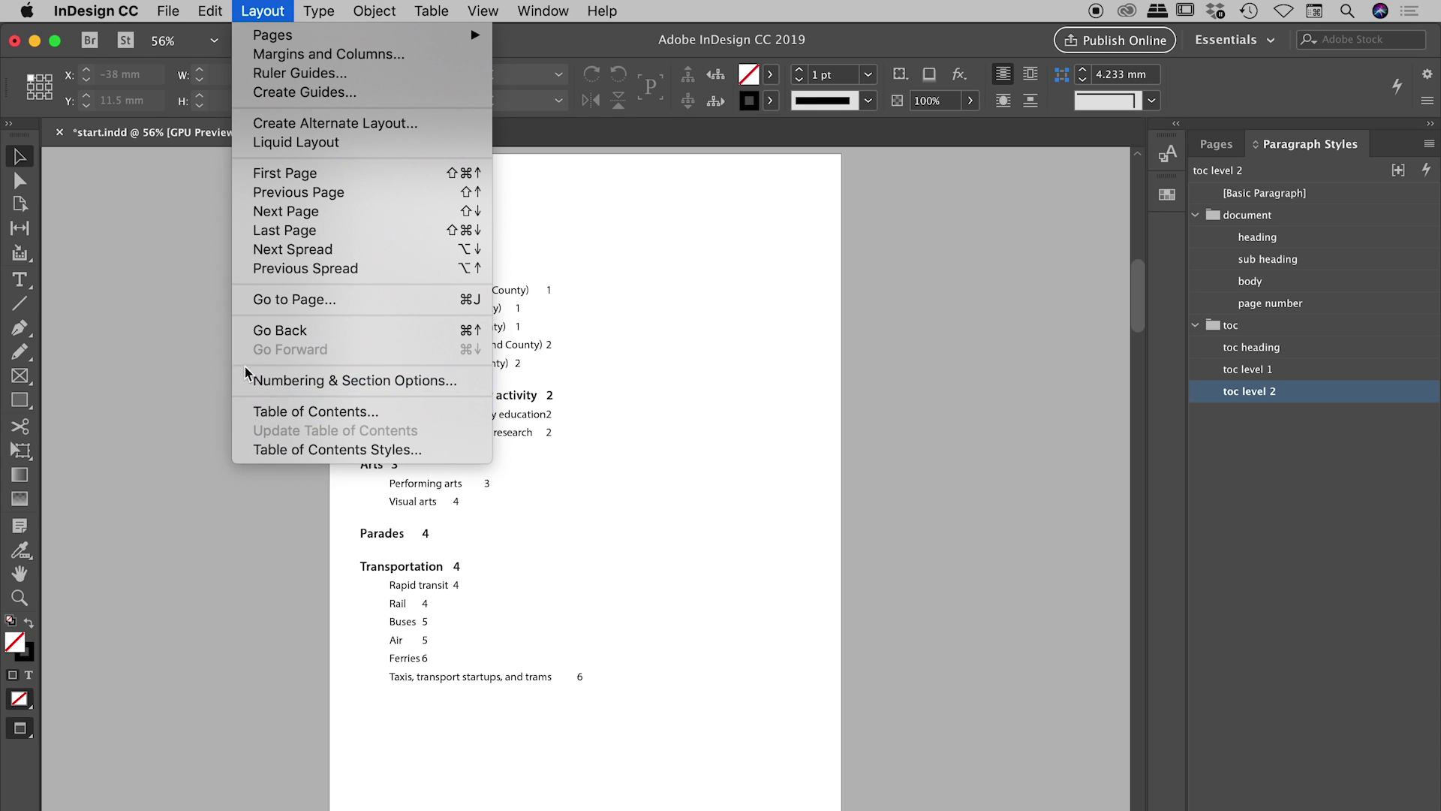
left_click(164, 320)
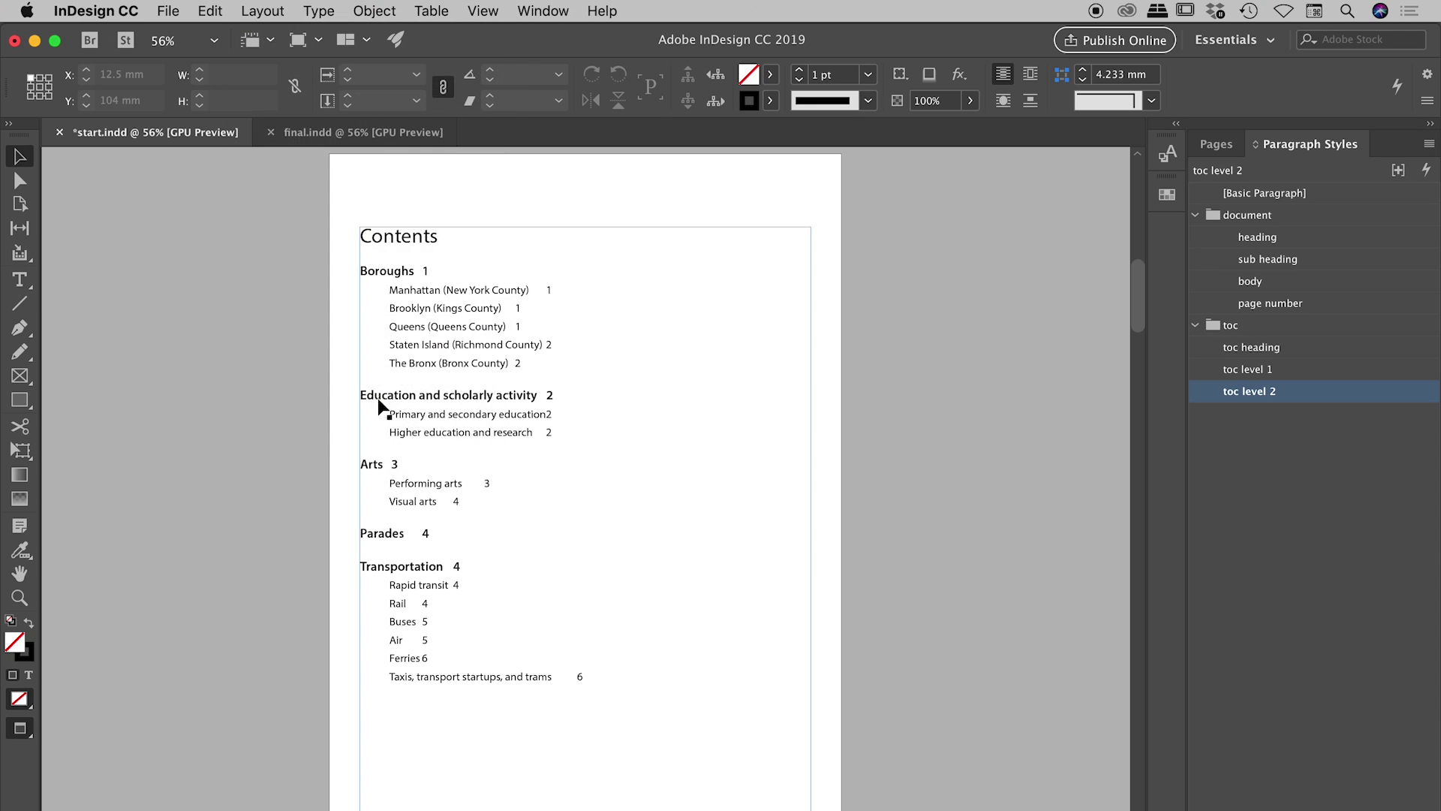
left_click(405, 304)
left_click(264, 9)
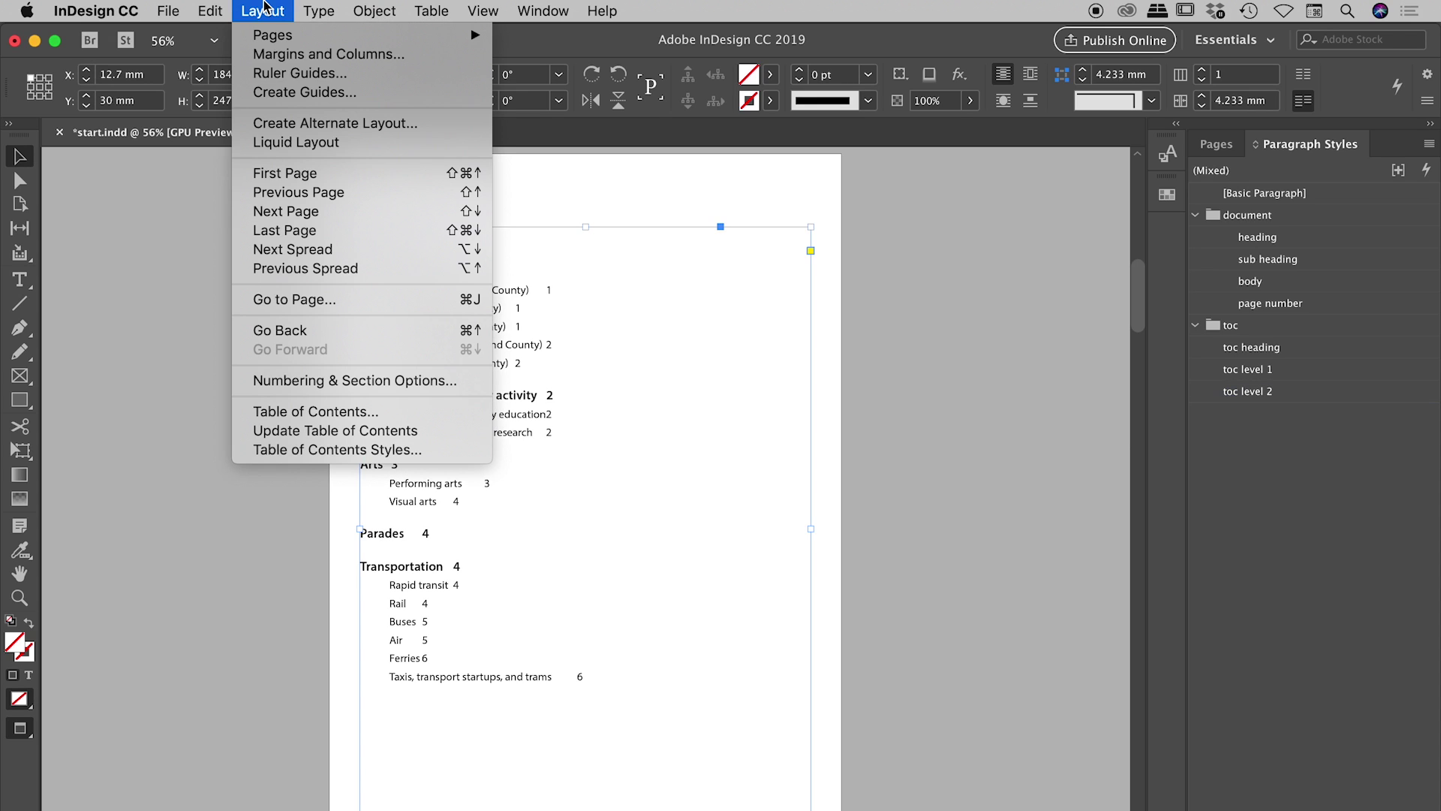
left_click(315, 431)
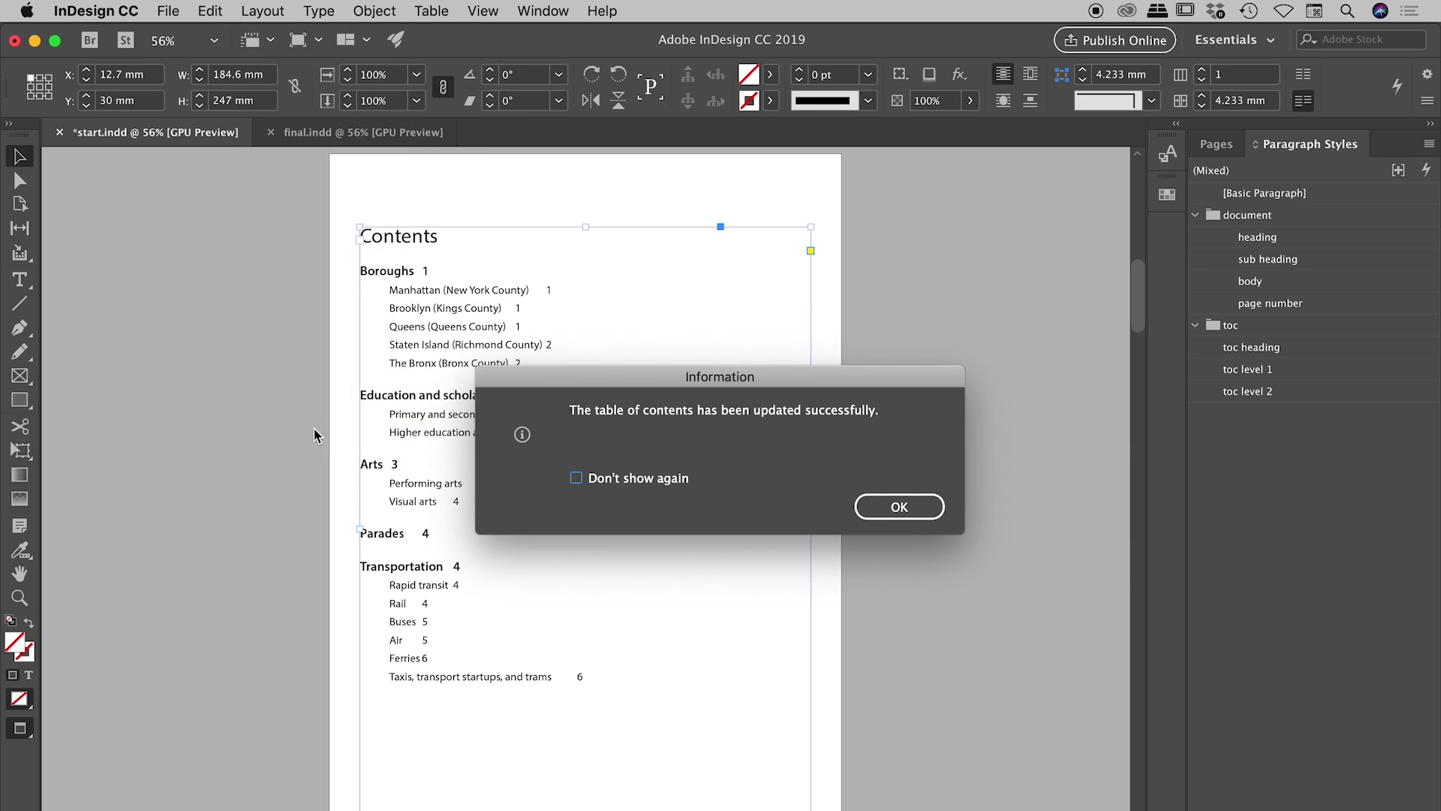
left_click(890, 511)
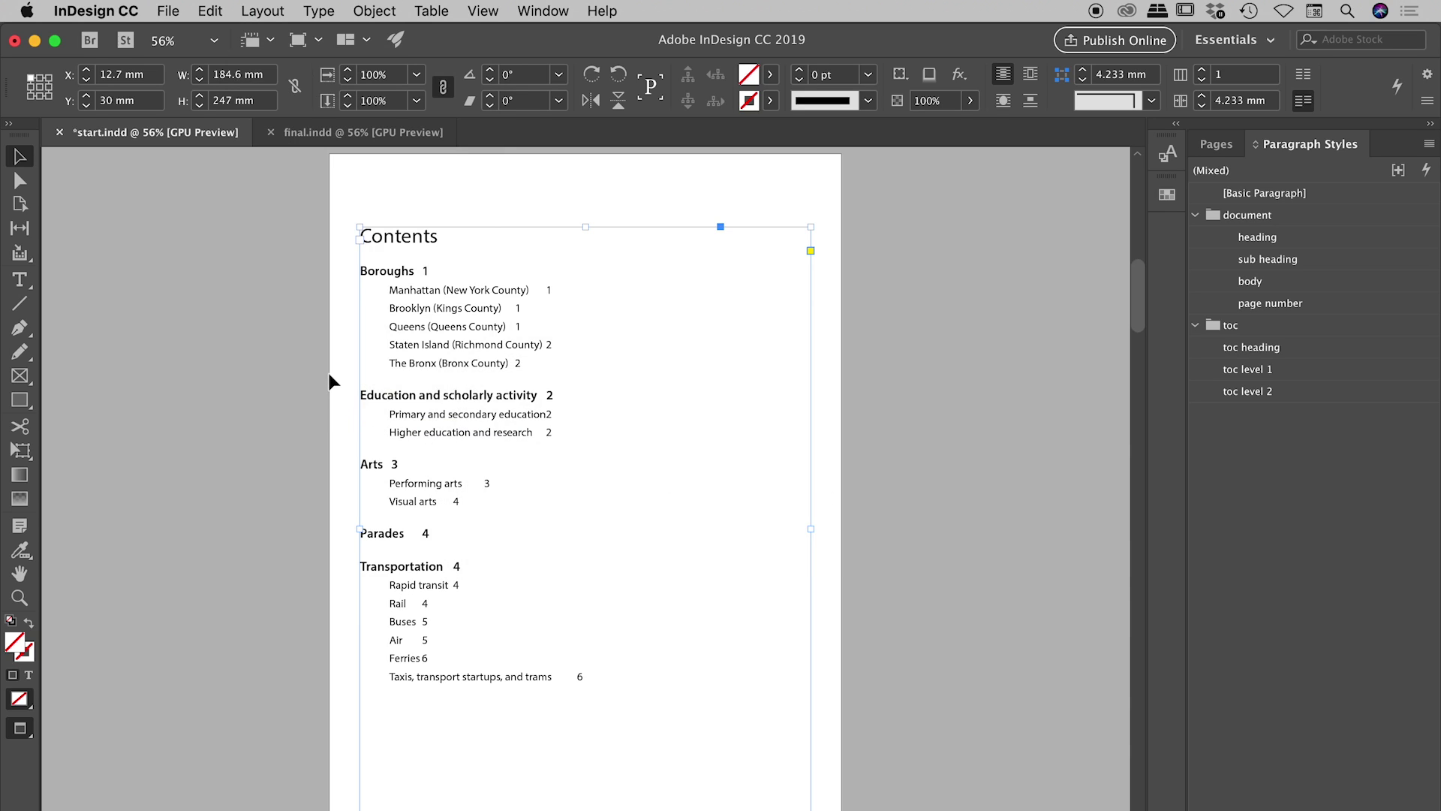
Step: Set the heading style's separator between entry and number to a Right Indent Tab (^y) and update the table of contents
left_click(255, 9)
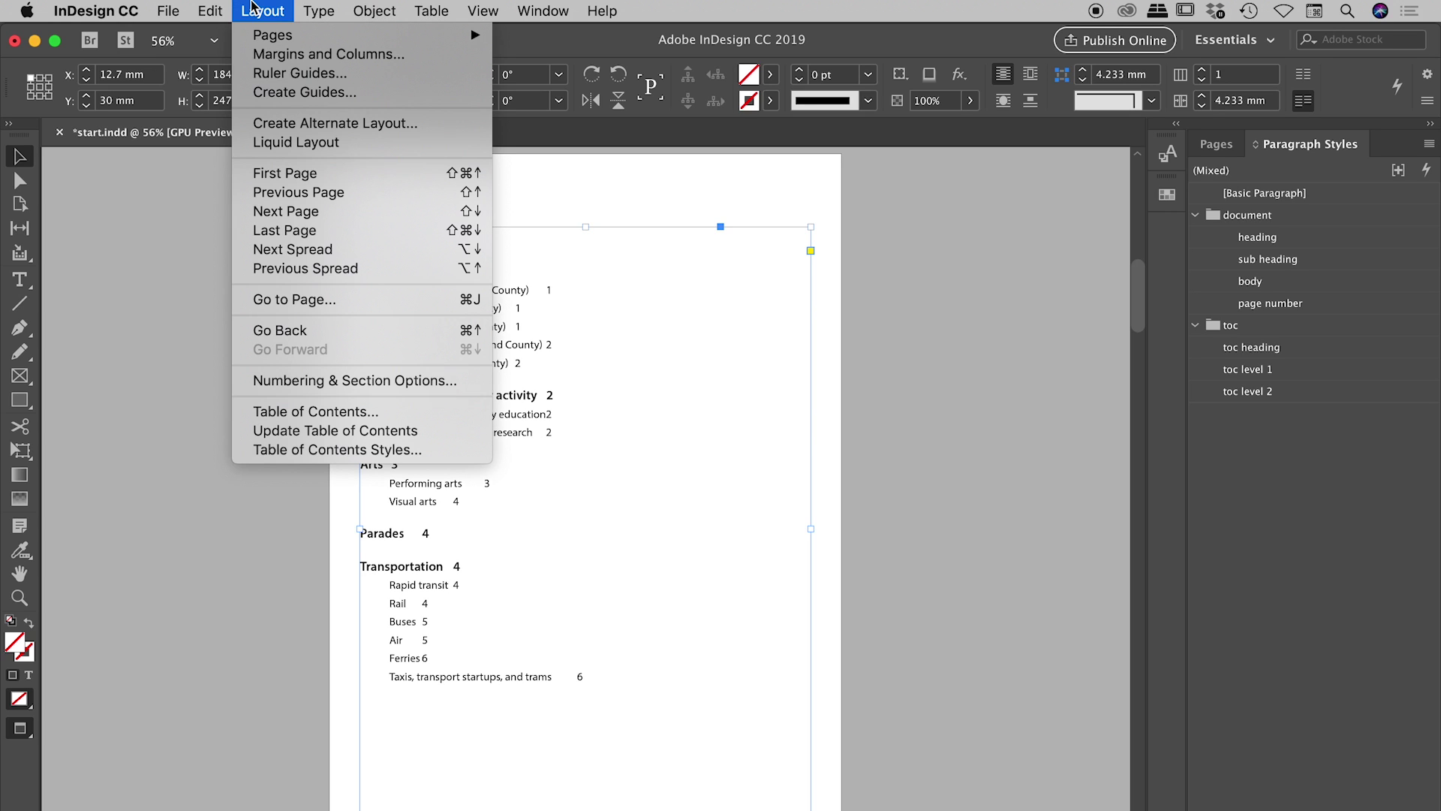
left_click(294, 411)
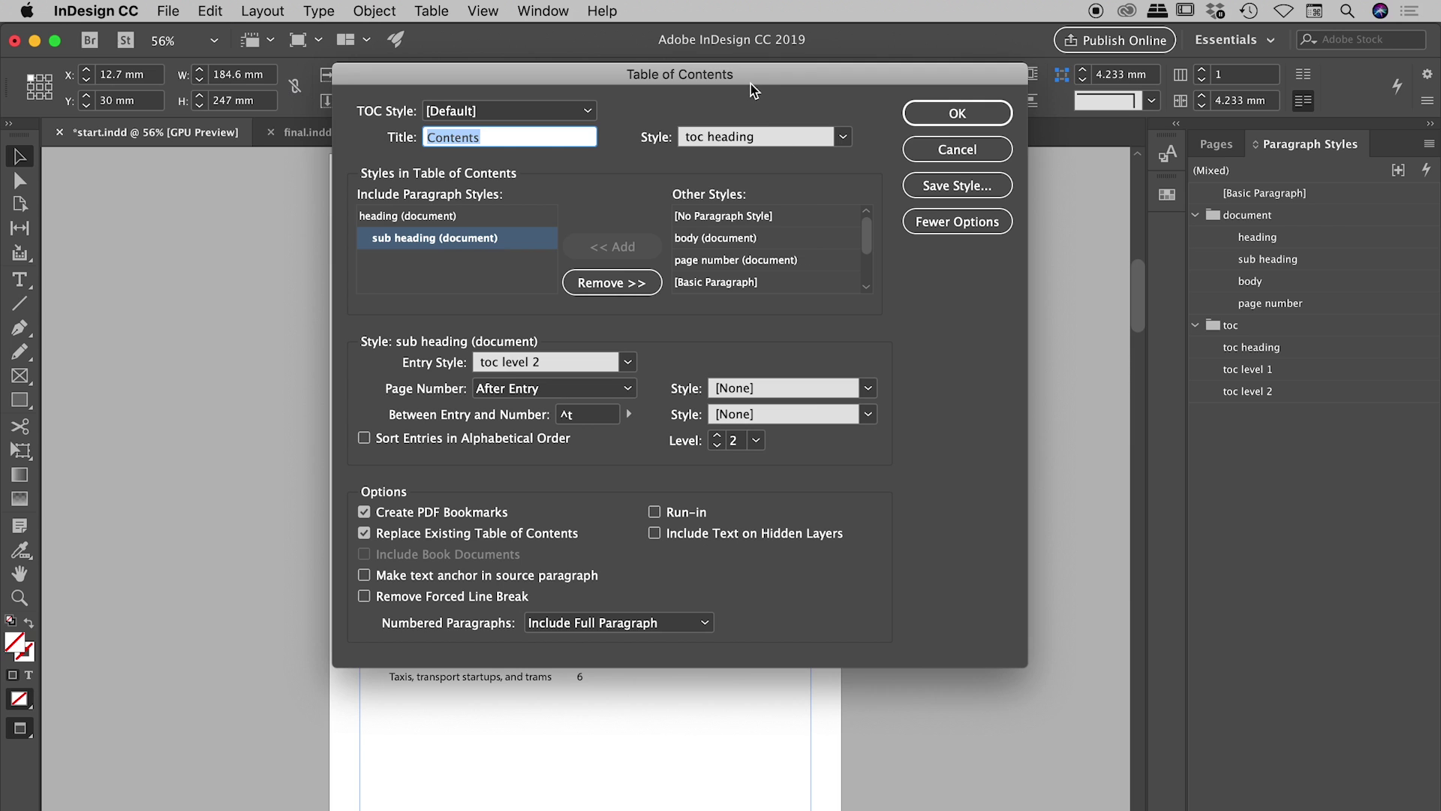
left_click_drag(737, 78, 1051, 391)
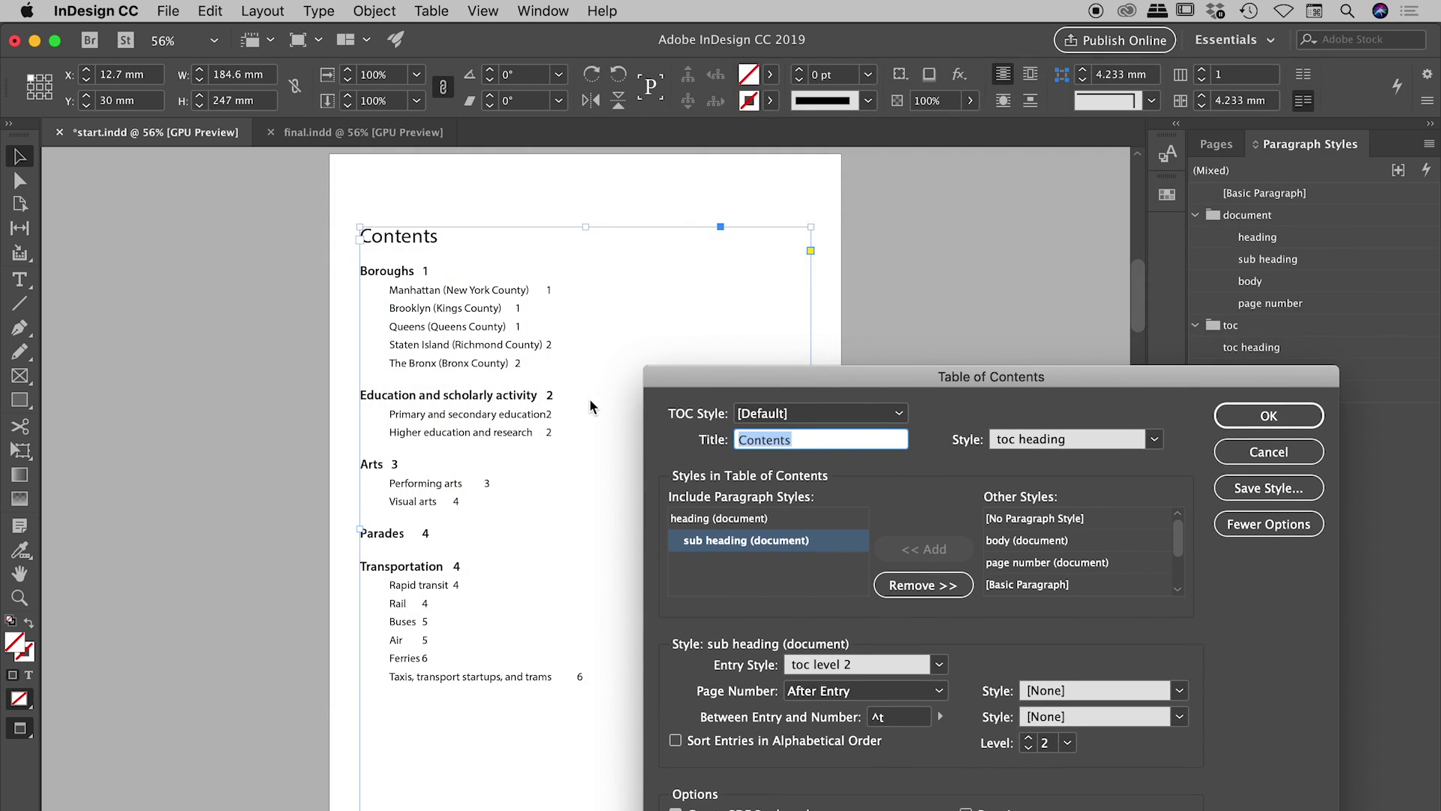
left_click_drag(860, 391, 657, 173)
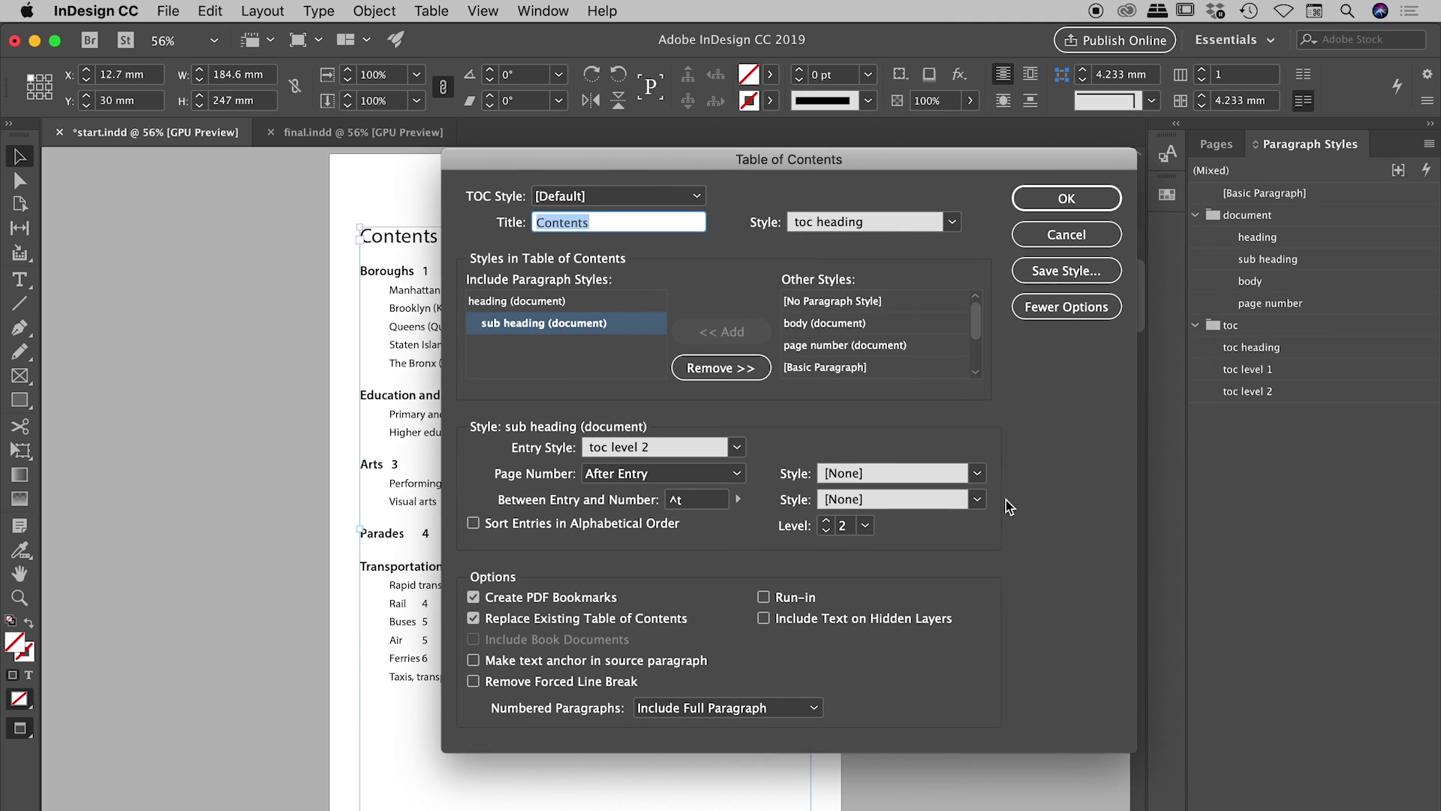
left_click(572, 301)
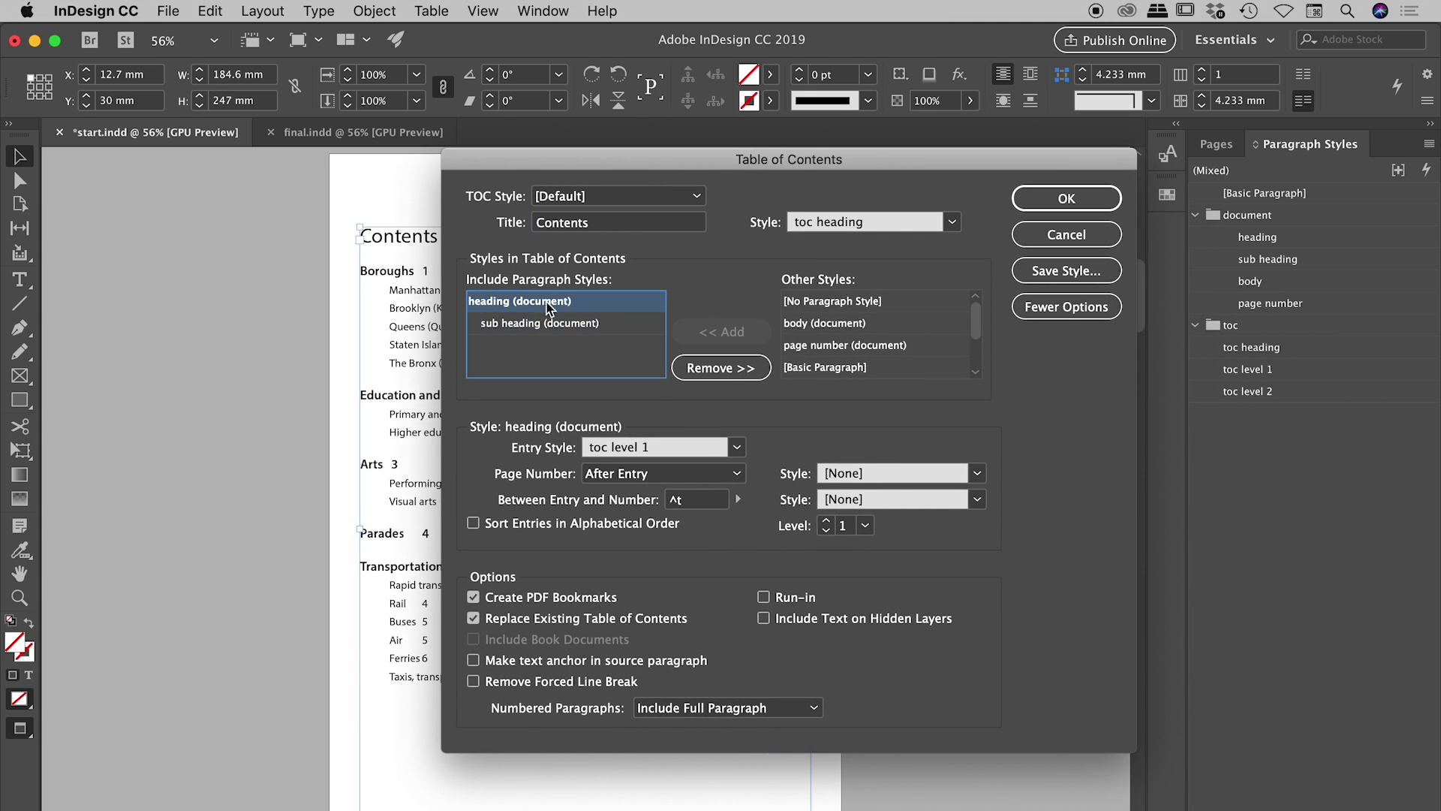
left_click_drag(578, 167, 456, 328)
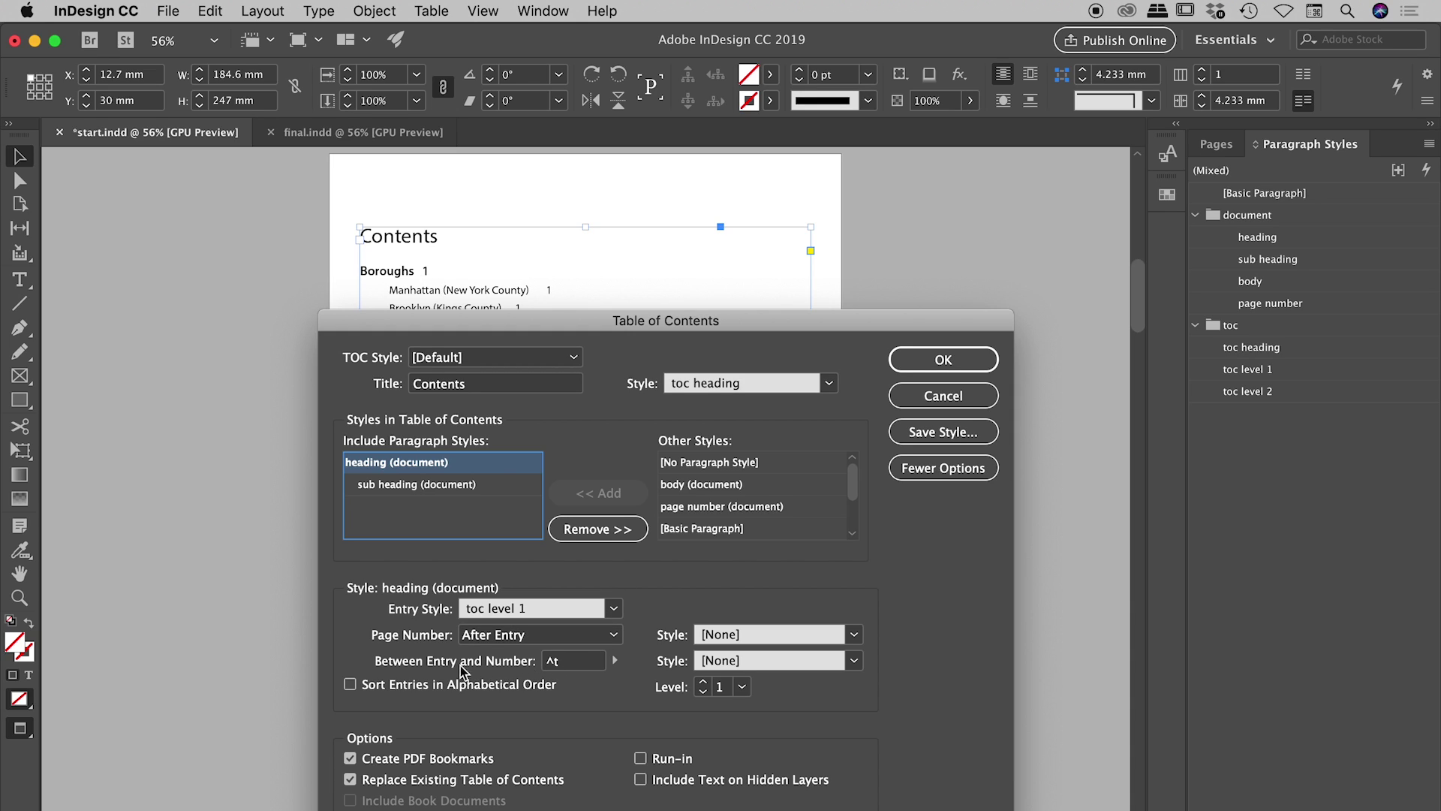
left_click(564, 662)
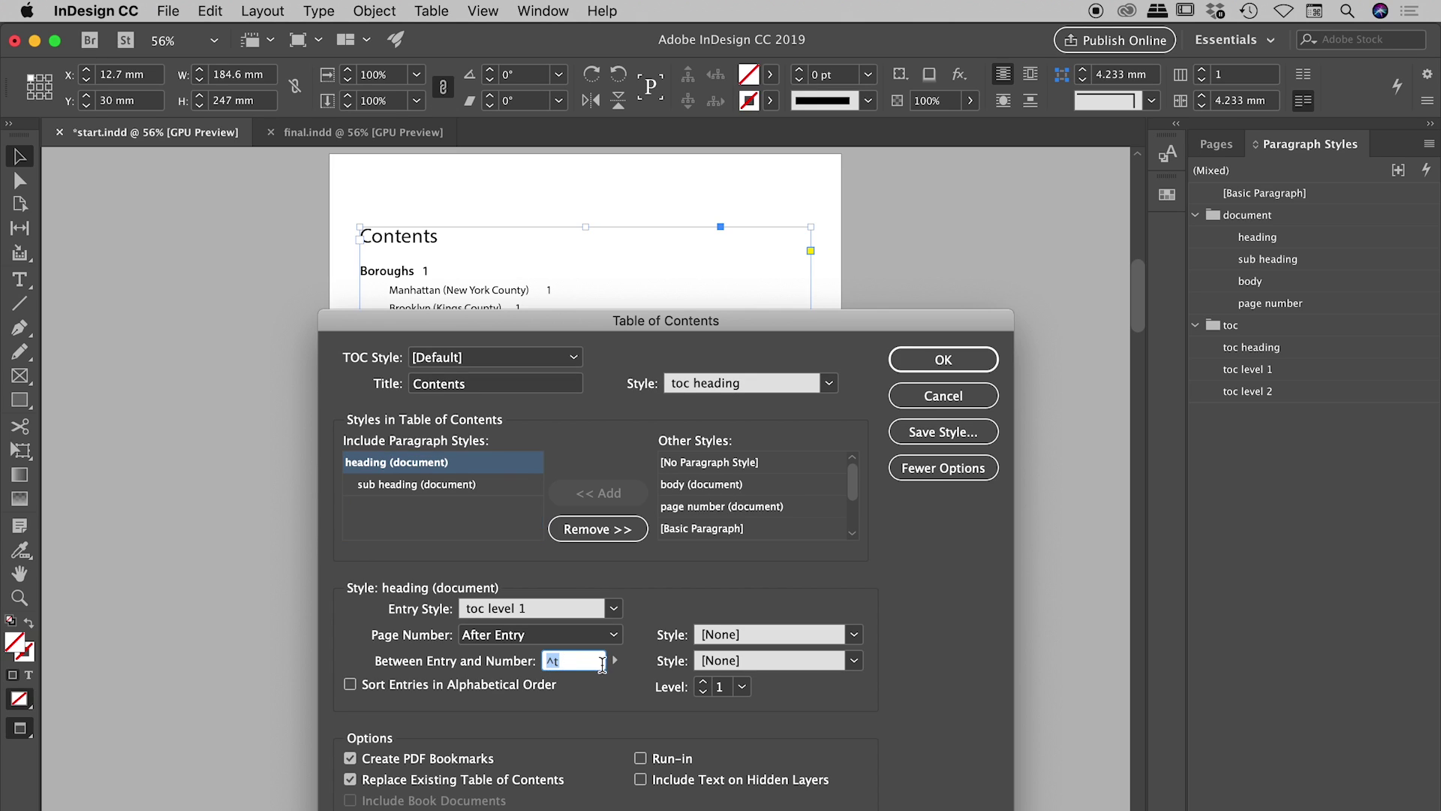
left_click(616, 661)
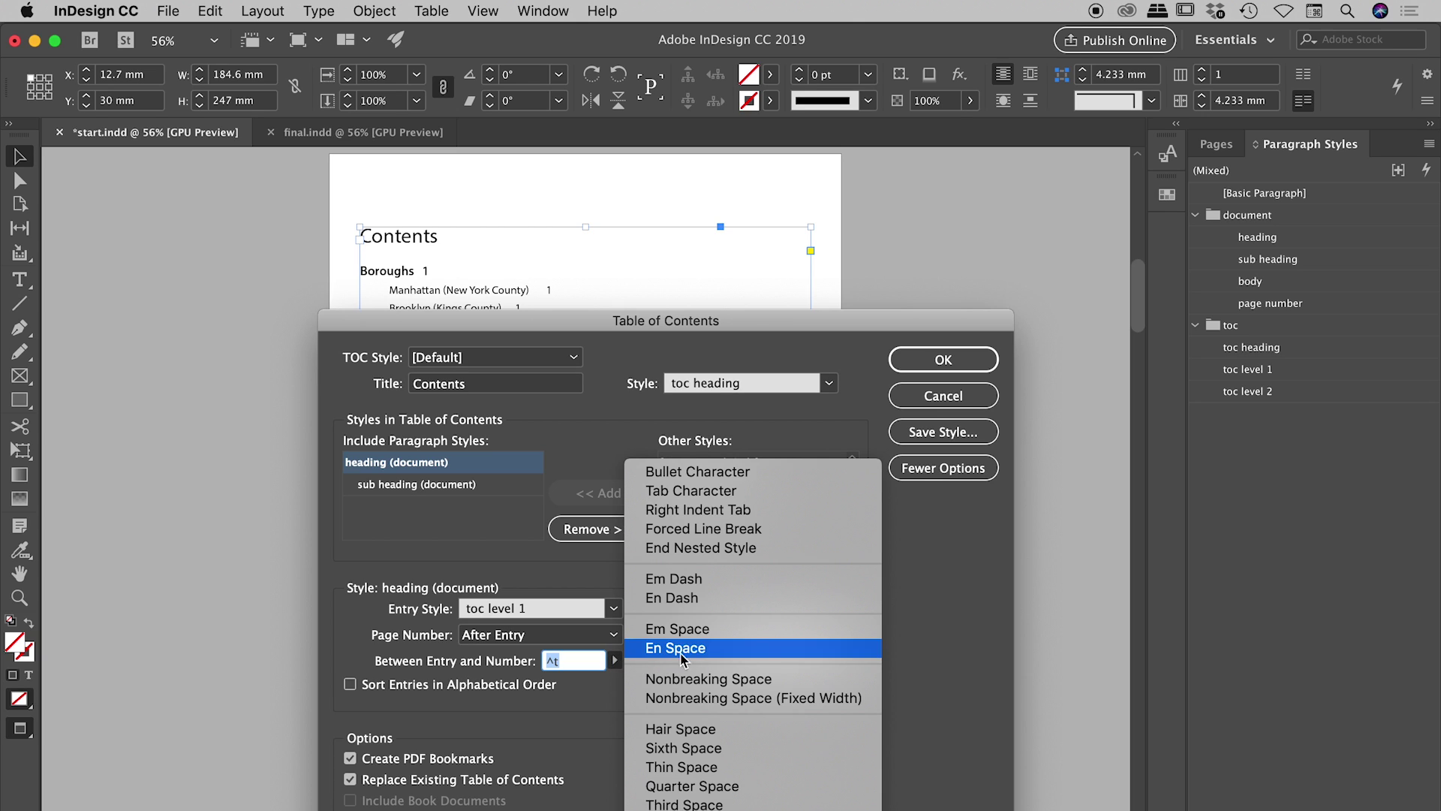
left_click(698, 496)
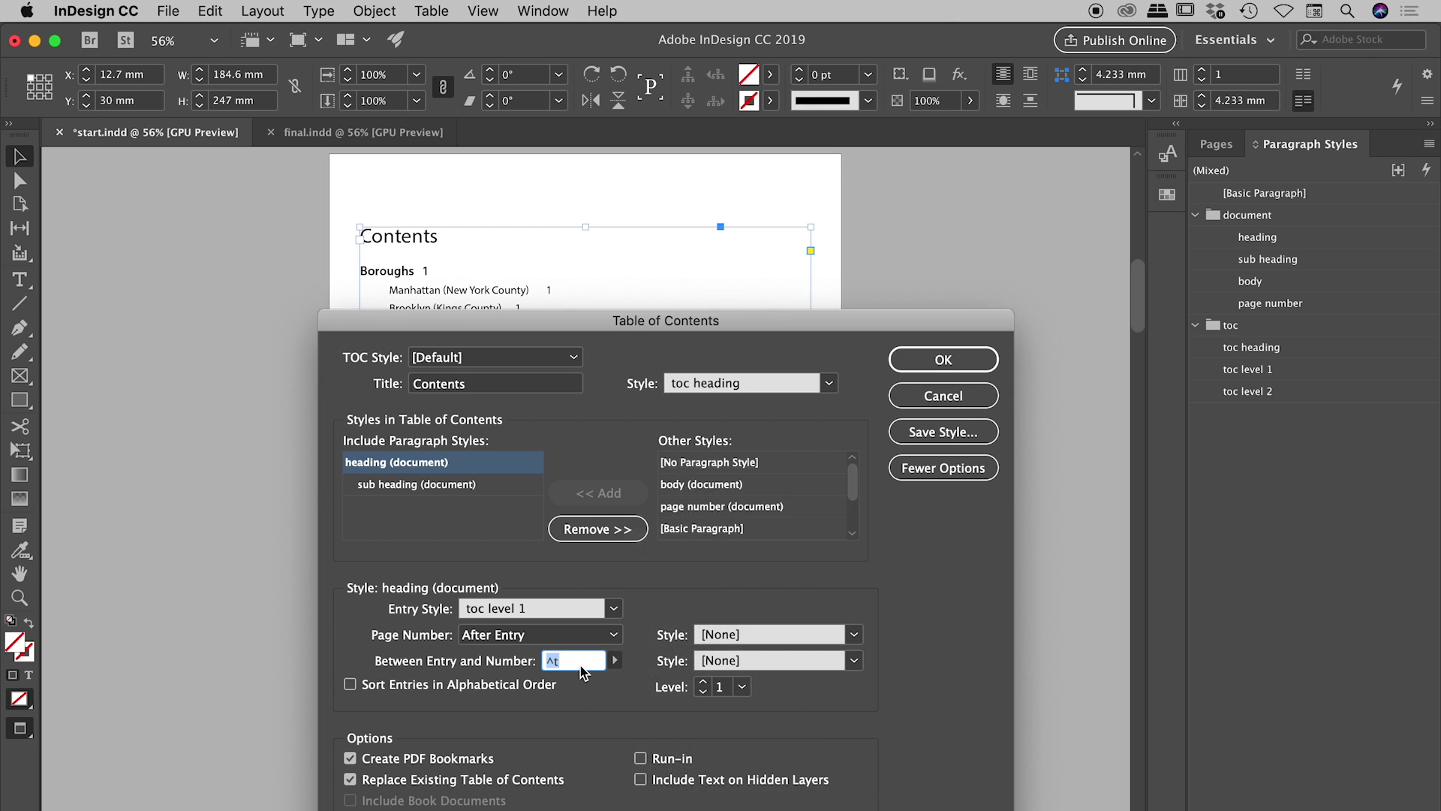
key("BackSpace")
left_click(615, 661)
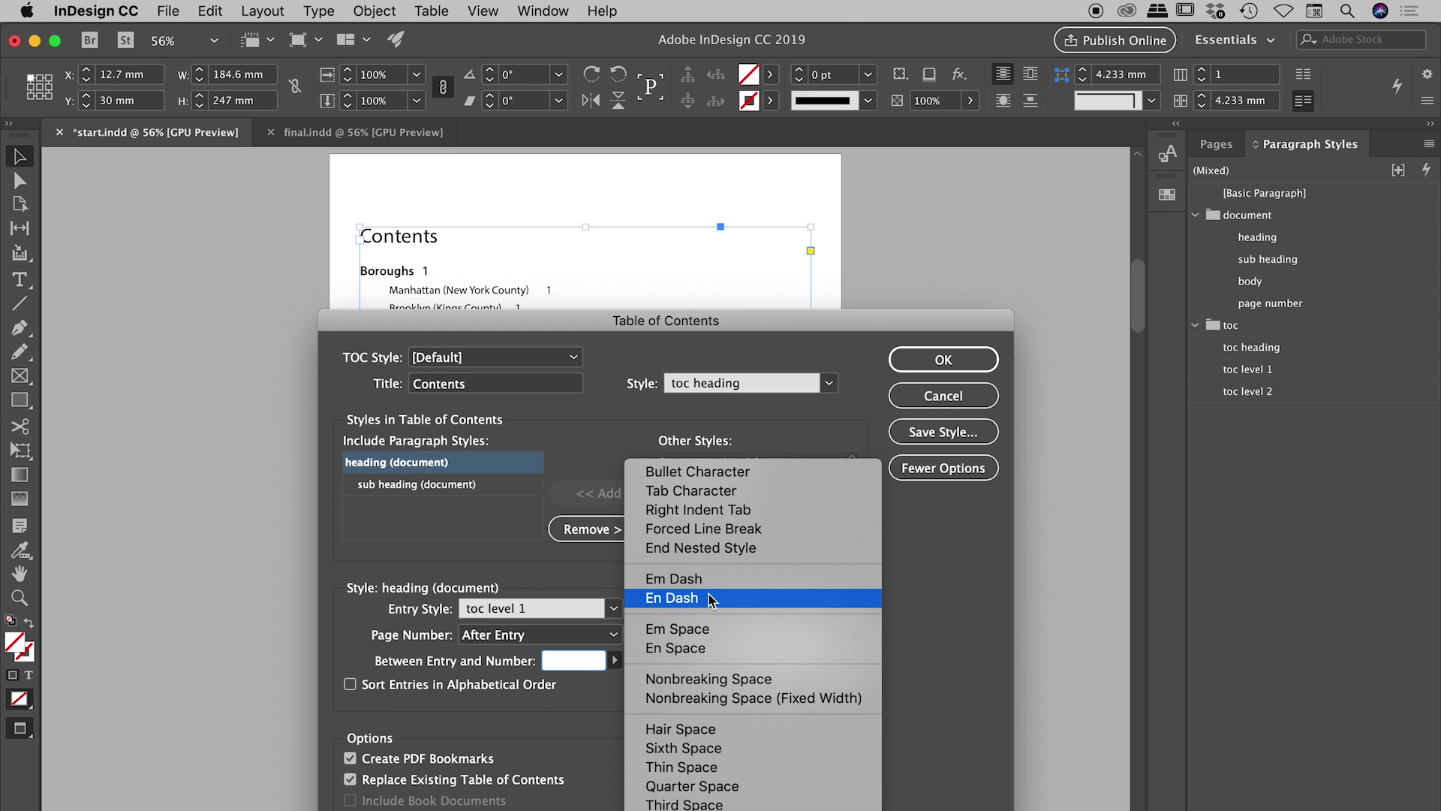
left_click(719, 510)
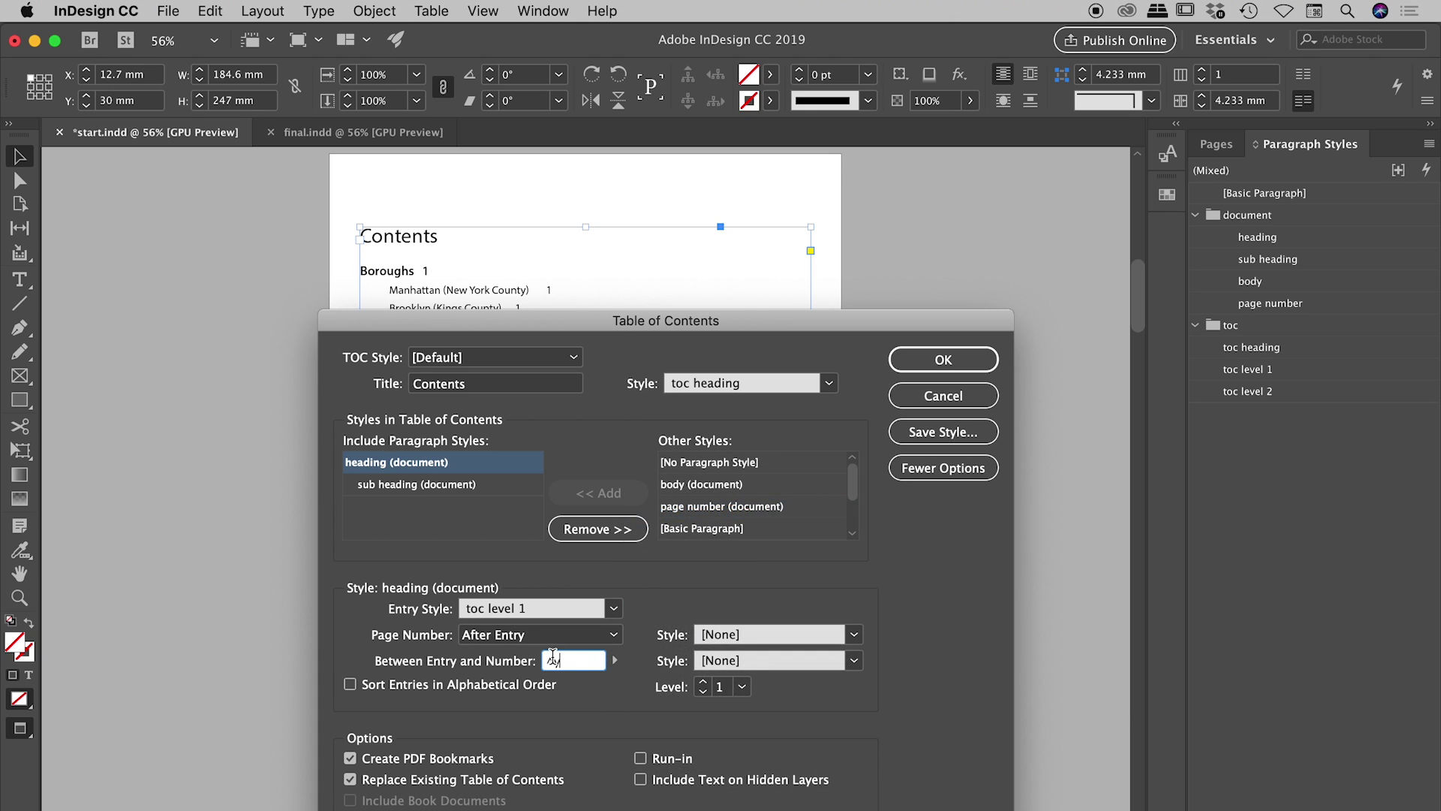
left_click(972, 362)
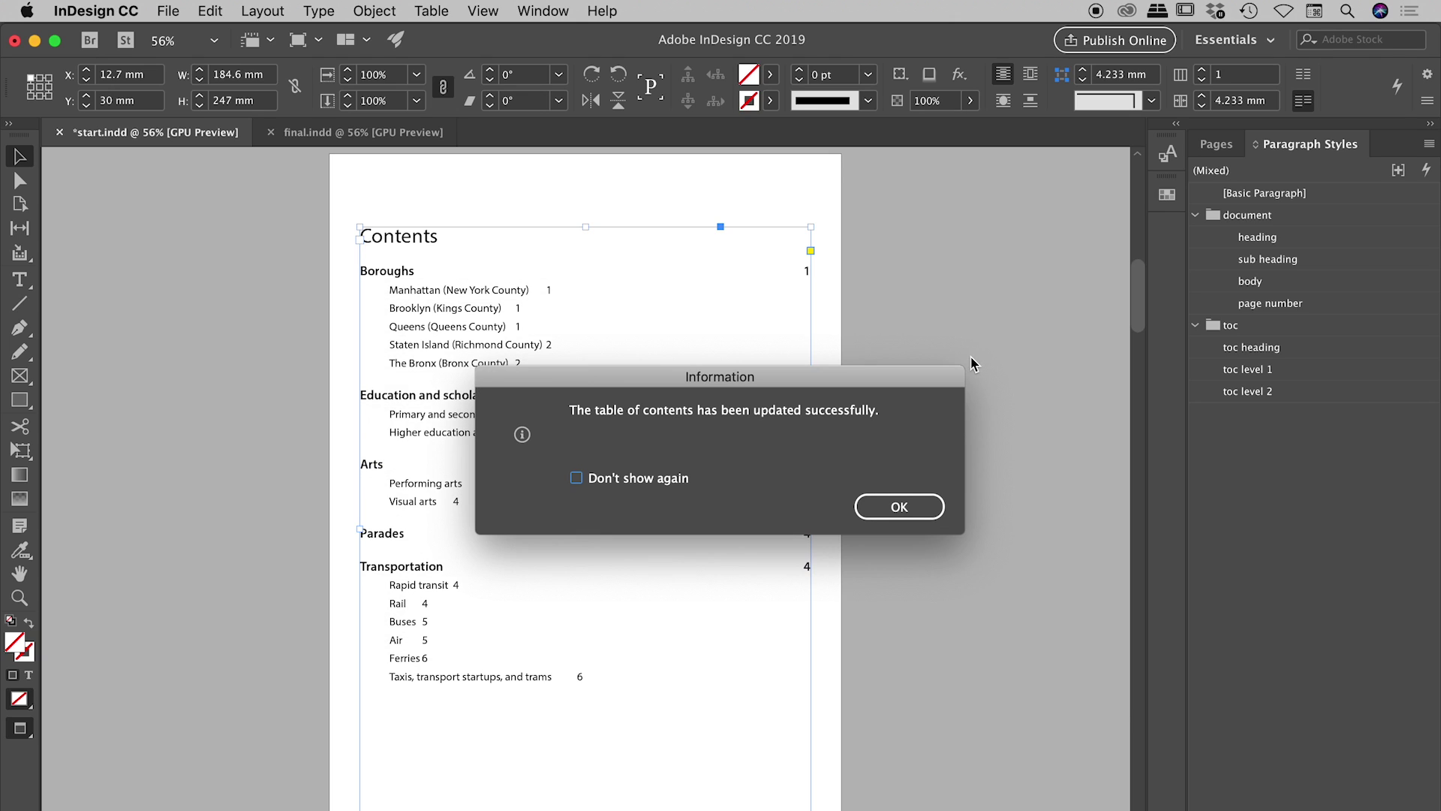
left_click(903, 505)
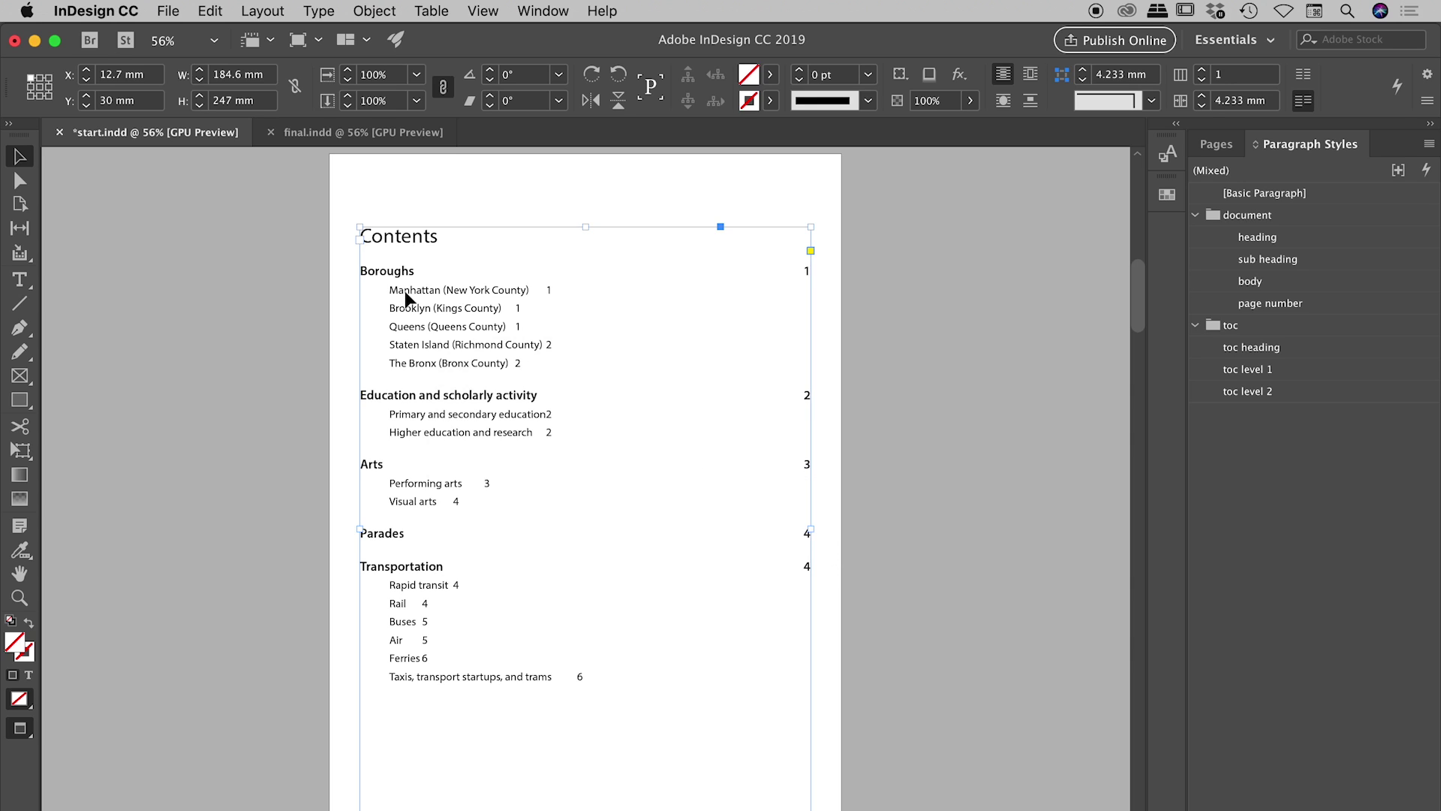
Step: Set the sub heading style's separator between entry and number to a Right Indent Tab (^y), update the table of contents and deselect it
left_click(272, 12)
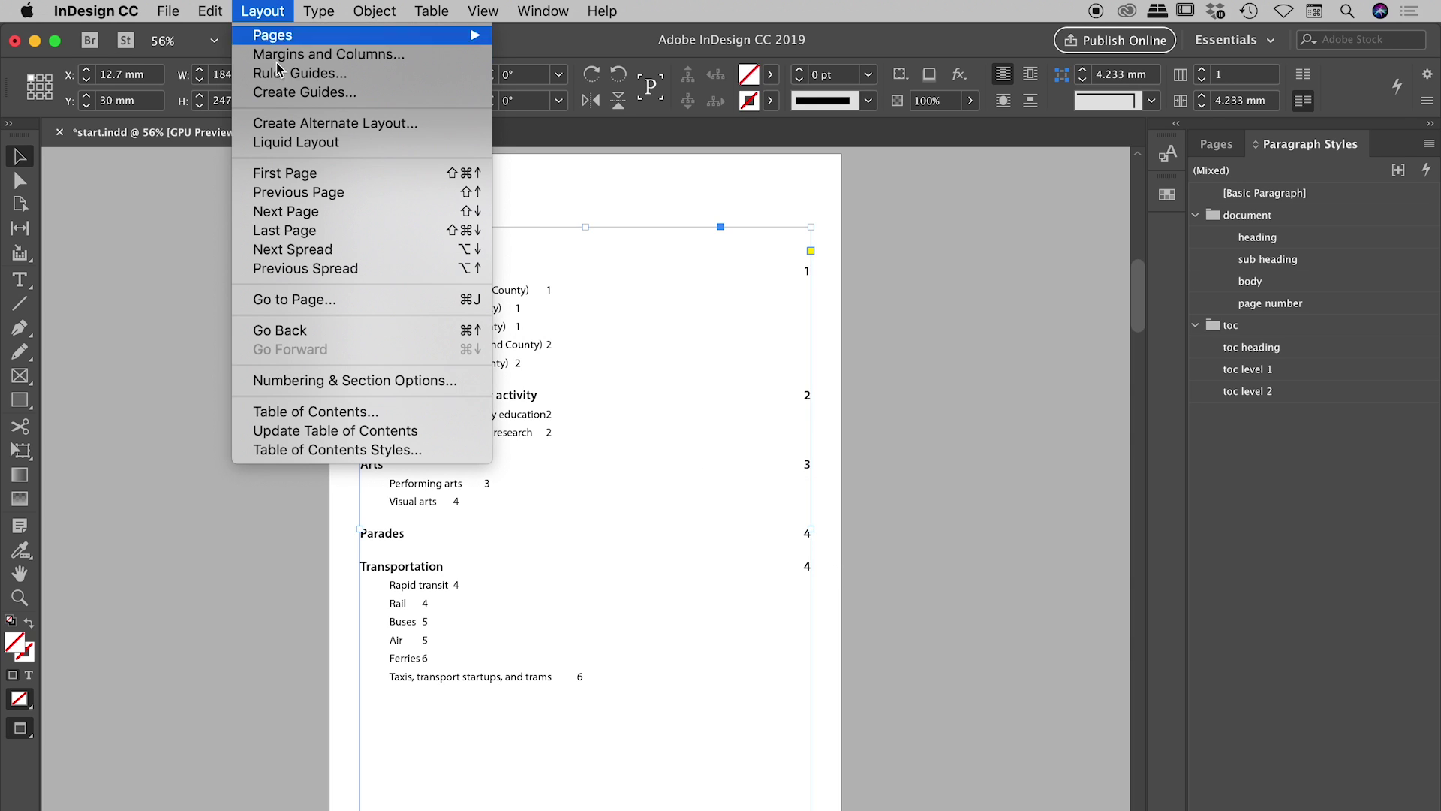
left_click(306, 410)
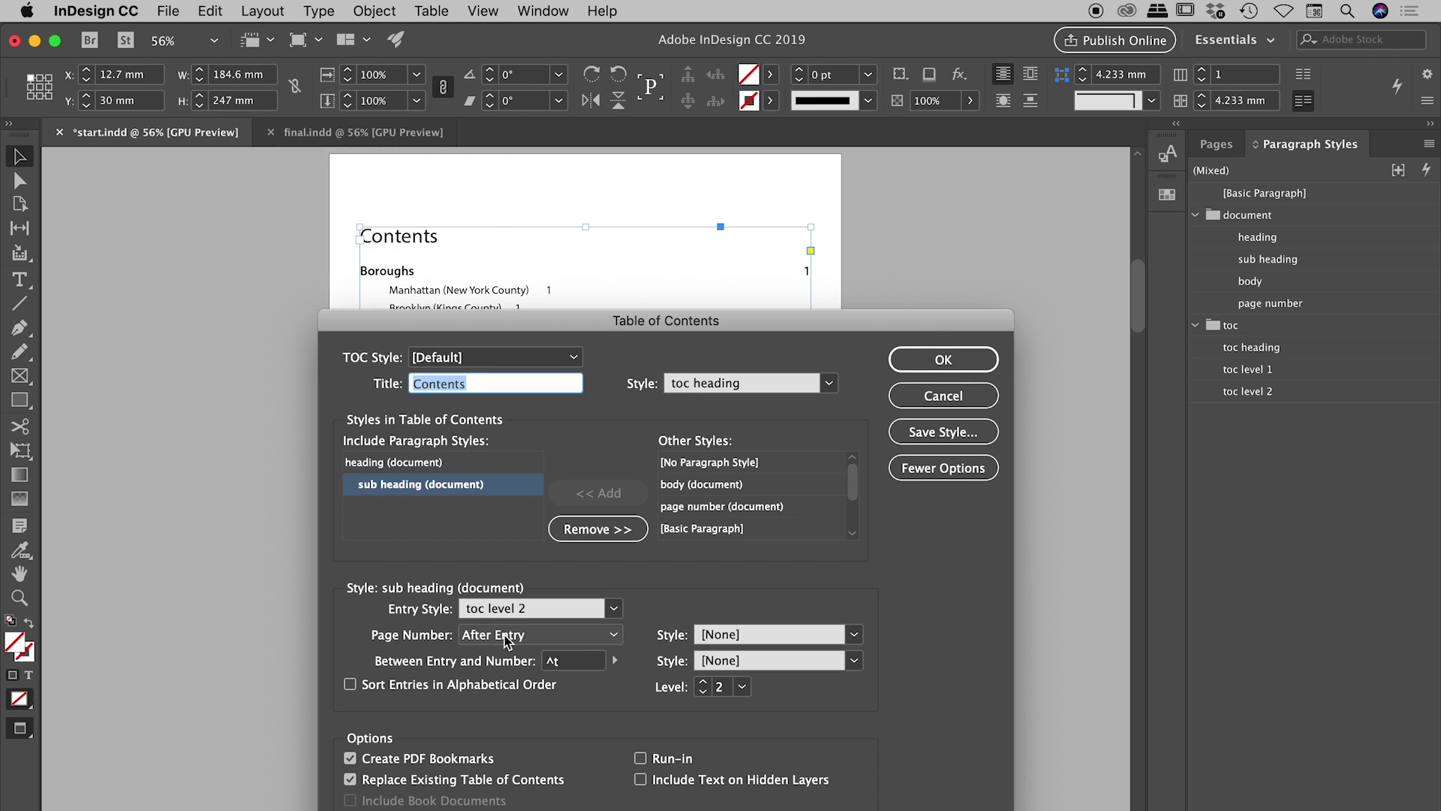
left_click(597, 661)
key("BackSpace")
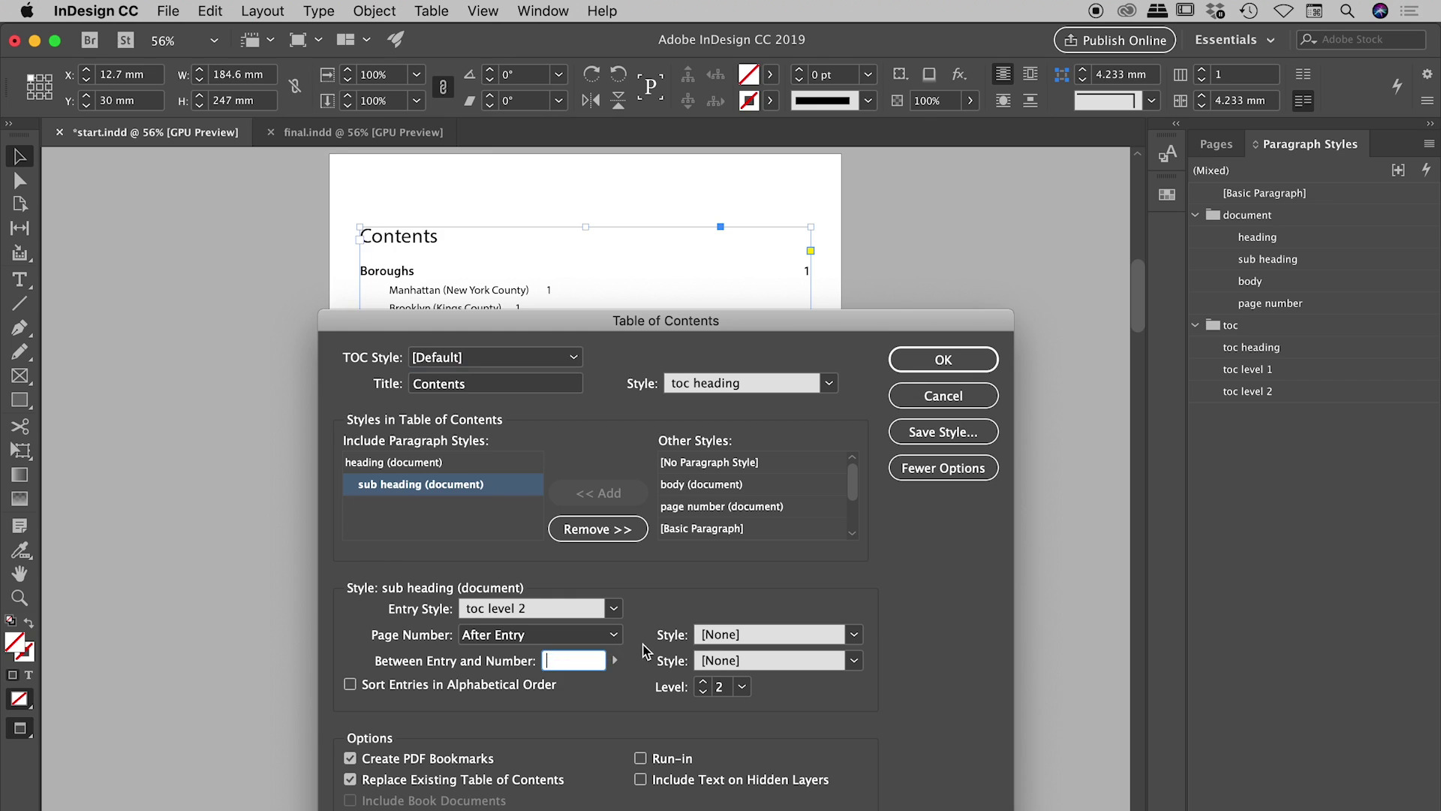
left_click(616, 660)
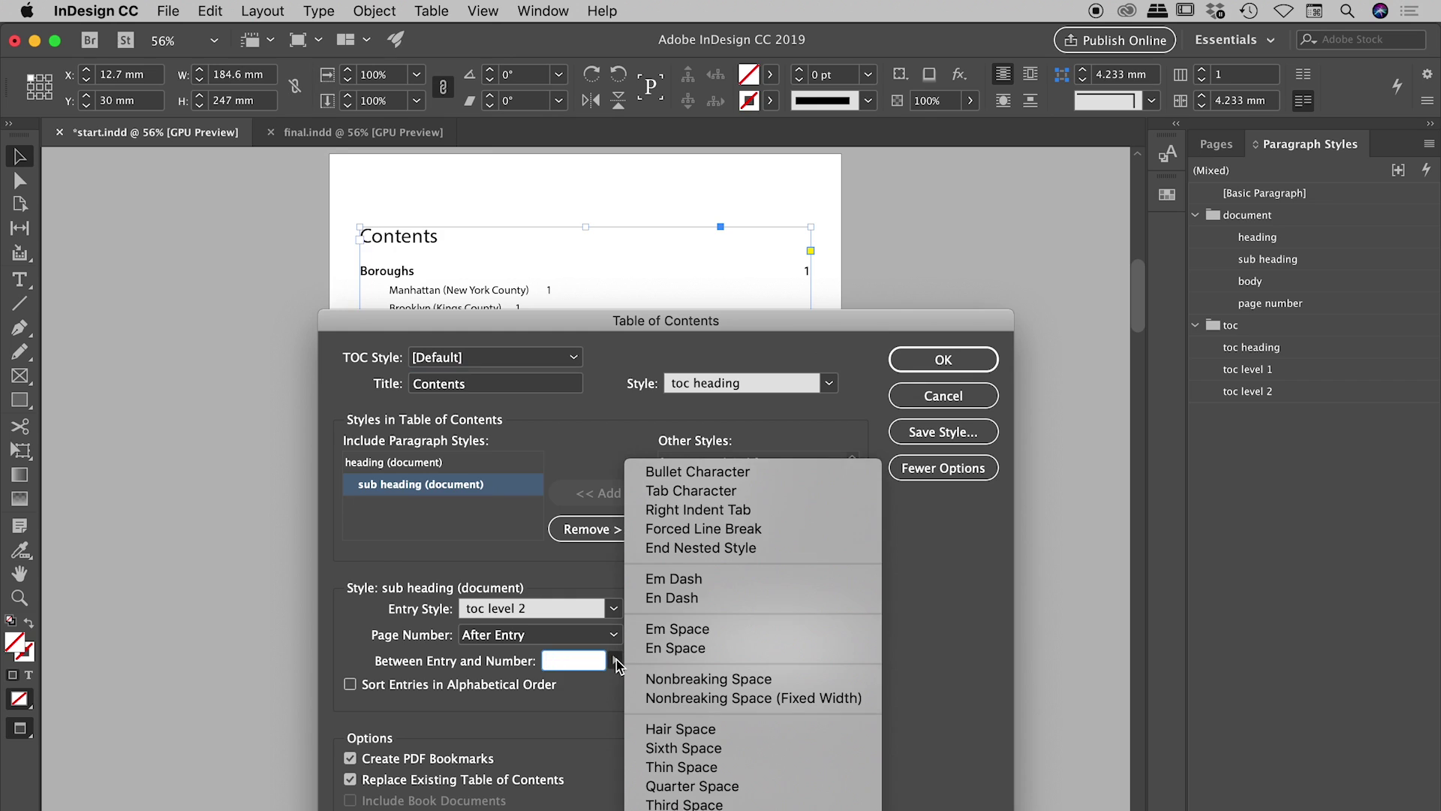
left_click(704, 509)
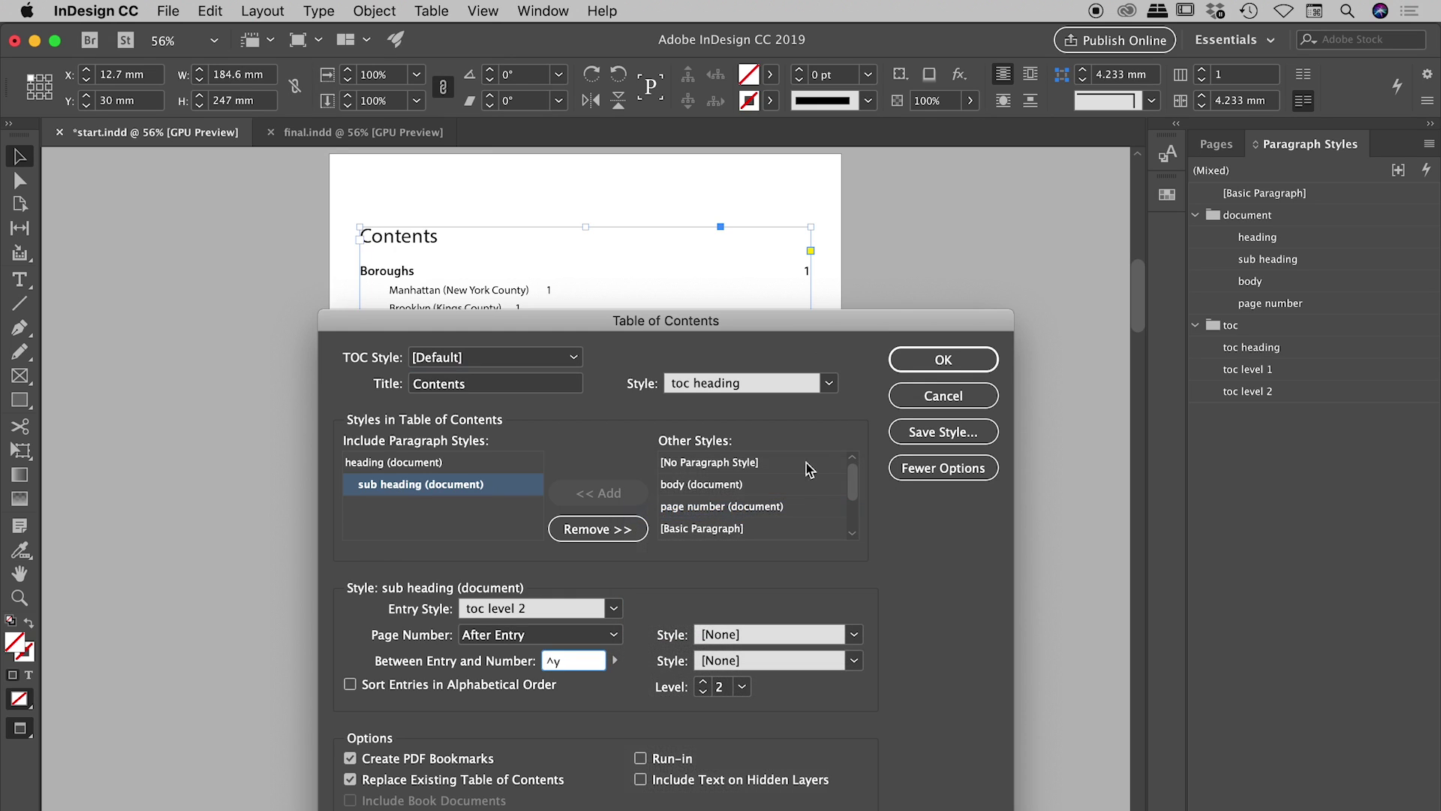
left_click(938, 362)
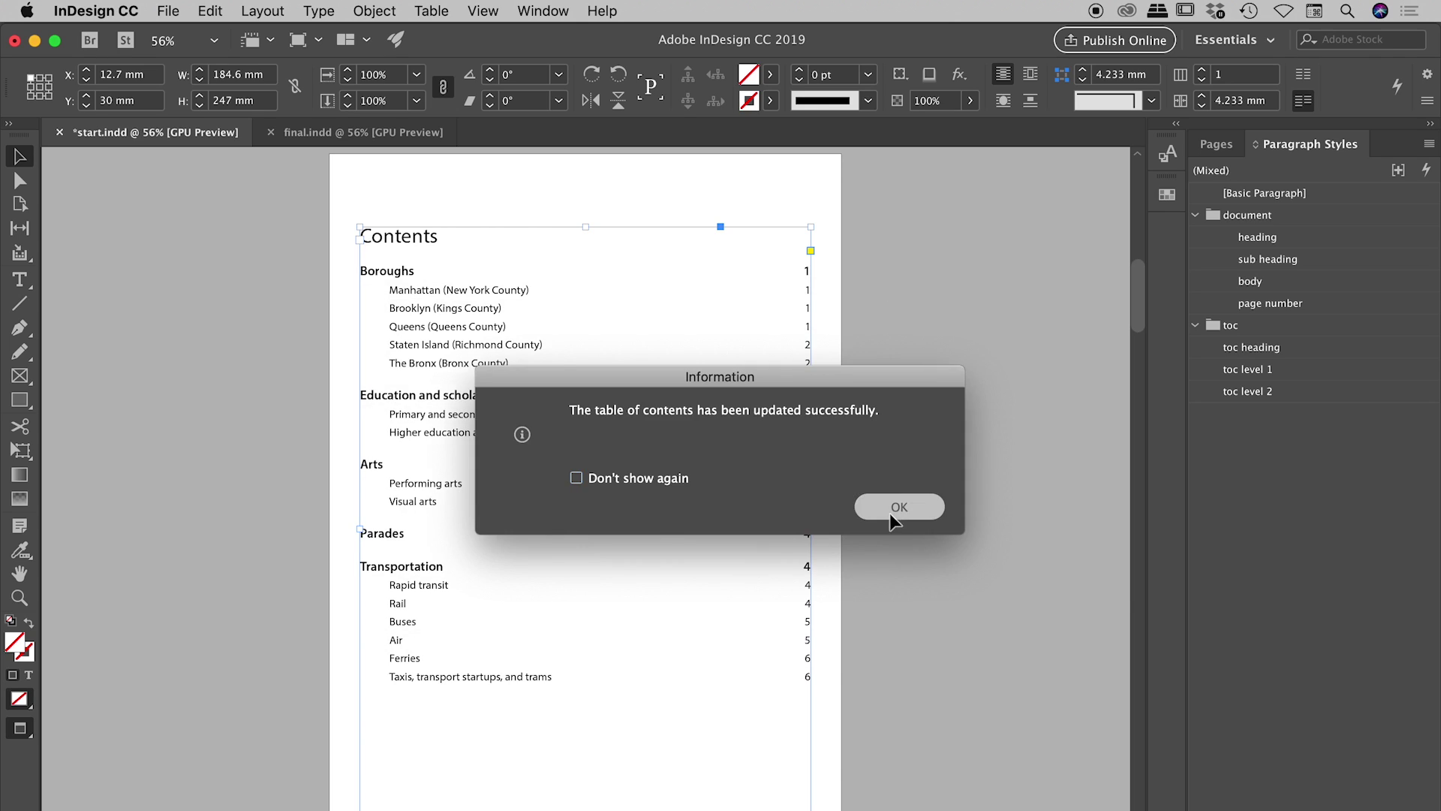
left_click(889, 512)
left_click(826, 311)
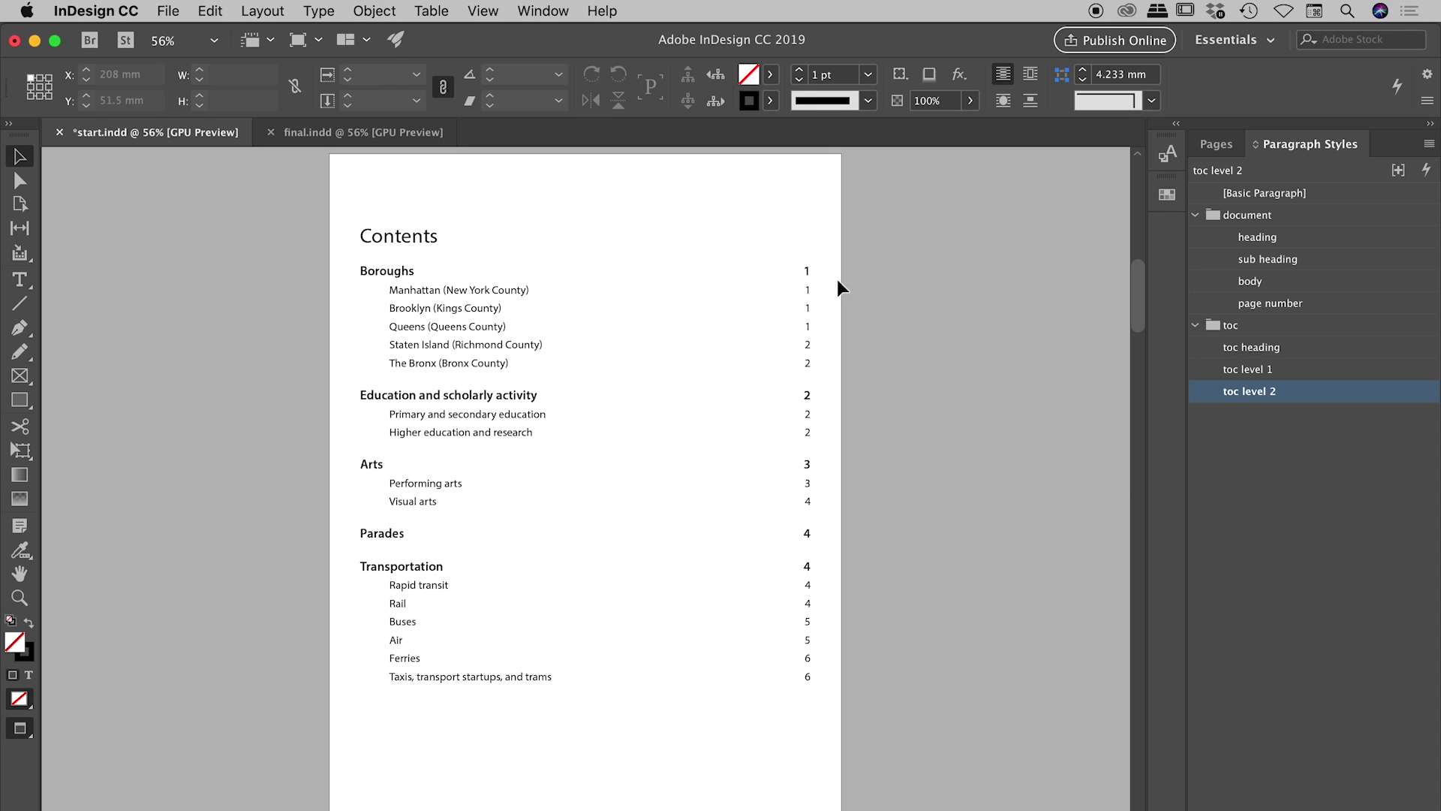
Step: Add a left-aligned tab stop at about 37 mm with a period as leader to the toc level 1 style
double_click(1326, 369)
left_click_drag(767, 143, 425, 330)
left_click(485, 470)
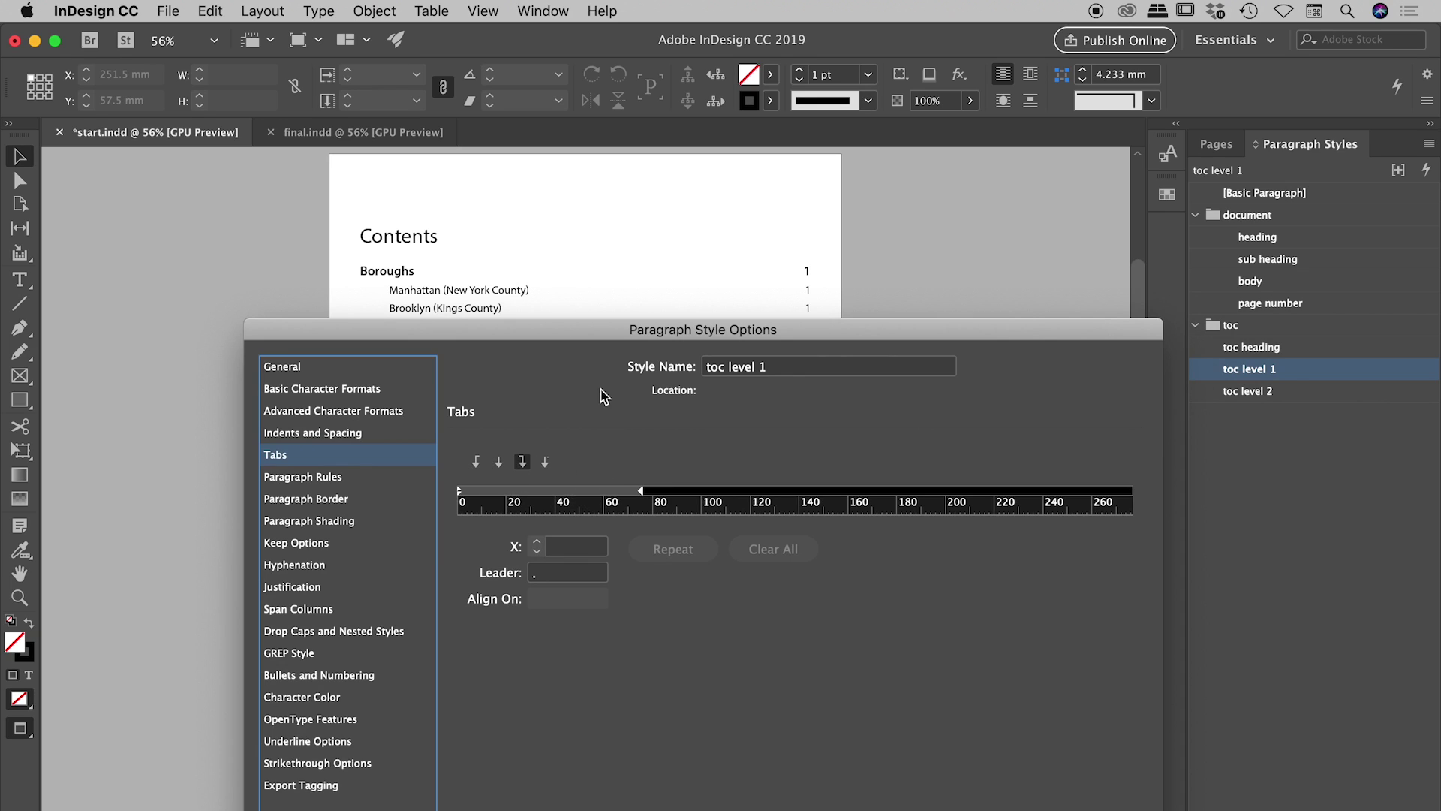
left_click(476, 462)
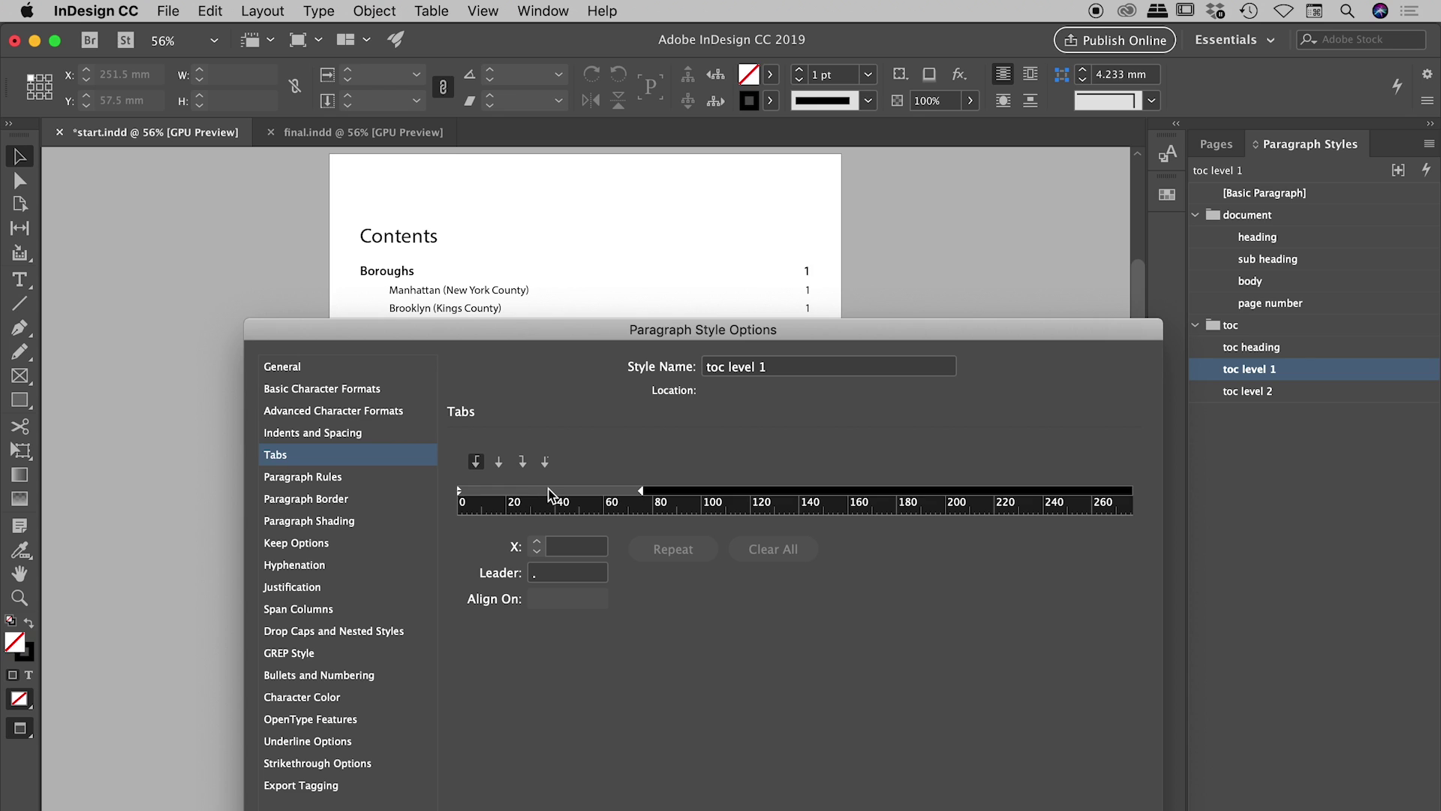
left_click(548, 492)
left_click_drag(566, 335, 557, 366)
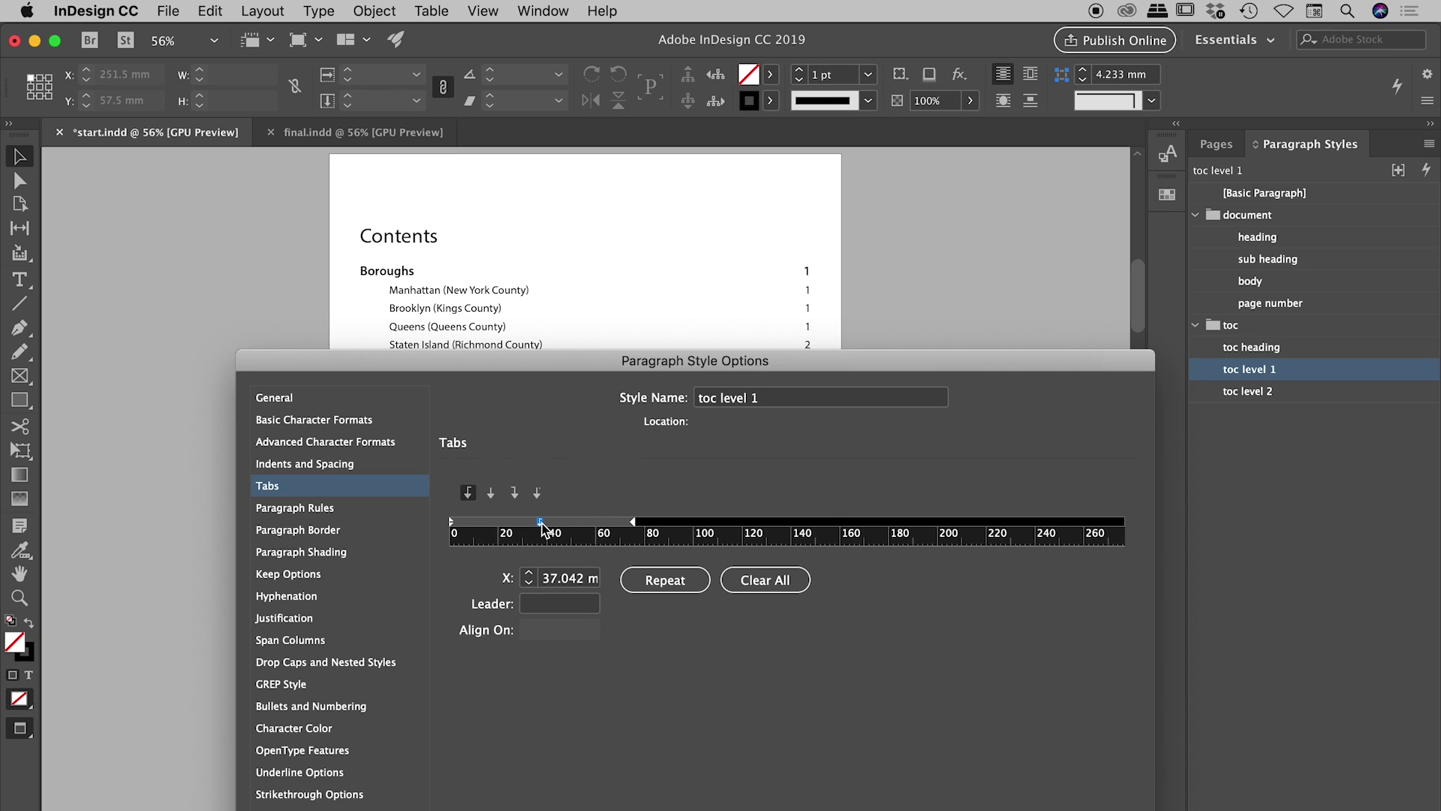
left_click(542, 605)
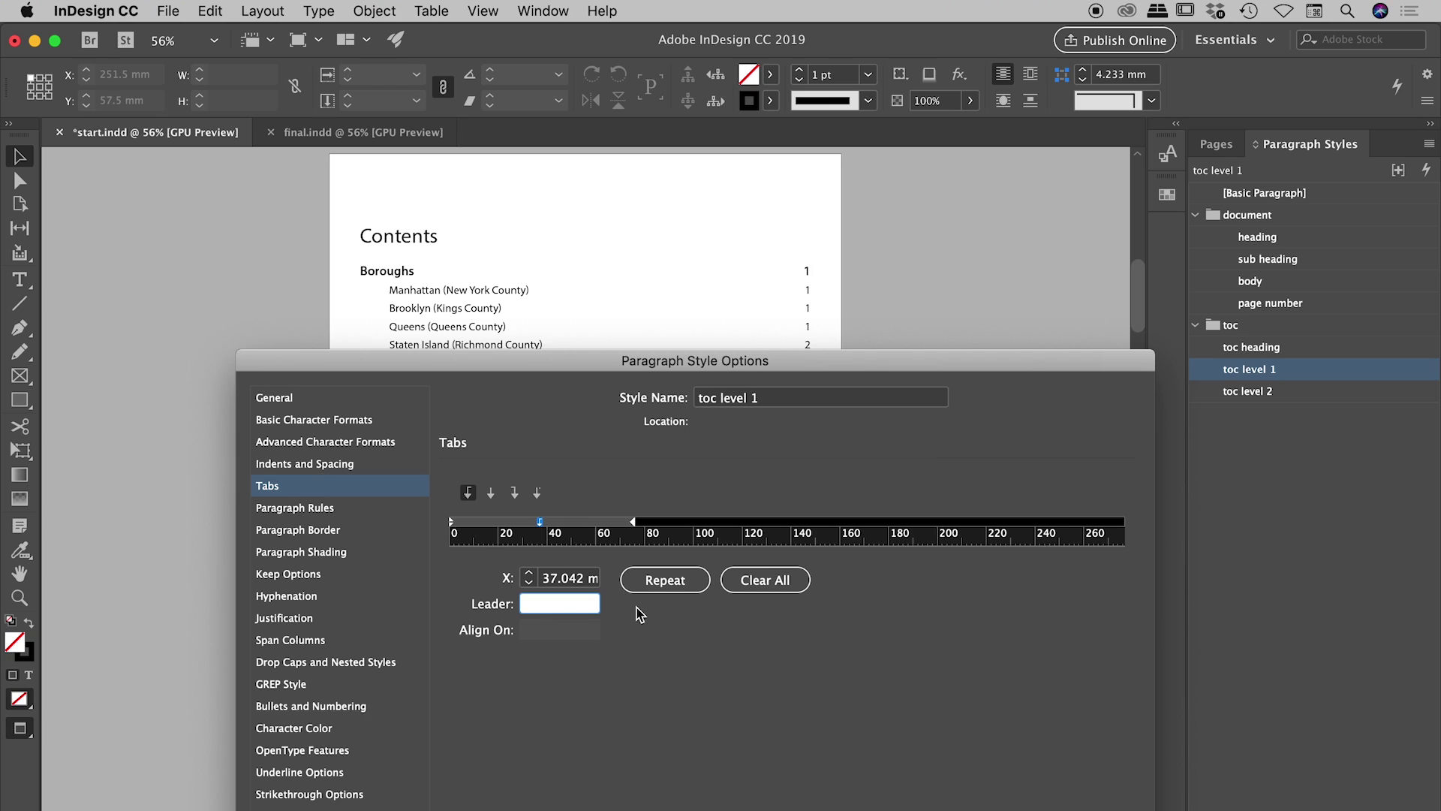
type(".")
key("Tab")
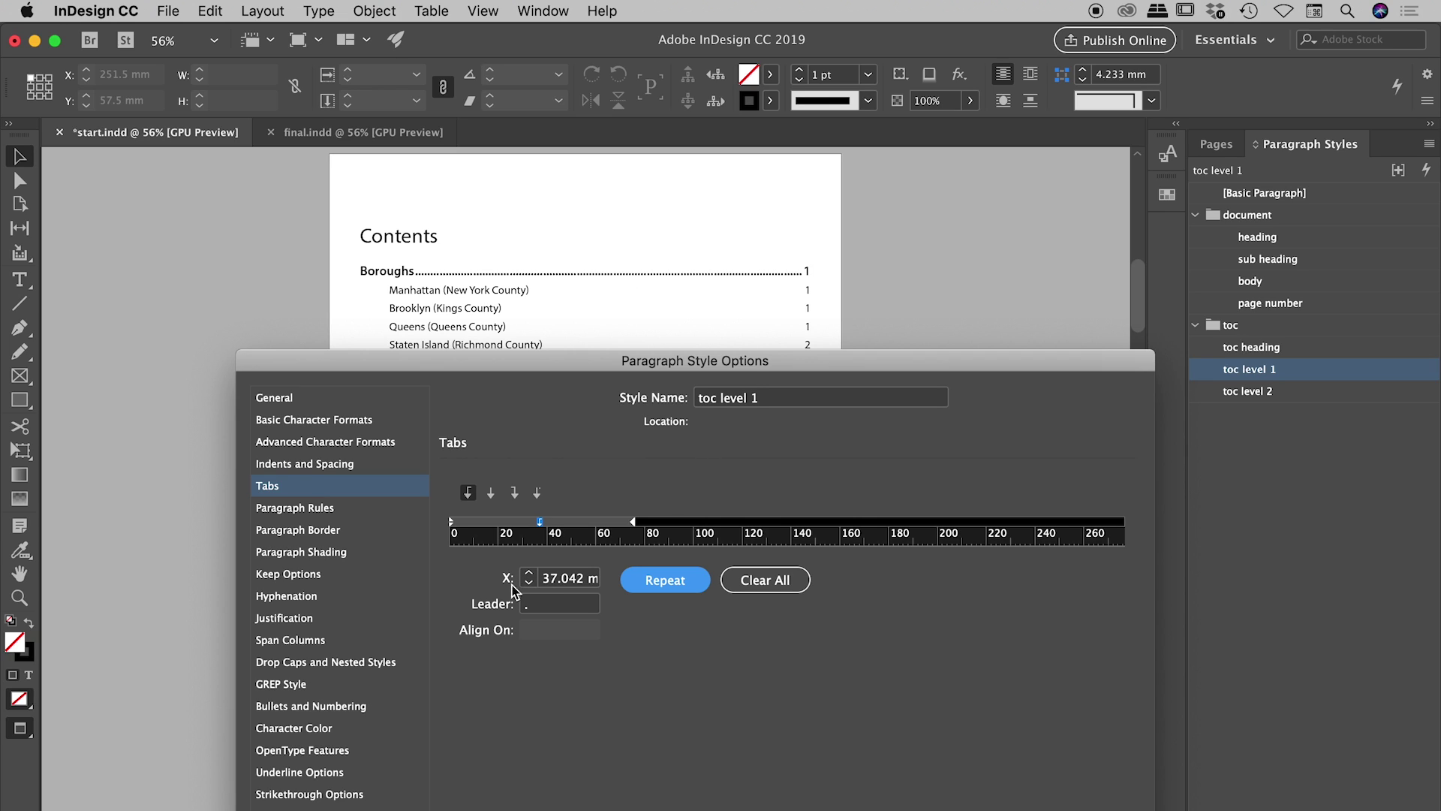
Step: Add a space after the period in the toc level 1 tab leader and apply the style changes
left_click(563, 604)
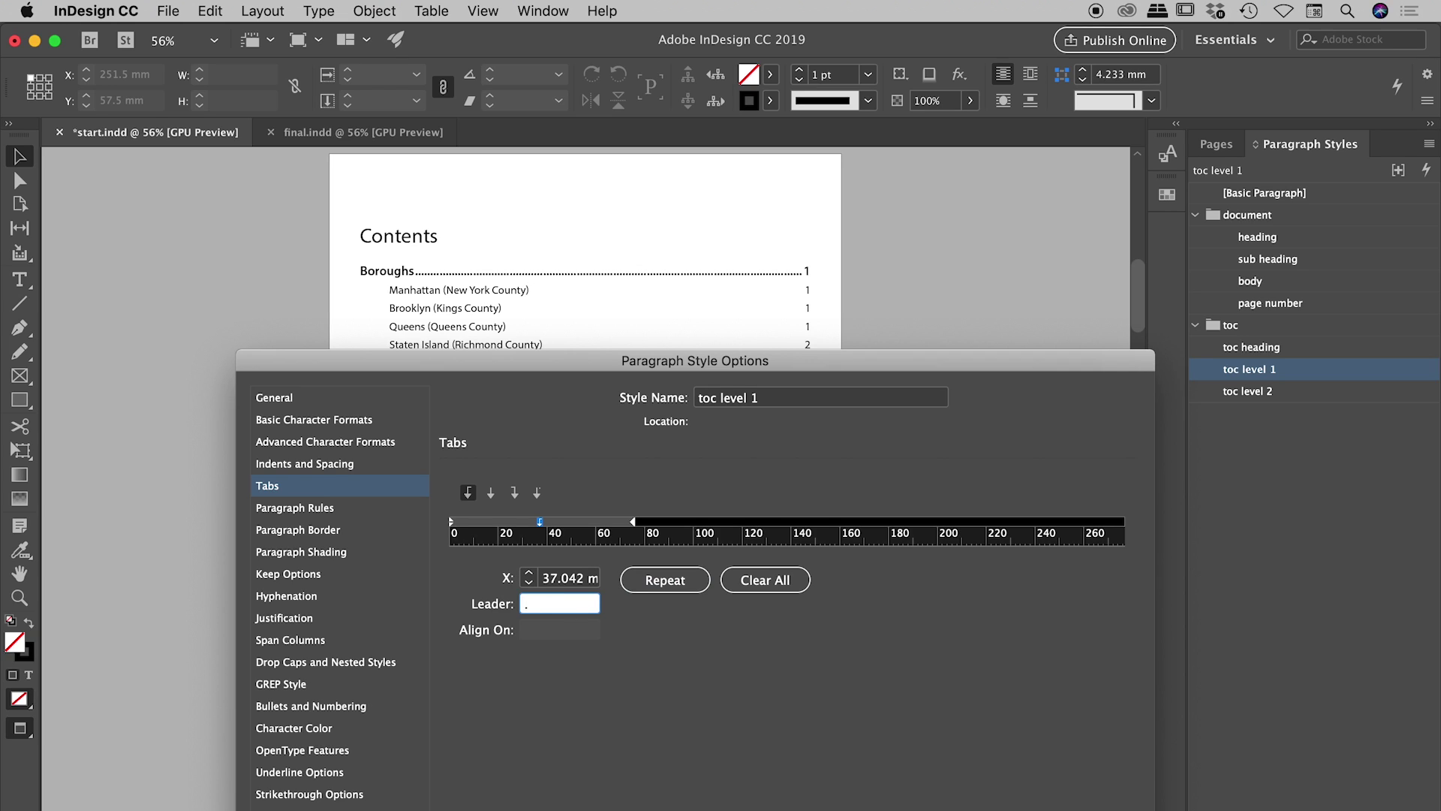
key("Tab")
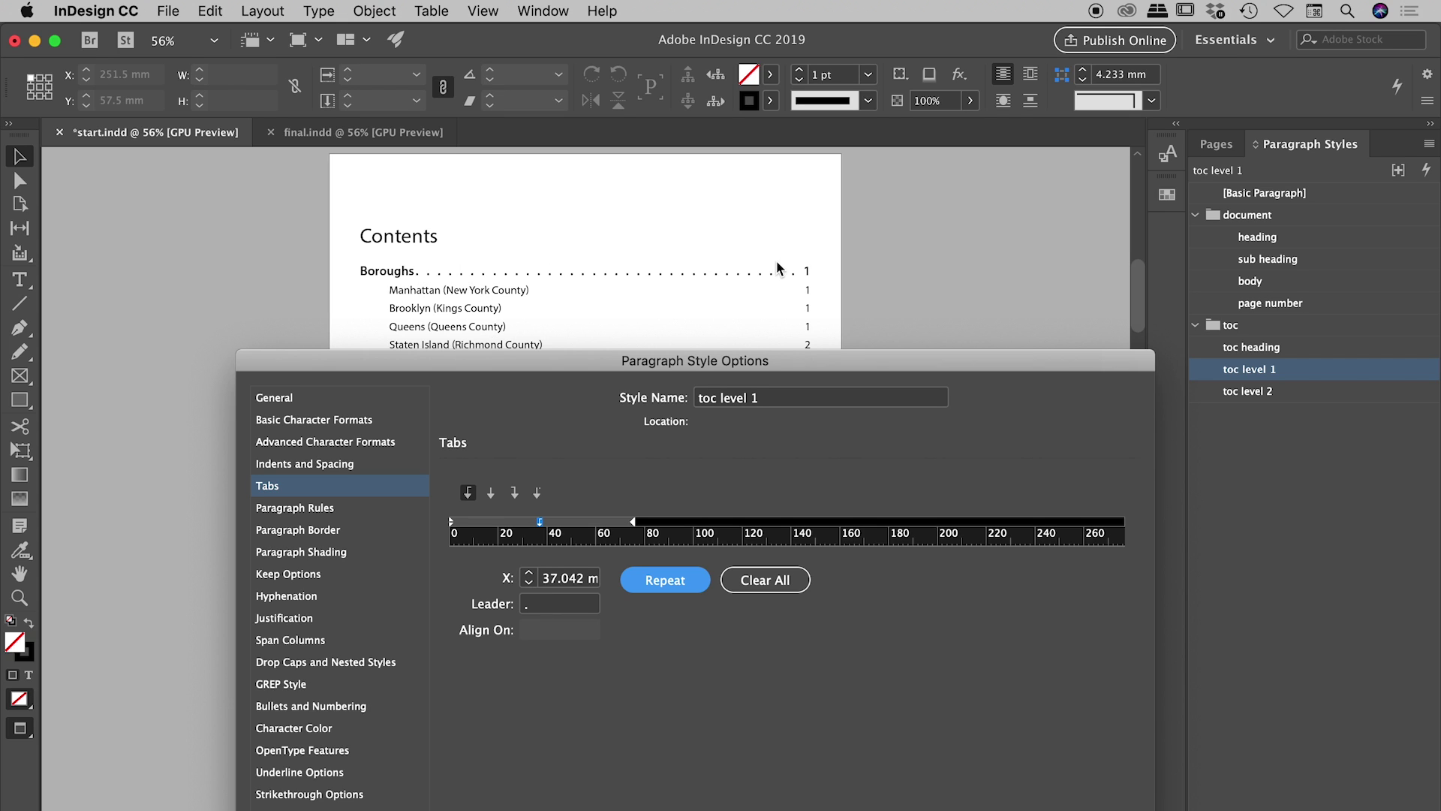
left_click_drag(725, 368, 713, 125)
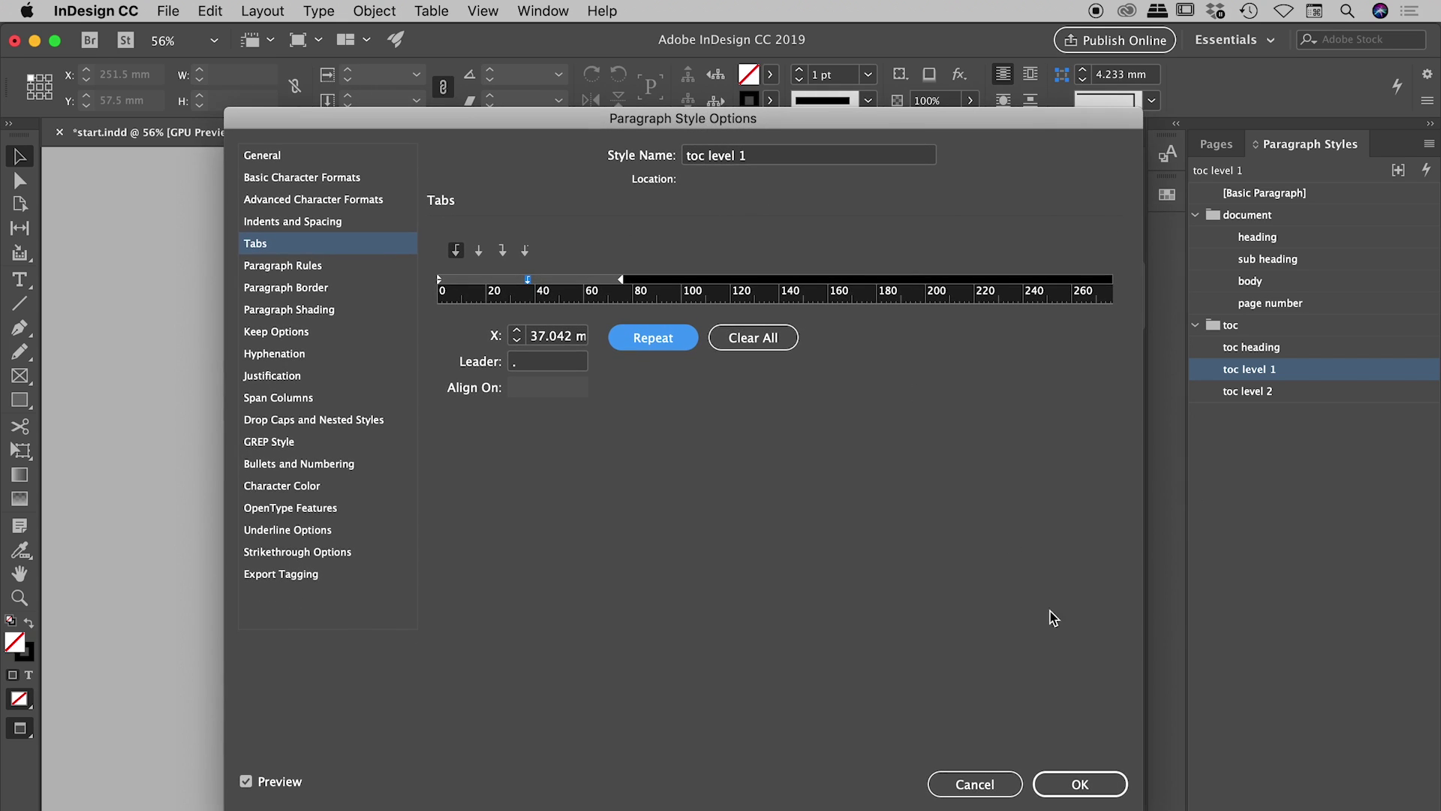
left_click(1111, 796)
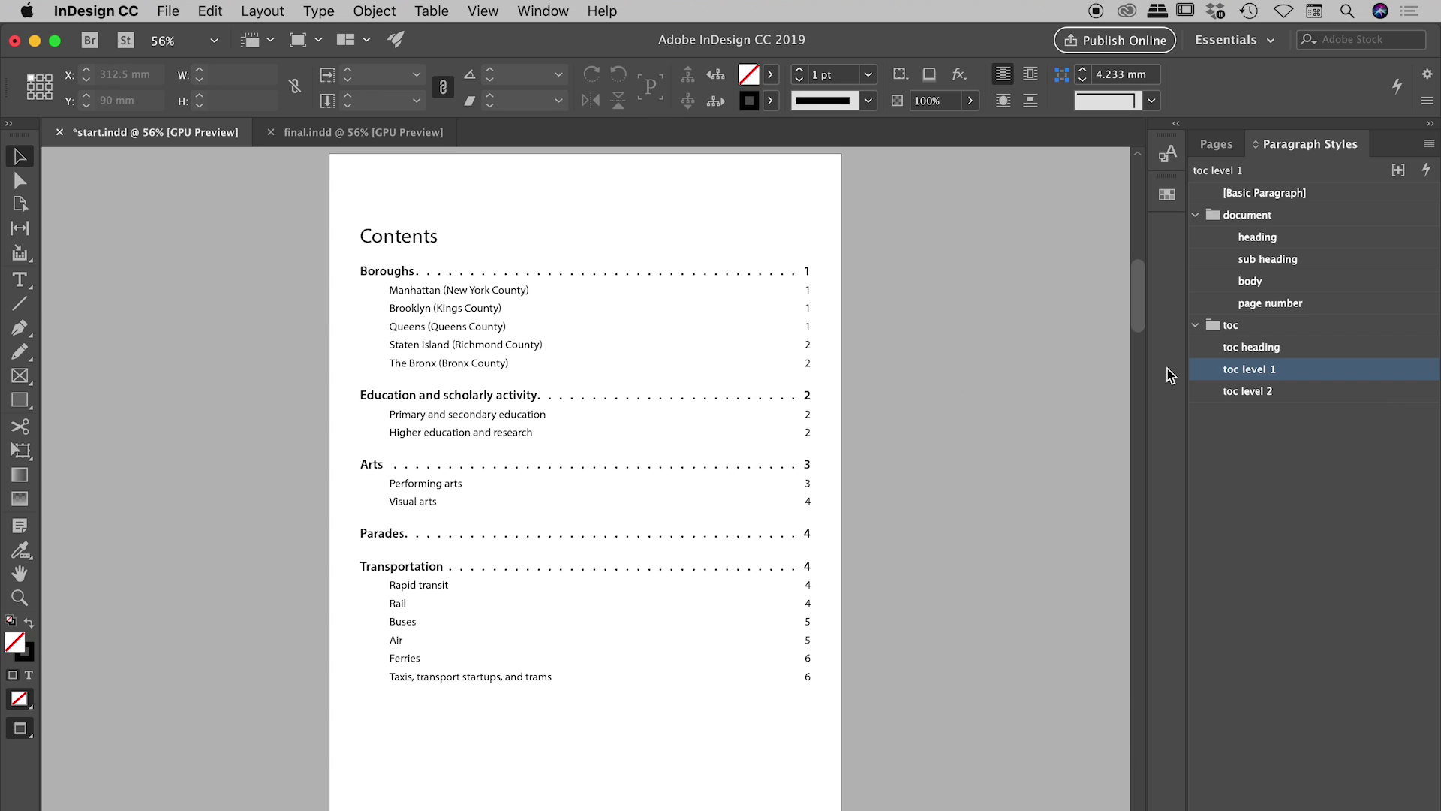
Step: Add a center-justified tab stop at about 65 mm to the toc level 2 paragraph style
double_click(1313, 398)
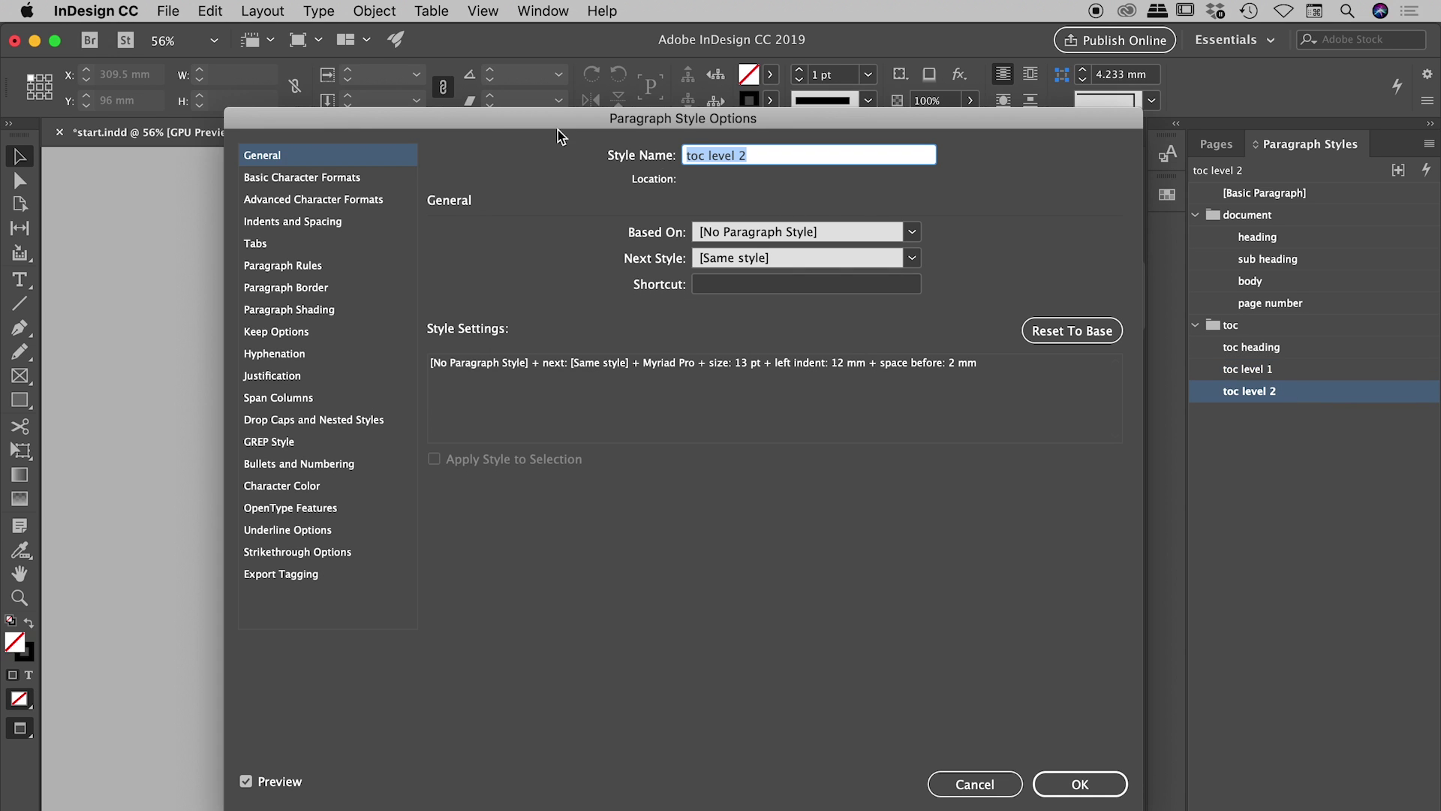
left_click_drag(525, 211, 489, 334)
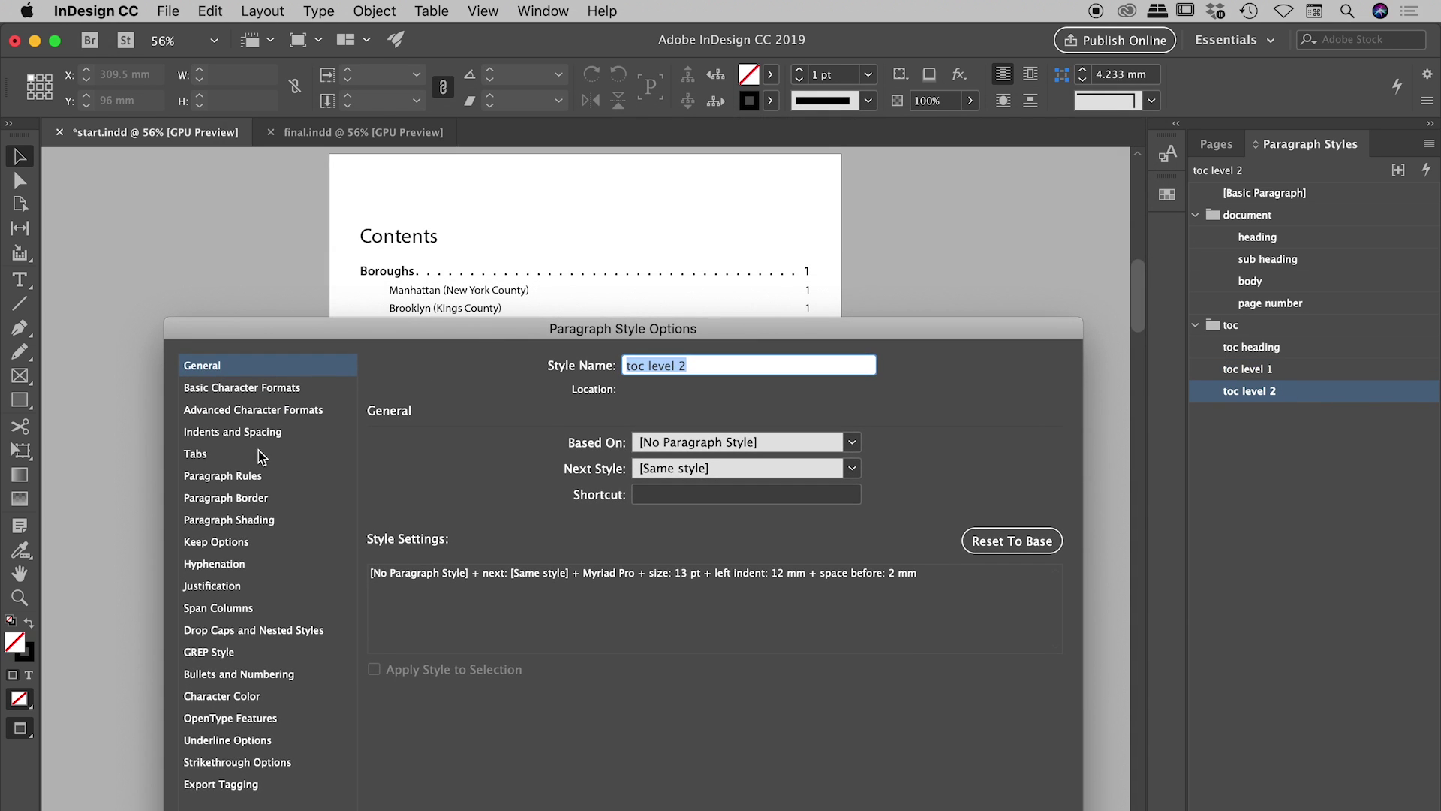
left_click(231, 451)
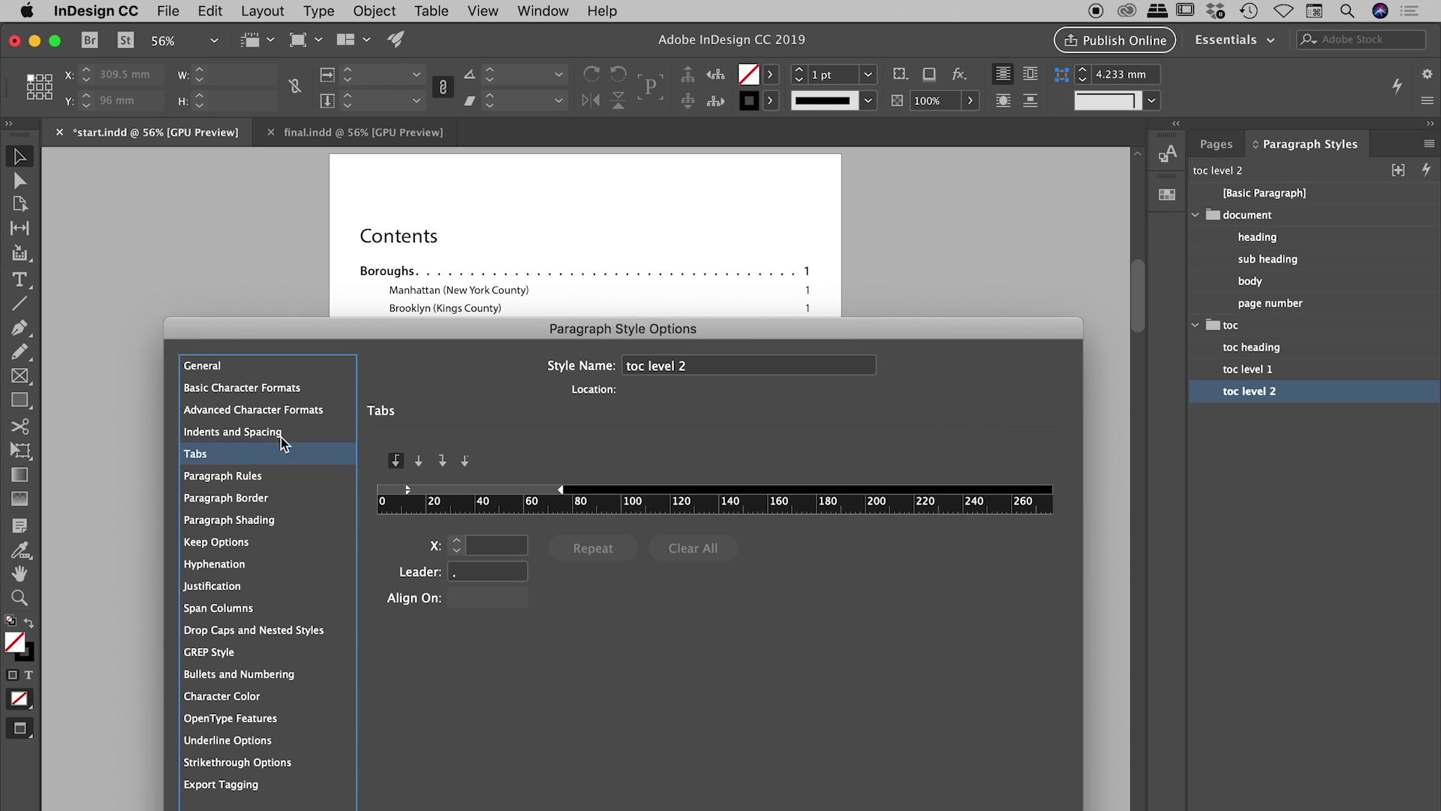
left_click(442, 462)
left_click(421, 462)
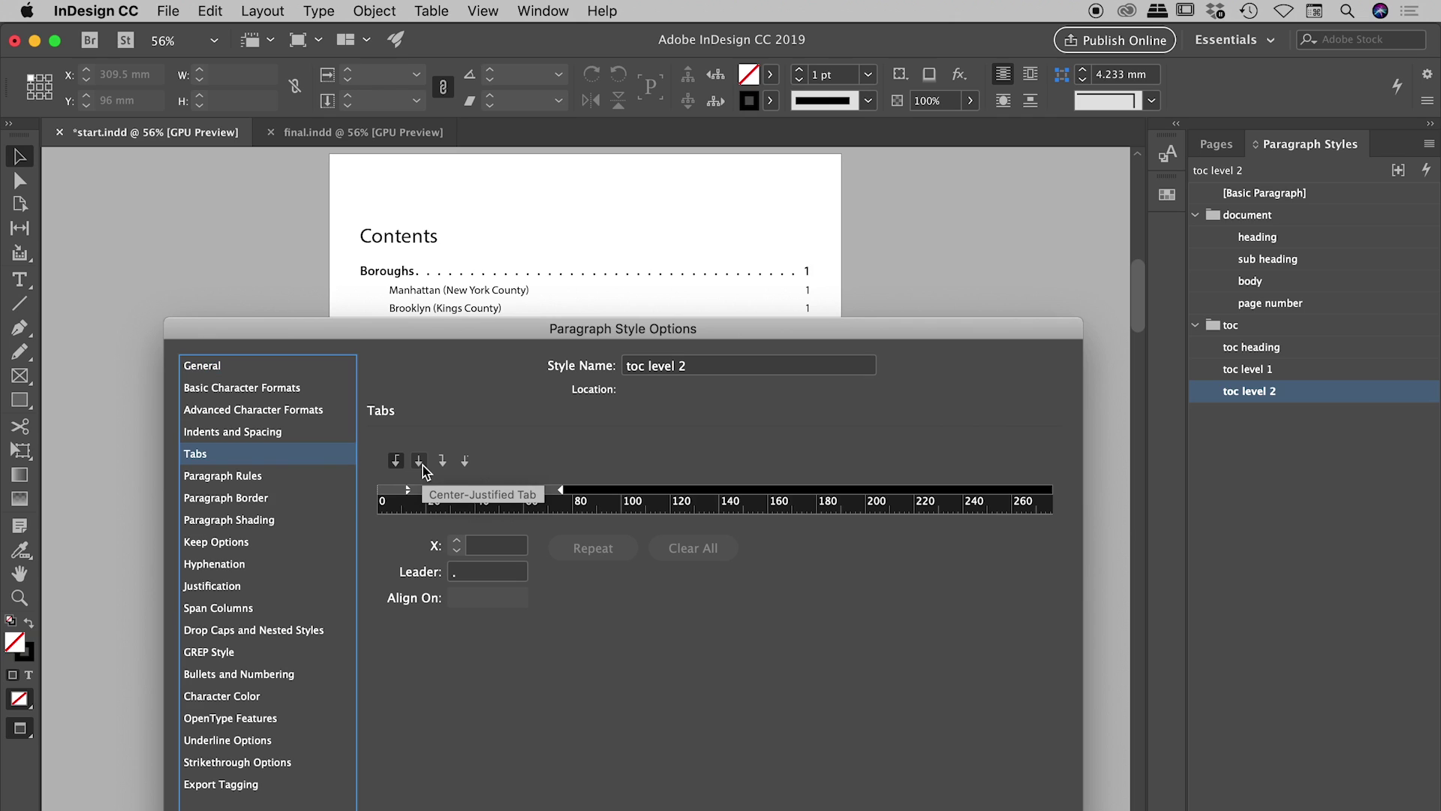
left_click(422, 465)
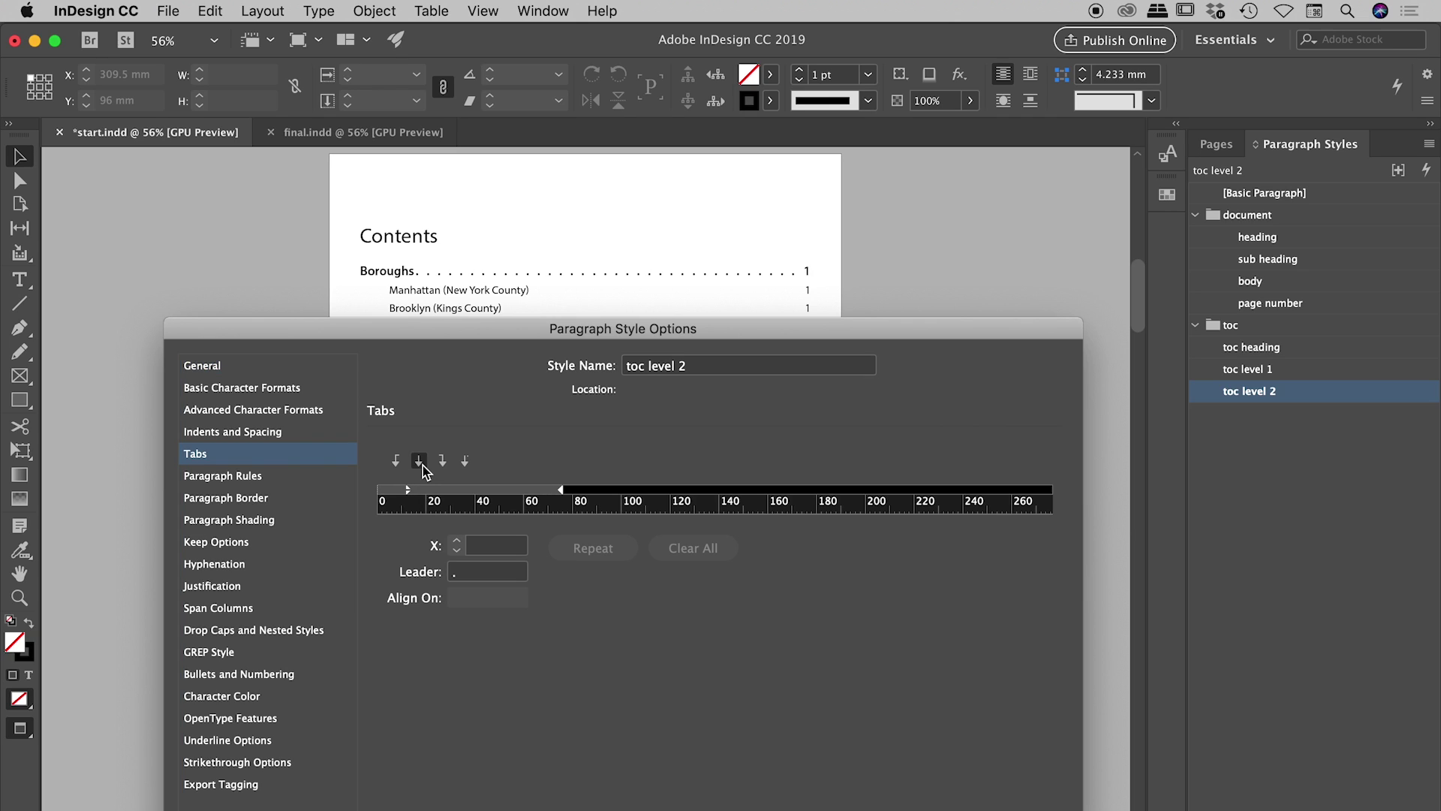
left_click(536, 488)
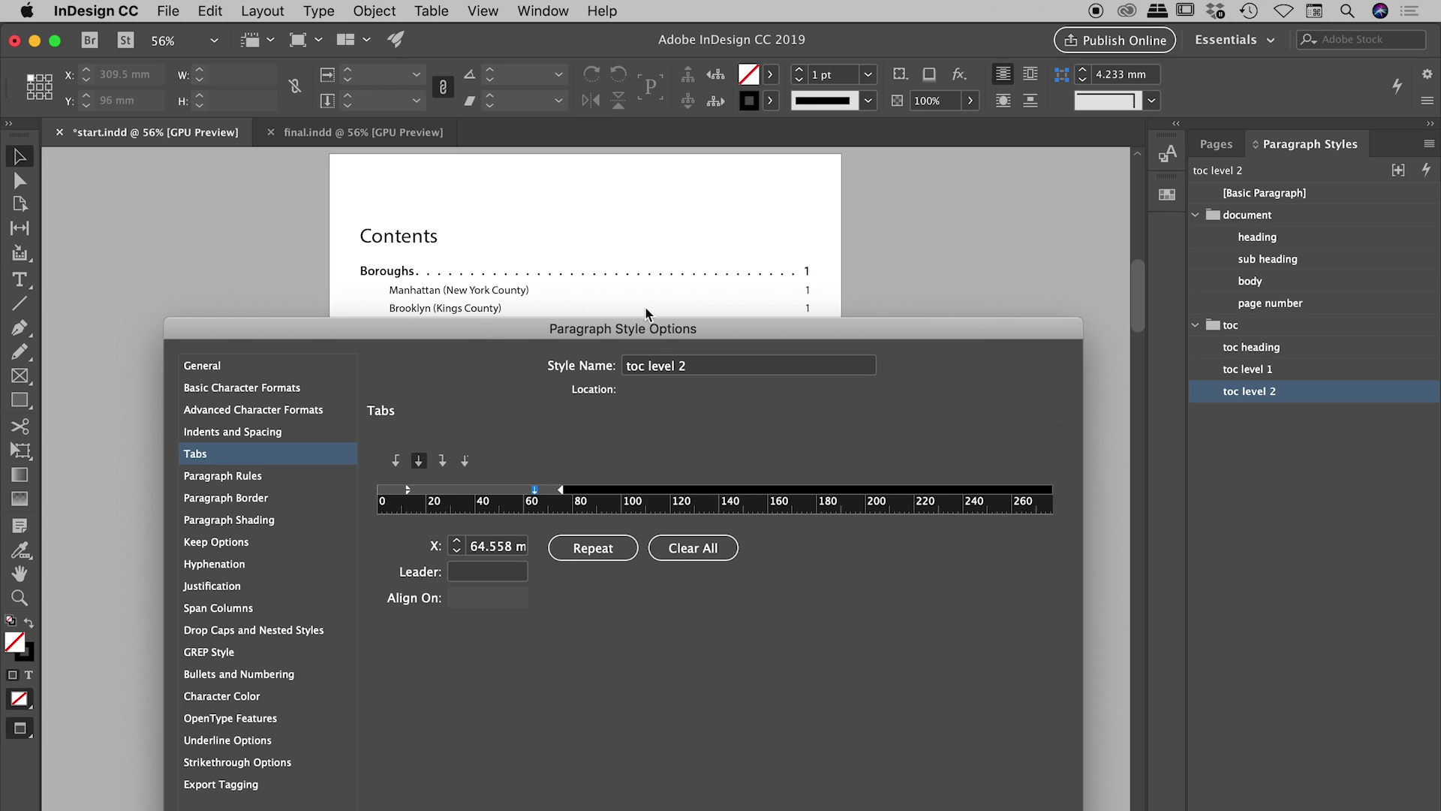
Step: Set the toc level 2 tab leader to a period followed by a space and apply the style changes
left_click(470, 575)
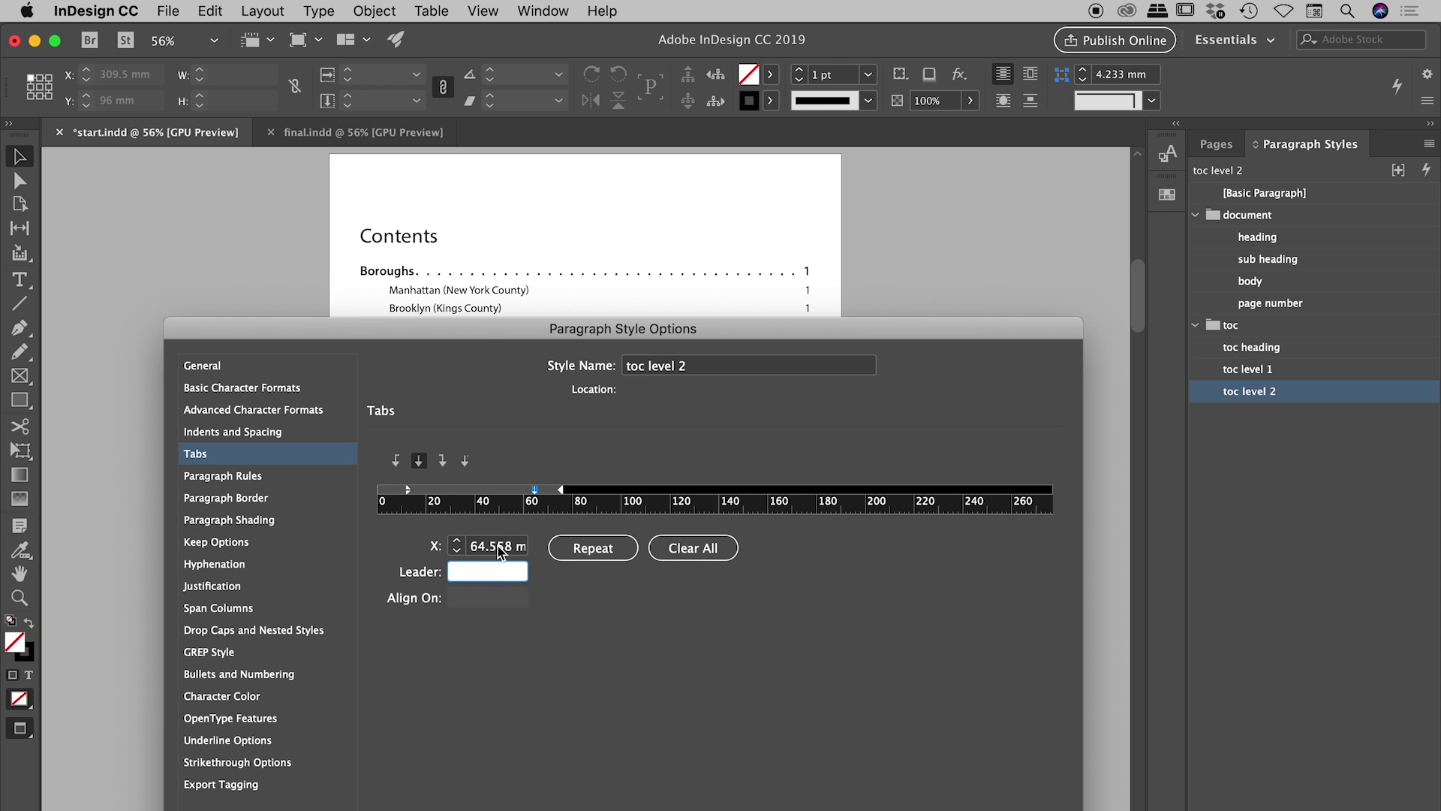
type(".")
key("Tab")
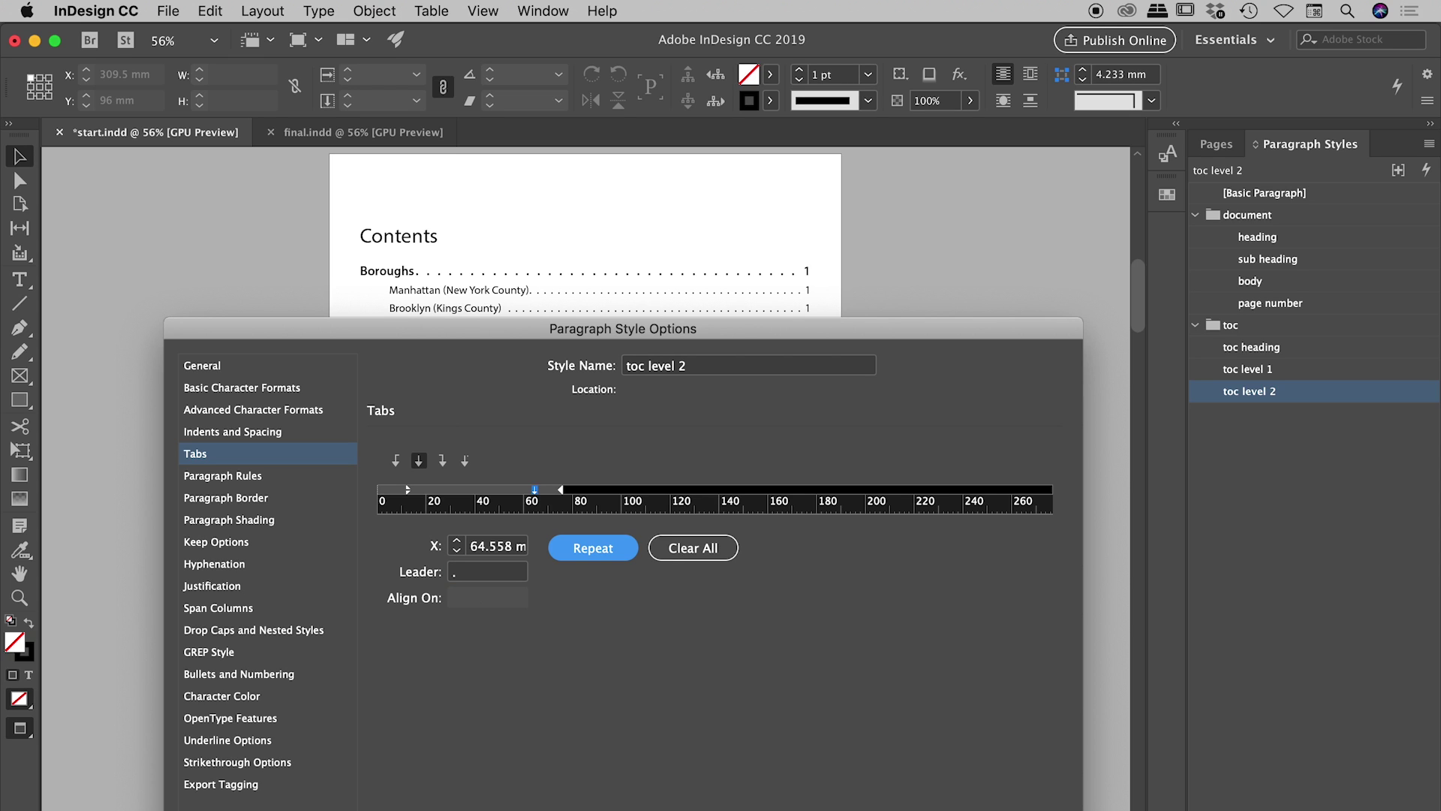
left_click_drag(630, 328, 611, 171)
key("Return")
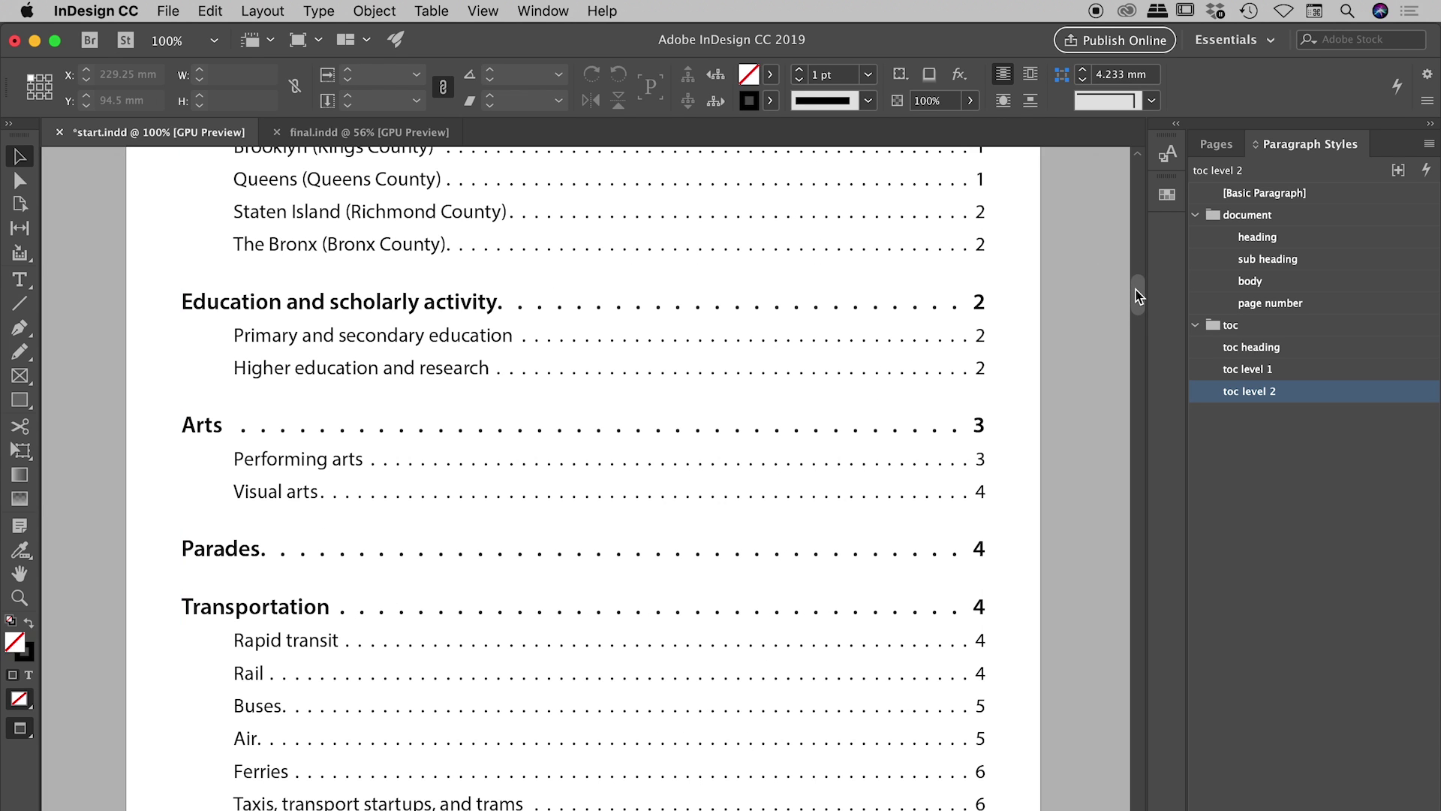
Step: Insert a space before ^y in the heading style's separator between entry and number, and update the table of contents
scroll(1139, 294, "up", 5)
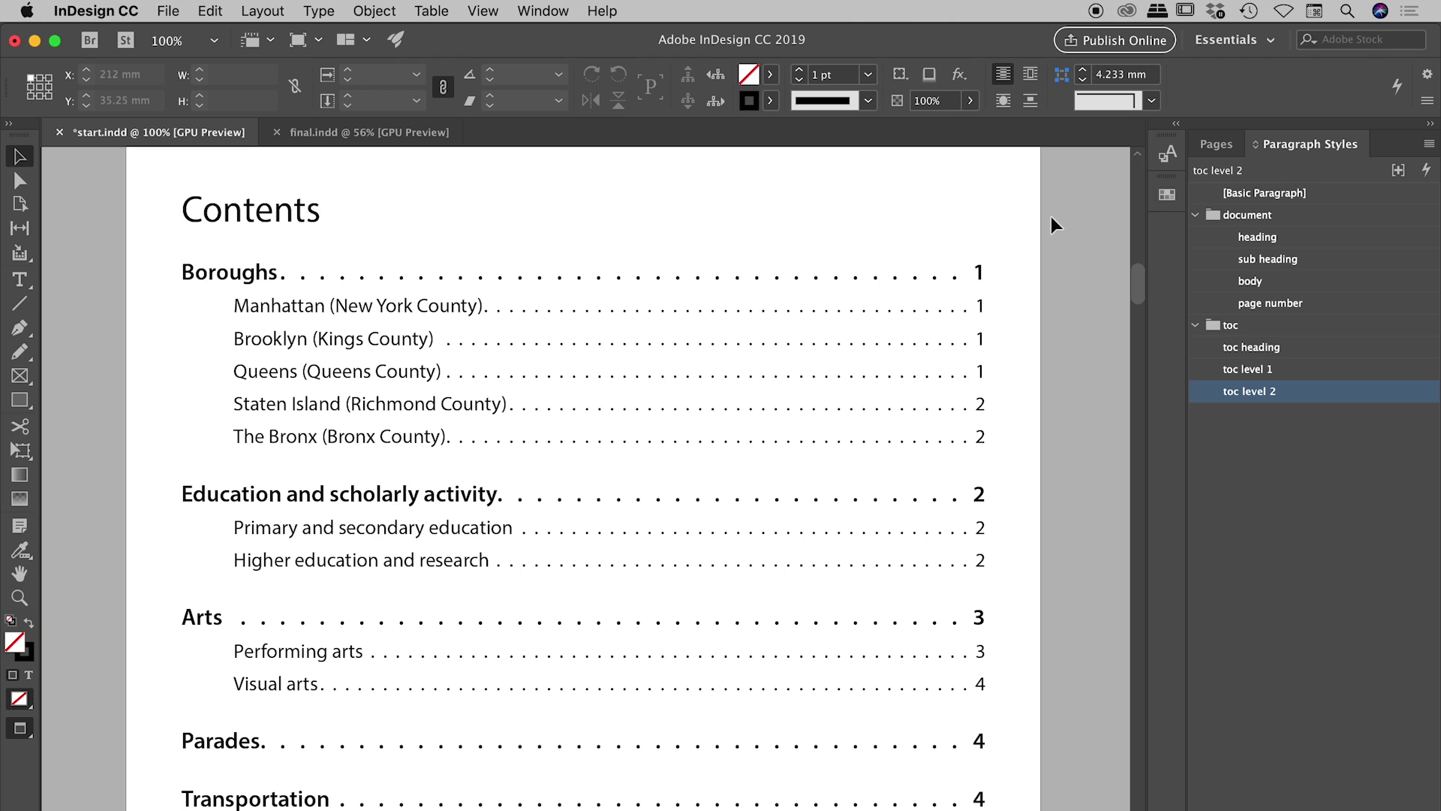
left_click(262, 11)
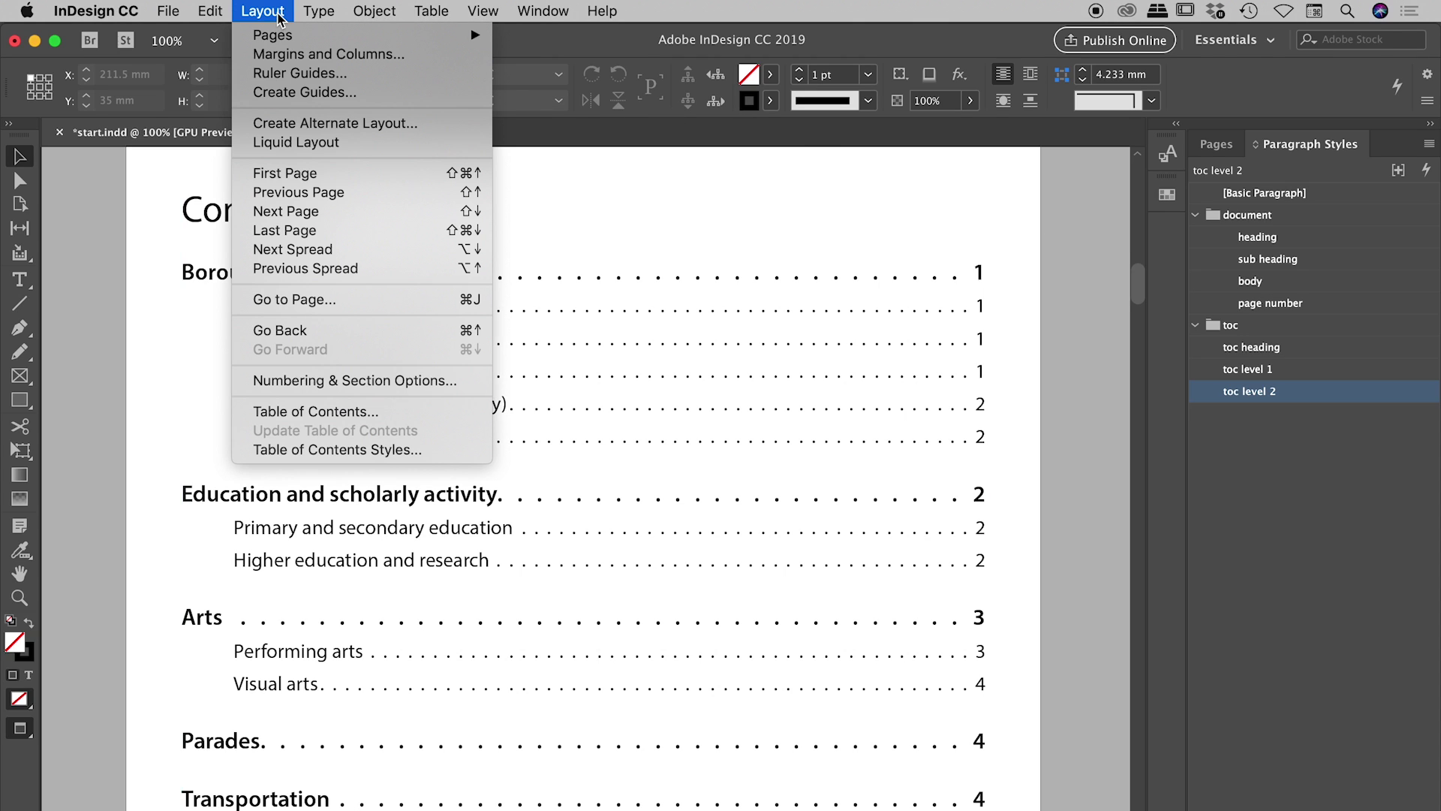
left_click(330, 411)
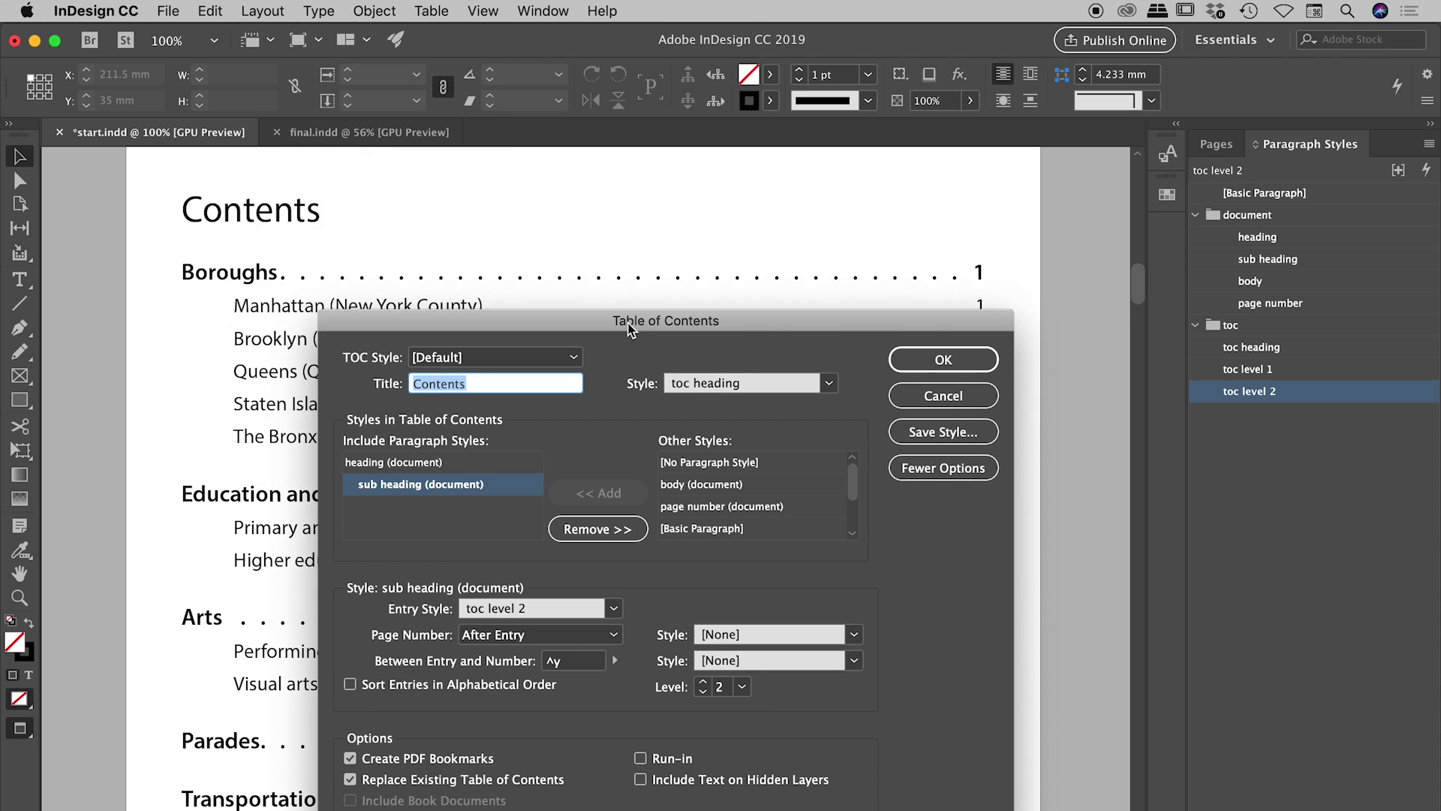
left_click_drag(628, 324, 880, 127)
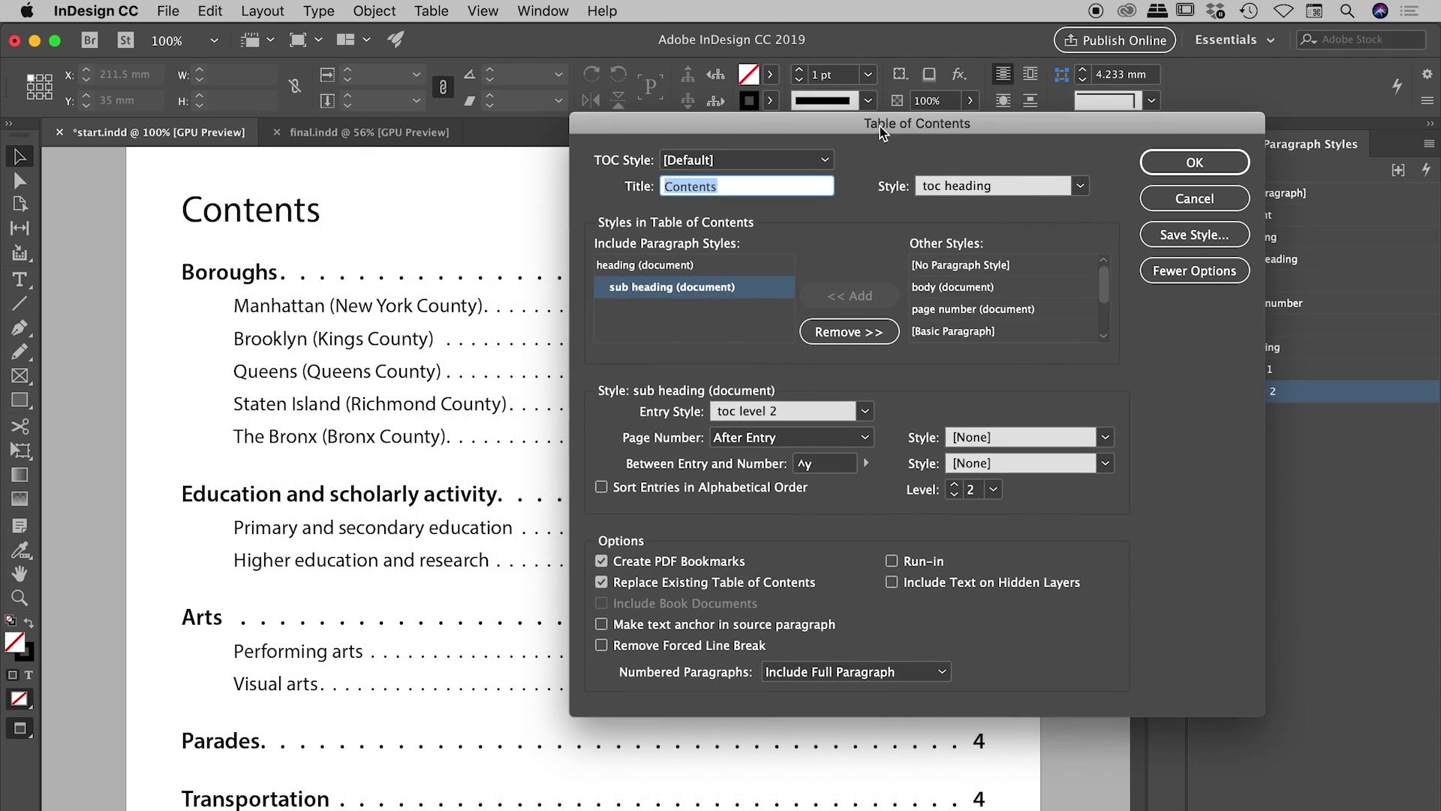
left_click(817, 464)
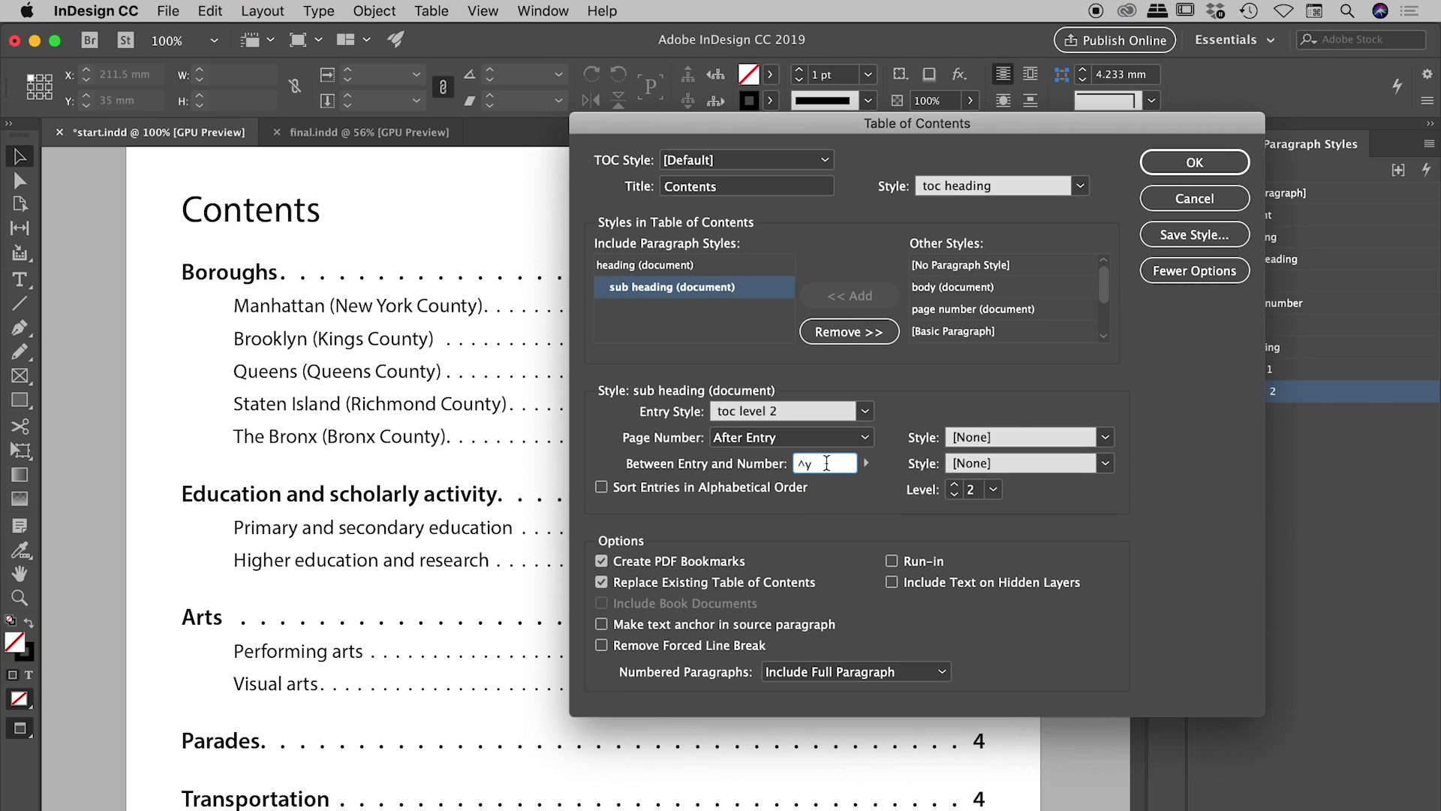
left_click(668, 265)
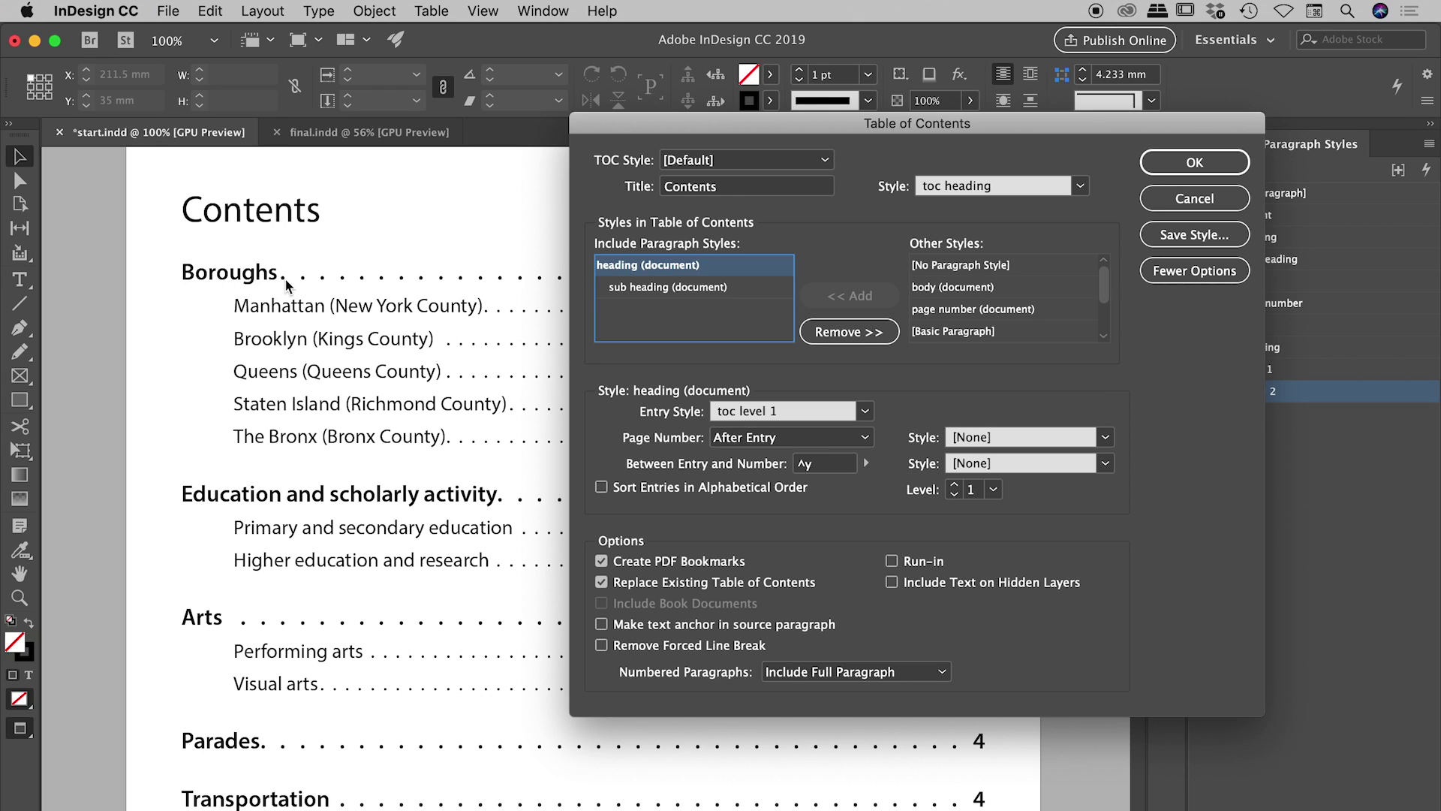
left_click(815, 464)
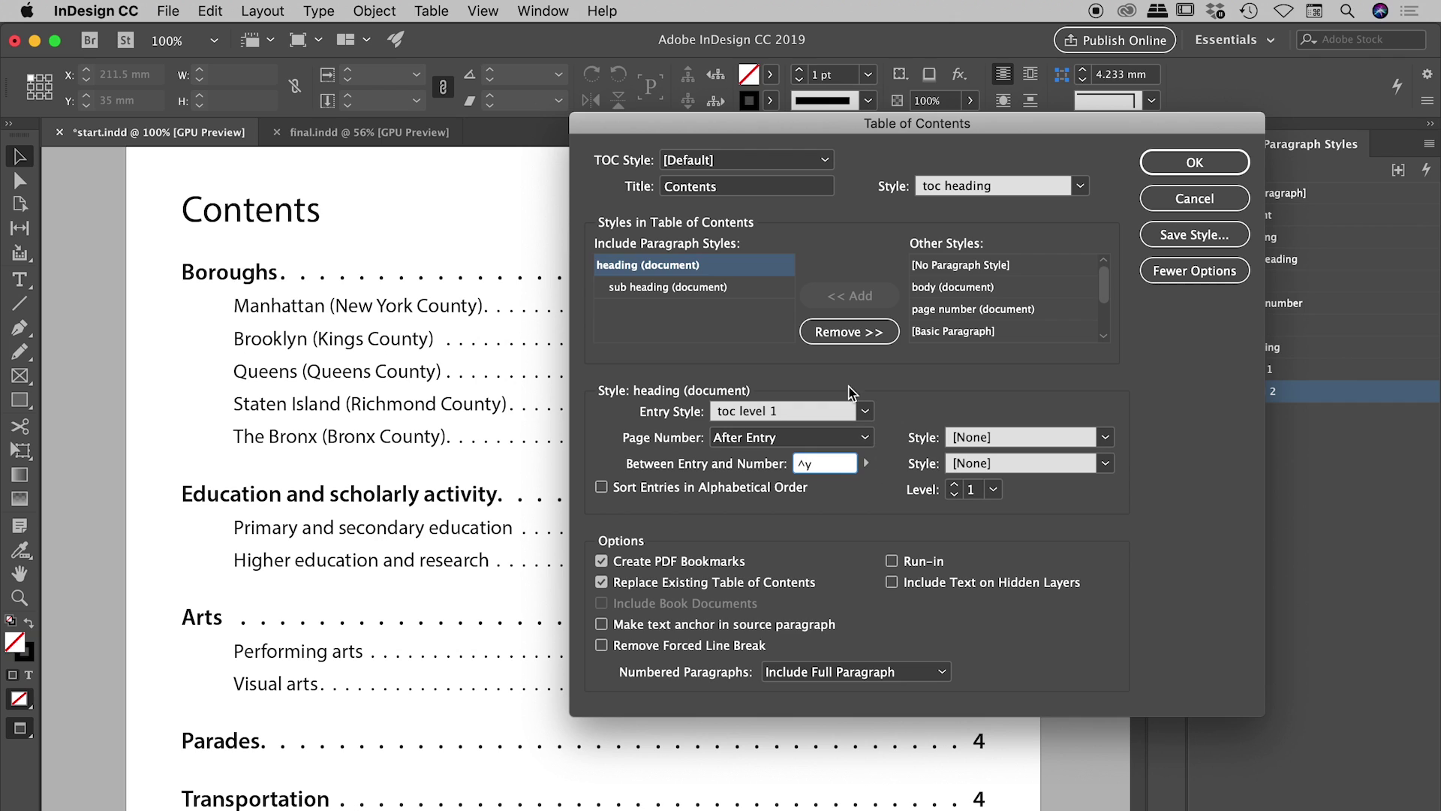
left_click_drag(843, 142, 828, 222)
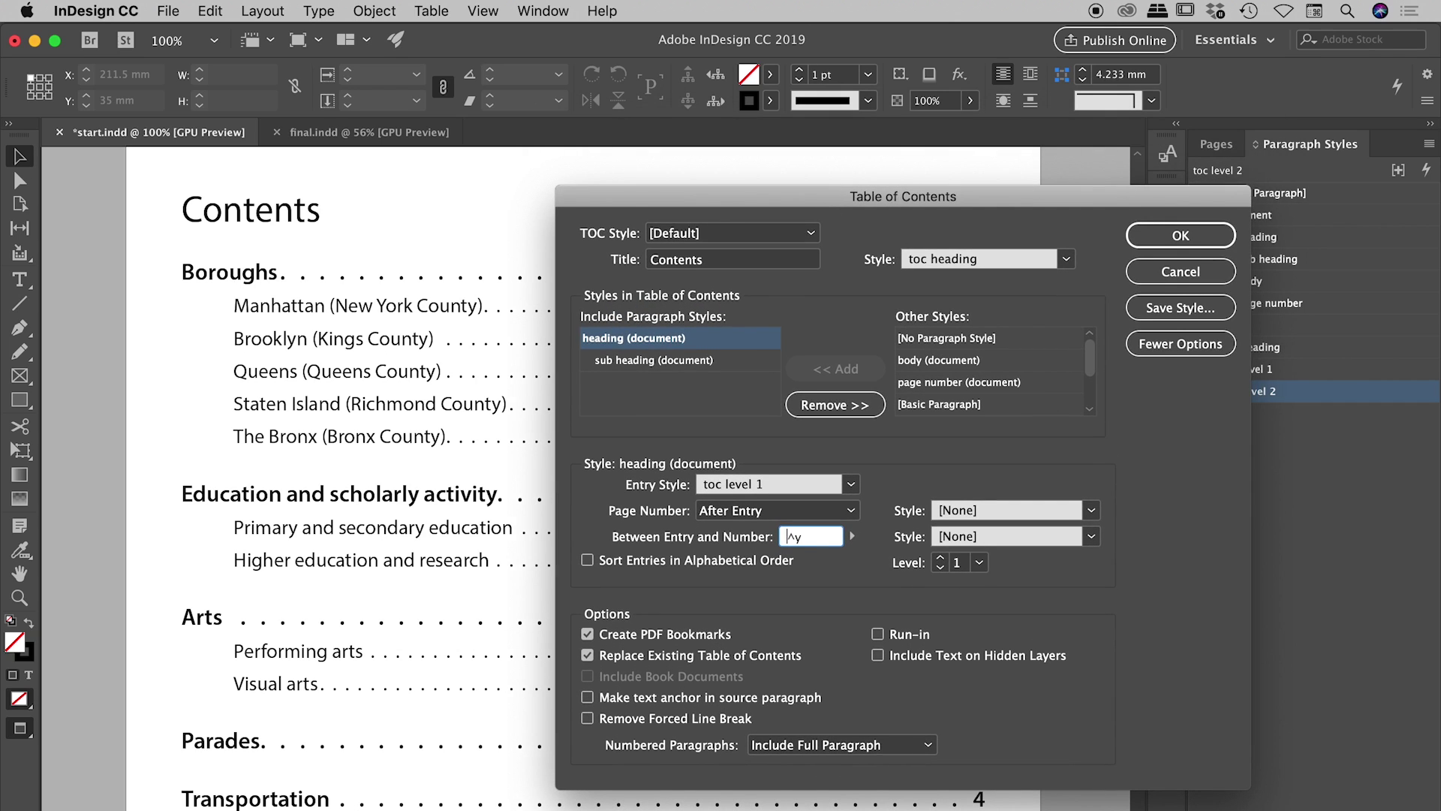
left_click(1181, 234)
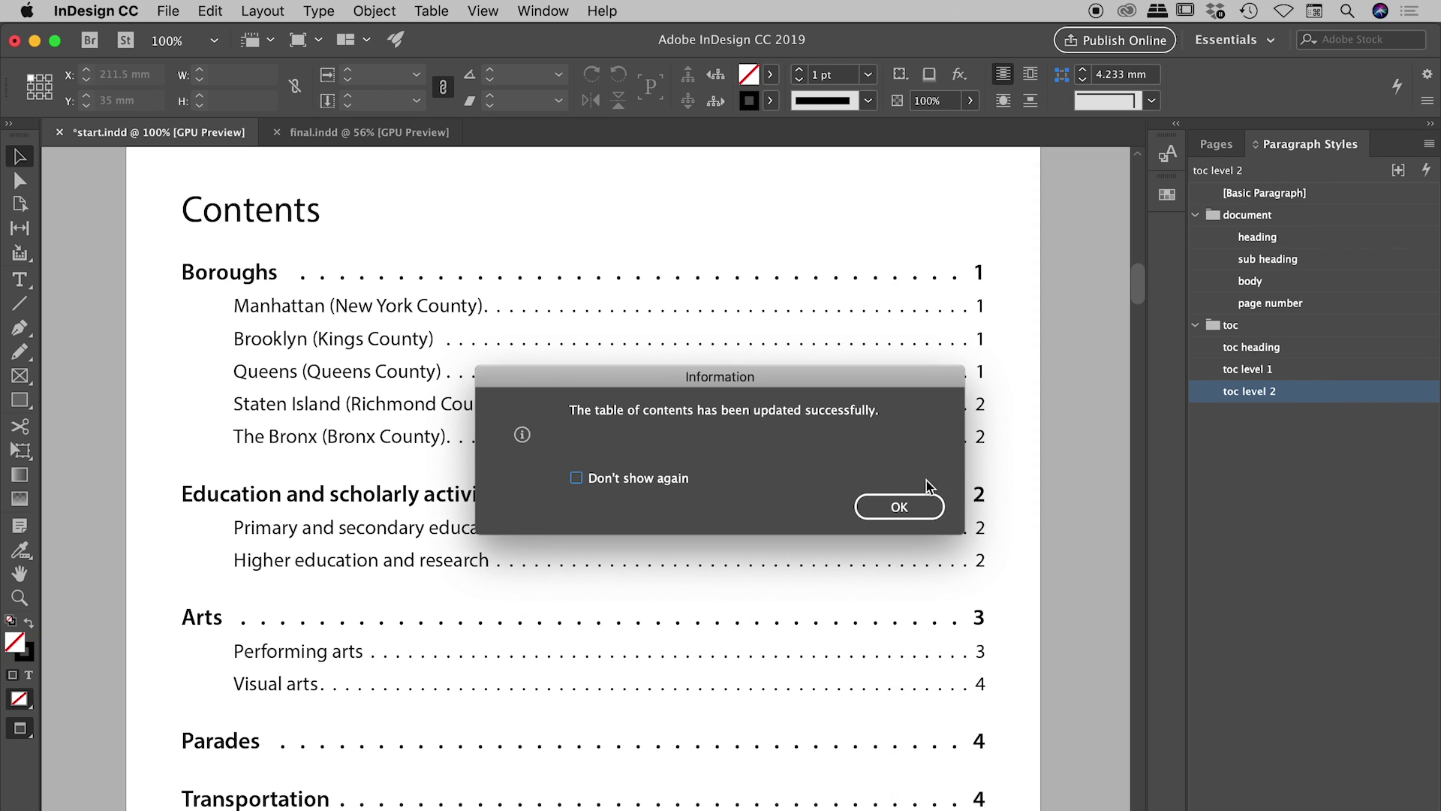
left_click(912, 505)
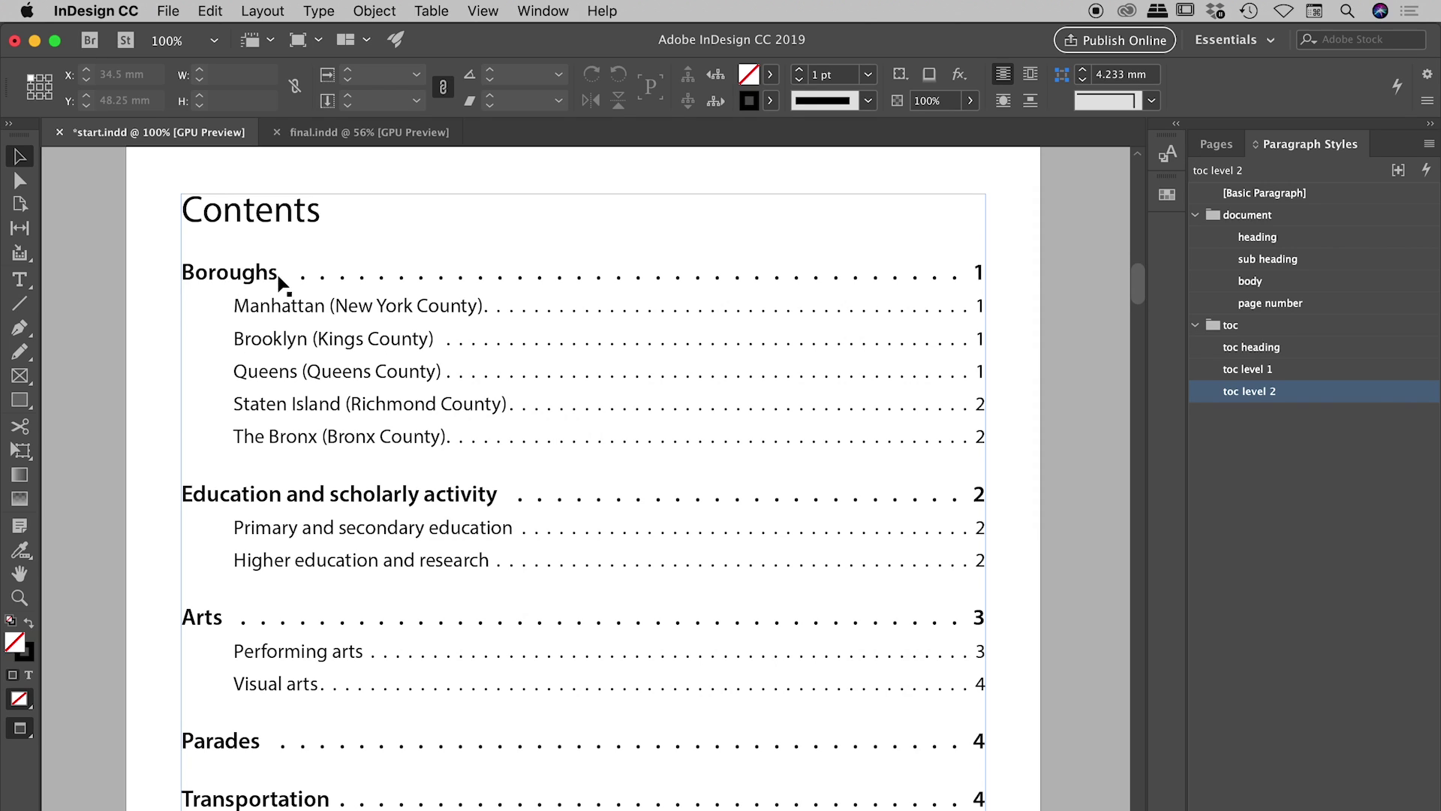
Step: Insert a space before ^y in the sub heading style's separator between entry and number, and update the table of contents
left_click(262, 10)
left_click(318, 412)
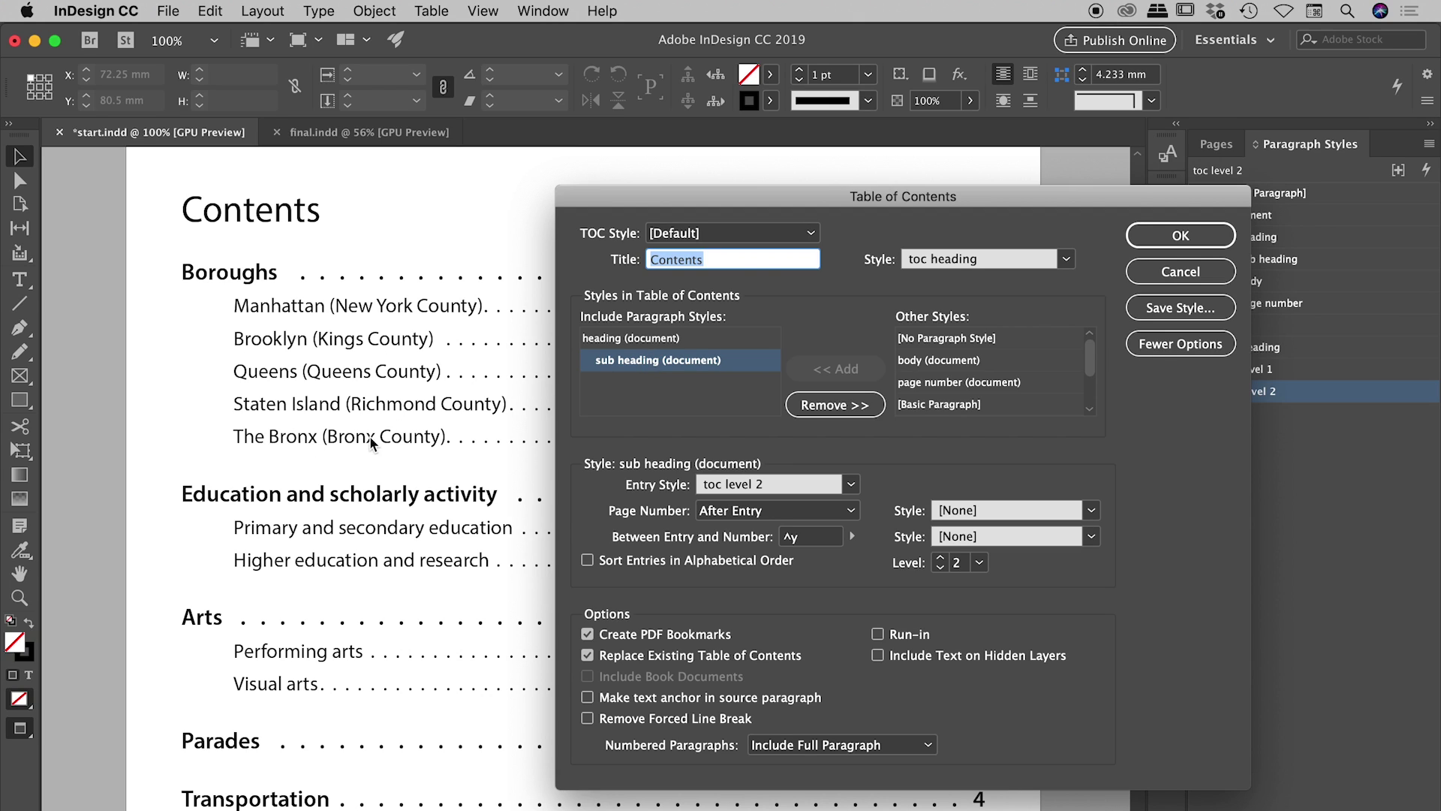
left_click(802, 536)
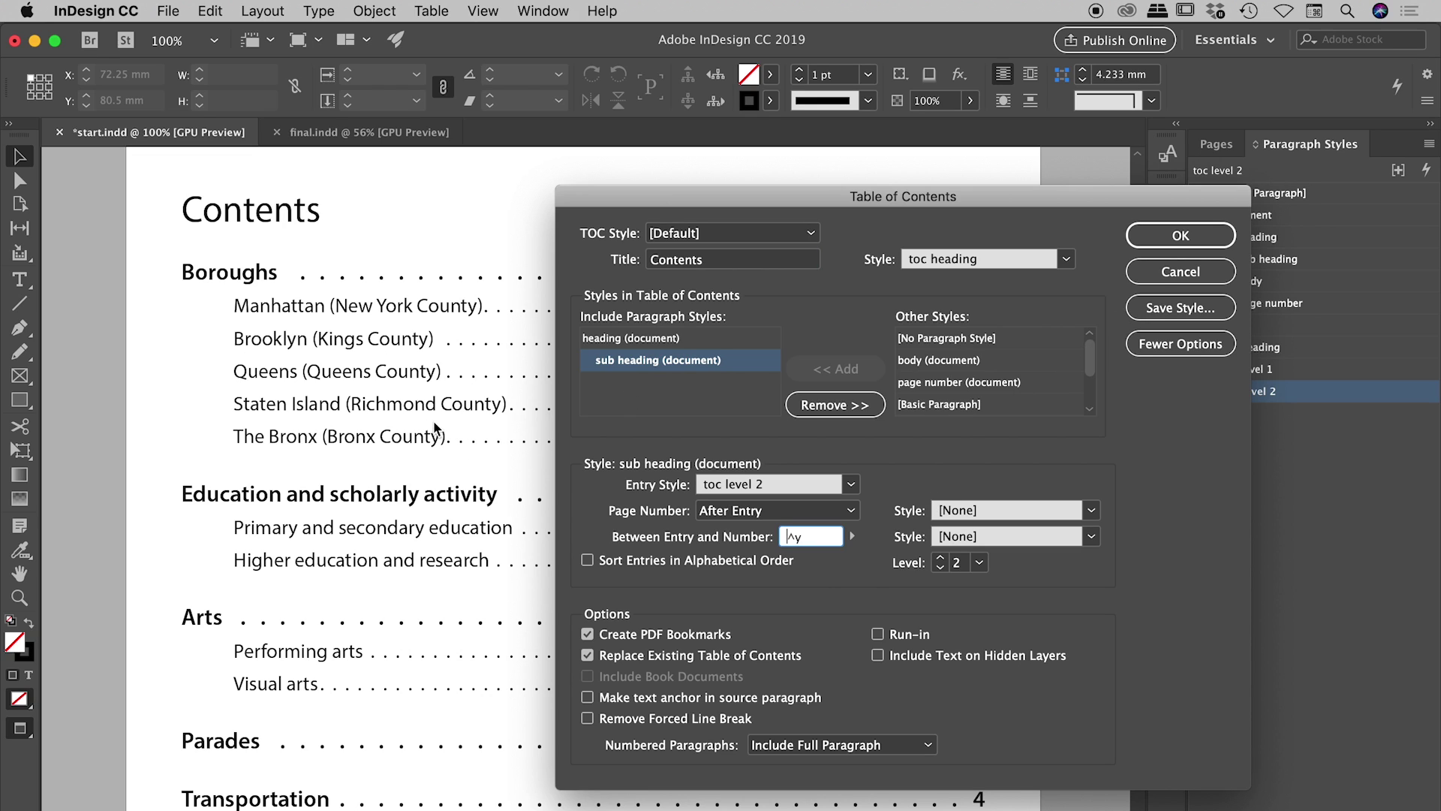
left_click(1204, 237)
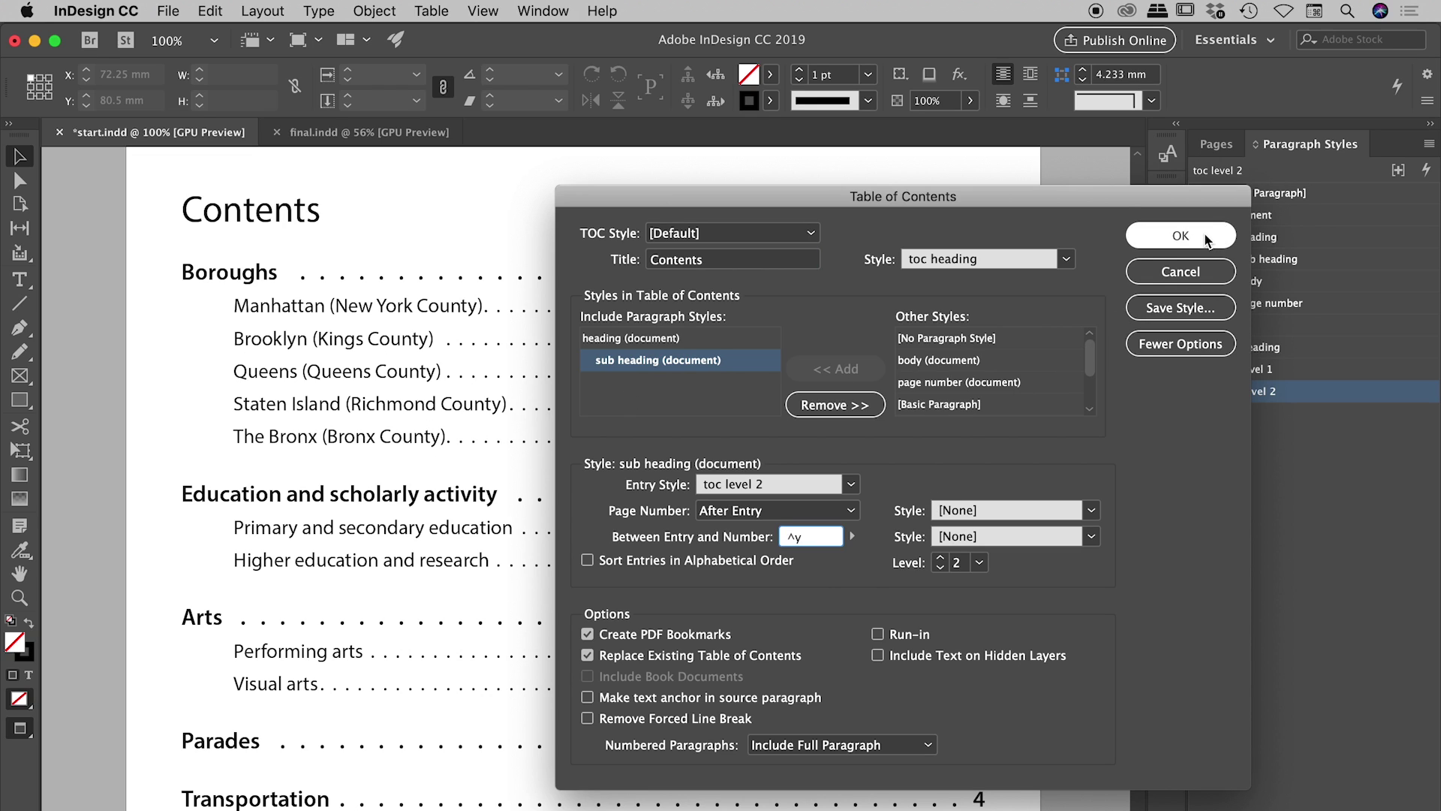
left_click(901, 510)
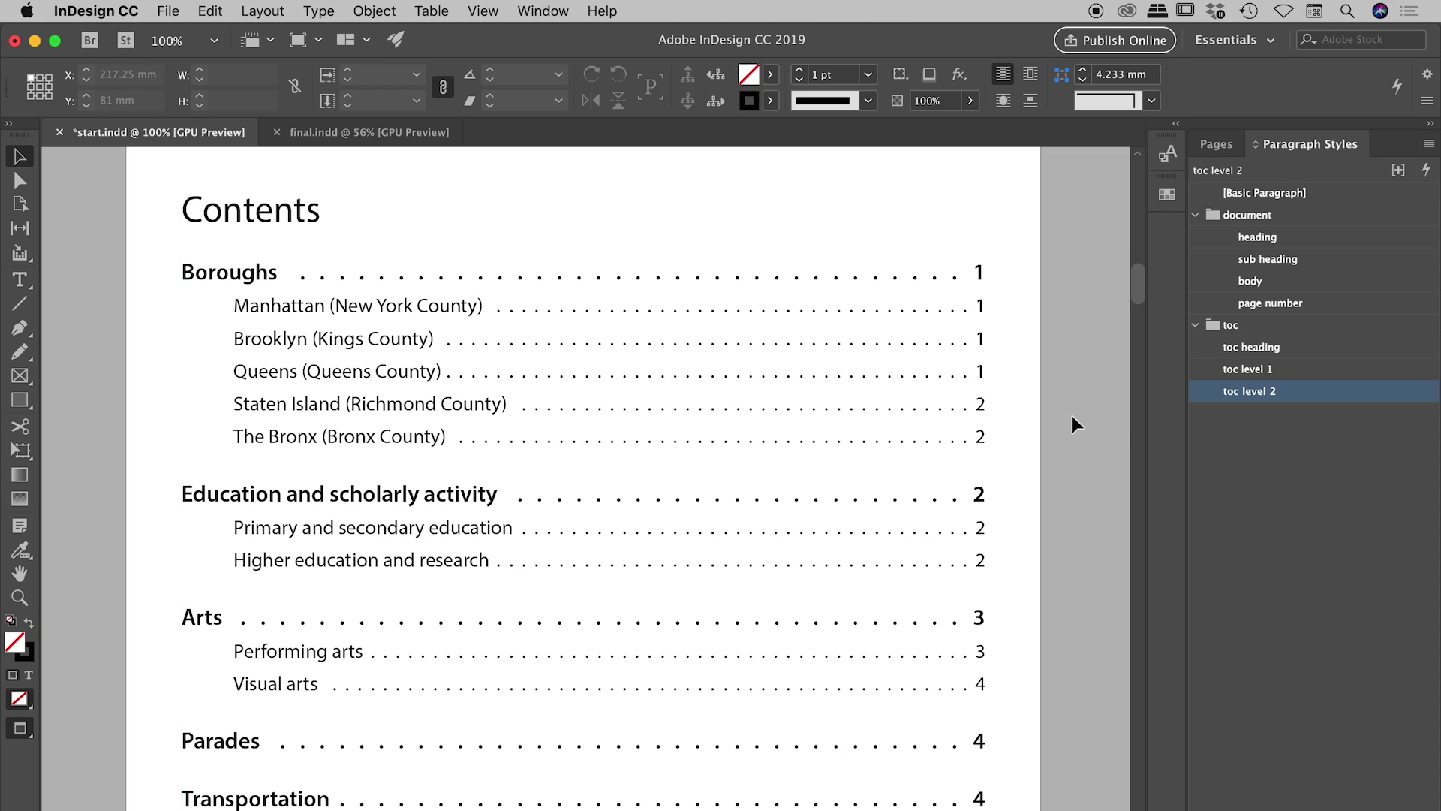
Step: Append "(SOMETHING WEIRD)" to the BOROUGHS heading on the first body page and deselect the text
key("super+minus")
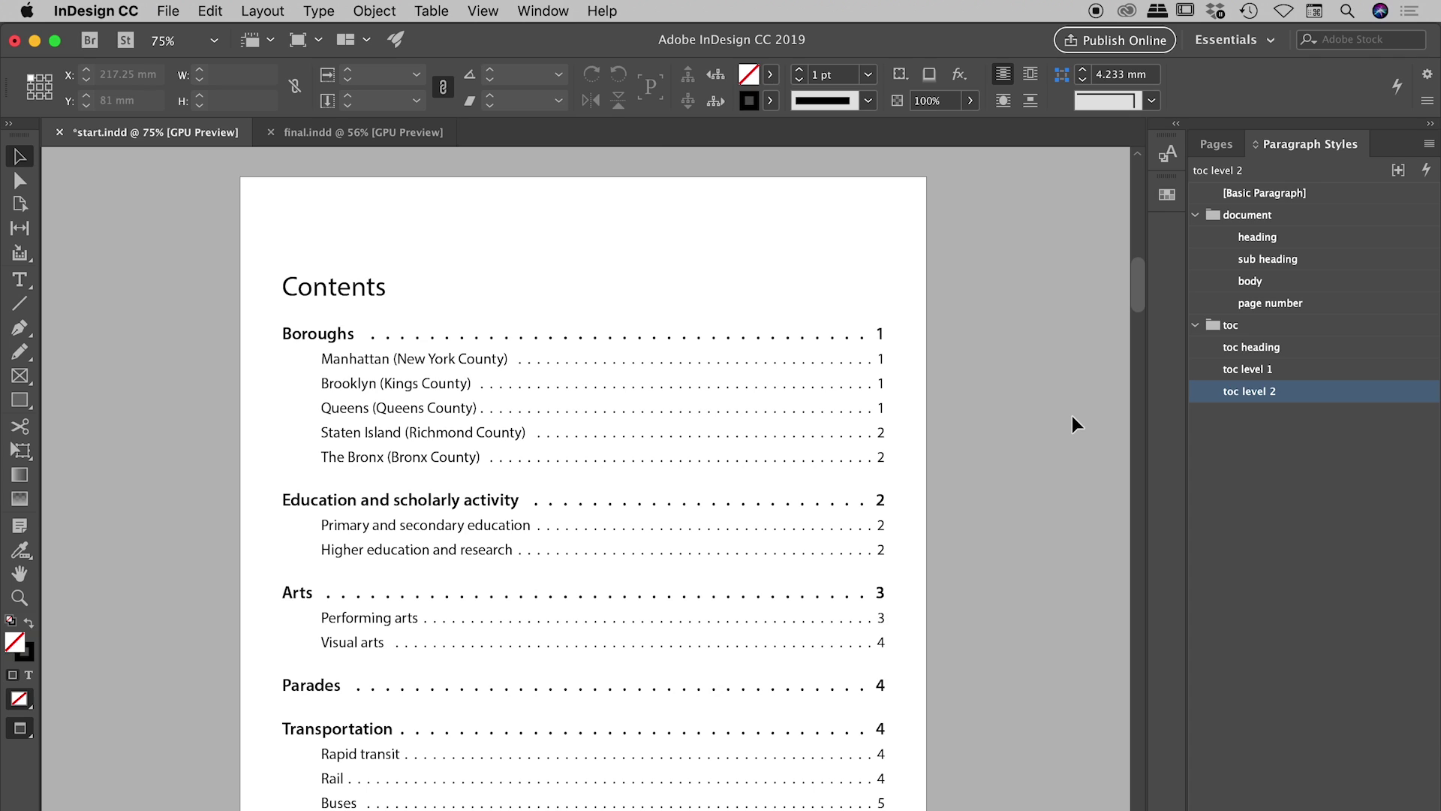
scroll(1070, 416, "down", 1)
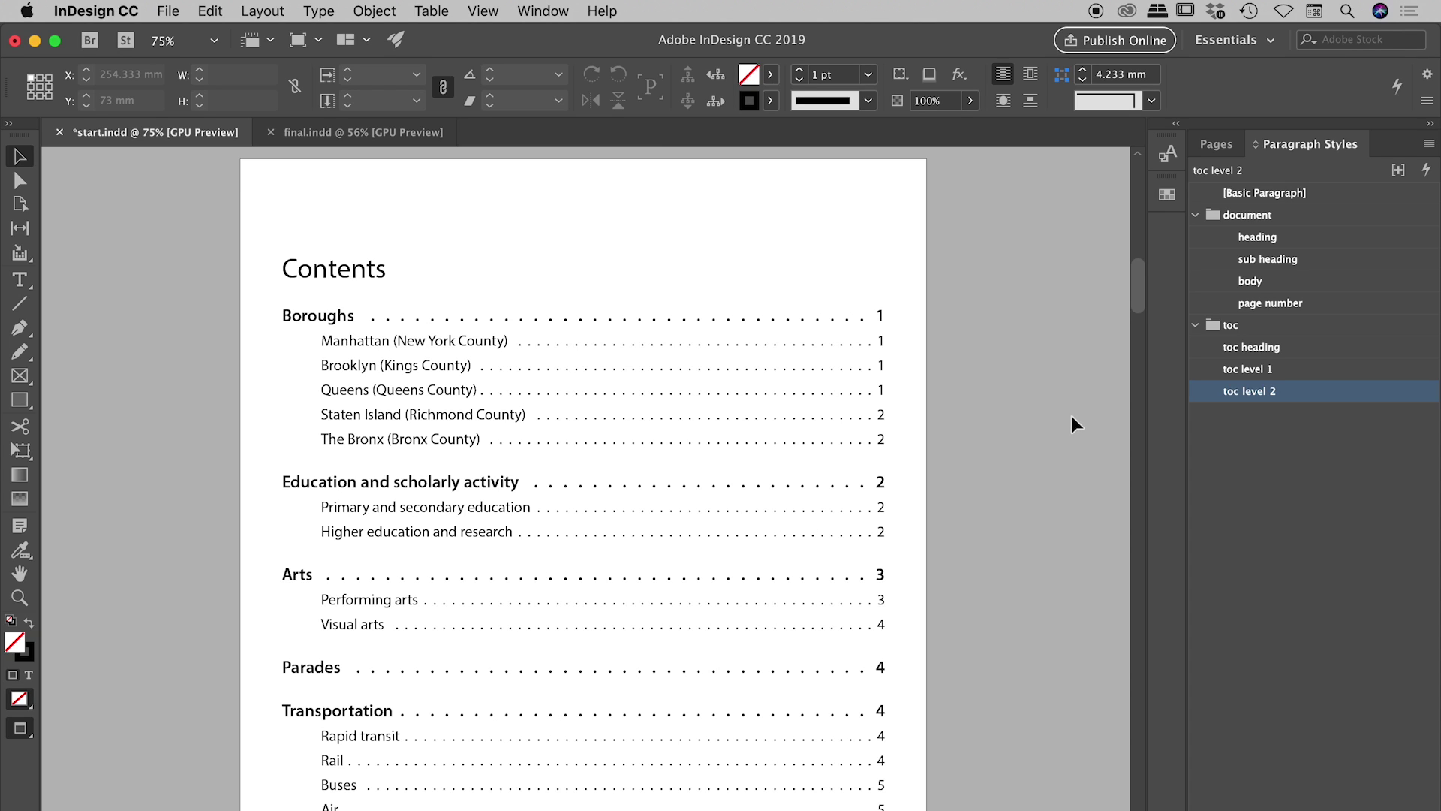
scroll(1070, 416, "down", 2)
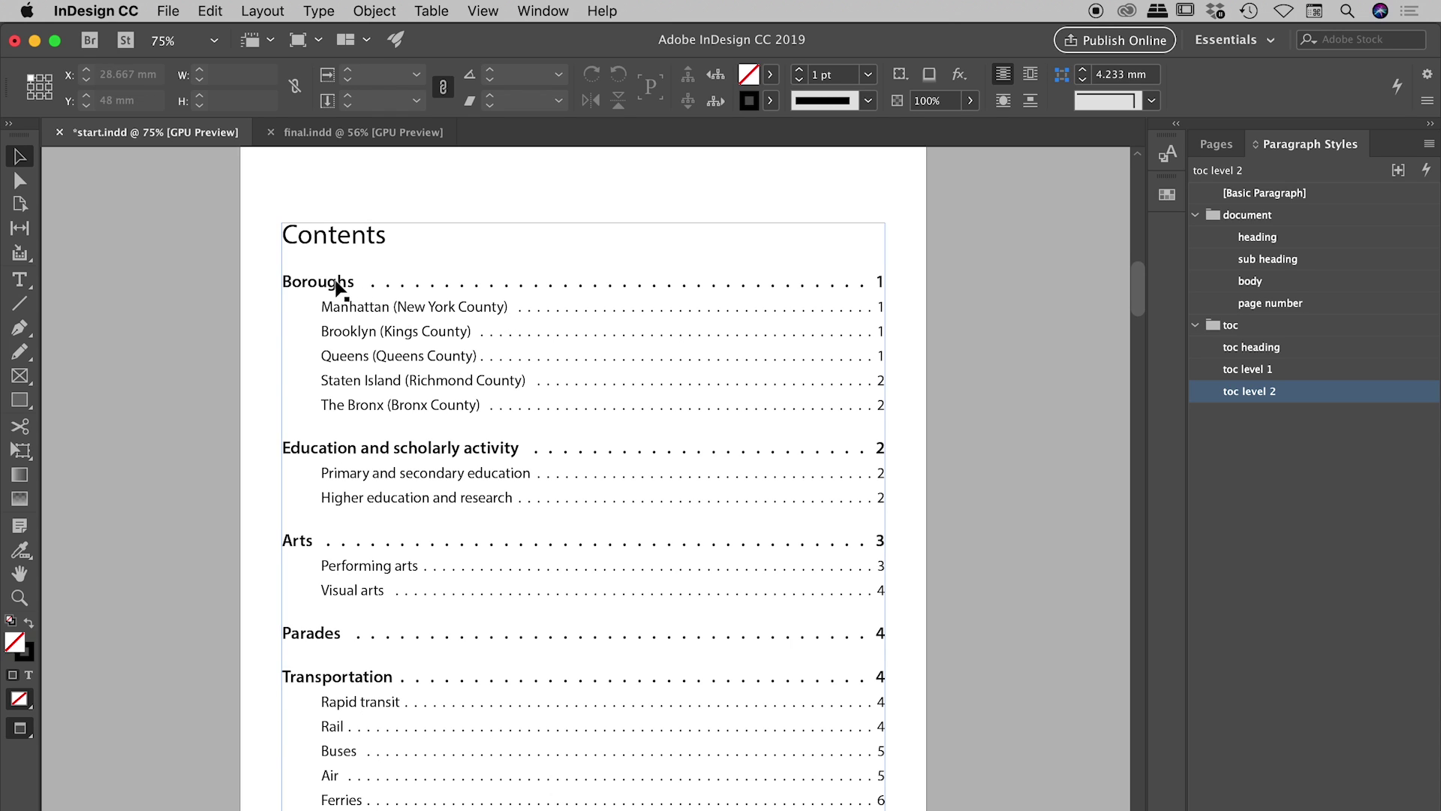
left_click_drag(1137, 283, 1154, 357)
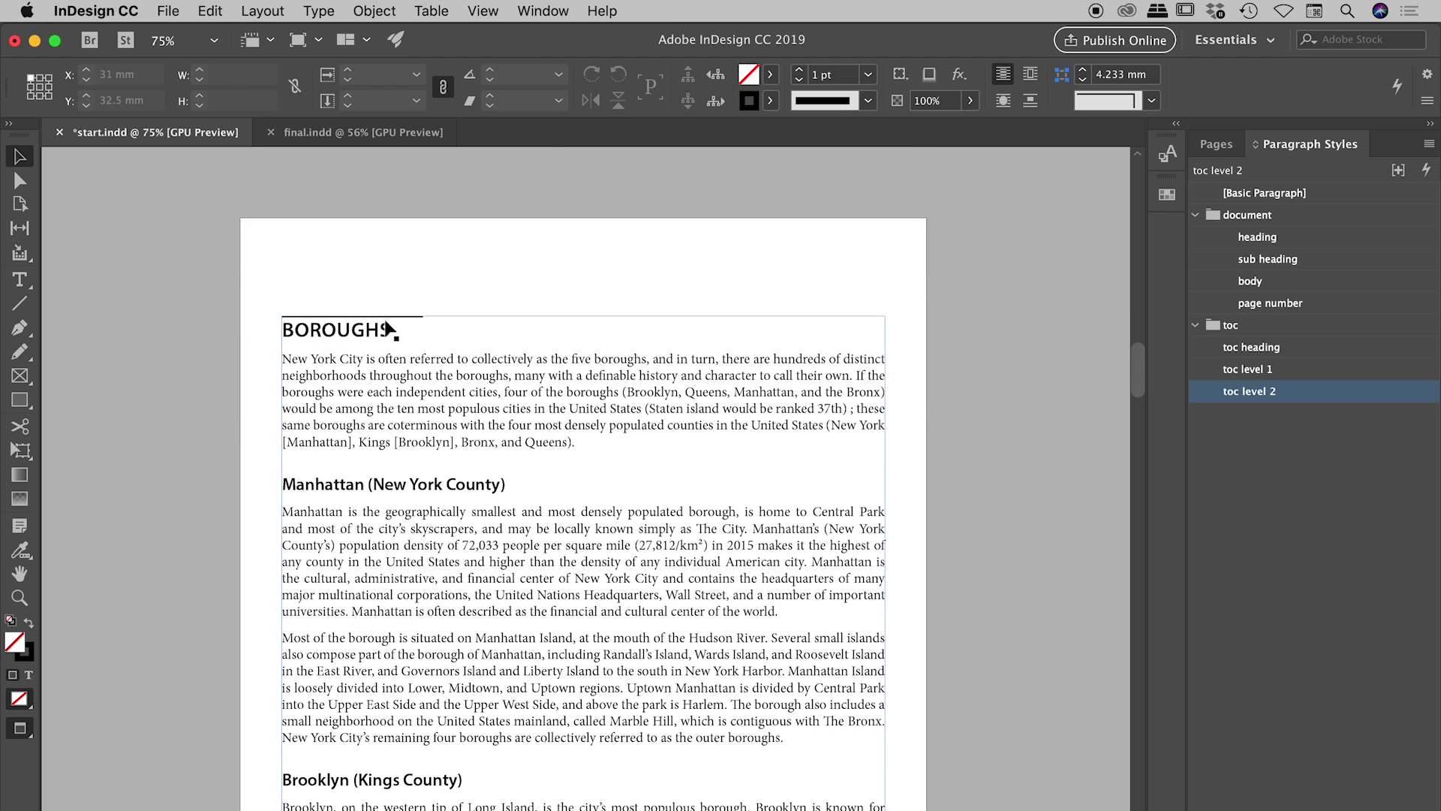
double_click(399, 327)
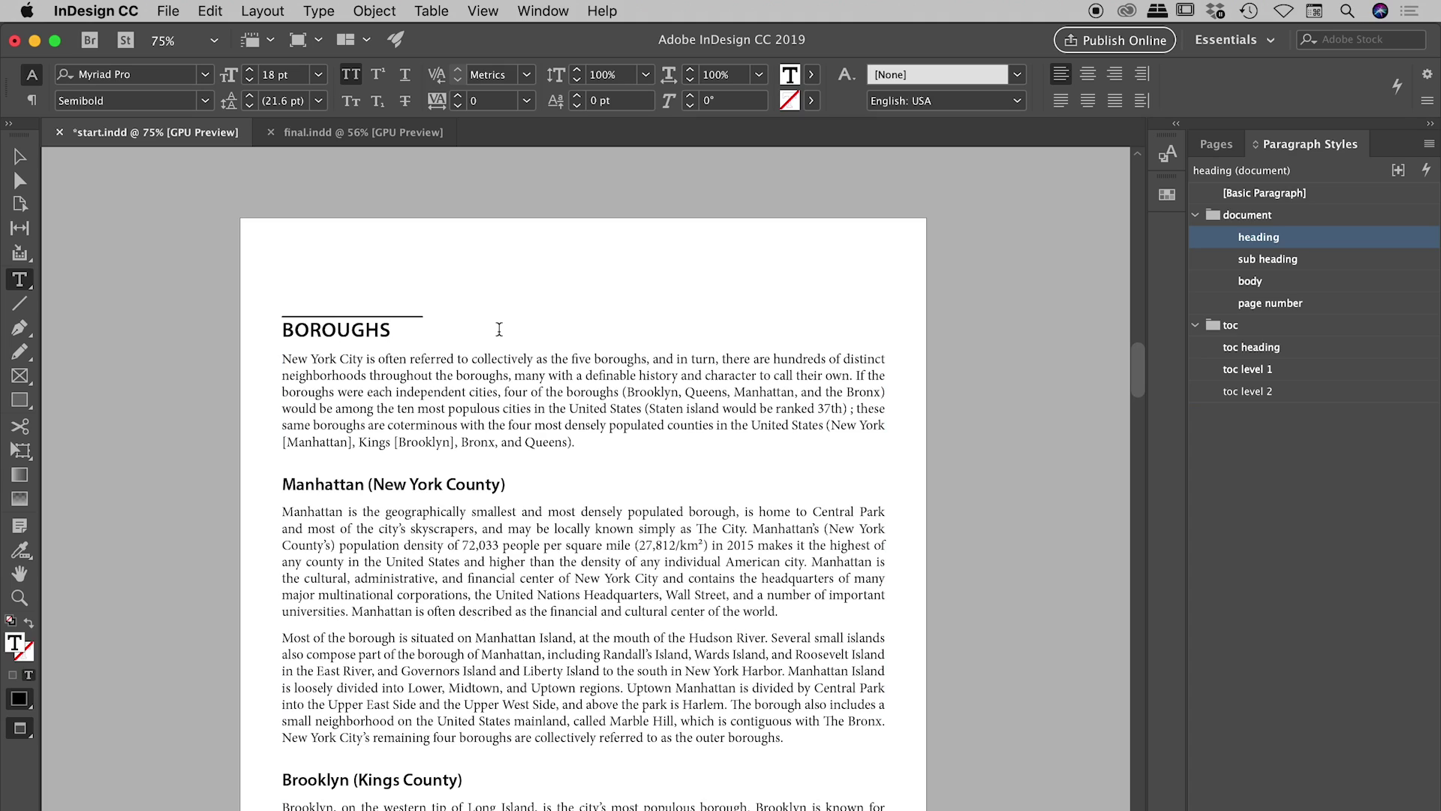
type("()")
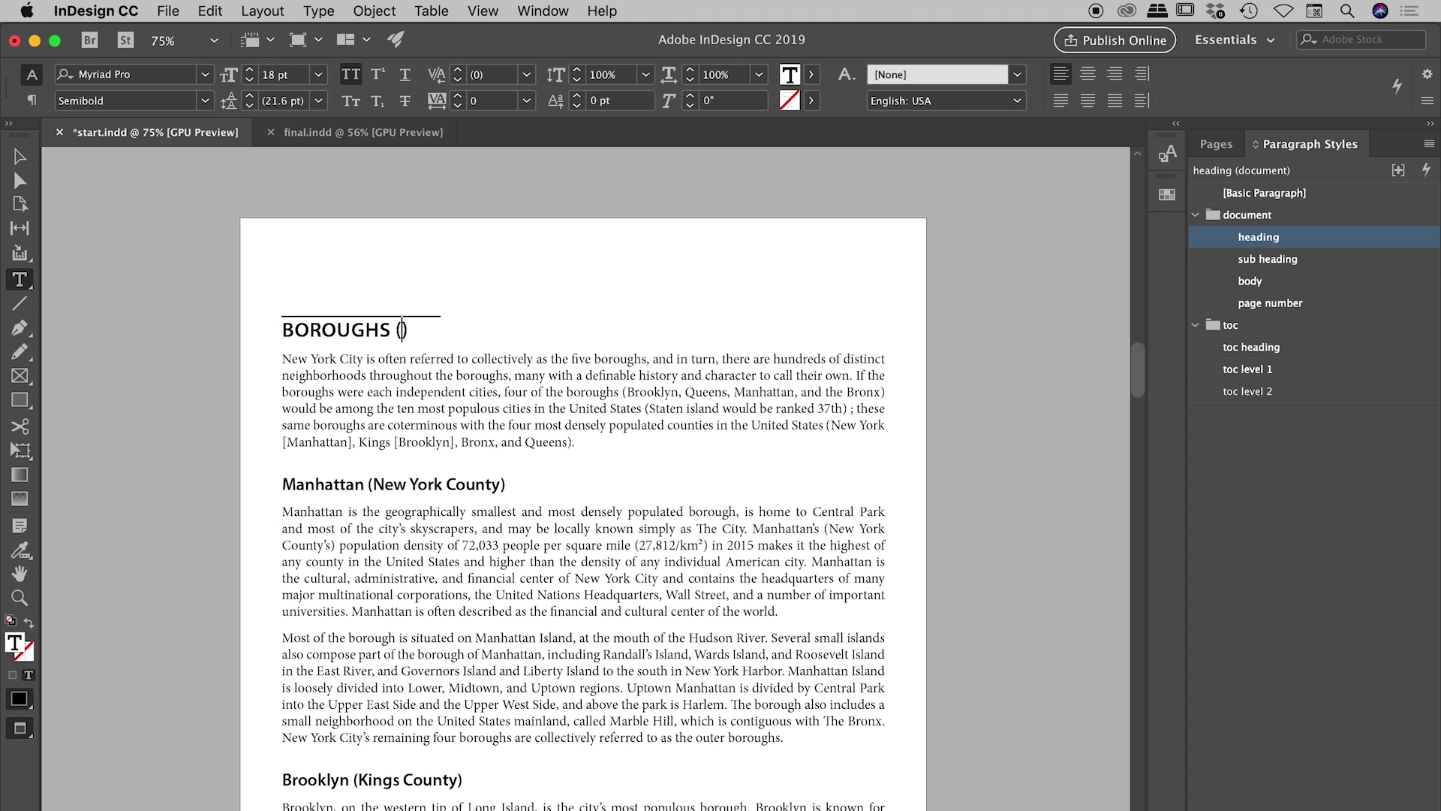
type("SOMETHING WEIRD")
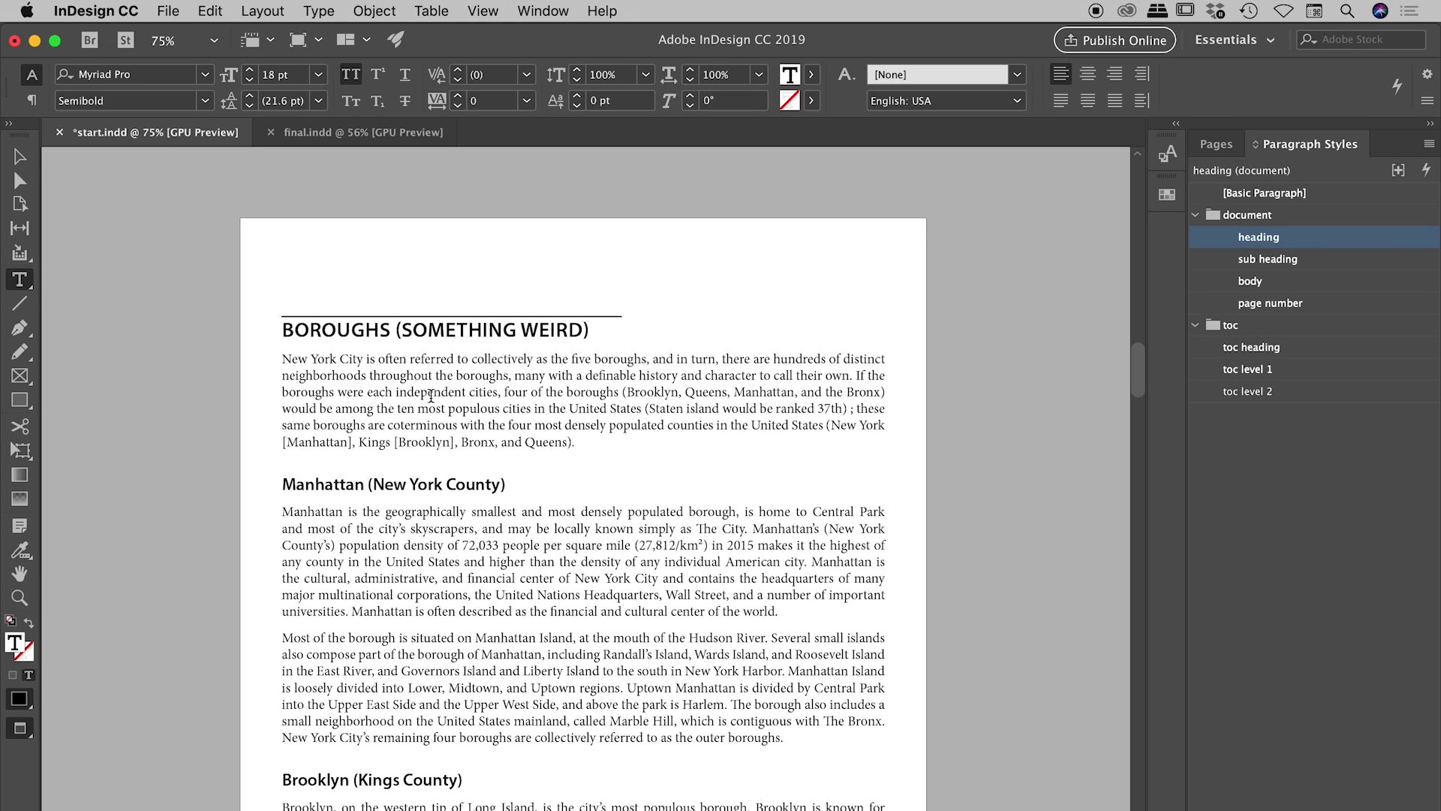
left_click(19, 156)
left_click(234, 338)
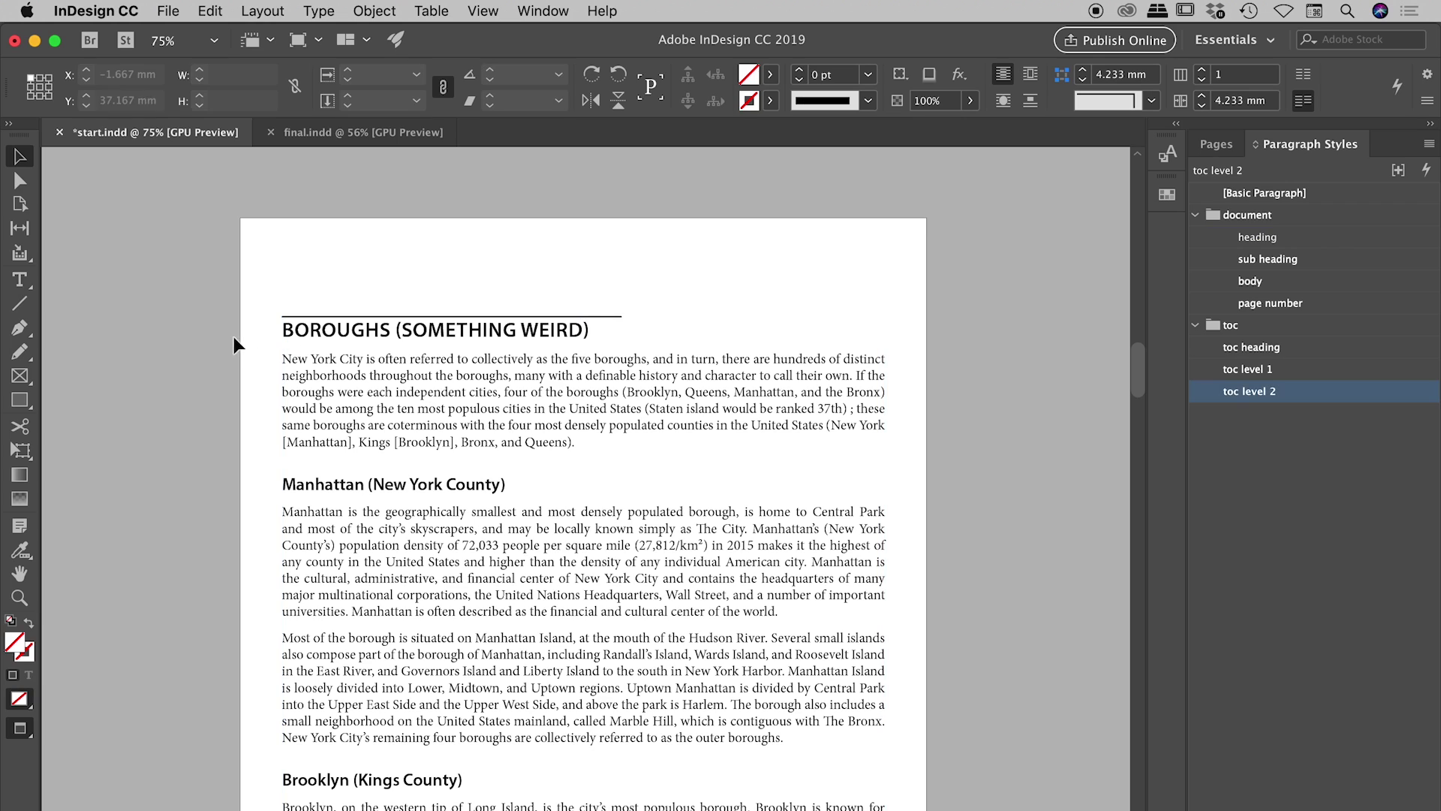
Step: Select the Contents text frame, update the table of contents to pick up the changed BOROUGHS heading, and deselect the frame
scroll(190, 295, "up", 15)
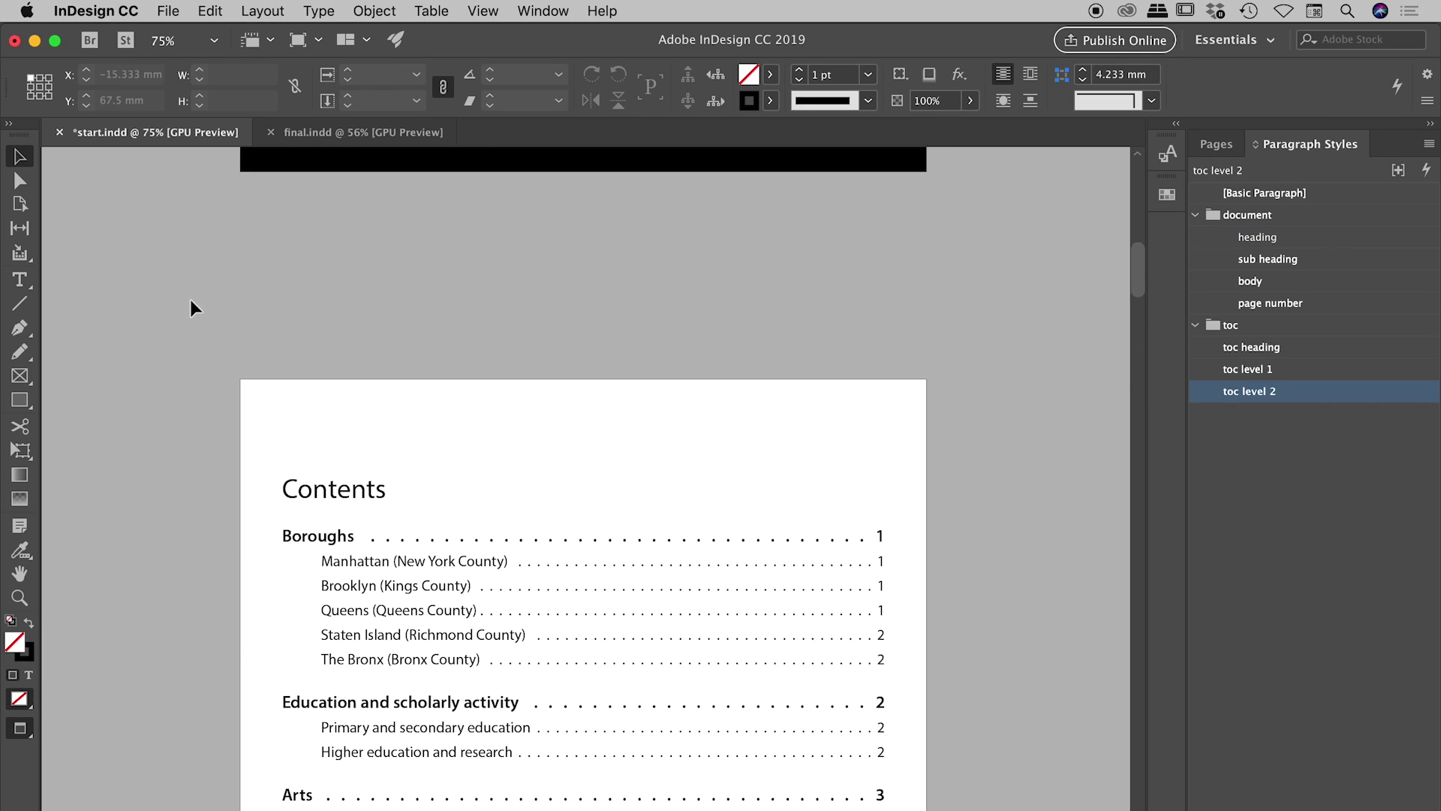
scroll(190, 300, "down", 2)
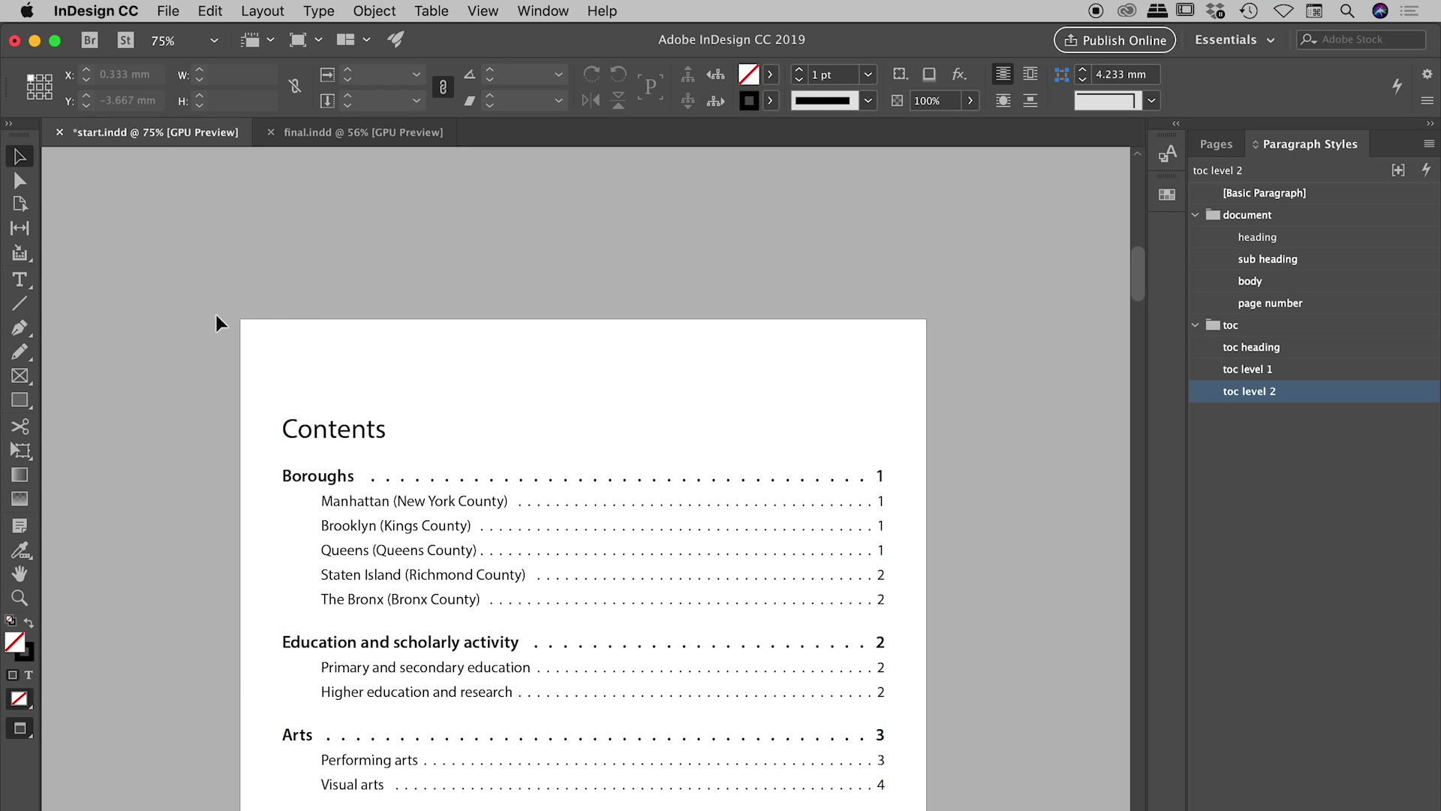
left_click(262, 10)
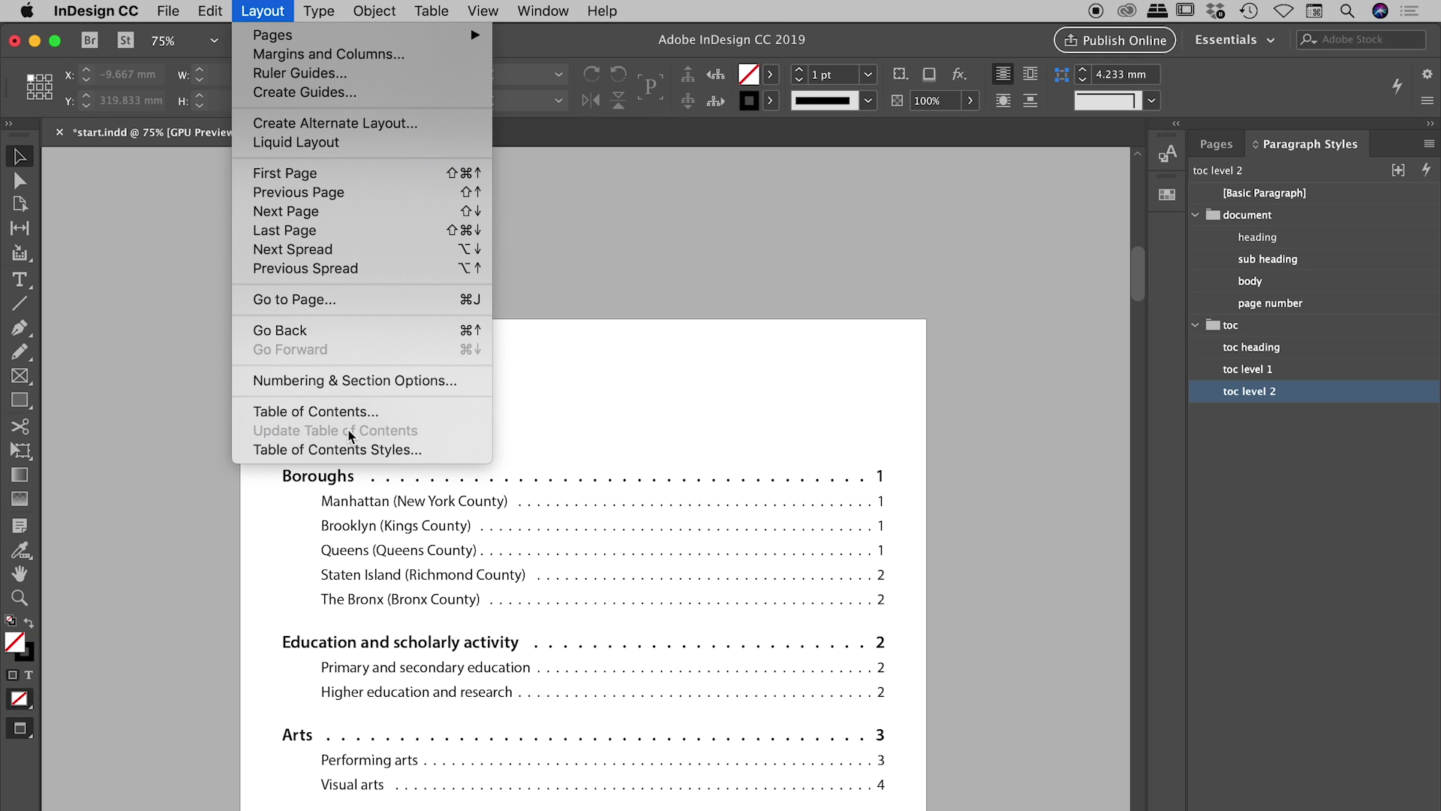
left_click(150, 437)
left_click(373, 556)
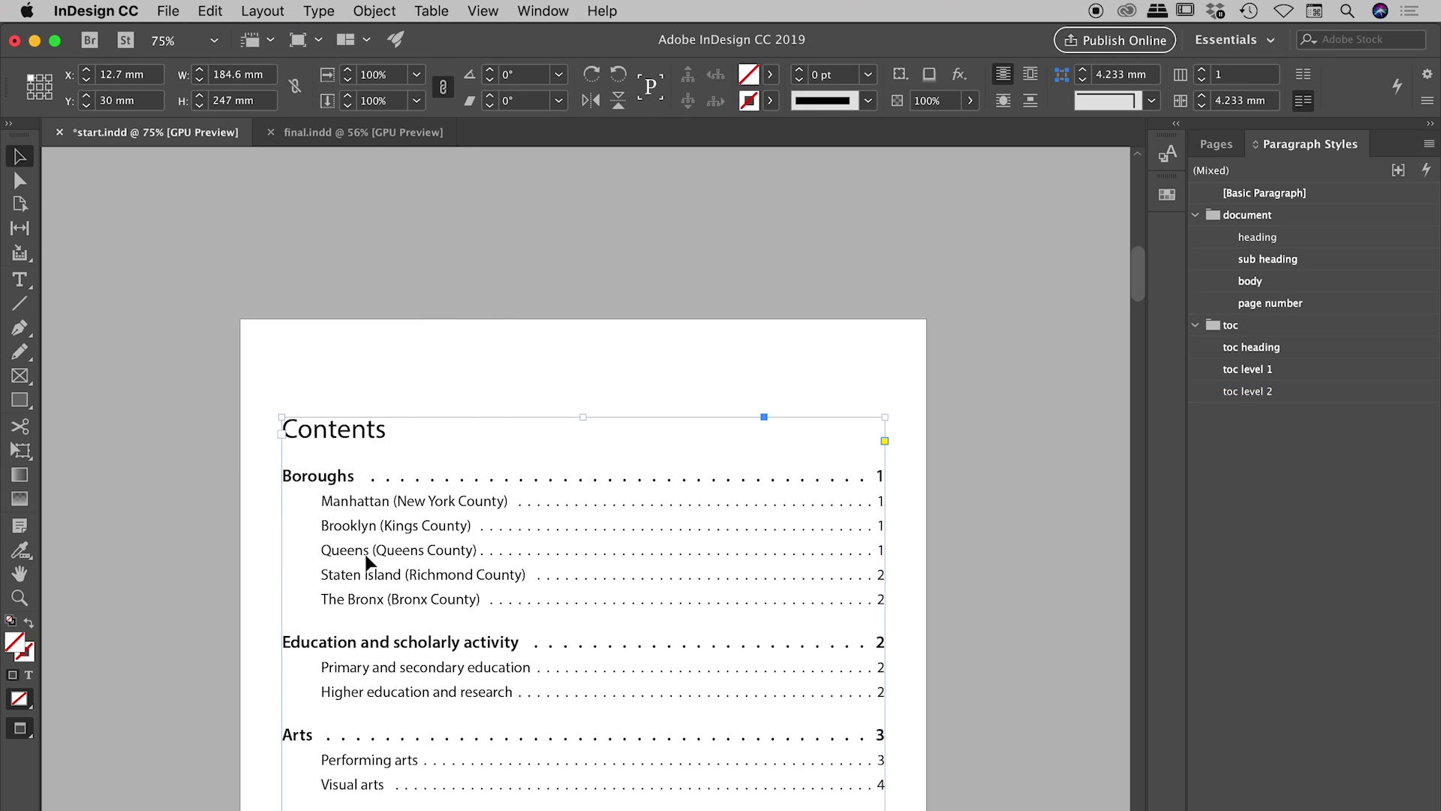
left_click(267, 9)
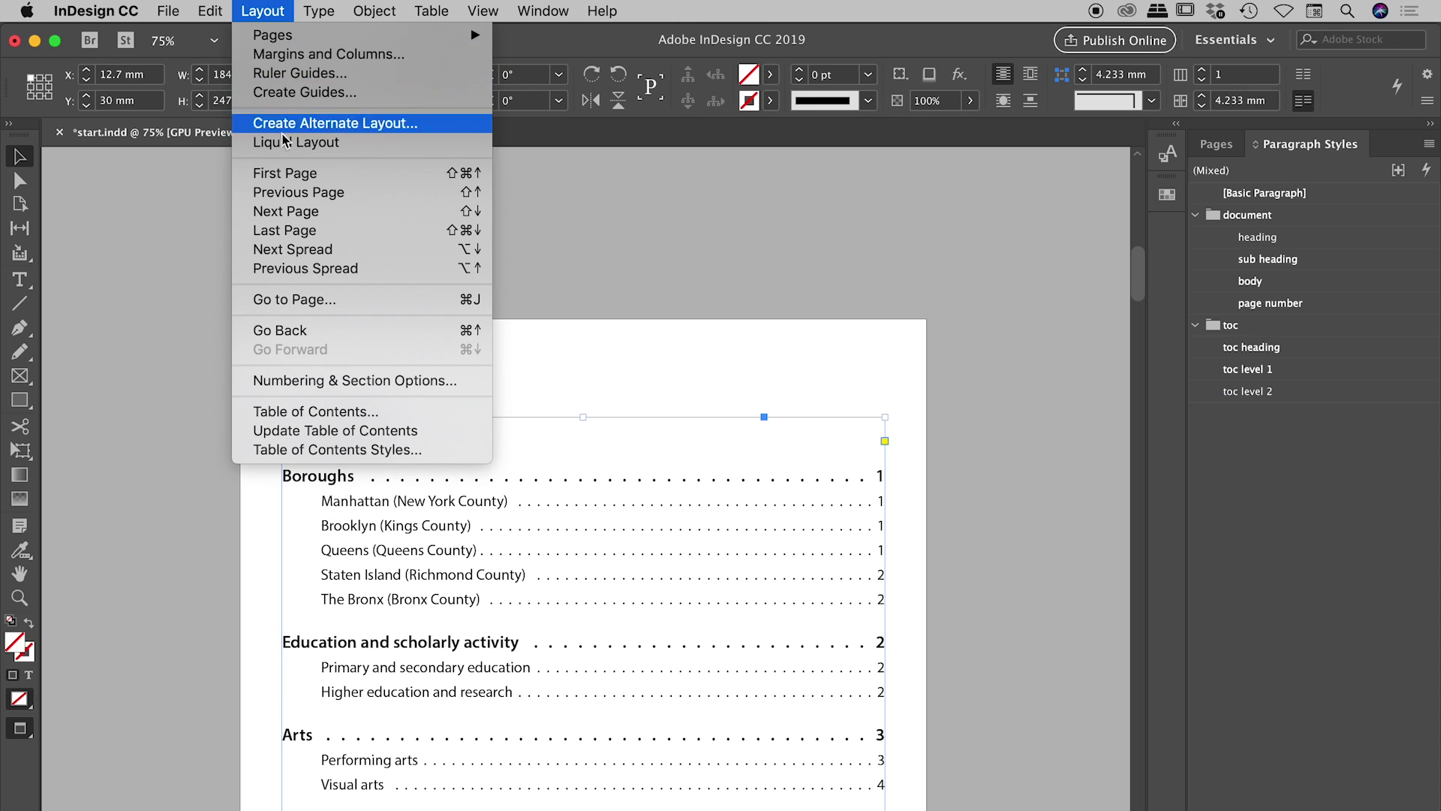
left_click(311, 432)
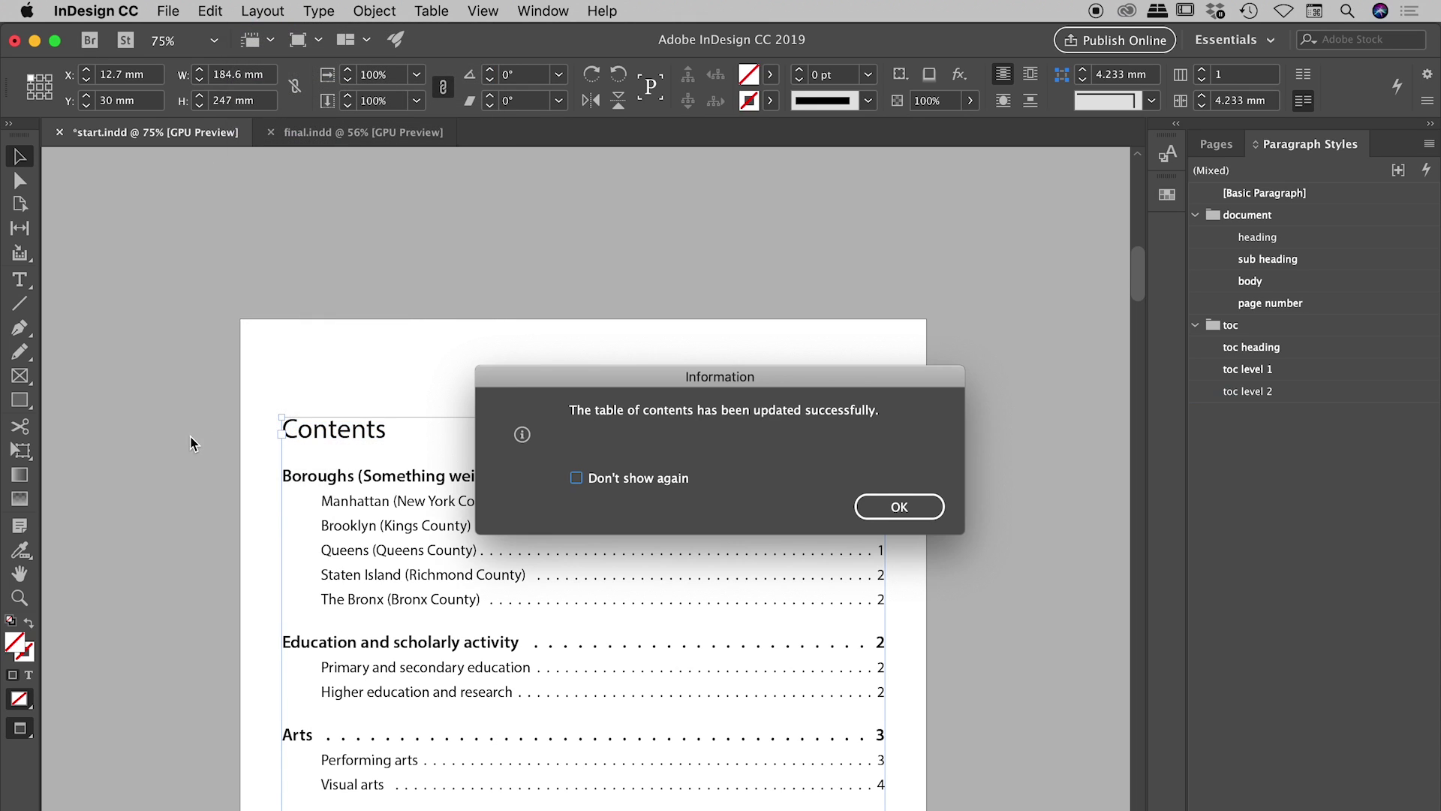
left_click(904, 508)
left_click(370, 410)
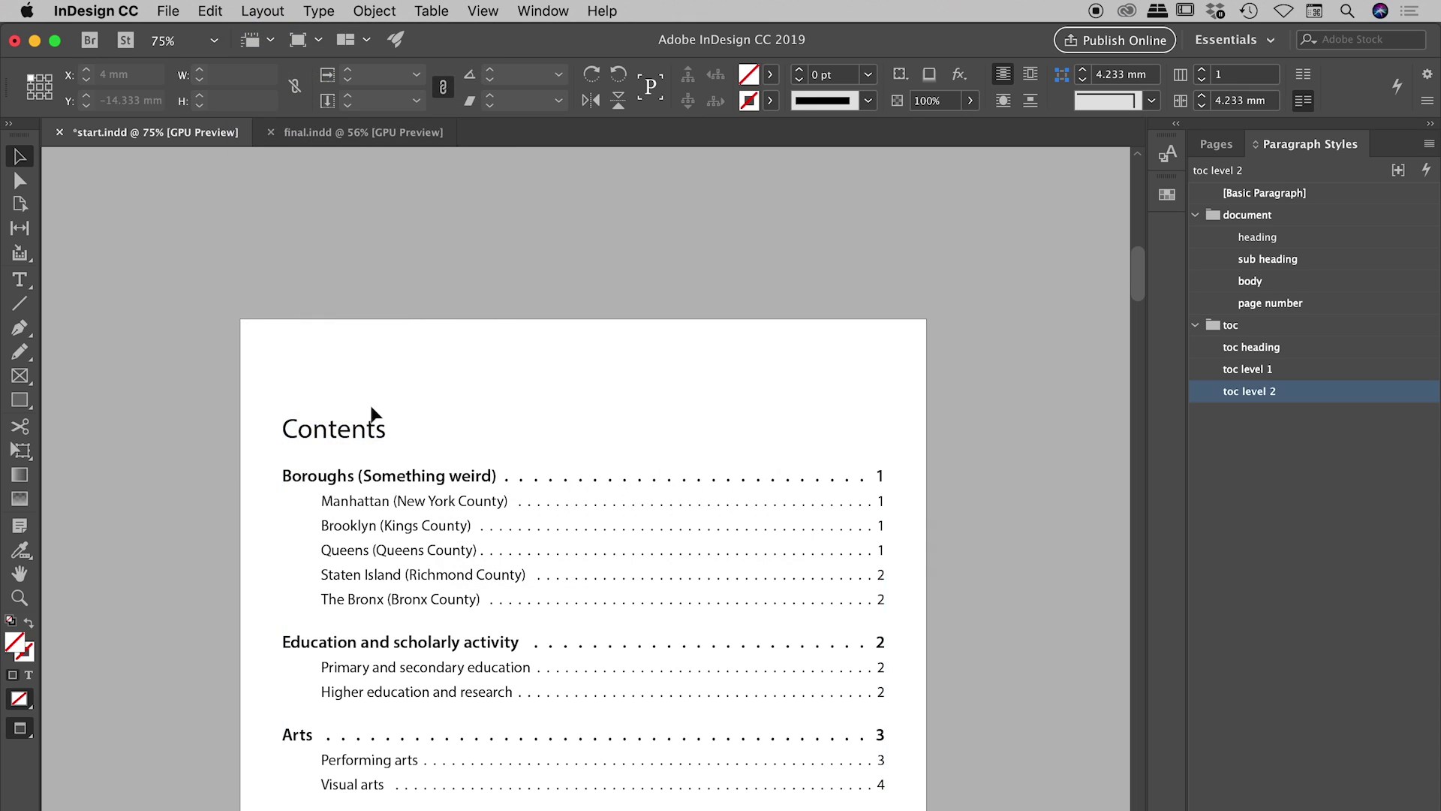
Step: Compare the BOROUGHS heading on the first body page with its table of contents entry and review the whole contents page
scroll(459, 474, "down", 15)
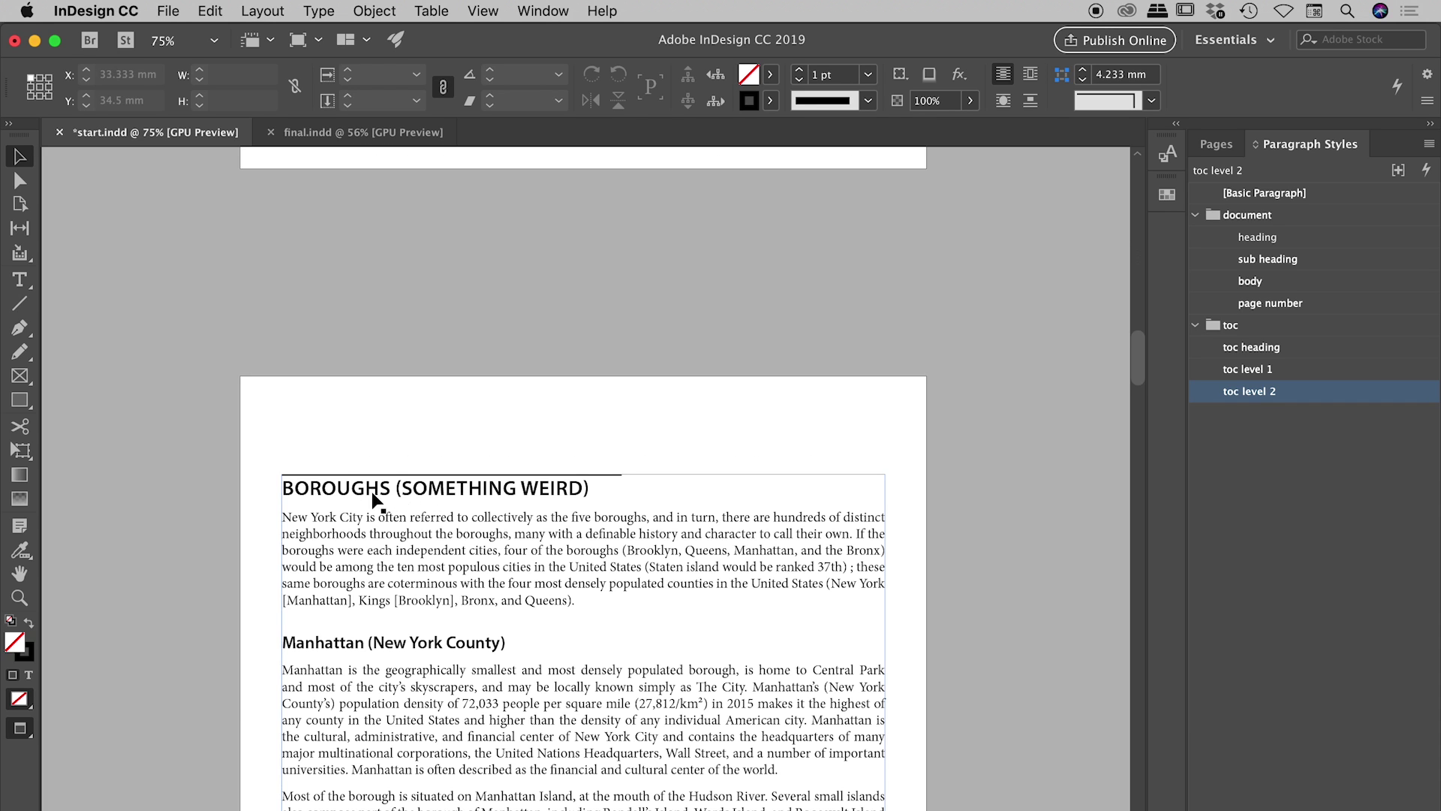
scroll(541, 503, "up", 6)
scroll(540, 510, "up", 5)
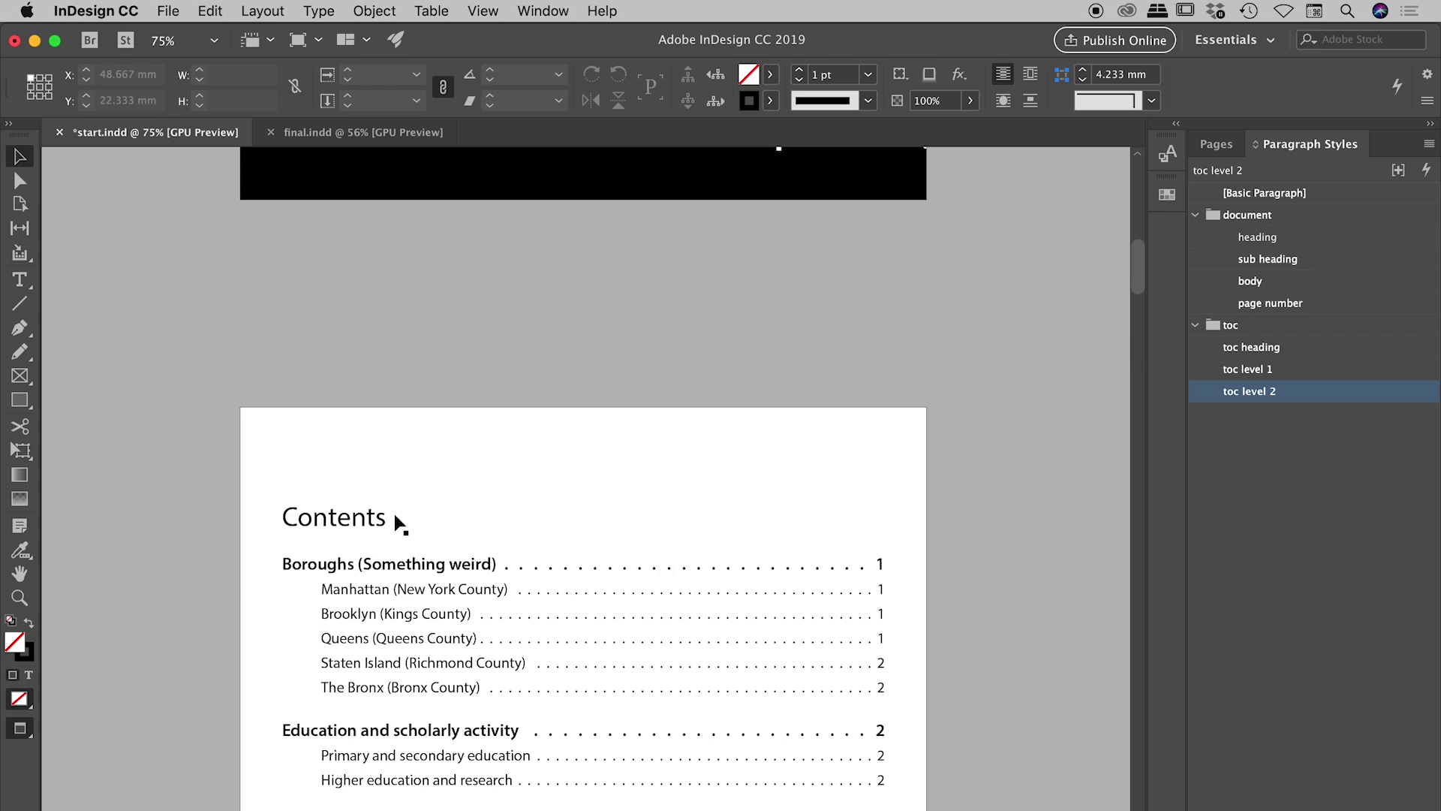
scroll(412, 566, "down", 8)
scroll(411, 568, "down", 10)
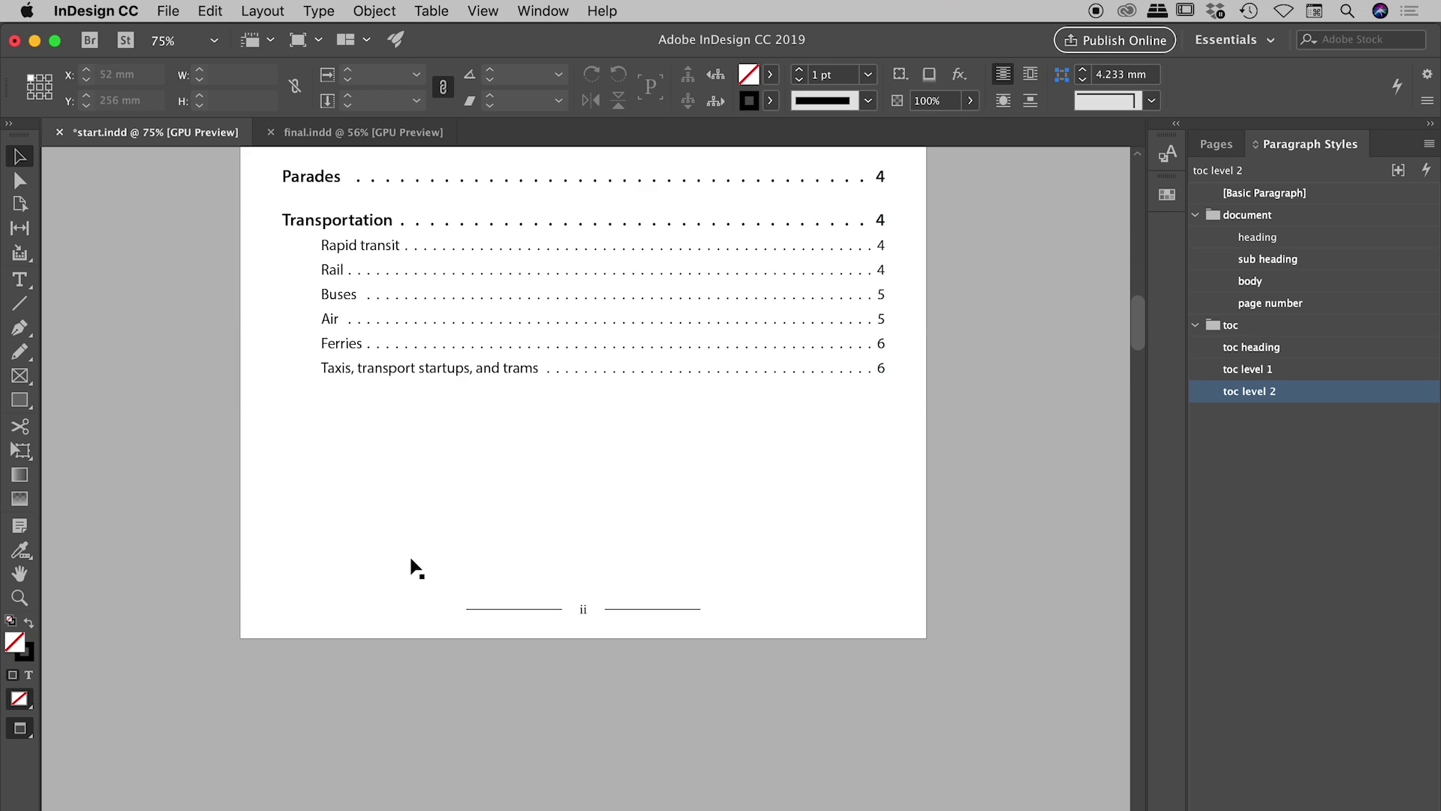
double_click(376, 484)
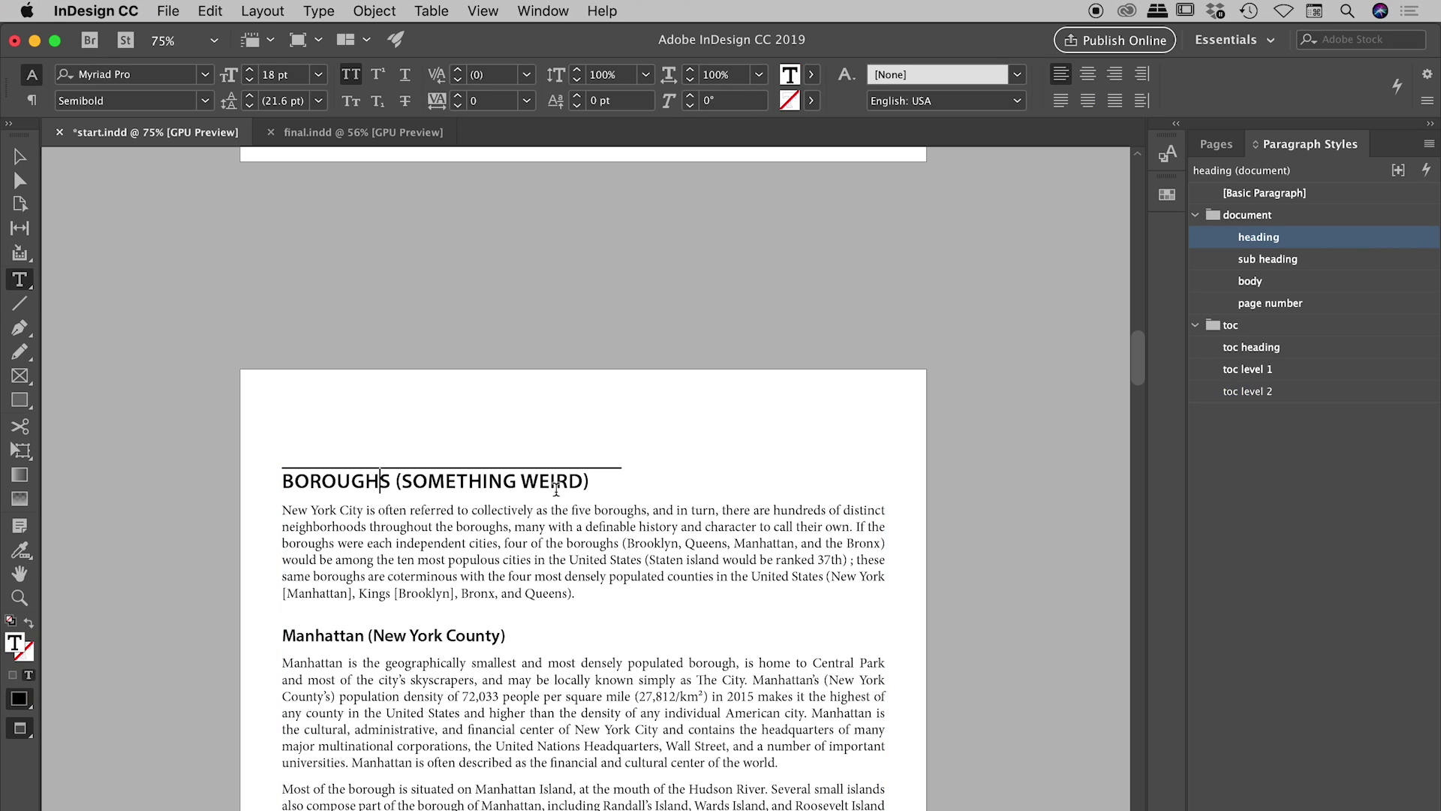
left_click(19, 156)
left_click(137, 239)
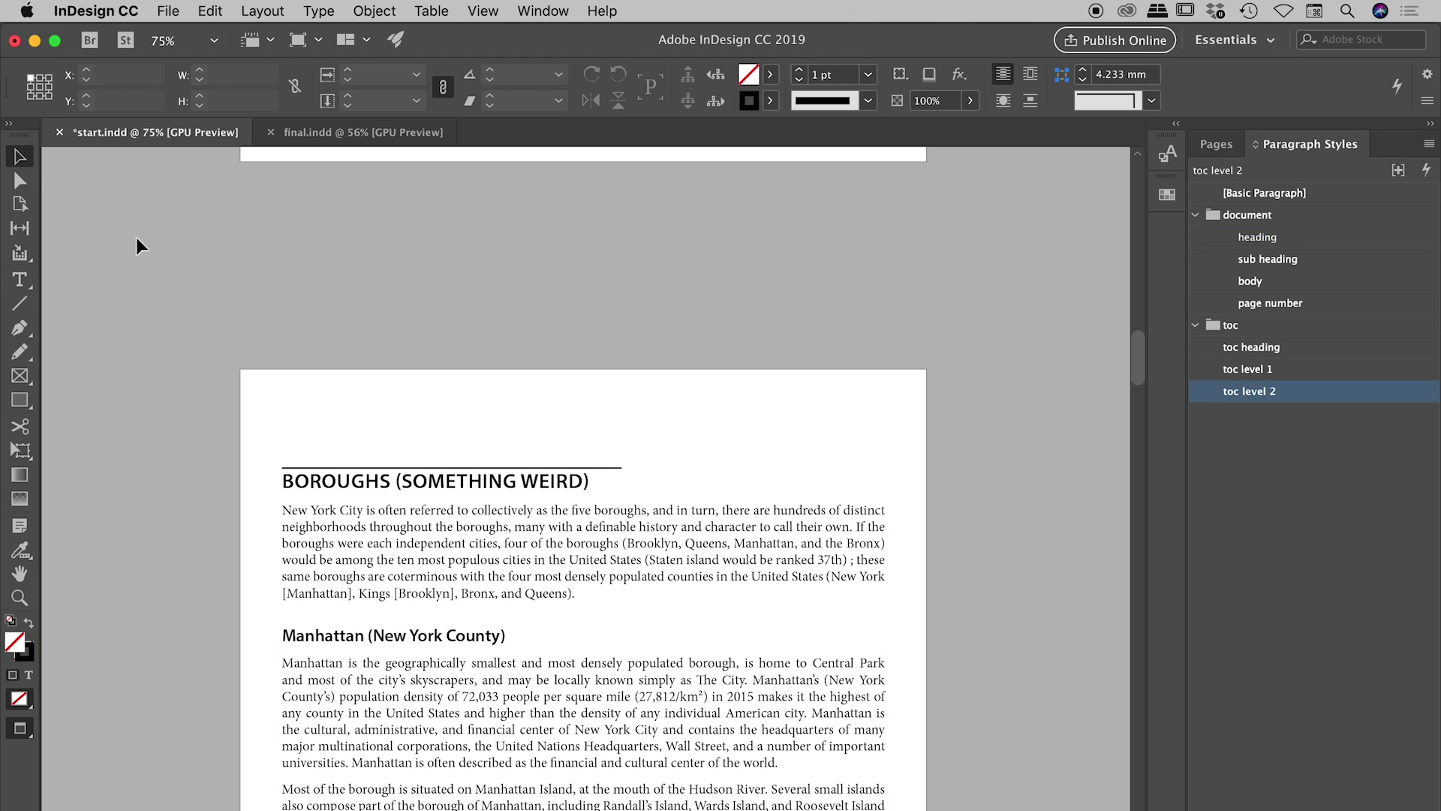
scroll(137, 239, "up", 15)
scroll(150, 248, "down", 10)
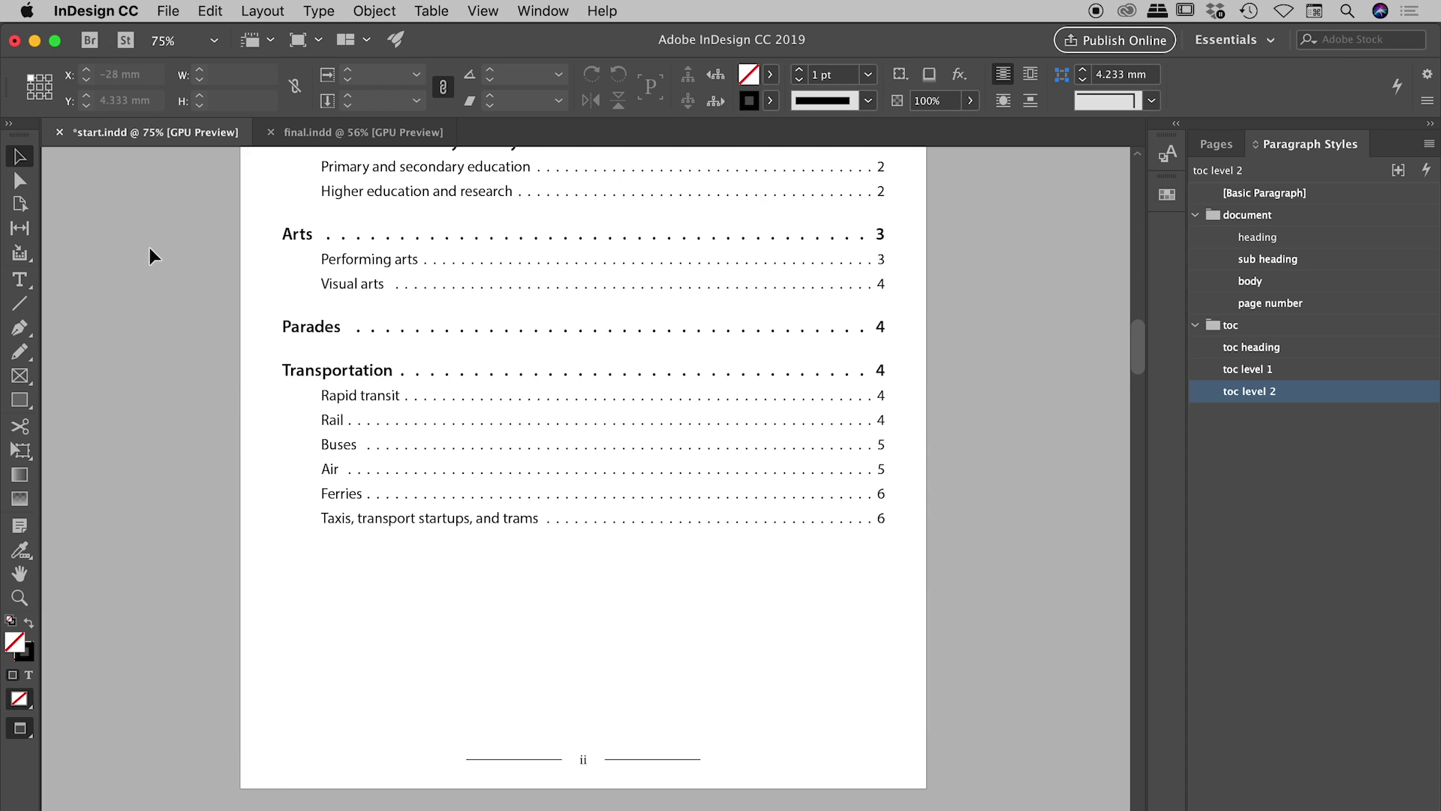
scroll(150, 248, "up", 6)
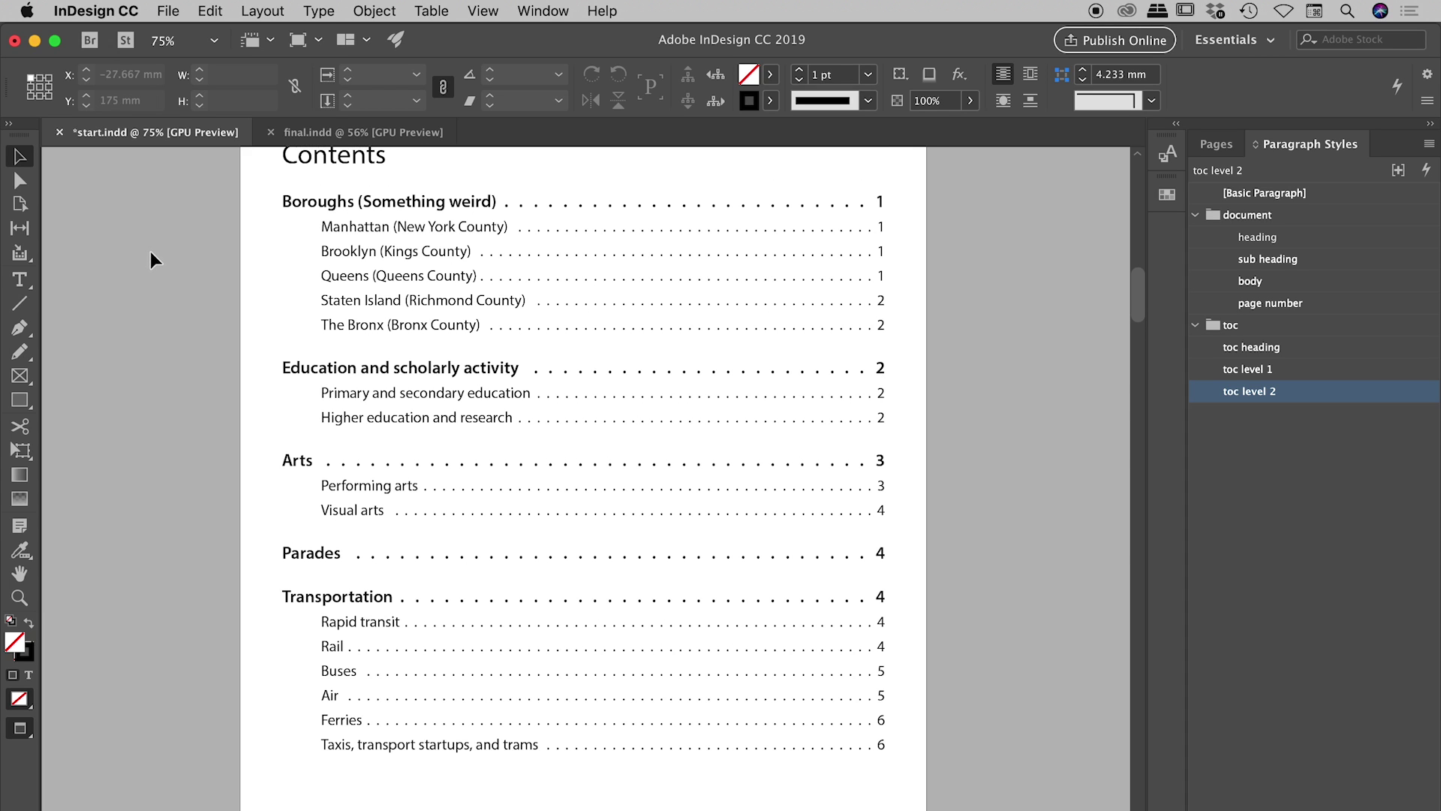
Step: Examine the Create PDF Bookmarks option in the table of contents settings and close them without changes
left_click(262, 10)
left_click(340, 420)
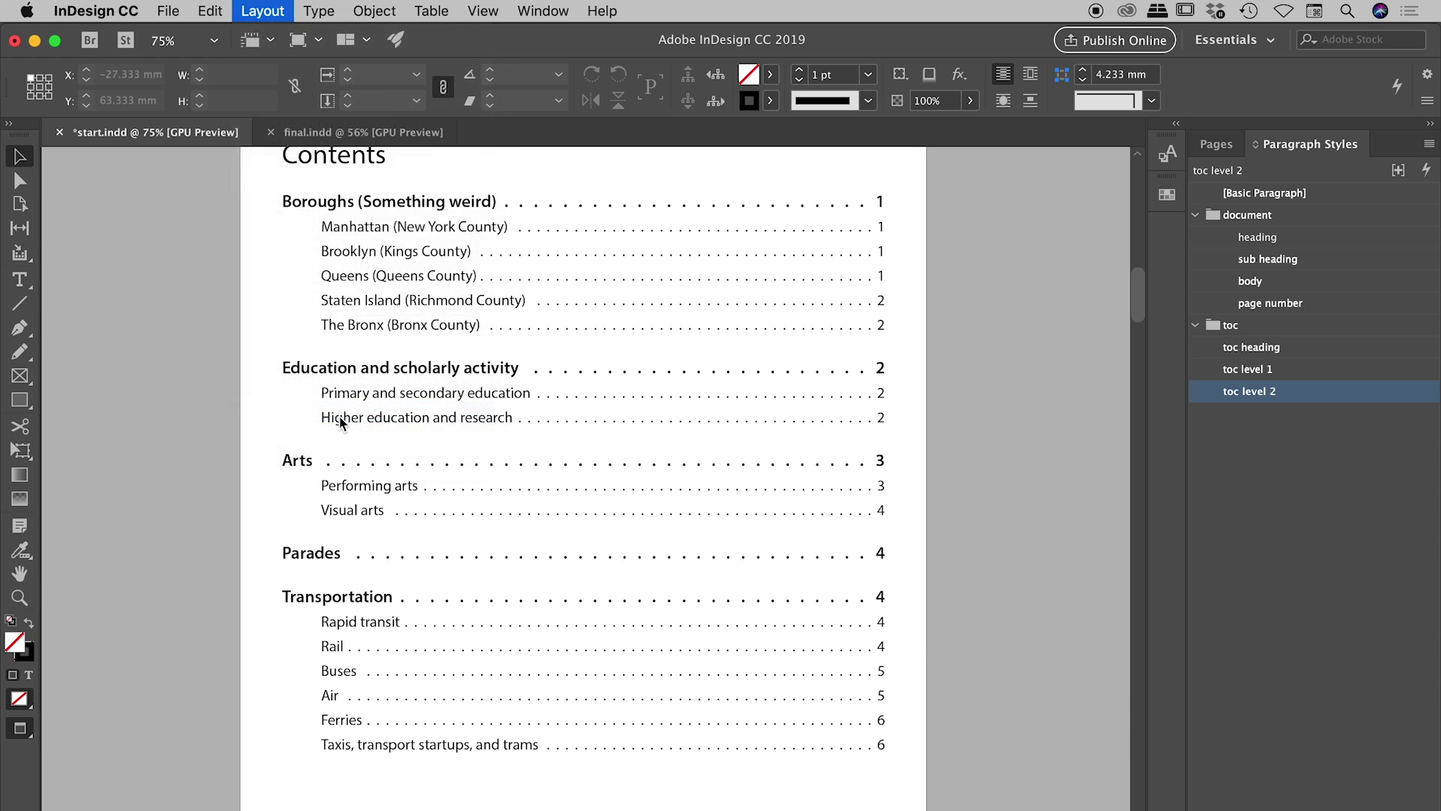
left_click_drag(875, 207, 656, 83)
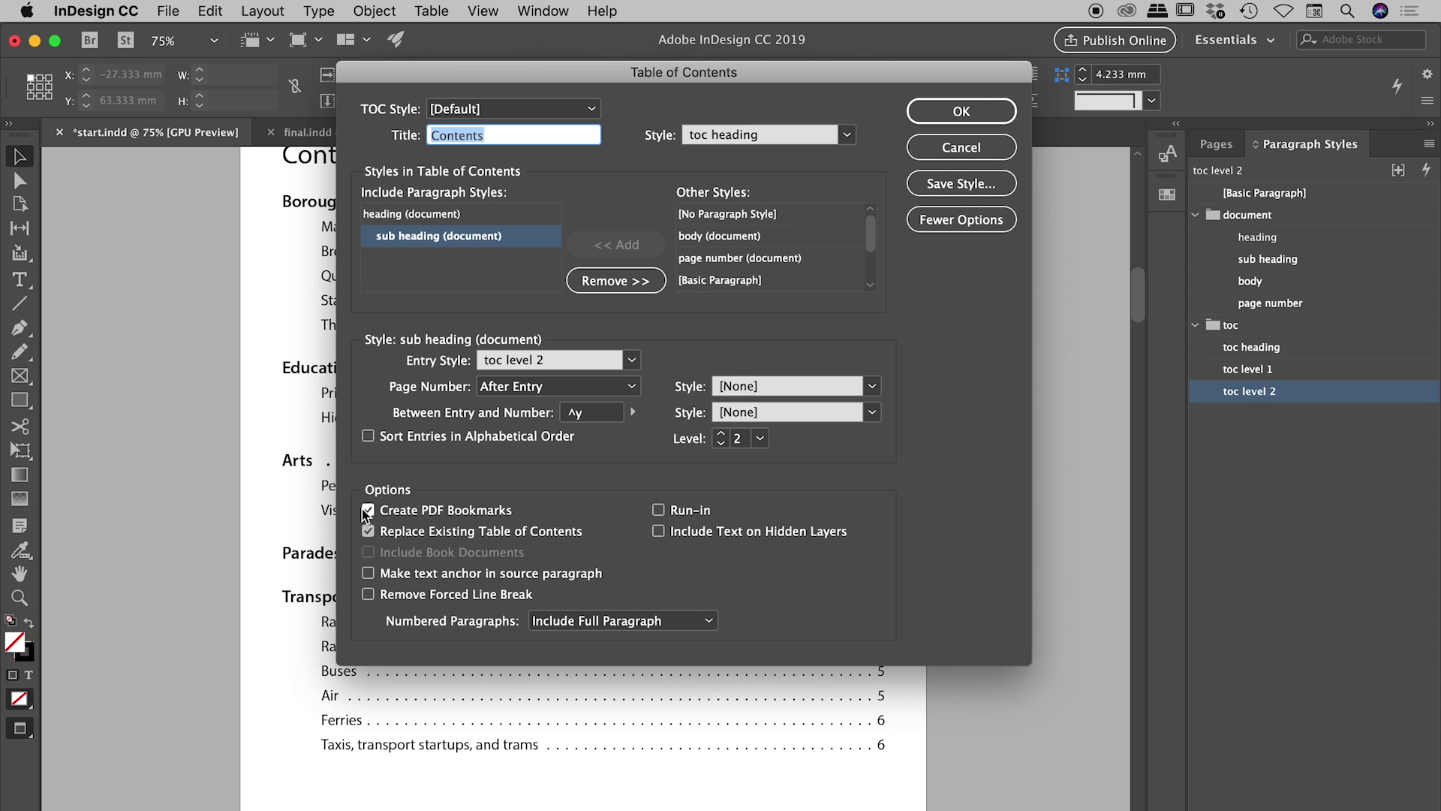
left_click(968, 147)
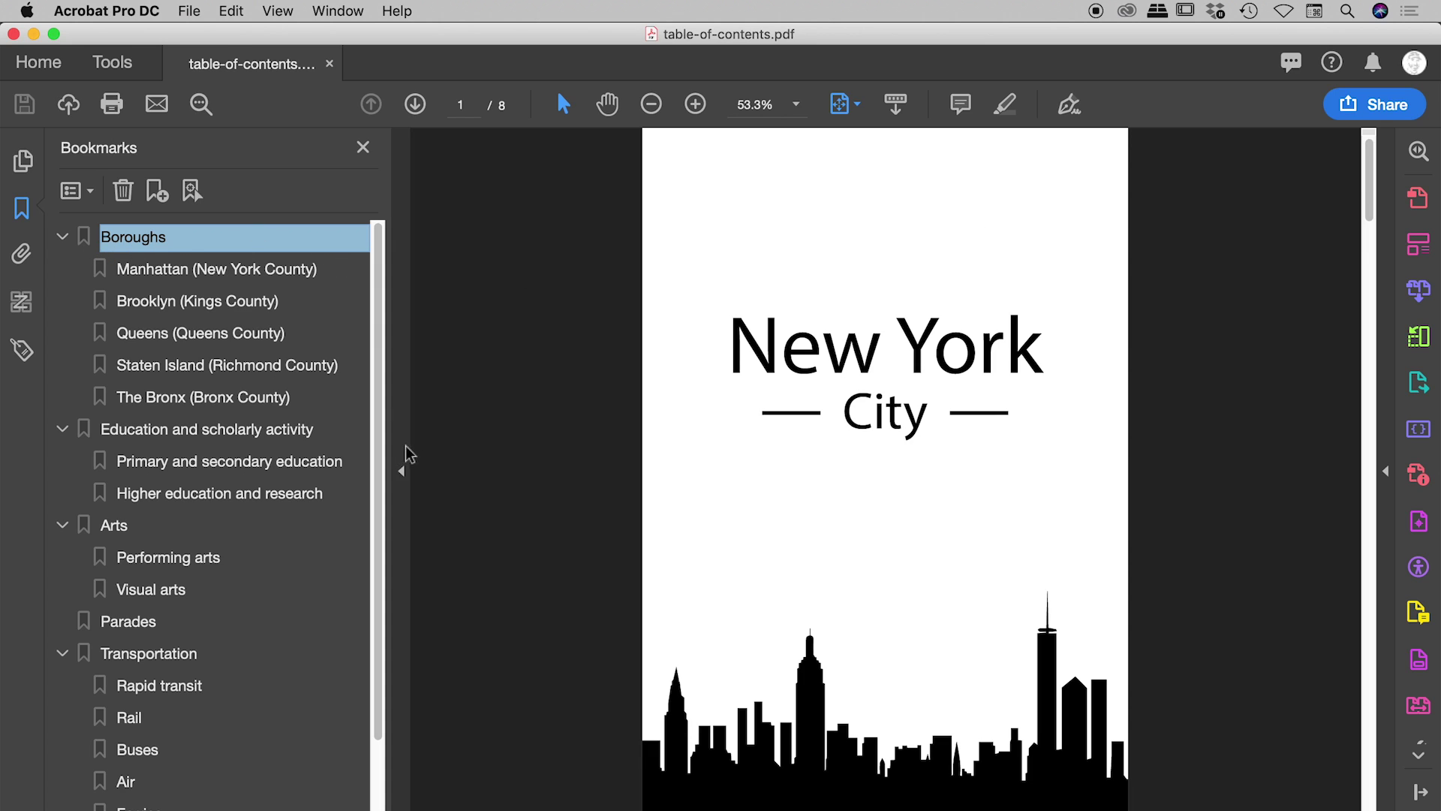
Step: Switch to Acrobat Pro DC, collapse and reopen the navigation pane, and show the bookmarks of table-of-contents.pdf
left_click(401, 471)
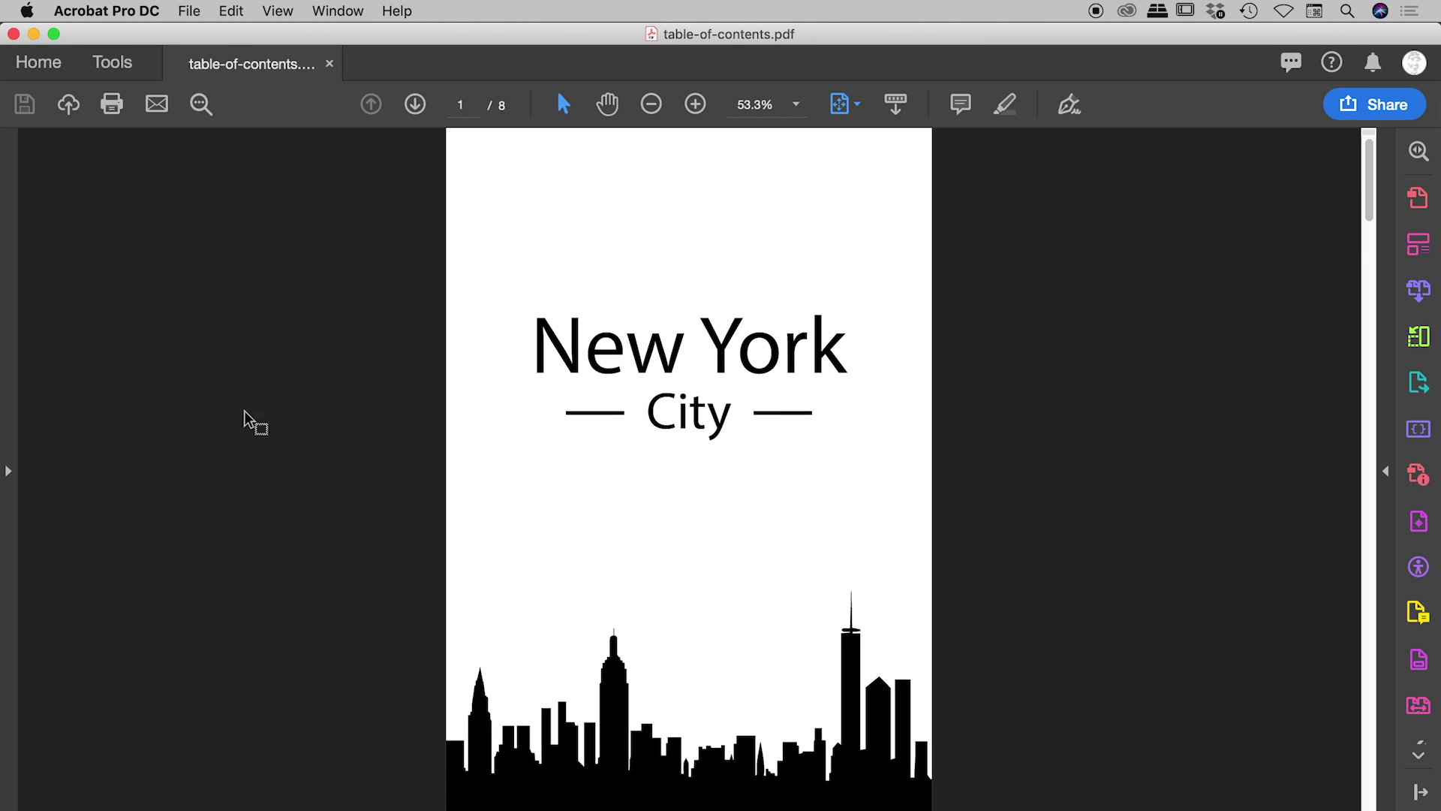
left_click(9, 475)
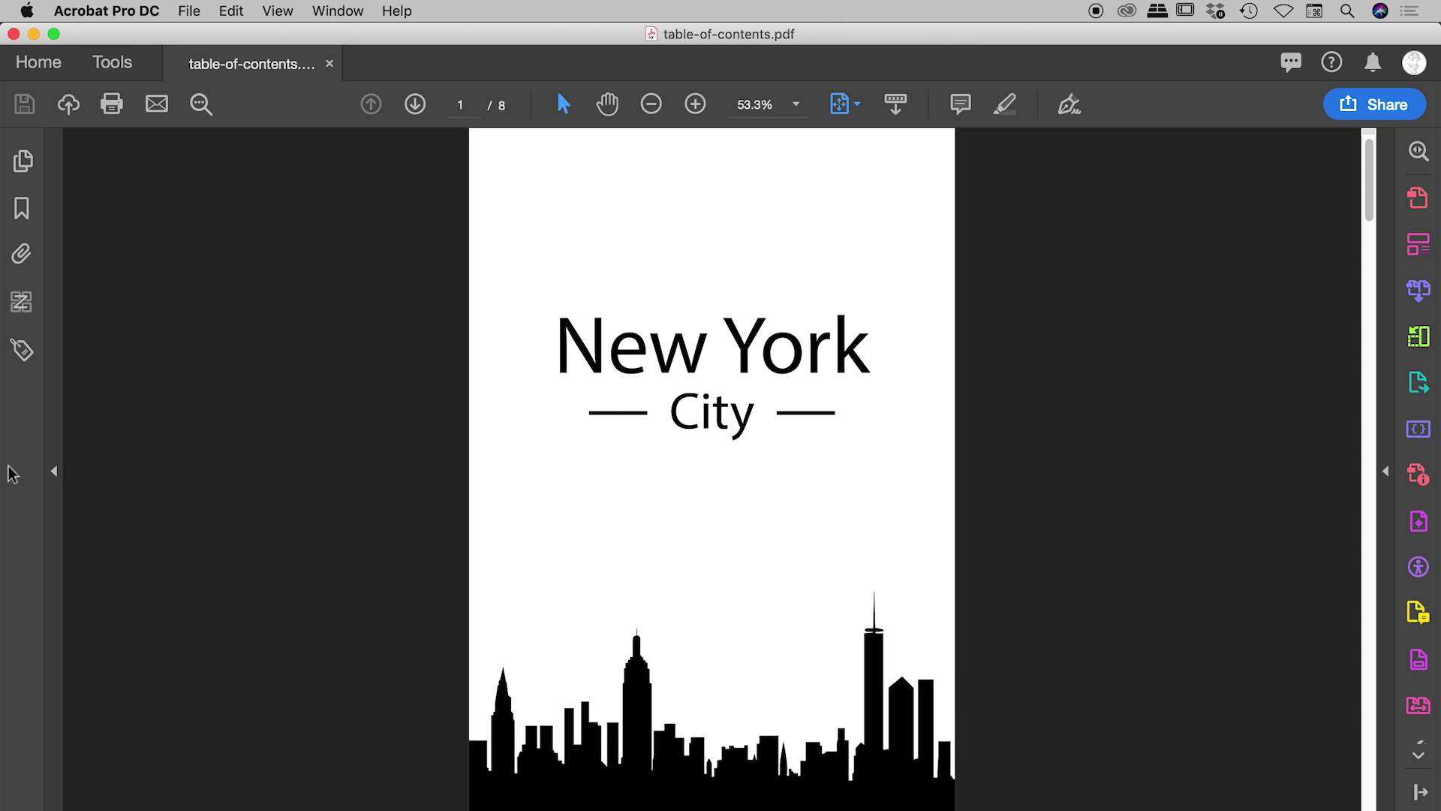
left_click(25, 212)
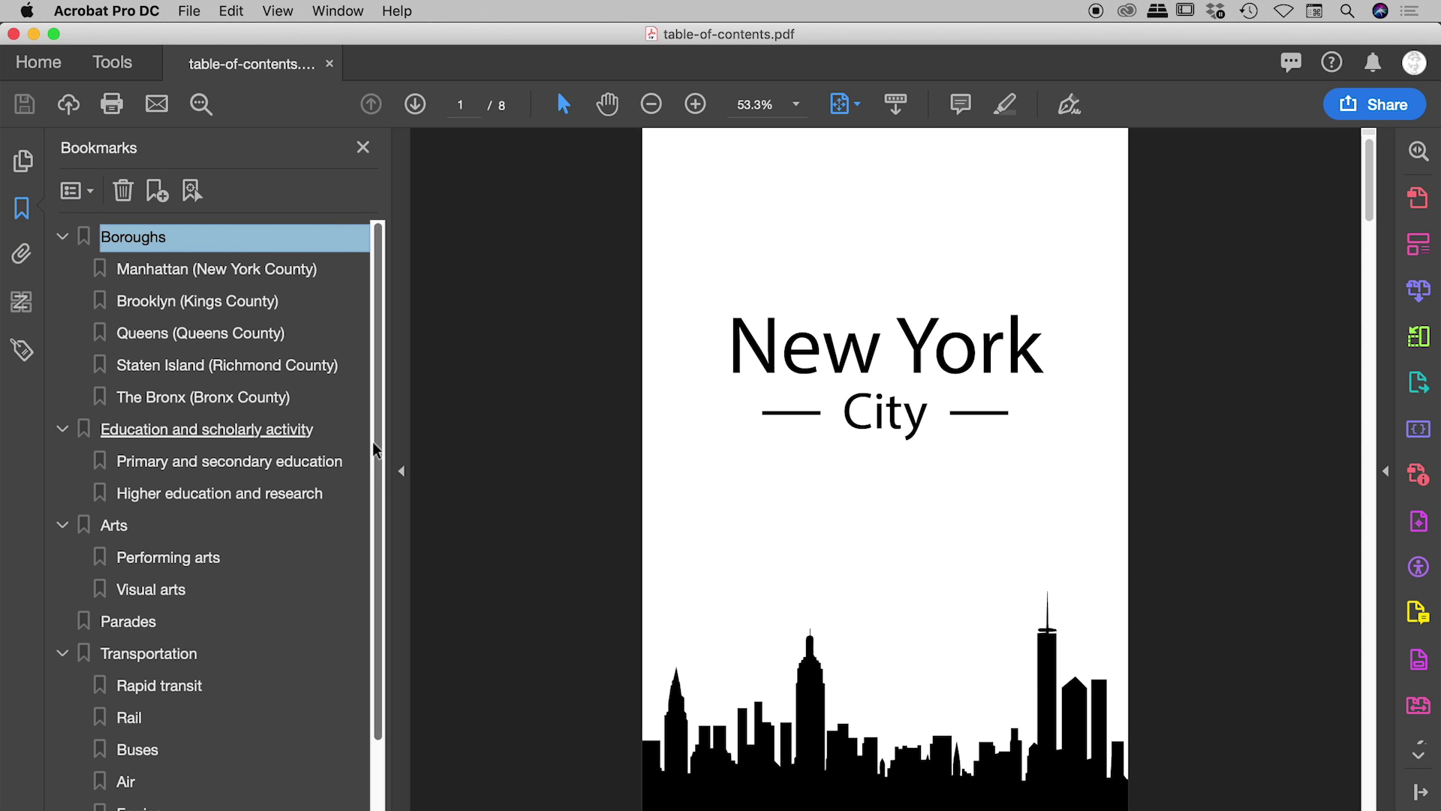
left_click_drag(276, 37, 998, 53)
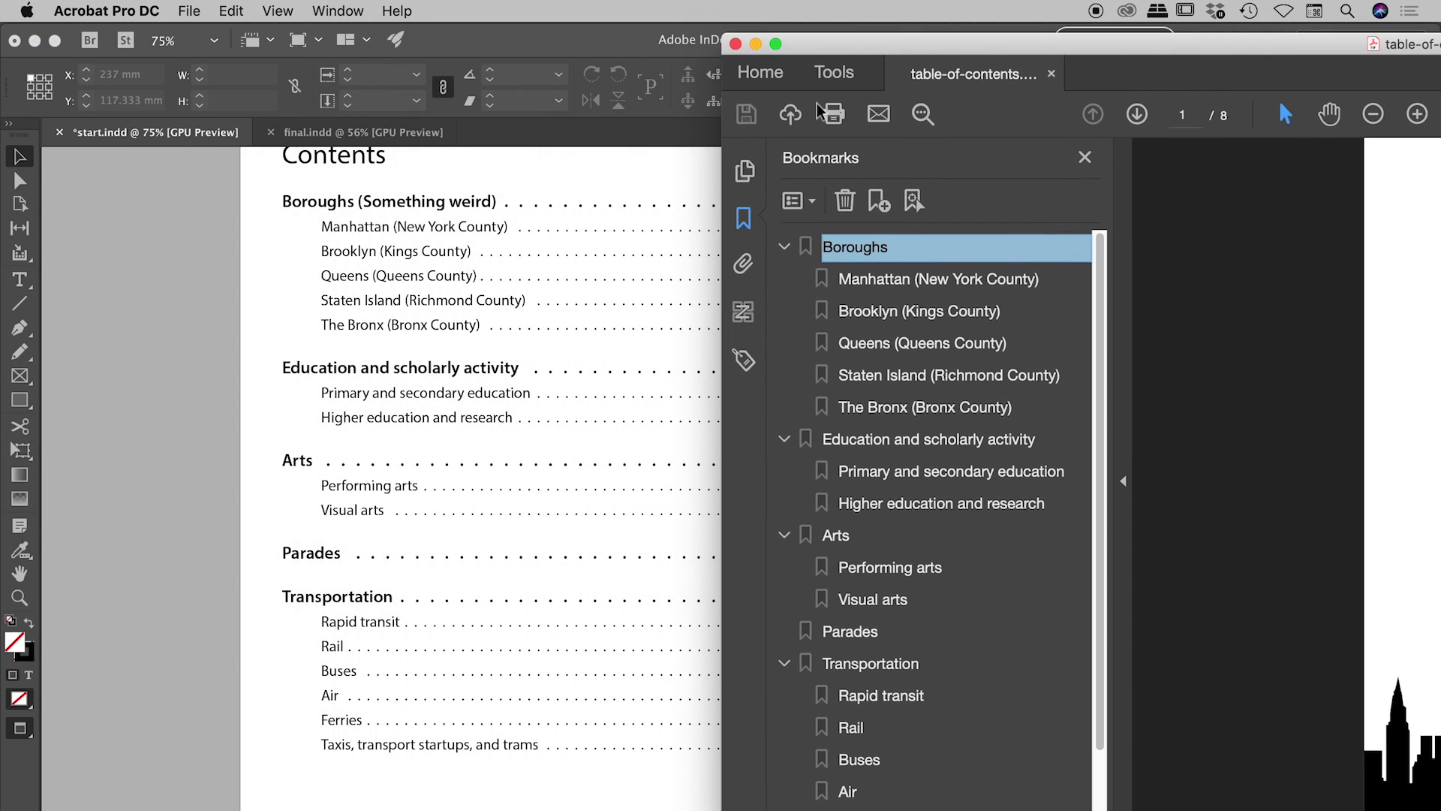
double_click(852, 50)
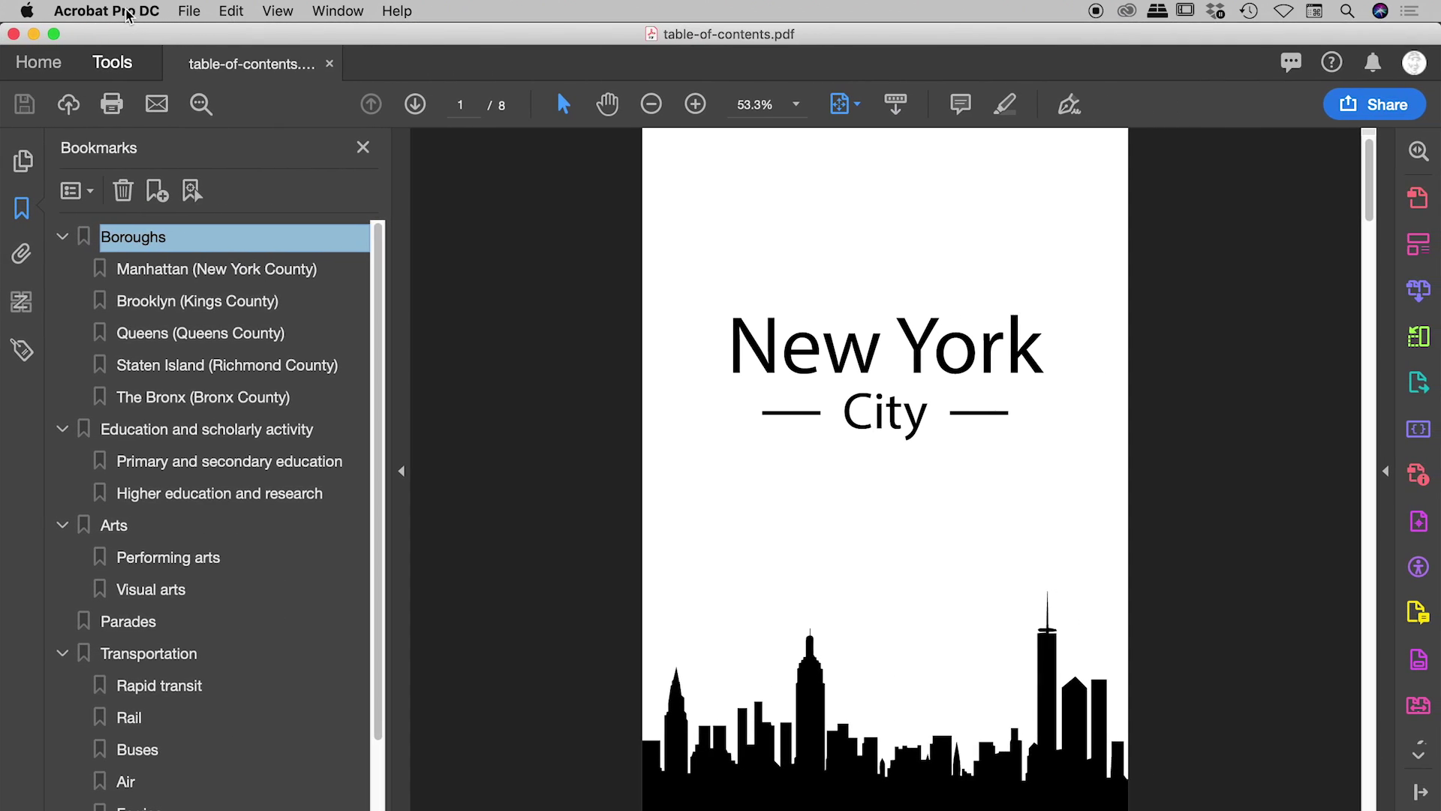
Step: Check the PDF bookmarks by jumping to Manhattan, Arts, back to Manhattan, Brooklyn and Queens
left_click(150, 271)
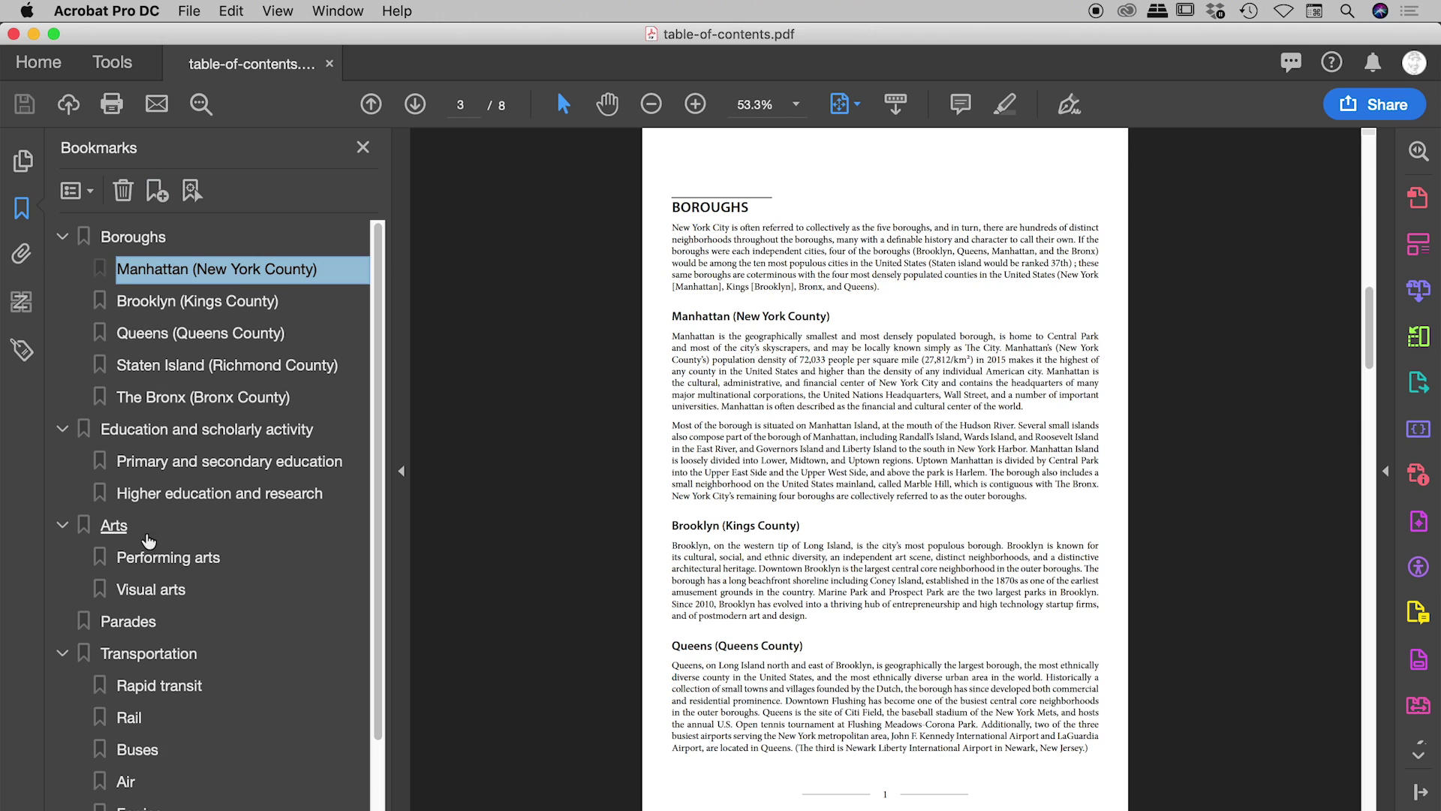
left_click(114, 525)
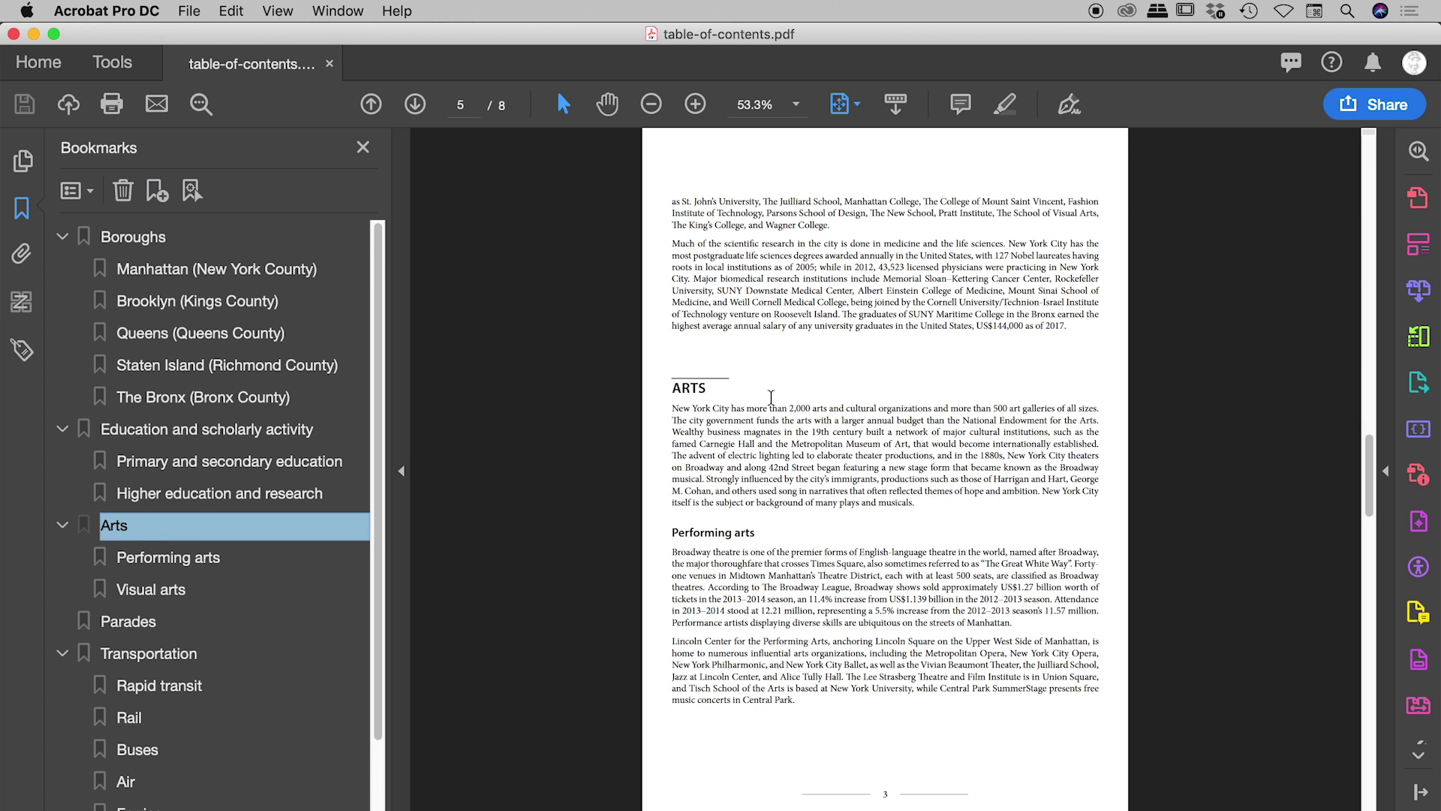
left_click(178, 268)
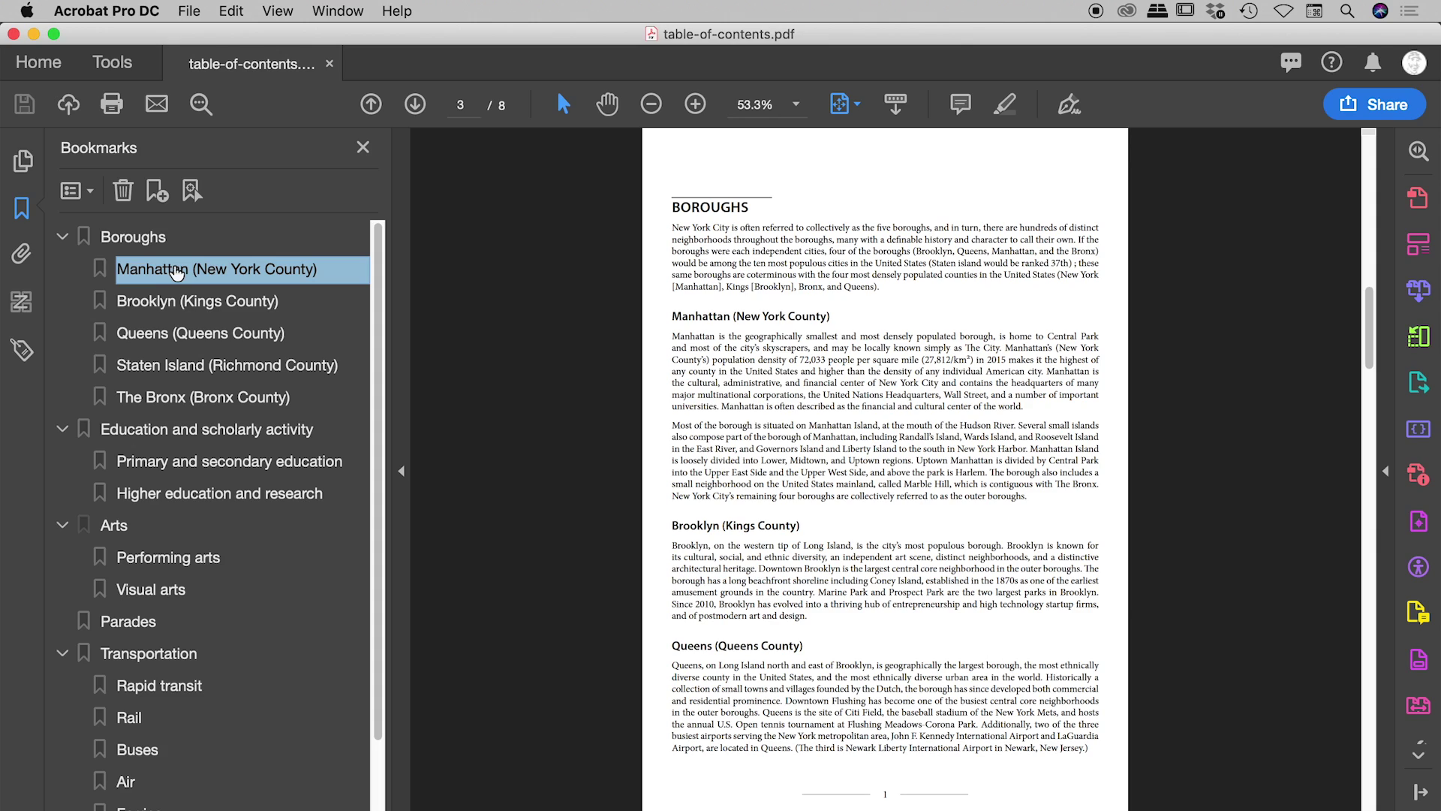
left_click(170, 301)
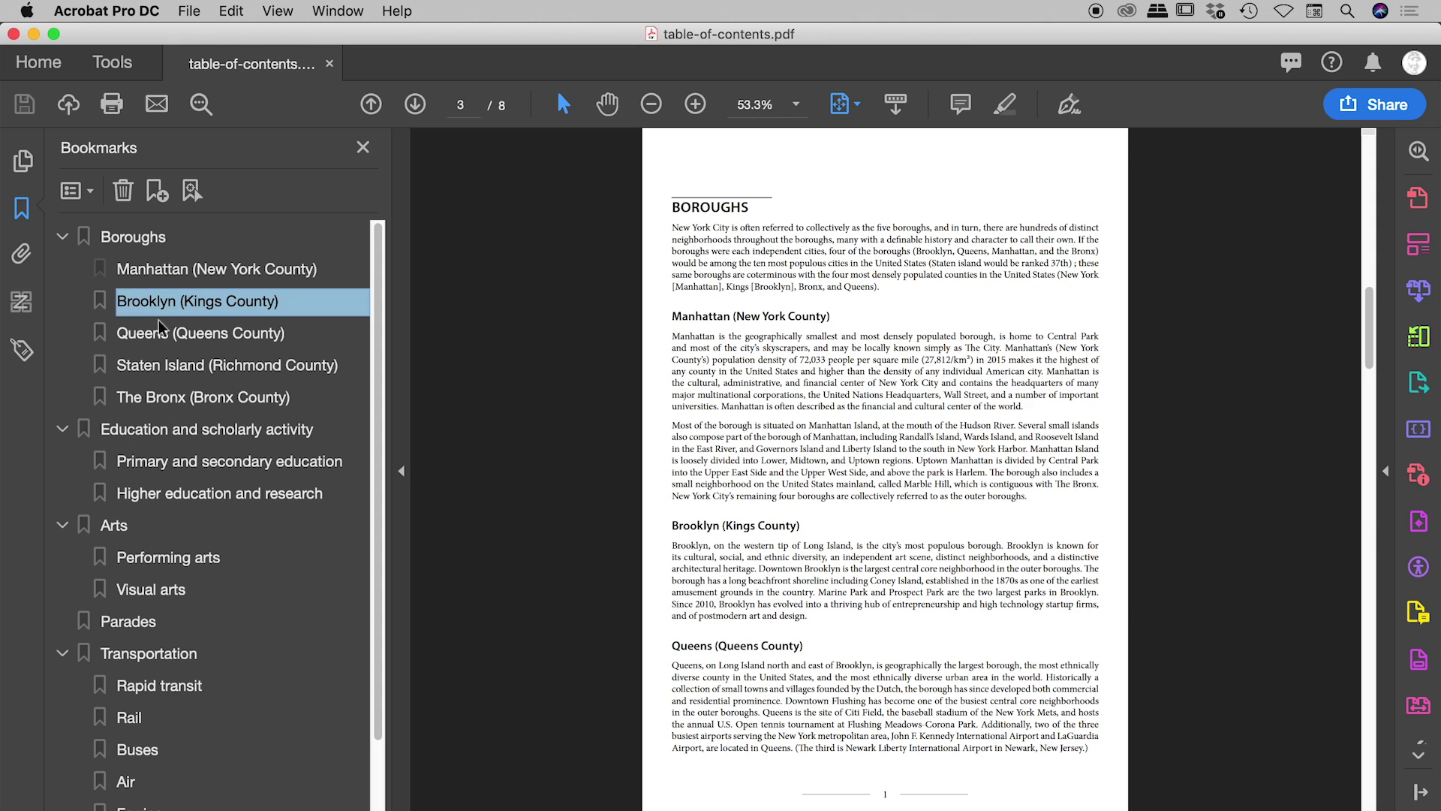
left_click(163, 334)
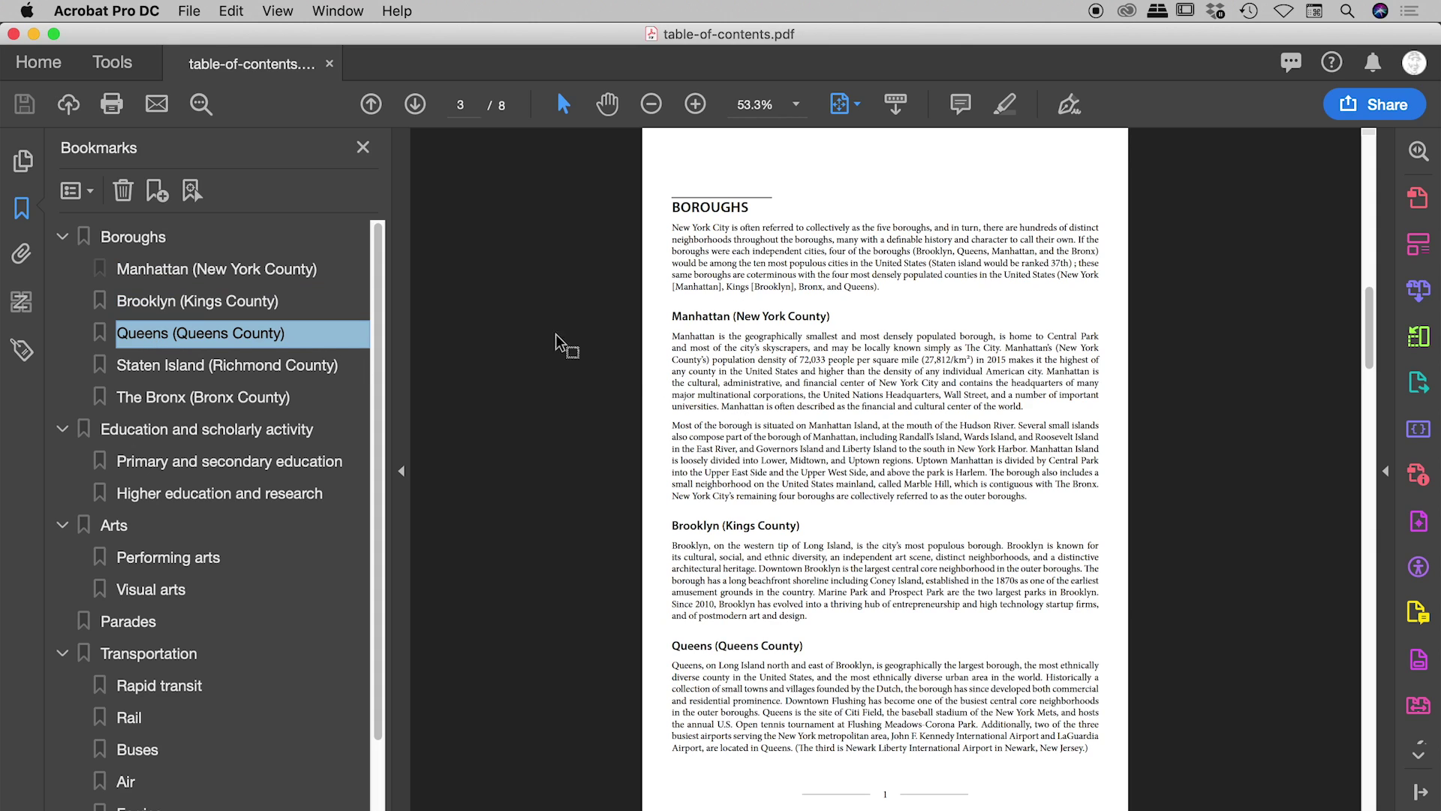